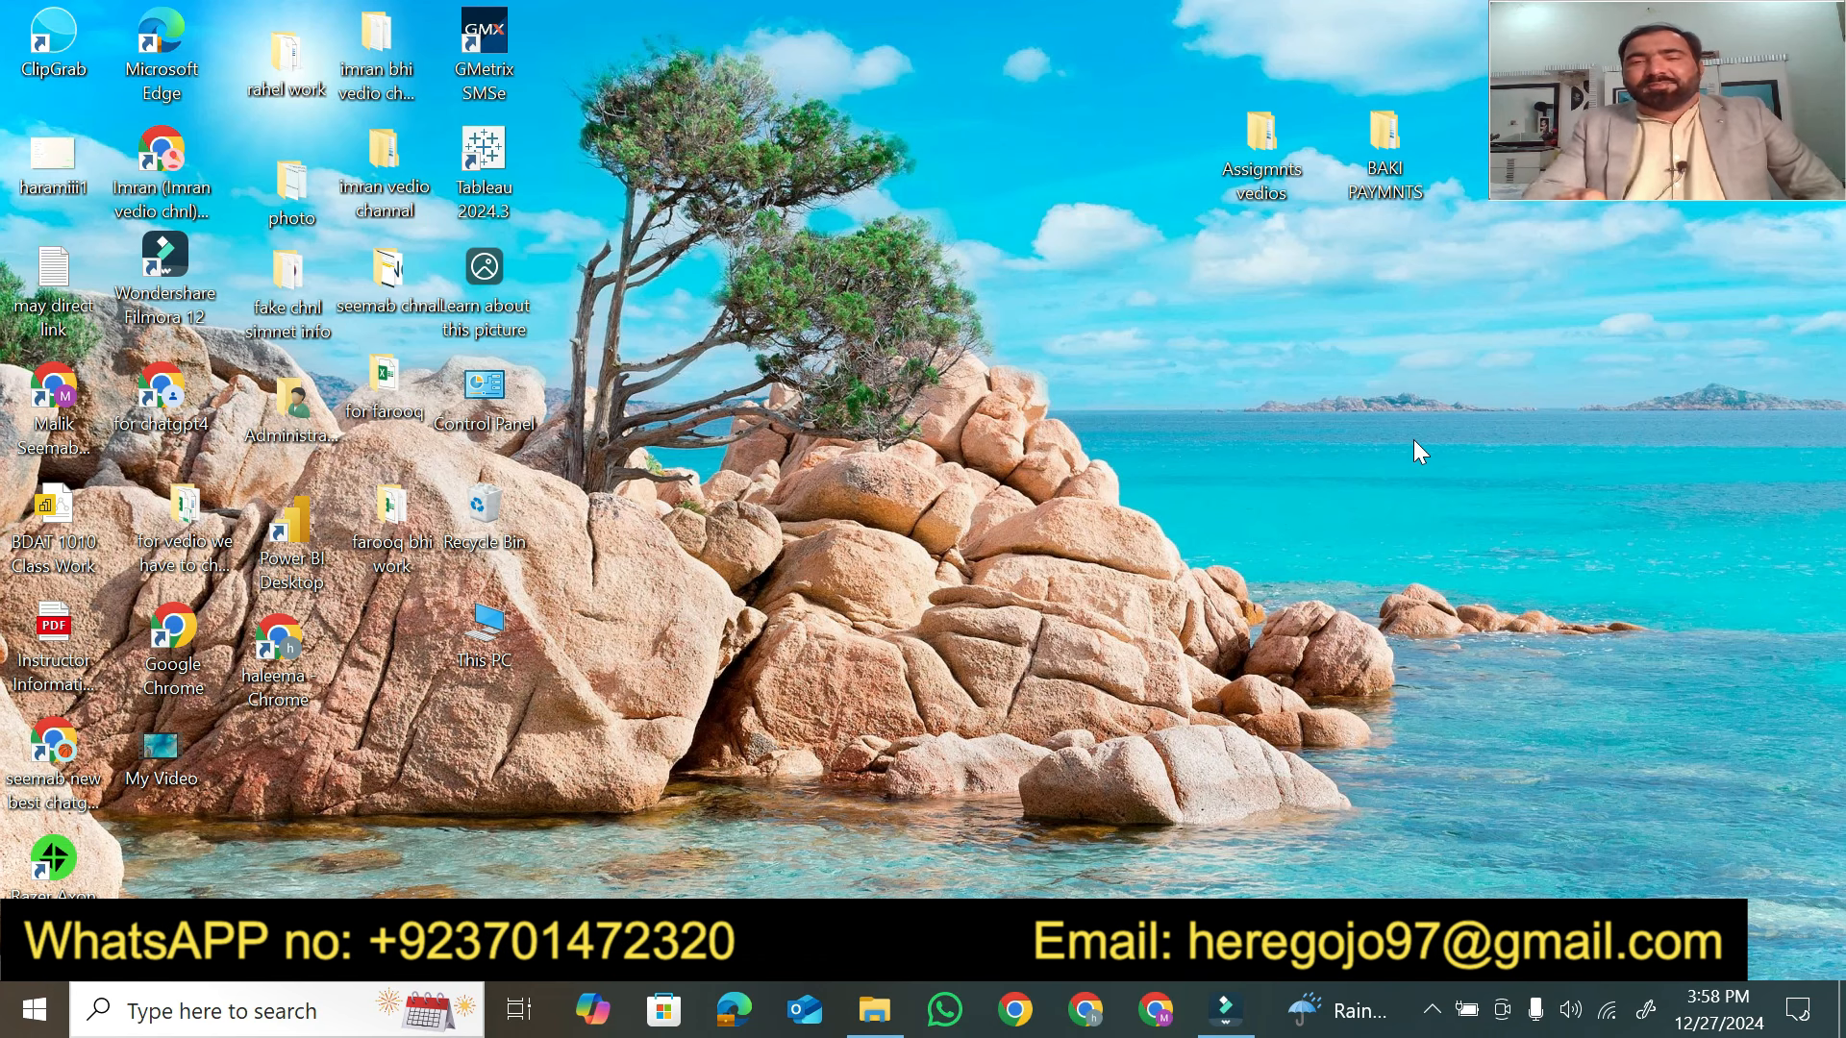
Open the Exp19_Excel_Ch08_CapAssessment_Employee_Satisfaction_Instructions document from File Explorer and enable editing
{"action": "left_click", "coordinate": [874, 1012]}
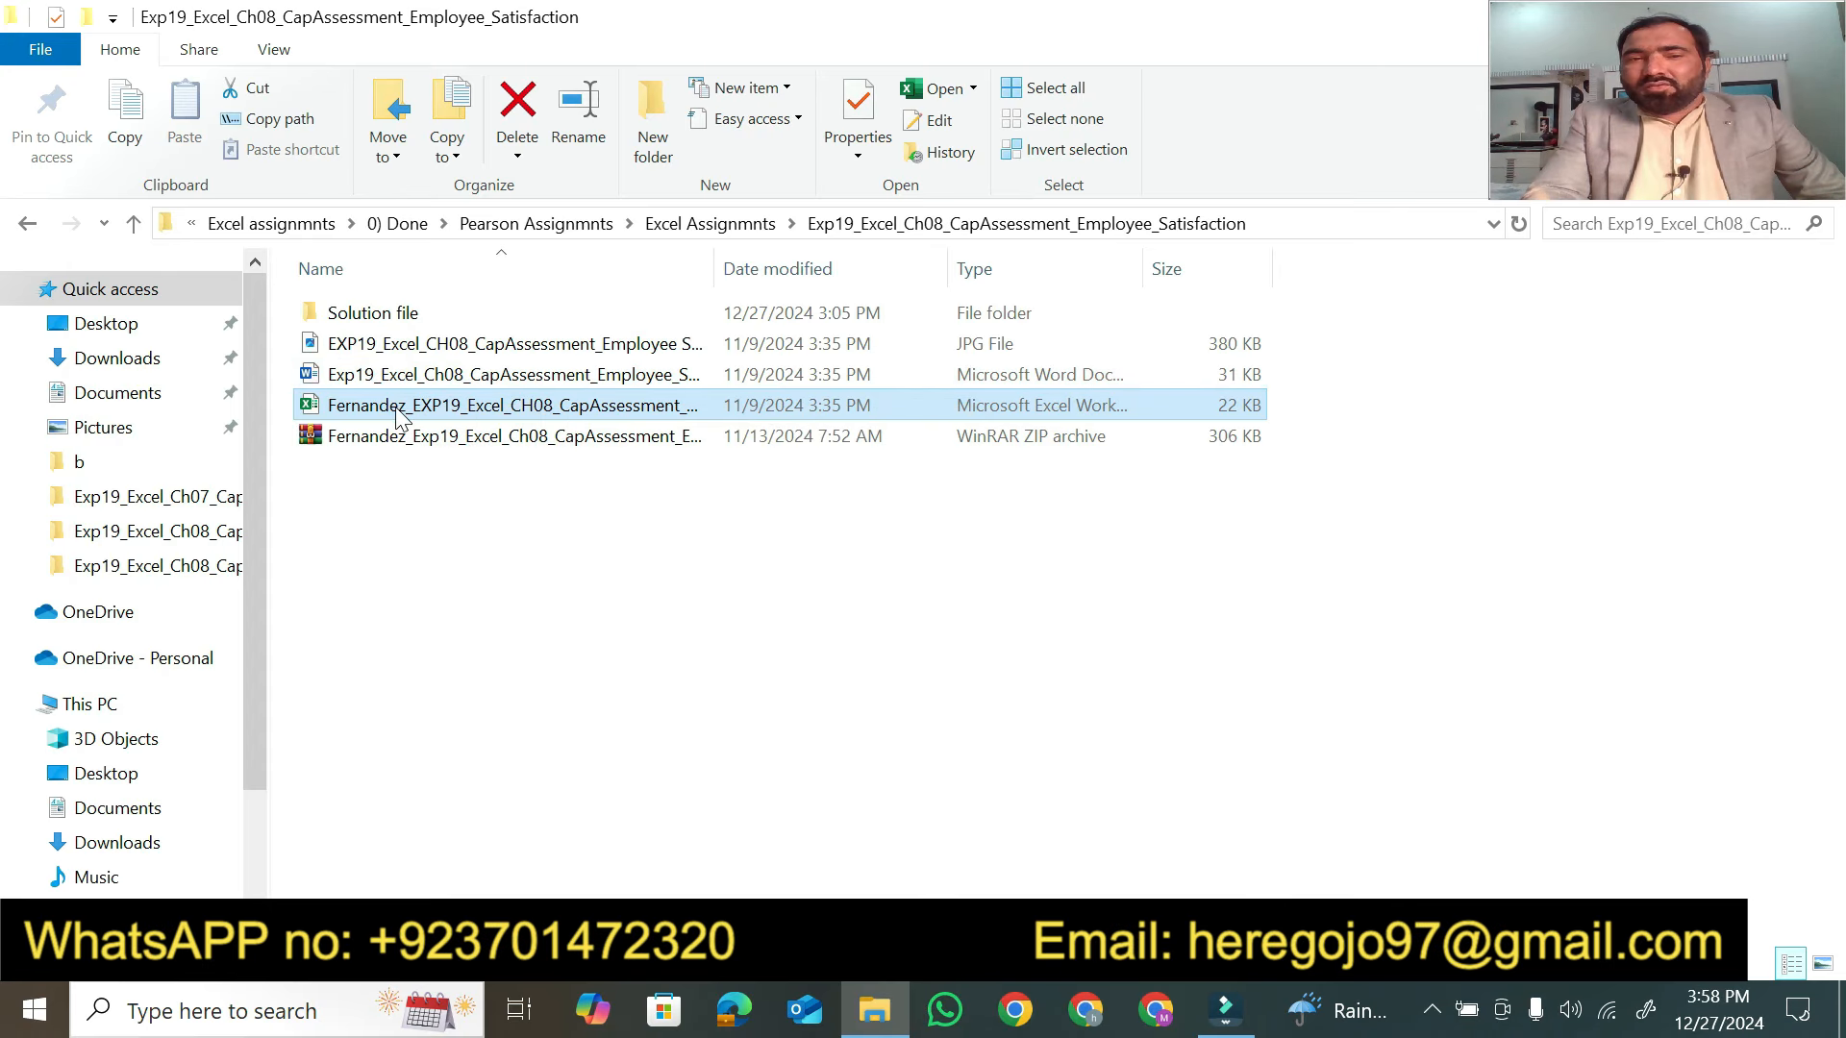
{"action": "left_click", "coordinate": [482, 377]}
{"action": "double_click", "coordinate": [483, 377]}
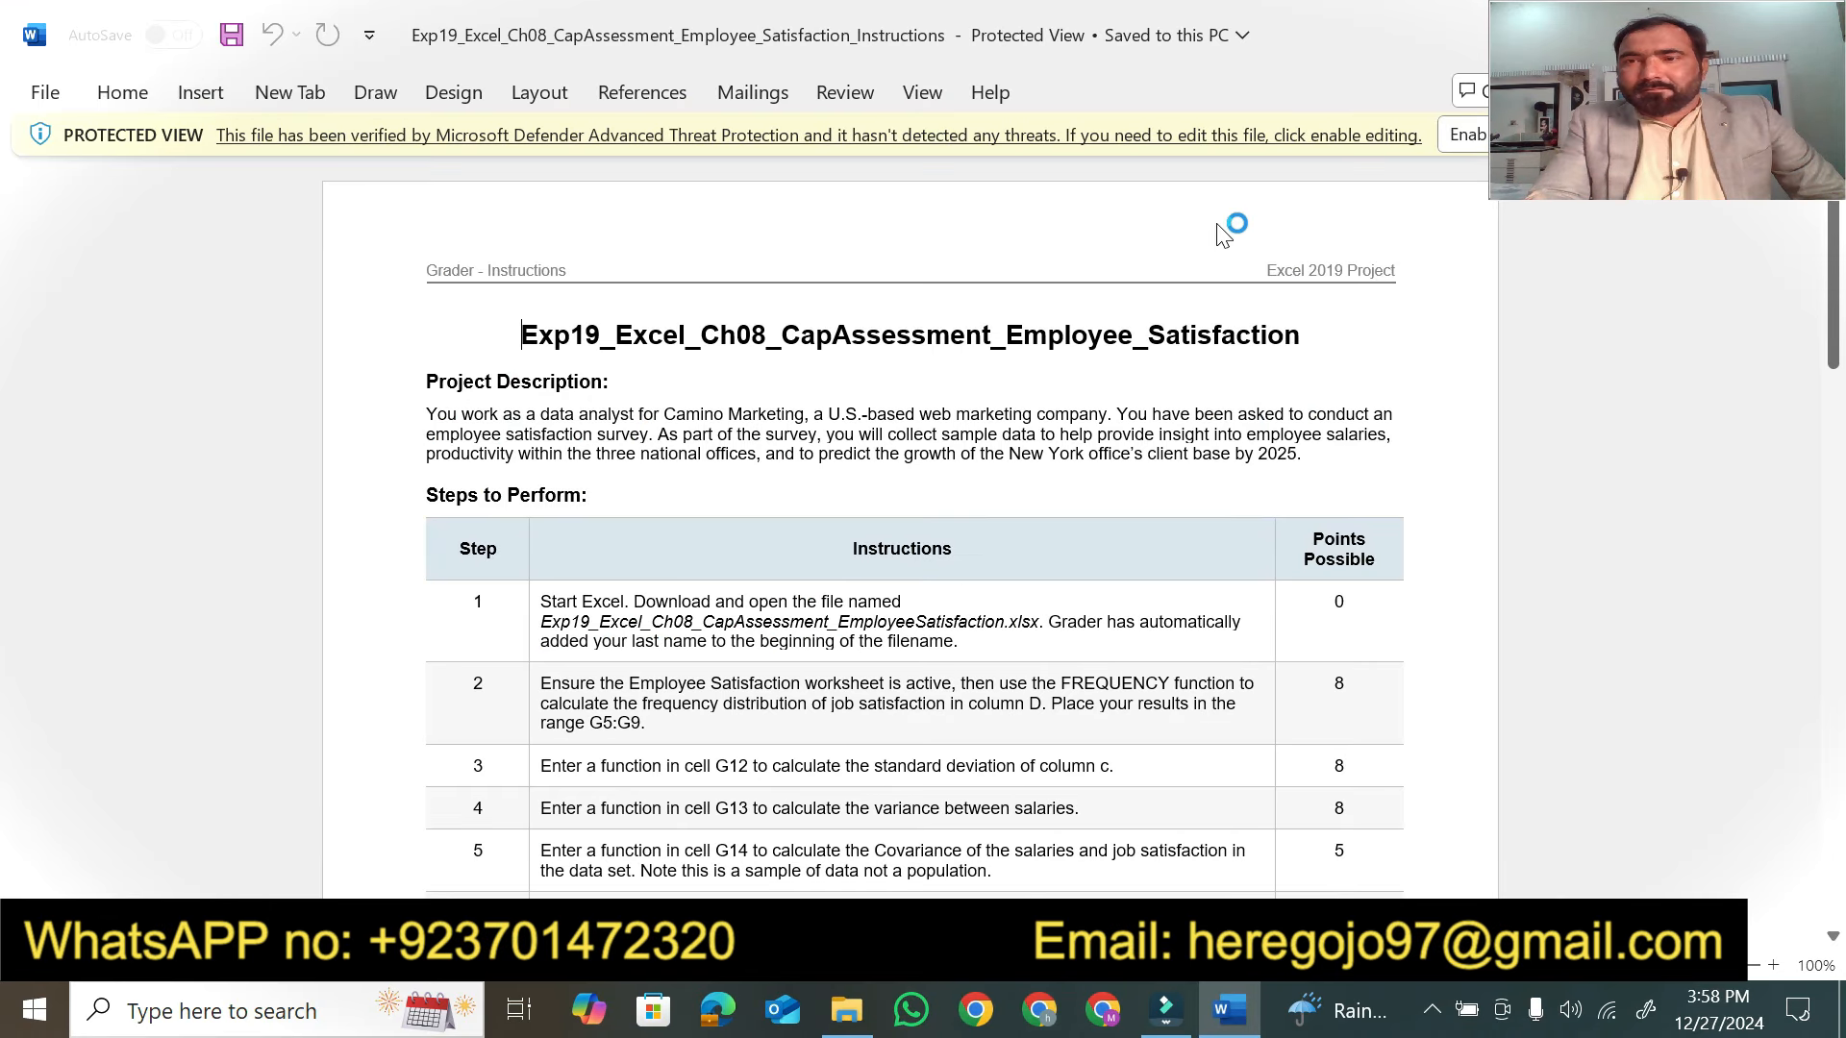
{"action": "left_click", "coordinate": [1449, 134]}
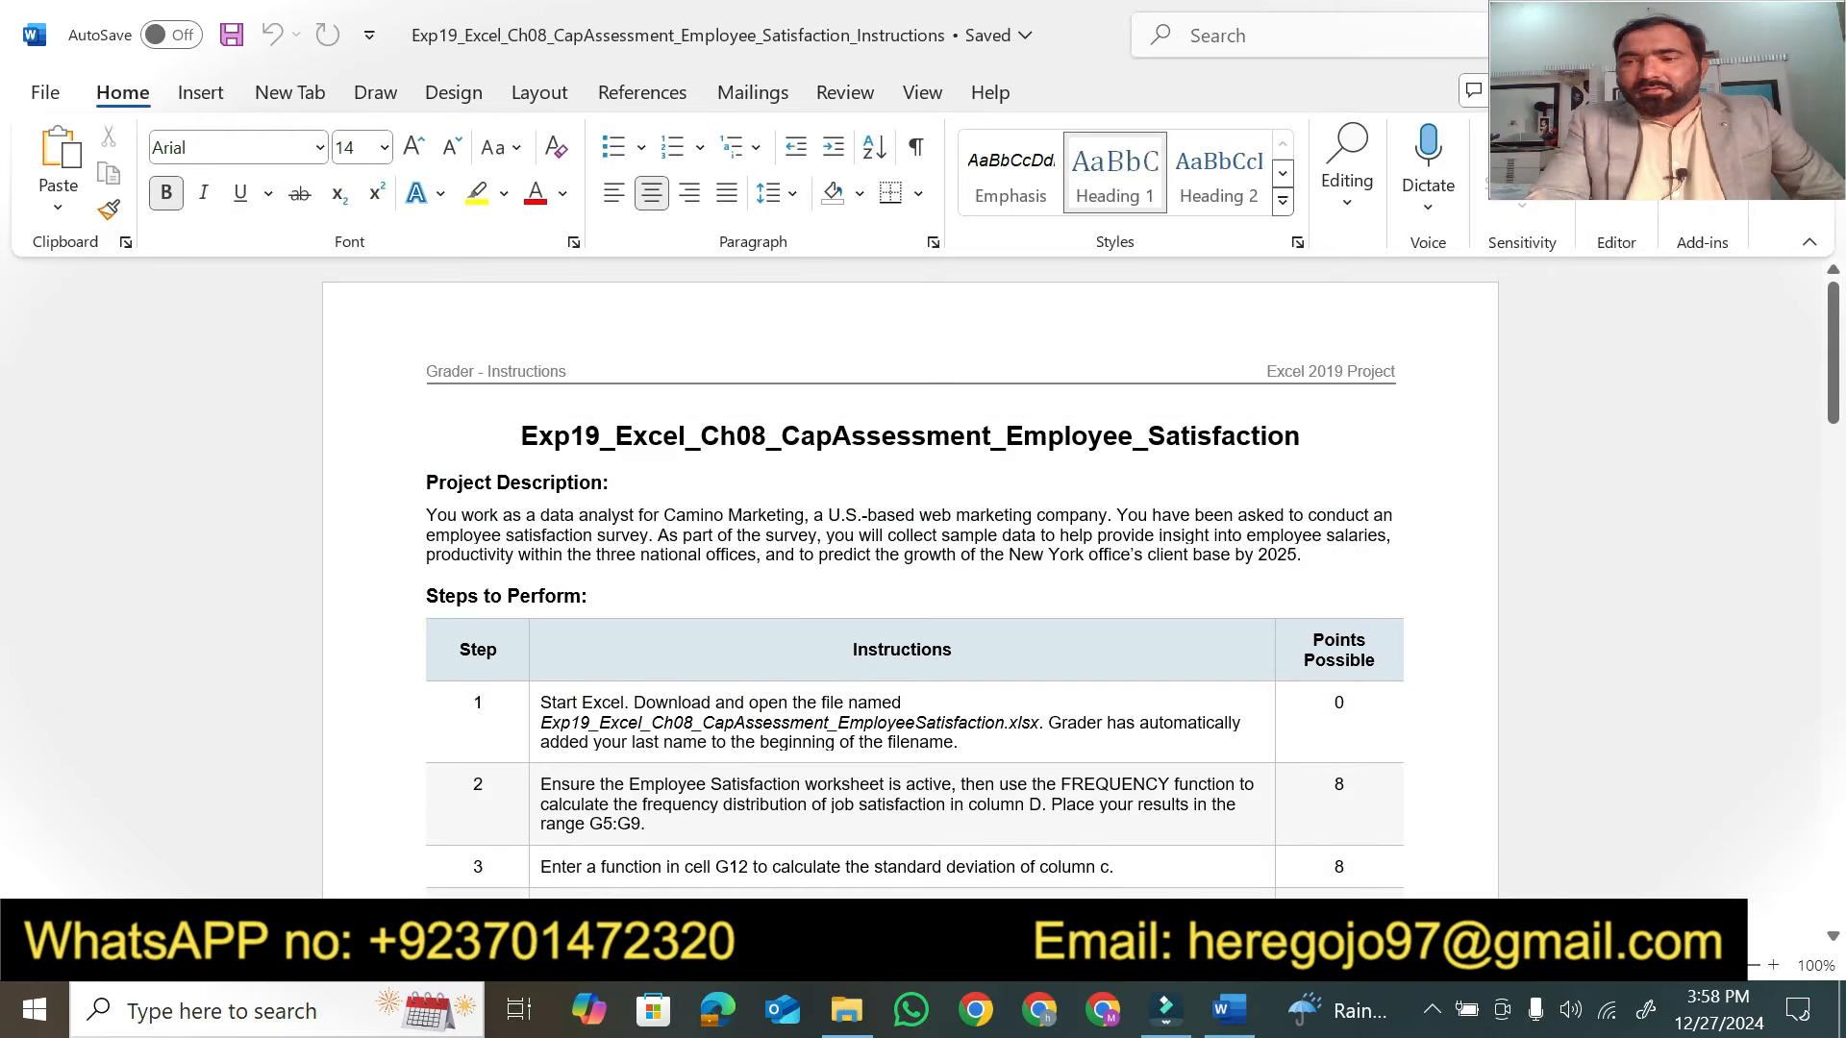
Highlight the document title Exp19_Excel_Ch08_CapAssessment_Employee_Satisfaction in yellow
{"action": "left_click", "coordinate": [1774, 963]}
{"action": "left_click", "coordinate": [1774, 964]}
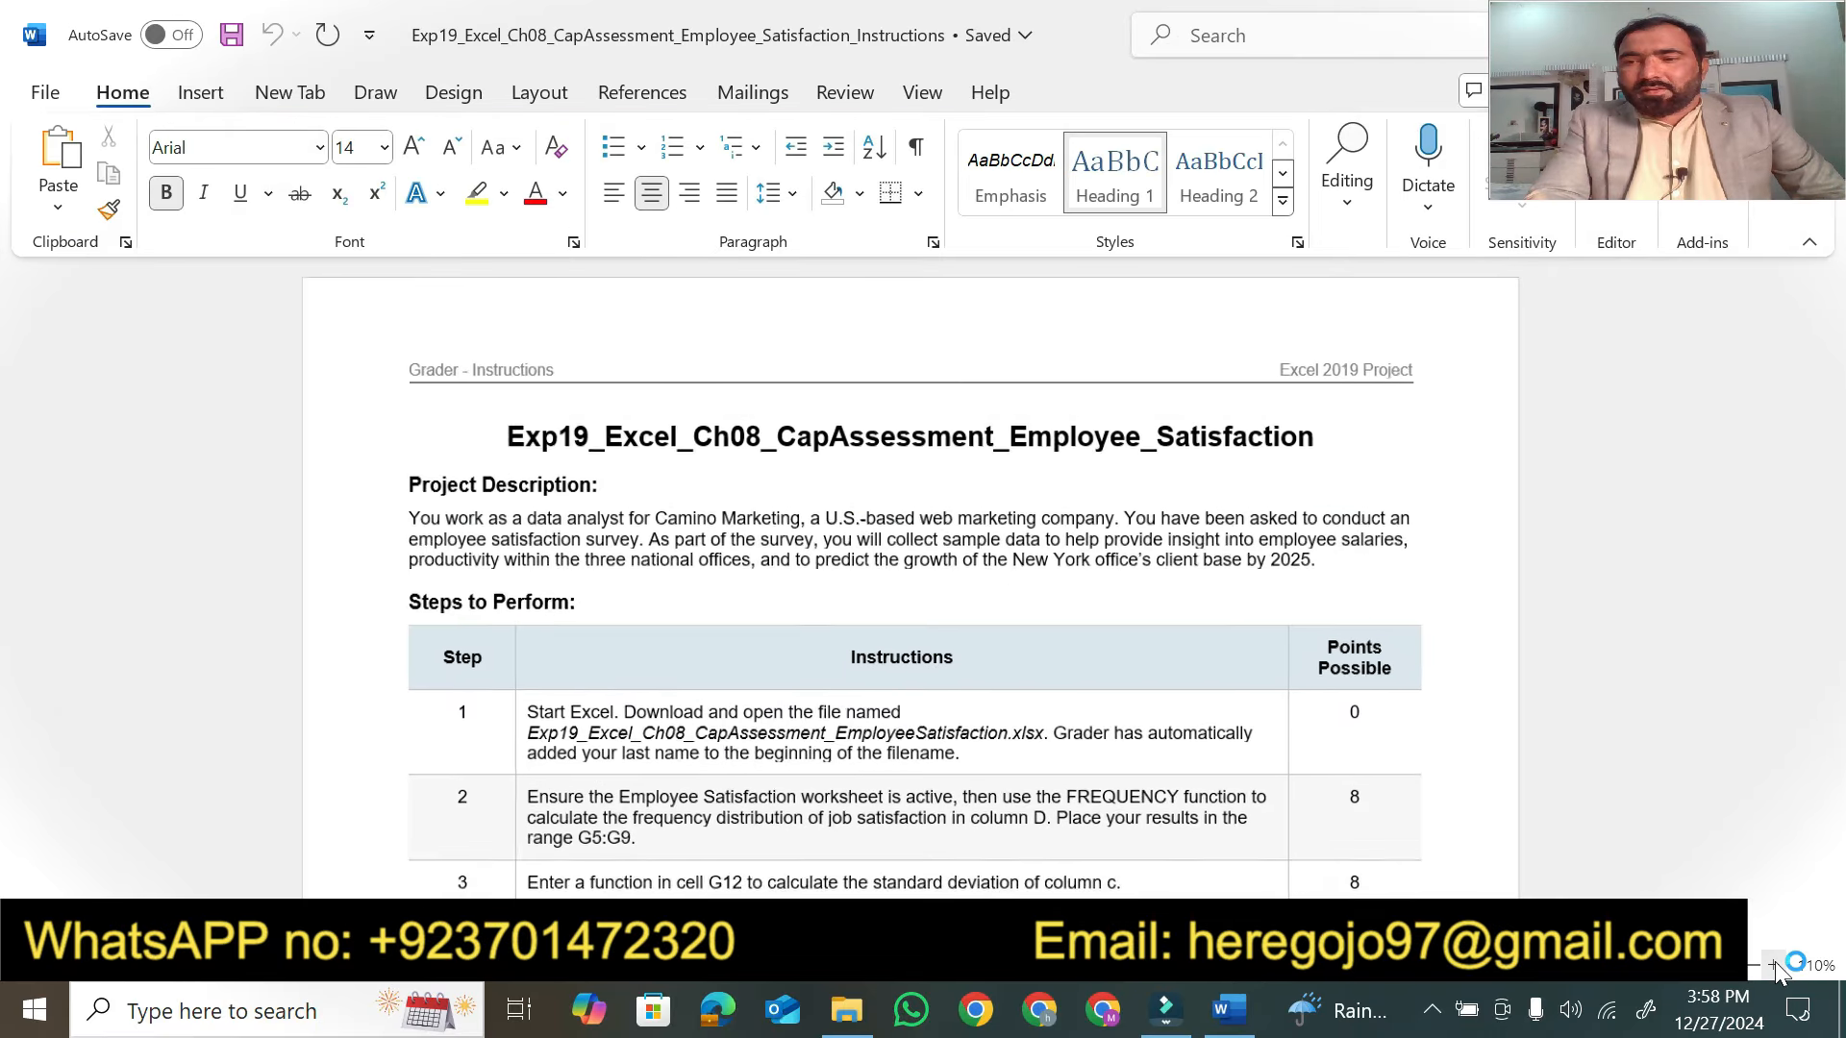
{"action": "left_click", "coordinate": [1774, 963]}
{"action": "left_click", "coordinate": [1774, 963]}
{"action": "left_click", "coordinate": [1774, 963]}
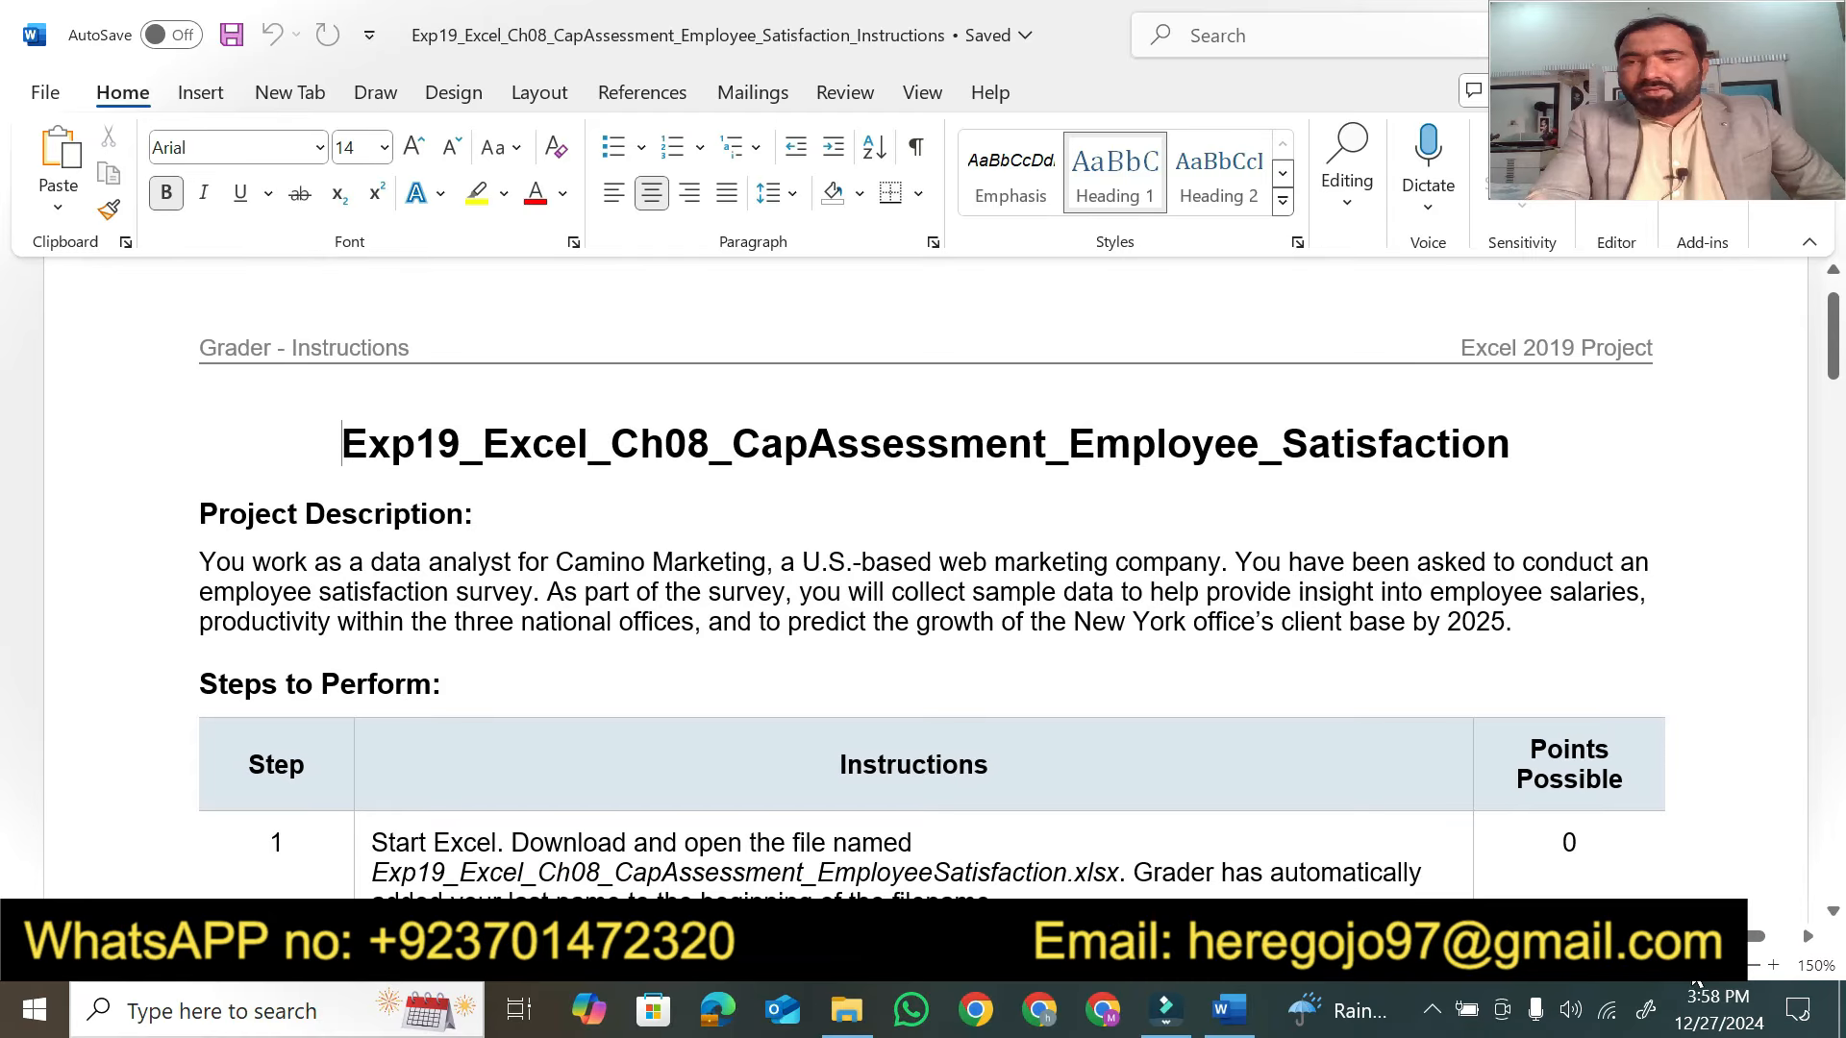
{"action": "left_click", "coordinate": [1598, 964]}
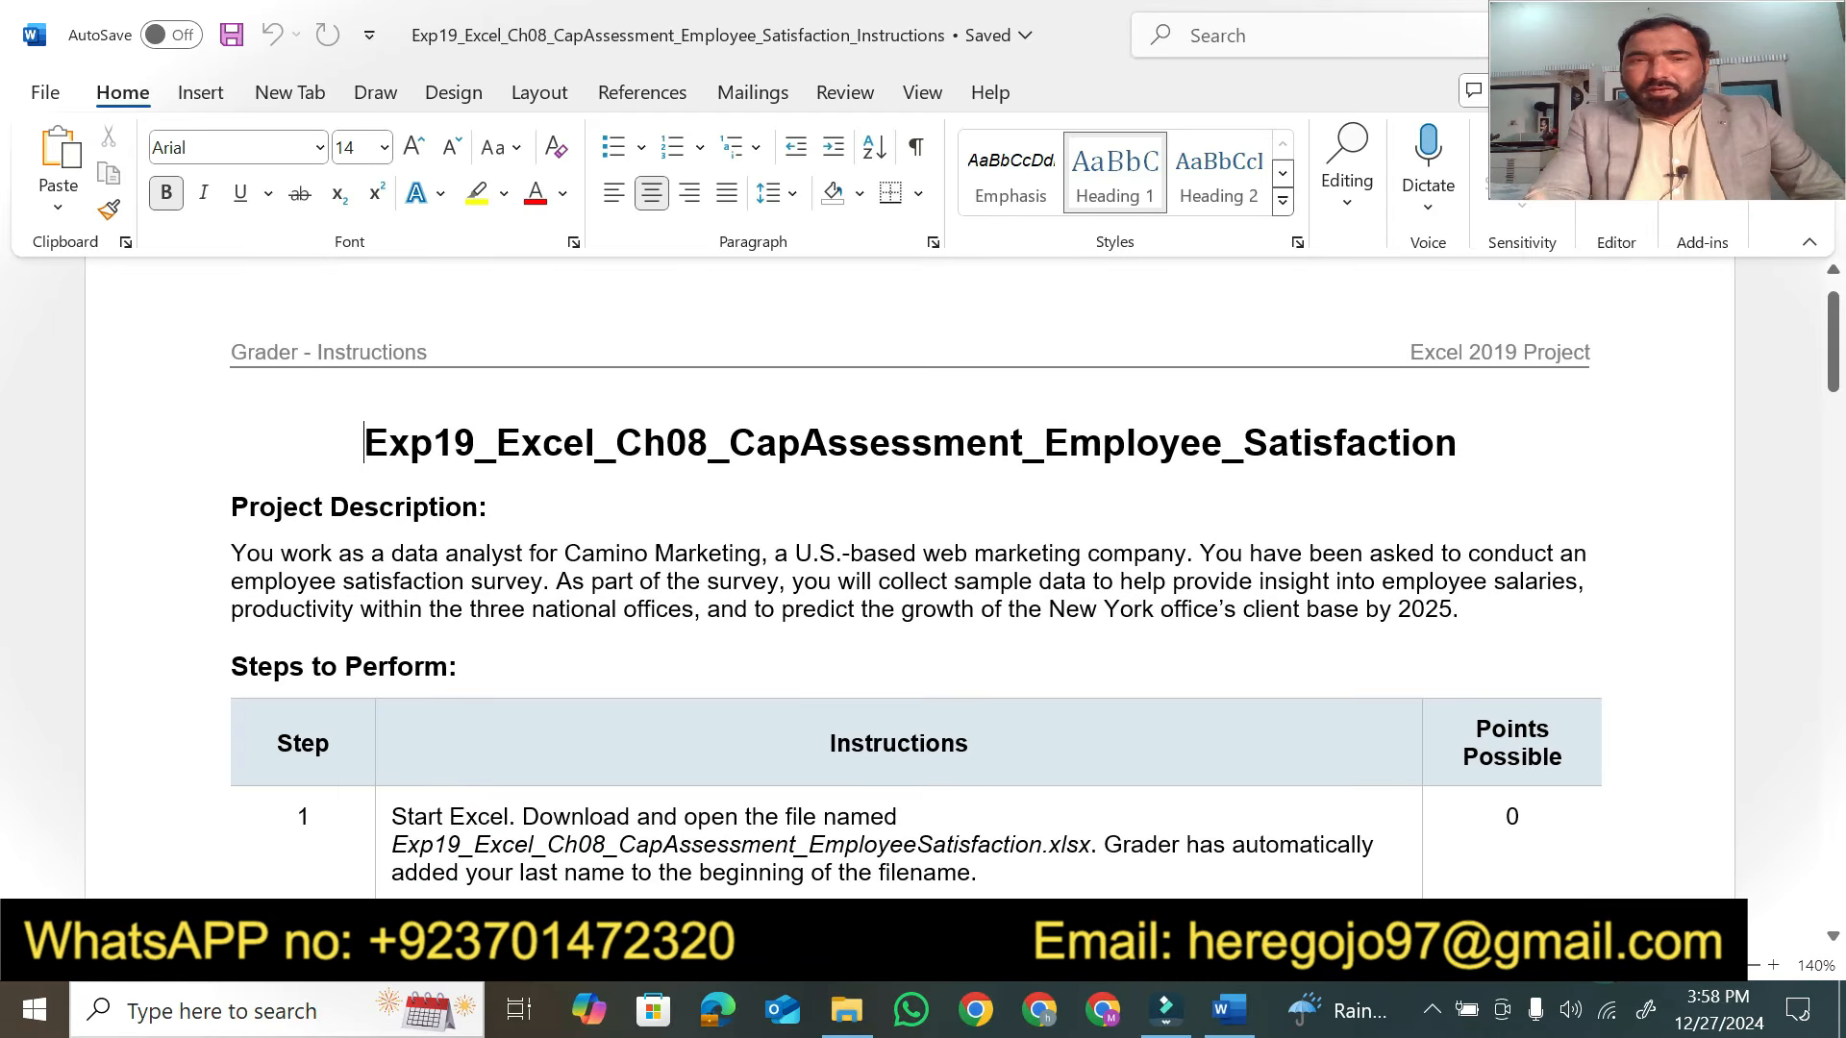
{"action": "left_click", "coordinate": [1598, 964]}
{"action": "left_click_drag", "start_coordinate": [1837, 356], "coordinate": [6, 226]}
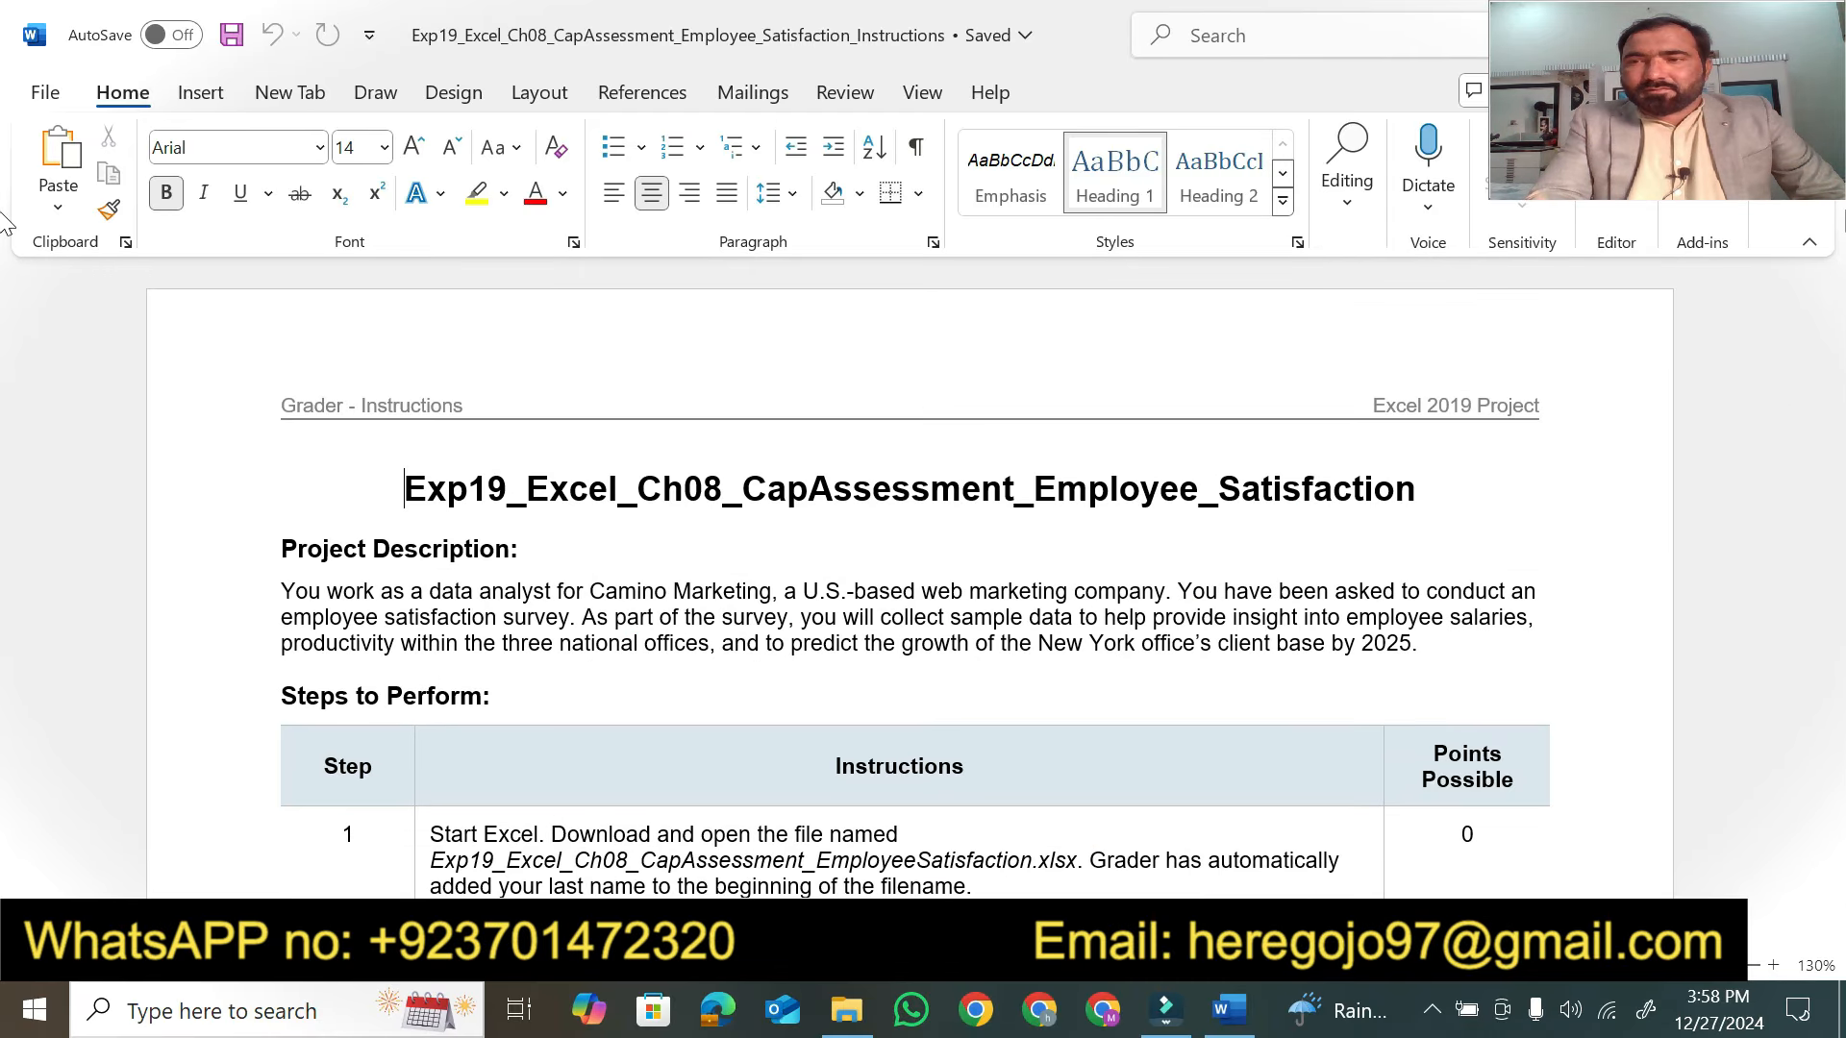
{"action": "left_click_drag", "start_coordinate": [1834, 327], "coordinate": [1832, 337]}
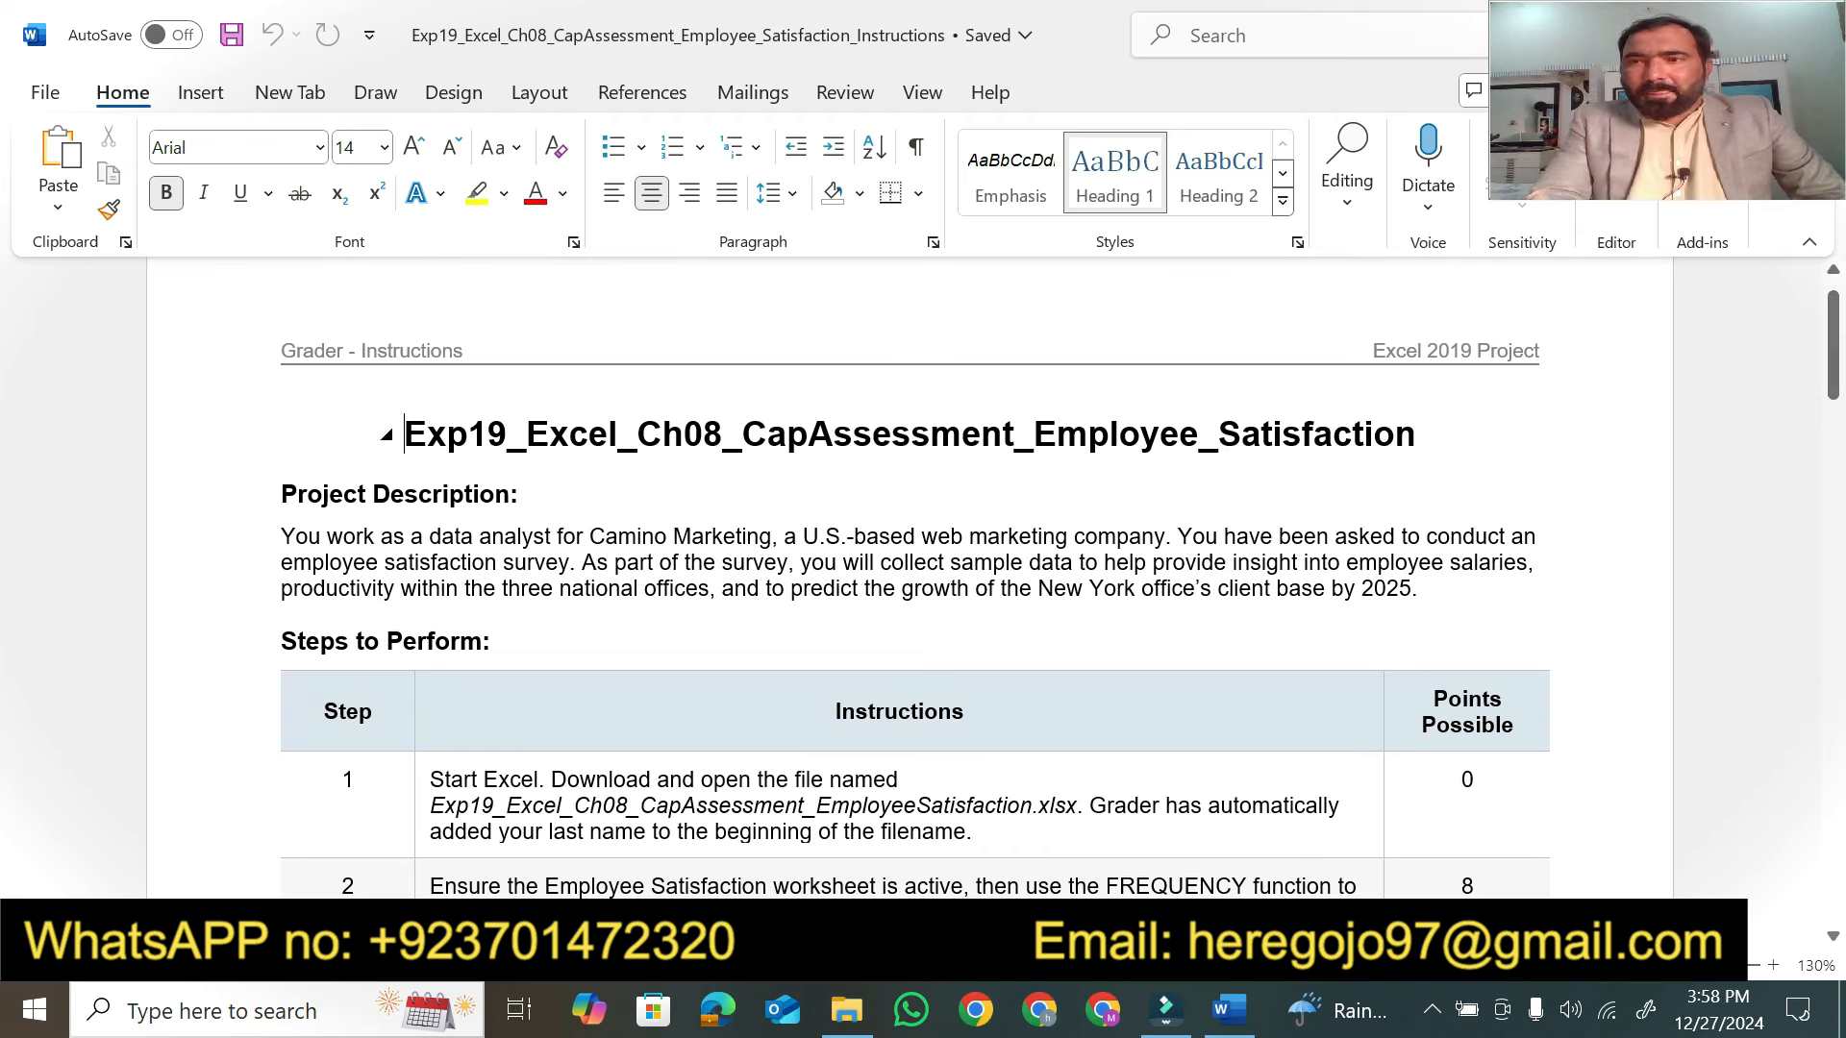
{"action": "left_click", "coordinate": [476, 196]}
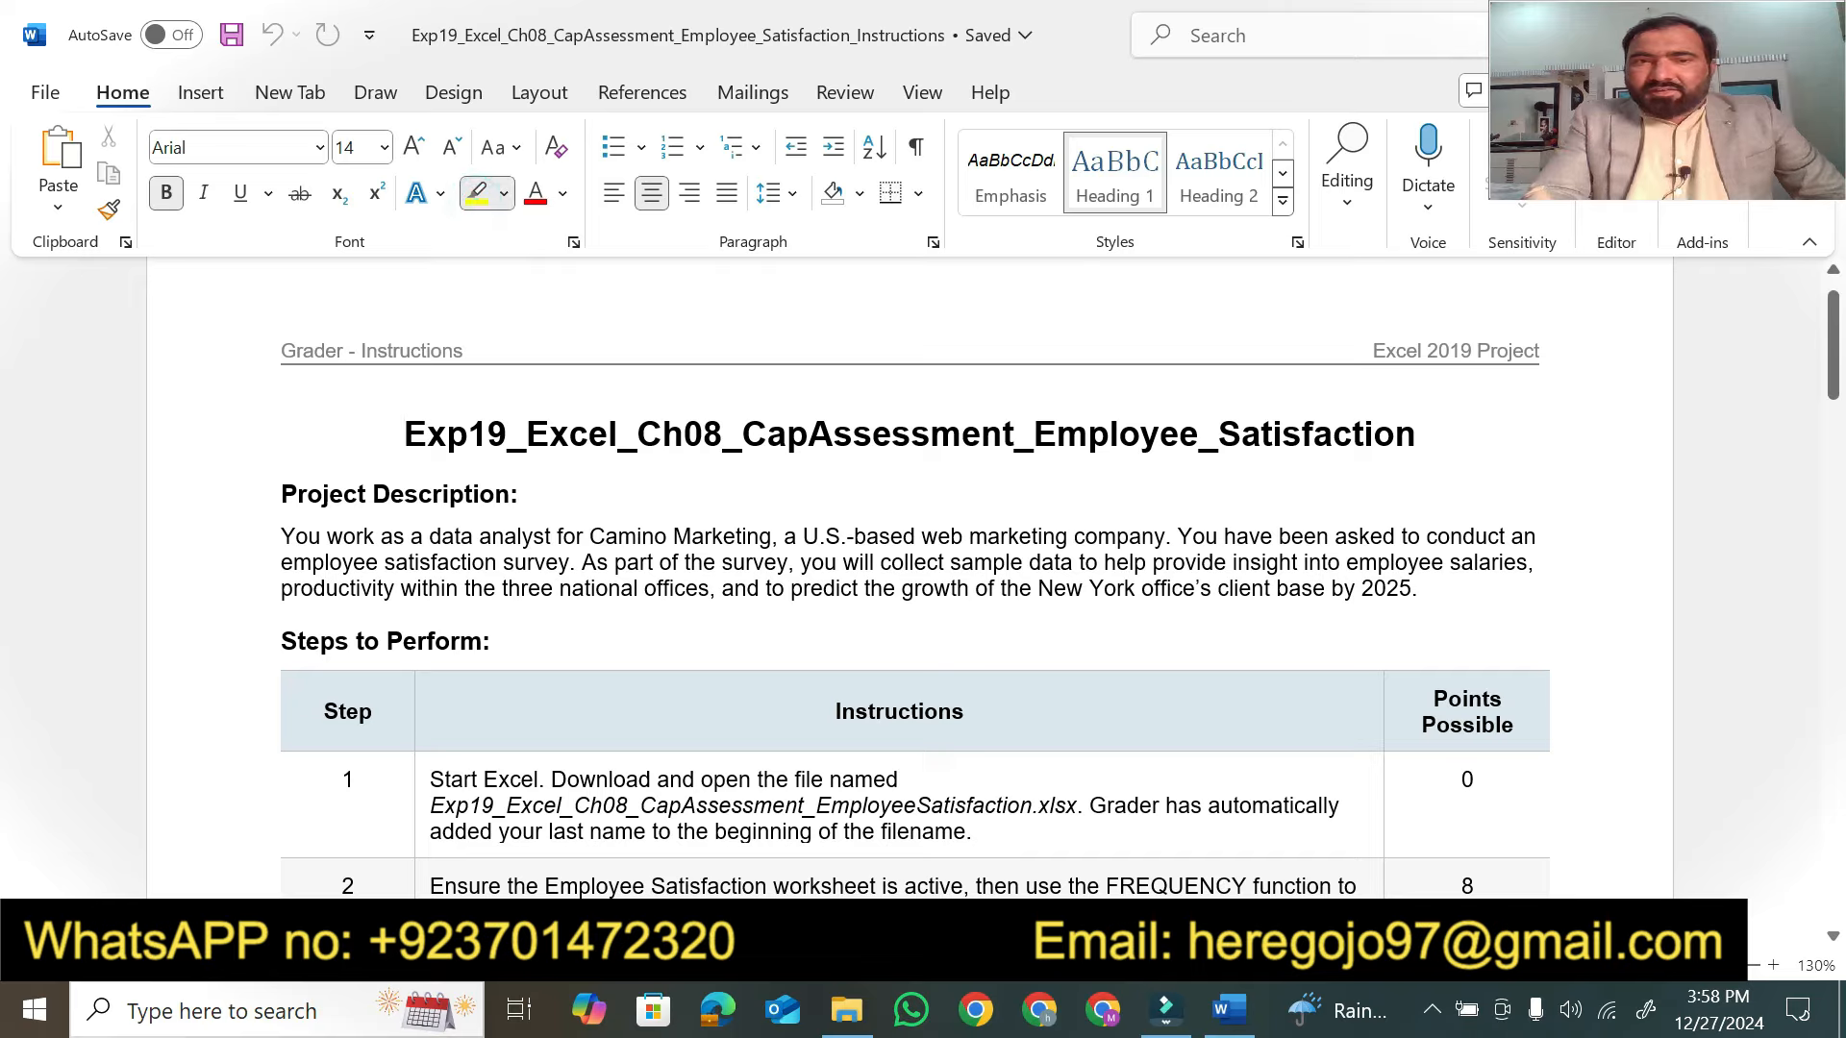
{"action": "mouse_move", "coordinate": [400, 439]}
{"action": "left_mouse_down"}
{"action": "mouse_move", "coordinate": [1435, 448]}
{"action": "mouse_move", "coordinate": [1416, 444]}
{"action": "left_mouse_up"}
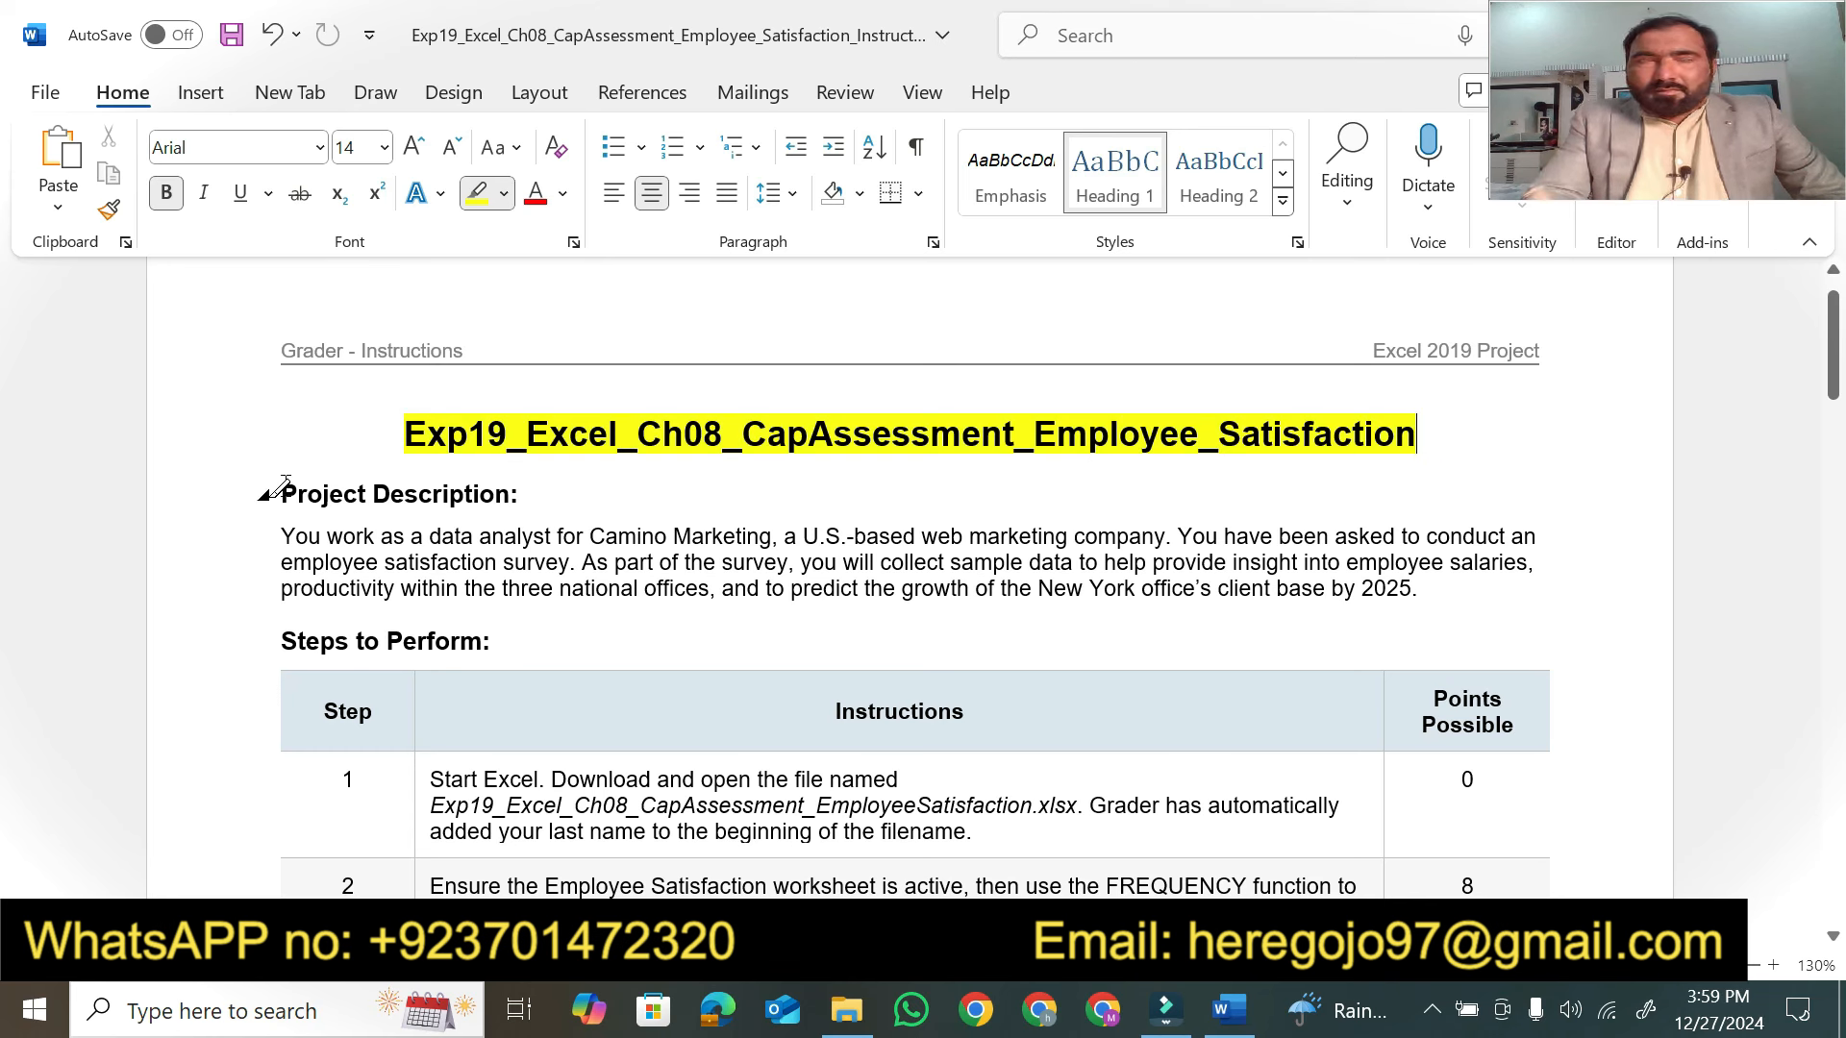
Highlight the Project Description heading, its paragraph and the text of instruction 1 in yellow
{"action": "mouse_move", "coordinate": [283, 486]}
{"action": "left_mouse_down"}
{"action": "mouse_move", "coordinate": [535, 497]}
{"action": "mouse_move", "coordinate": [519, 496]}
{"action": "left_mouse_up"}
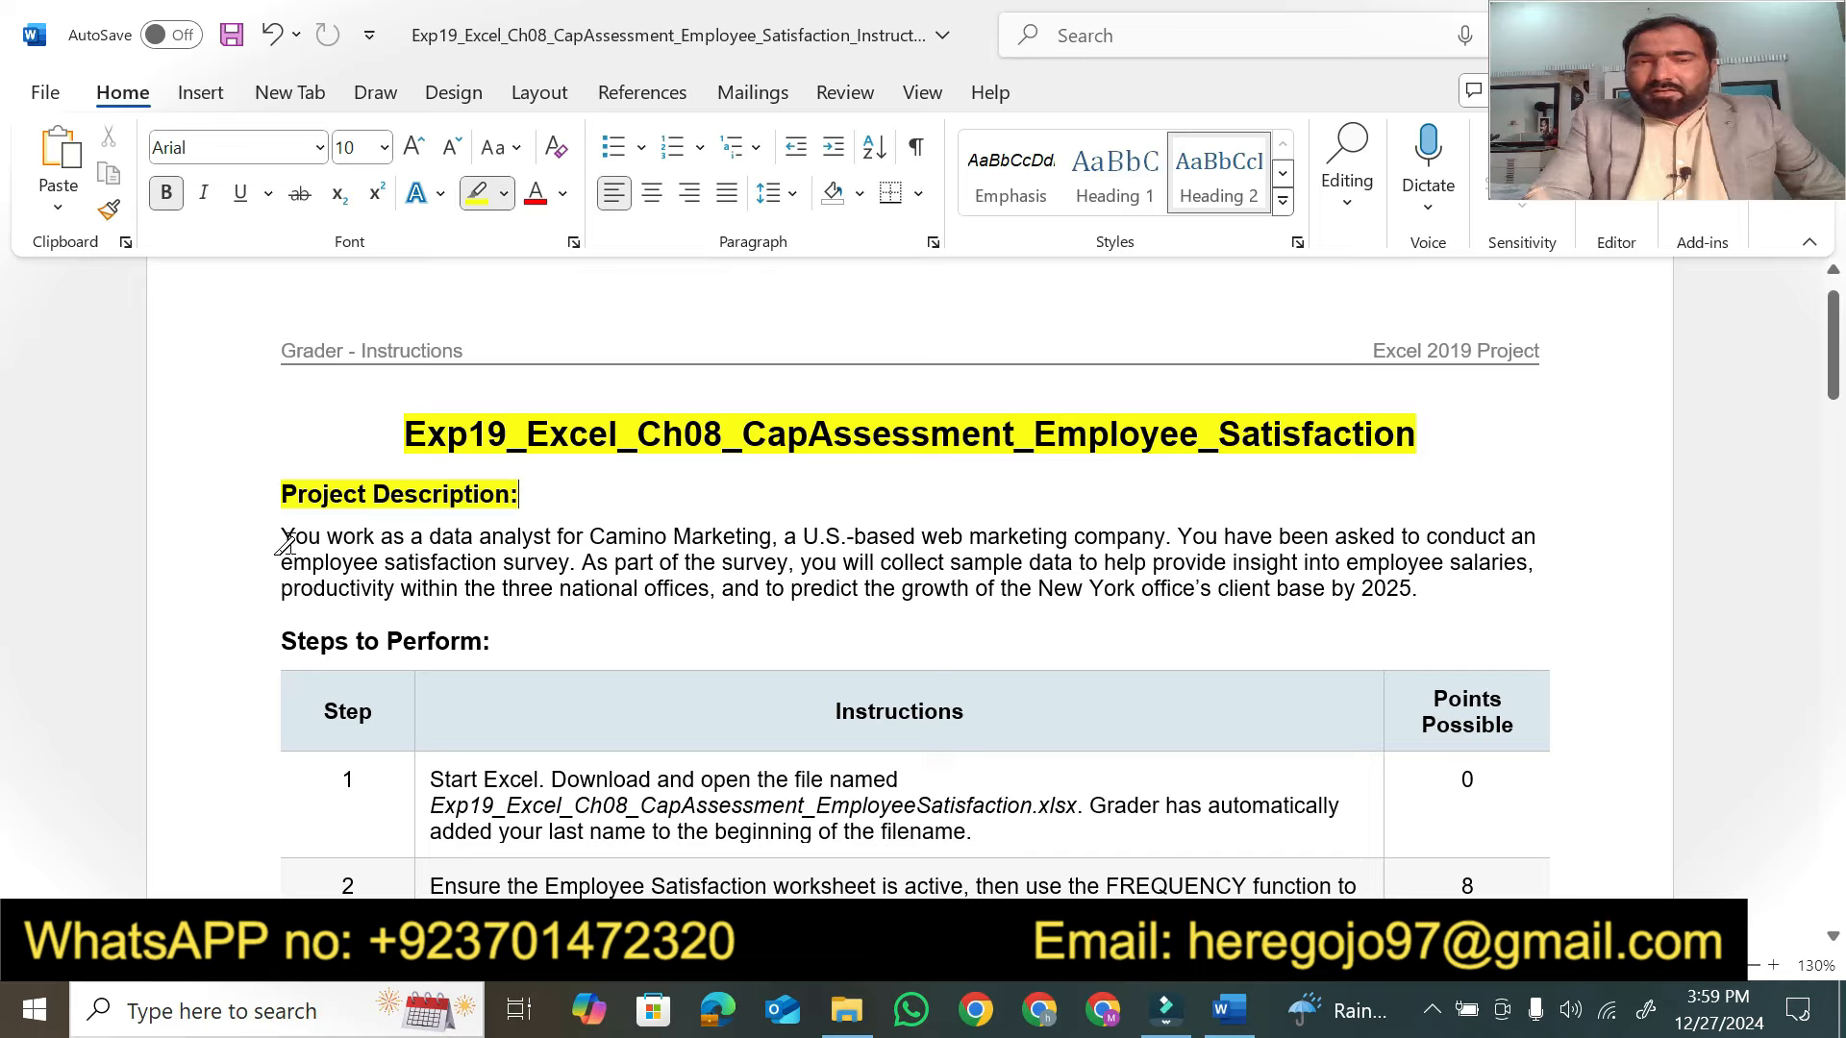
{"action": "mouse_move", "coordinate": [276, 537]}
{"action": "left_mouse_down"}
{"action": "mouse_move", "coordinate": [615, 568]}
{"action": "mouse_move", "coordinate": [514, 568]}
{"action": "mouse_move", "coordinate": [567, 540]}
{"action": "mouse_move", "coordinate": [993, 557]}
{"action": "mouse_move", "coordinate": [1537, 536]}
{"action": "mouse_move", "coordinate": [1309, 498]}
{"action": "mouse_move", "coordinate": [543, 632]}
{"action": "mouse_move", "coordinate": [454, 604]}
{"action": "mouse_move", "coordinate": [483, 566]}
{"action": "mouse_move", "coordinate": [1565, 568]}
{"action": "mouse_move", "coordinate": [1529, 563]}
{"action": "left_mouse_up"}
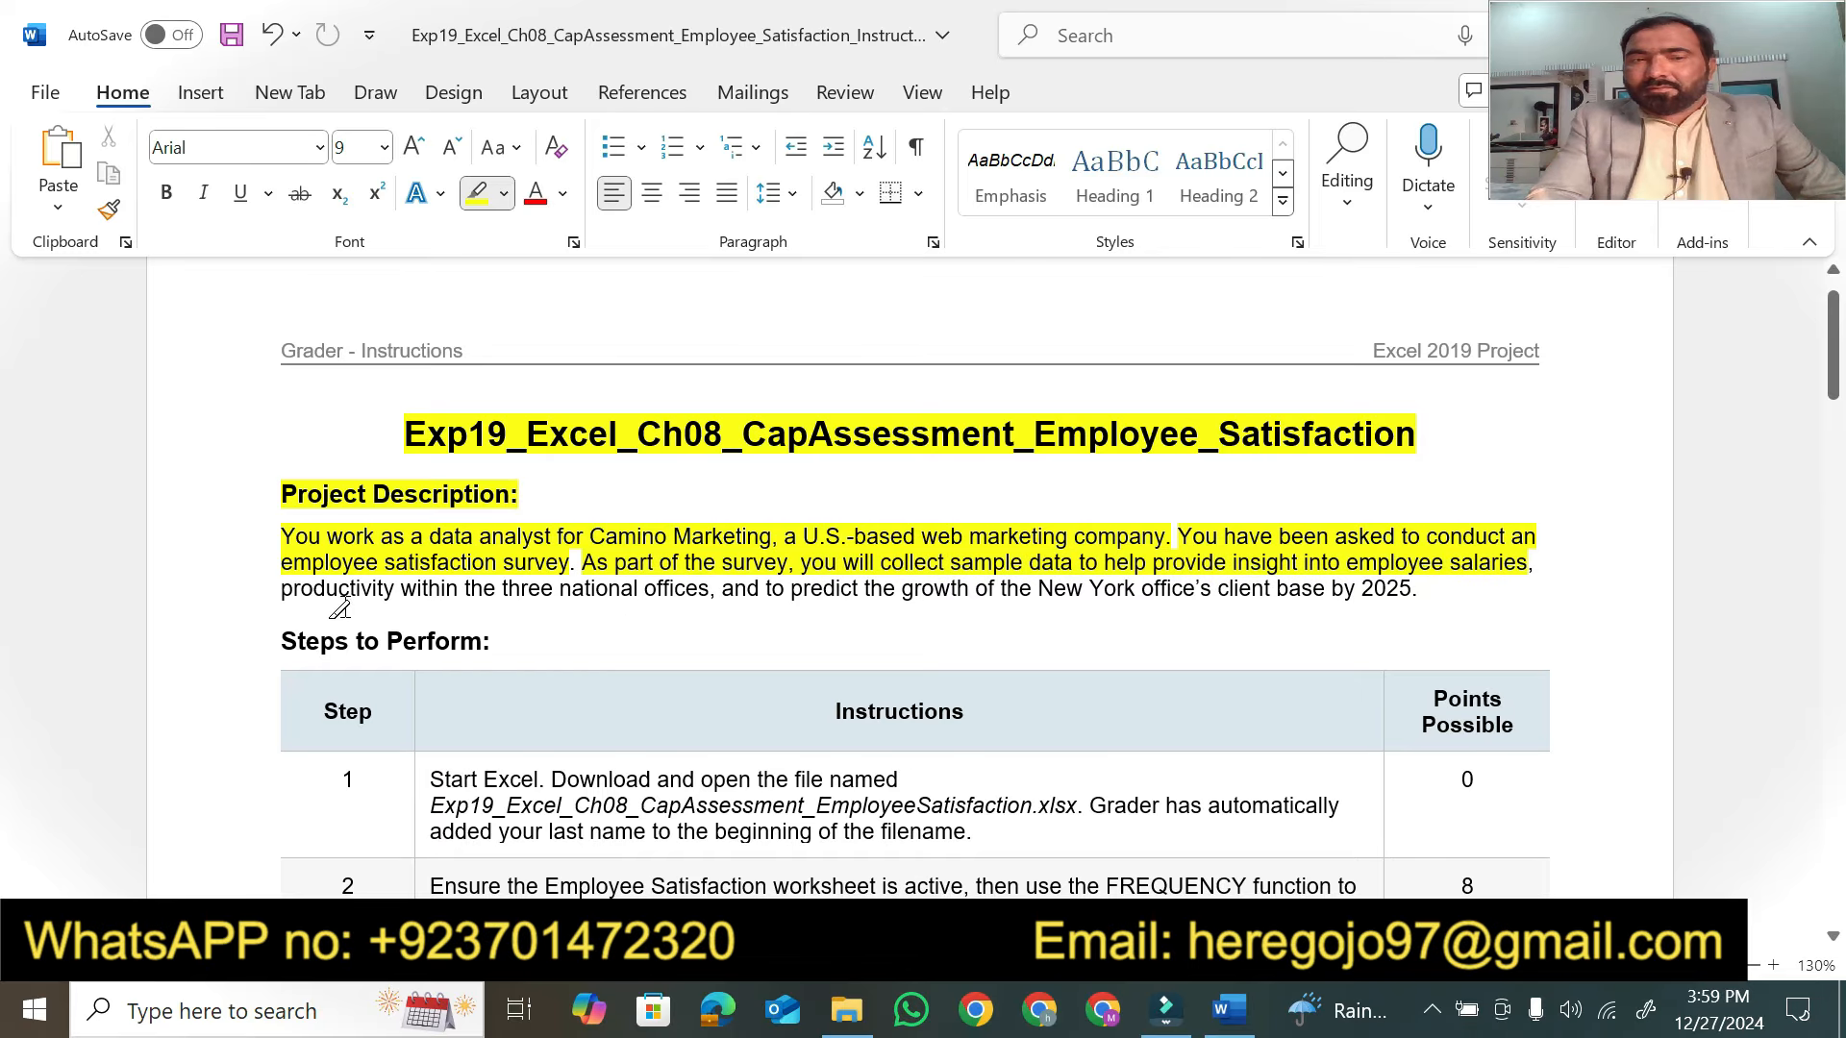
{"action": "mouse_move", "coordinate": [278, 592]}
{"action": "left_mouse_down"}
{"action": "mouse_move", "coordinate": [1428, 598]}
{"action": "mouse_move", "coordinate": [1406, 597]}
{"action": "left_mouse_up"}
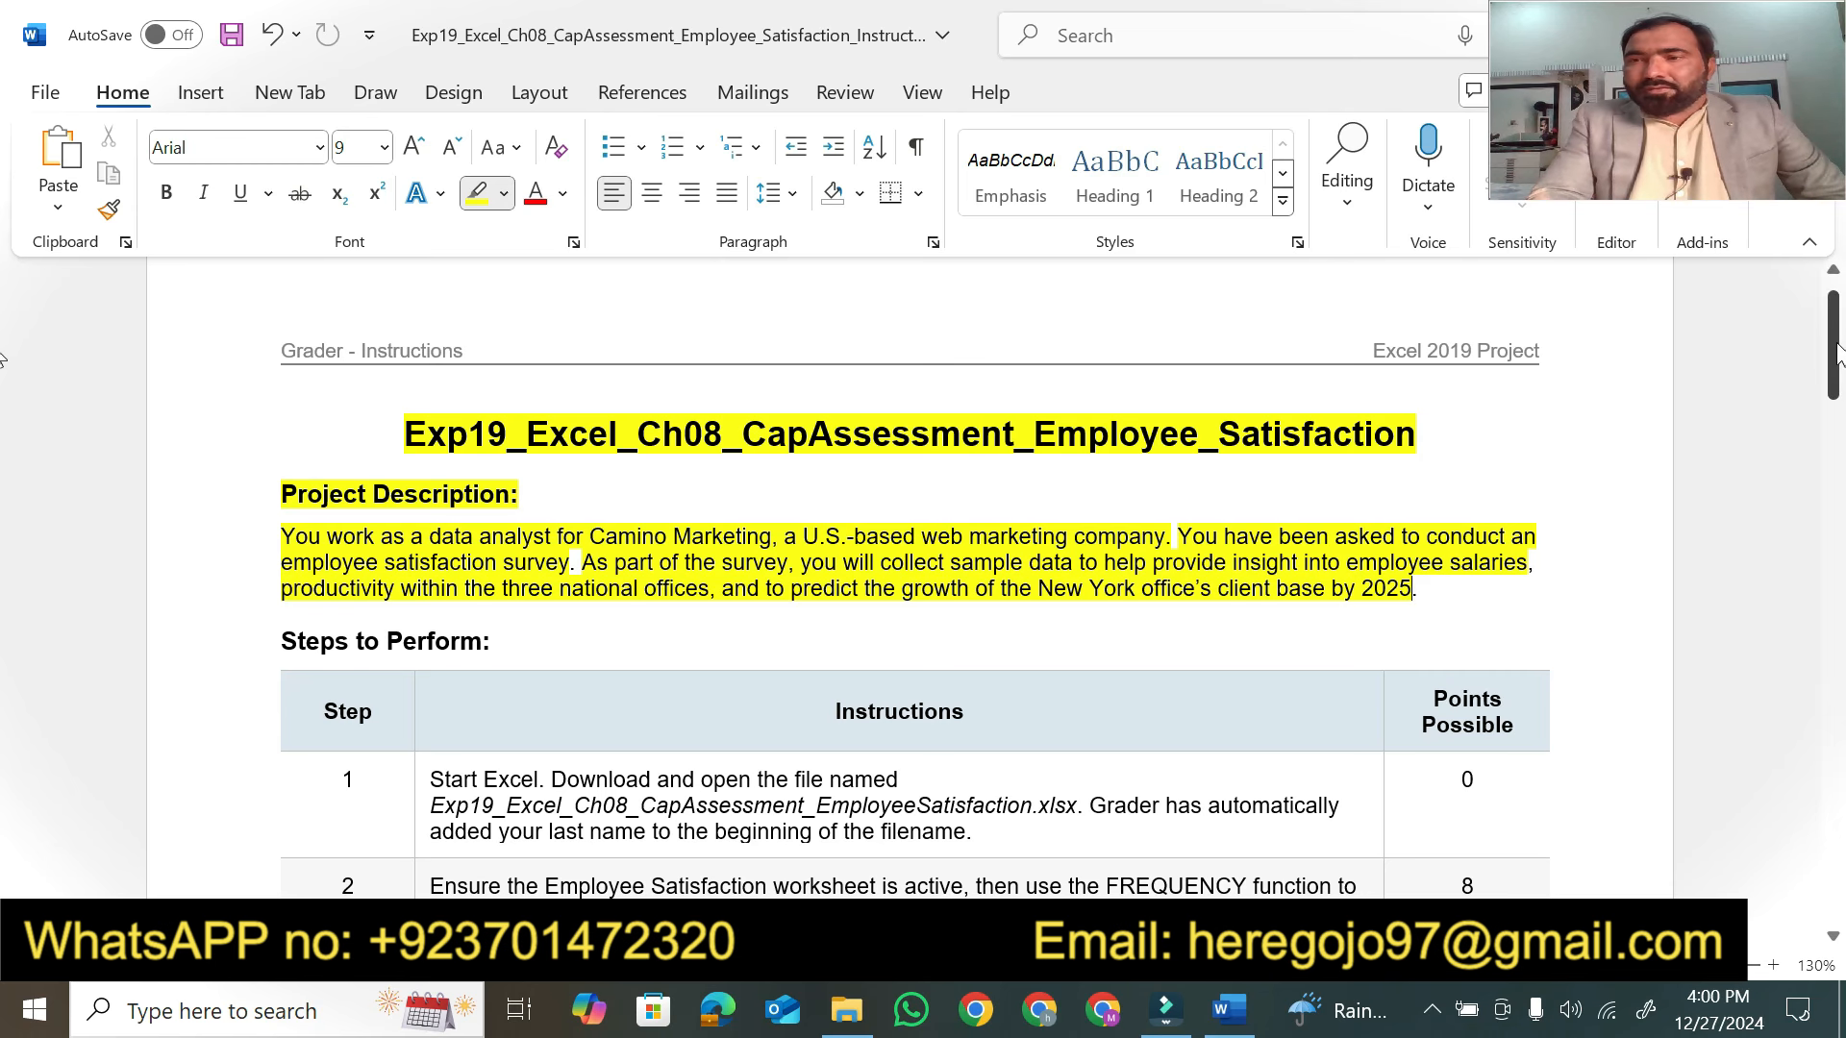
{"action": "left_click_drag", "start_coordinate": [1835, 356], "coordinate": [1798, 401]}
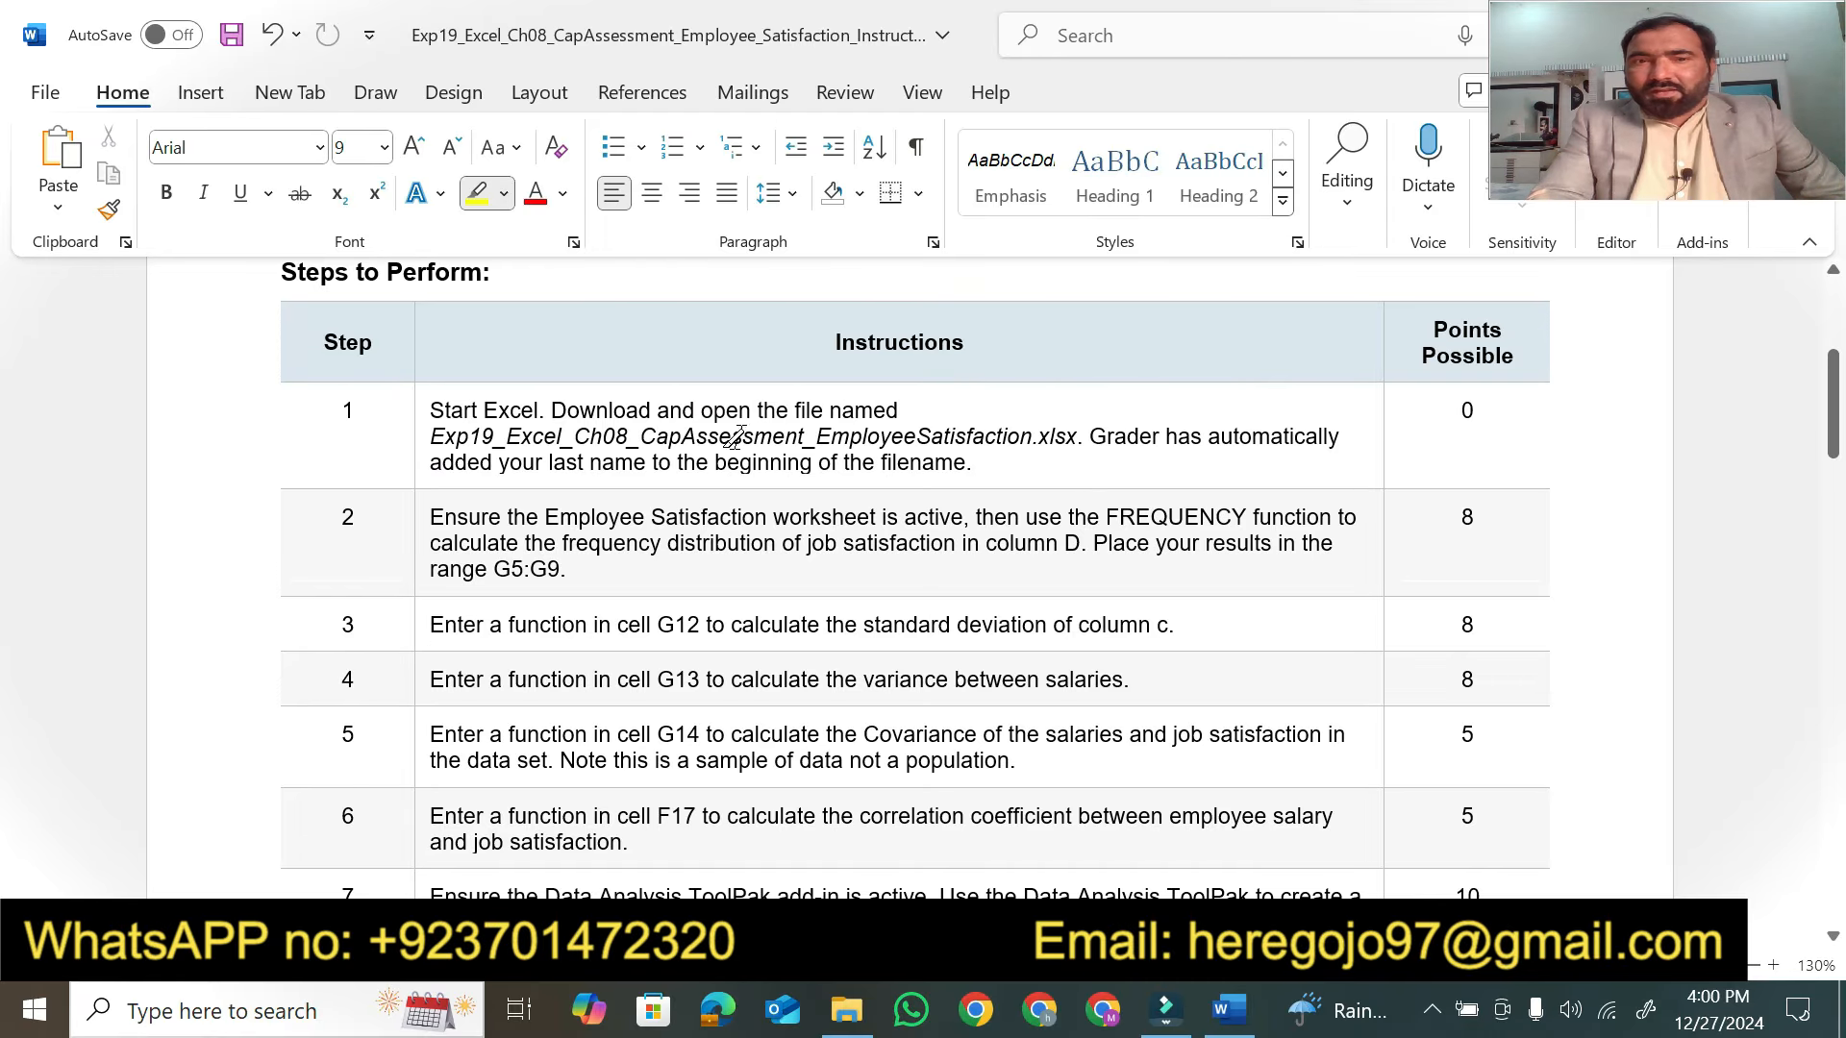
{"action": "left_click", "coordinate": [424, 411]}
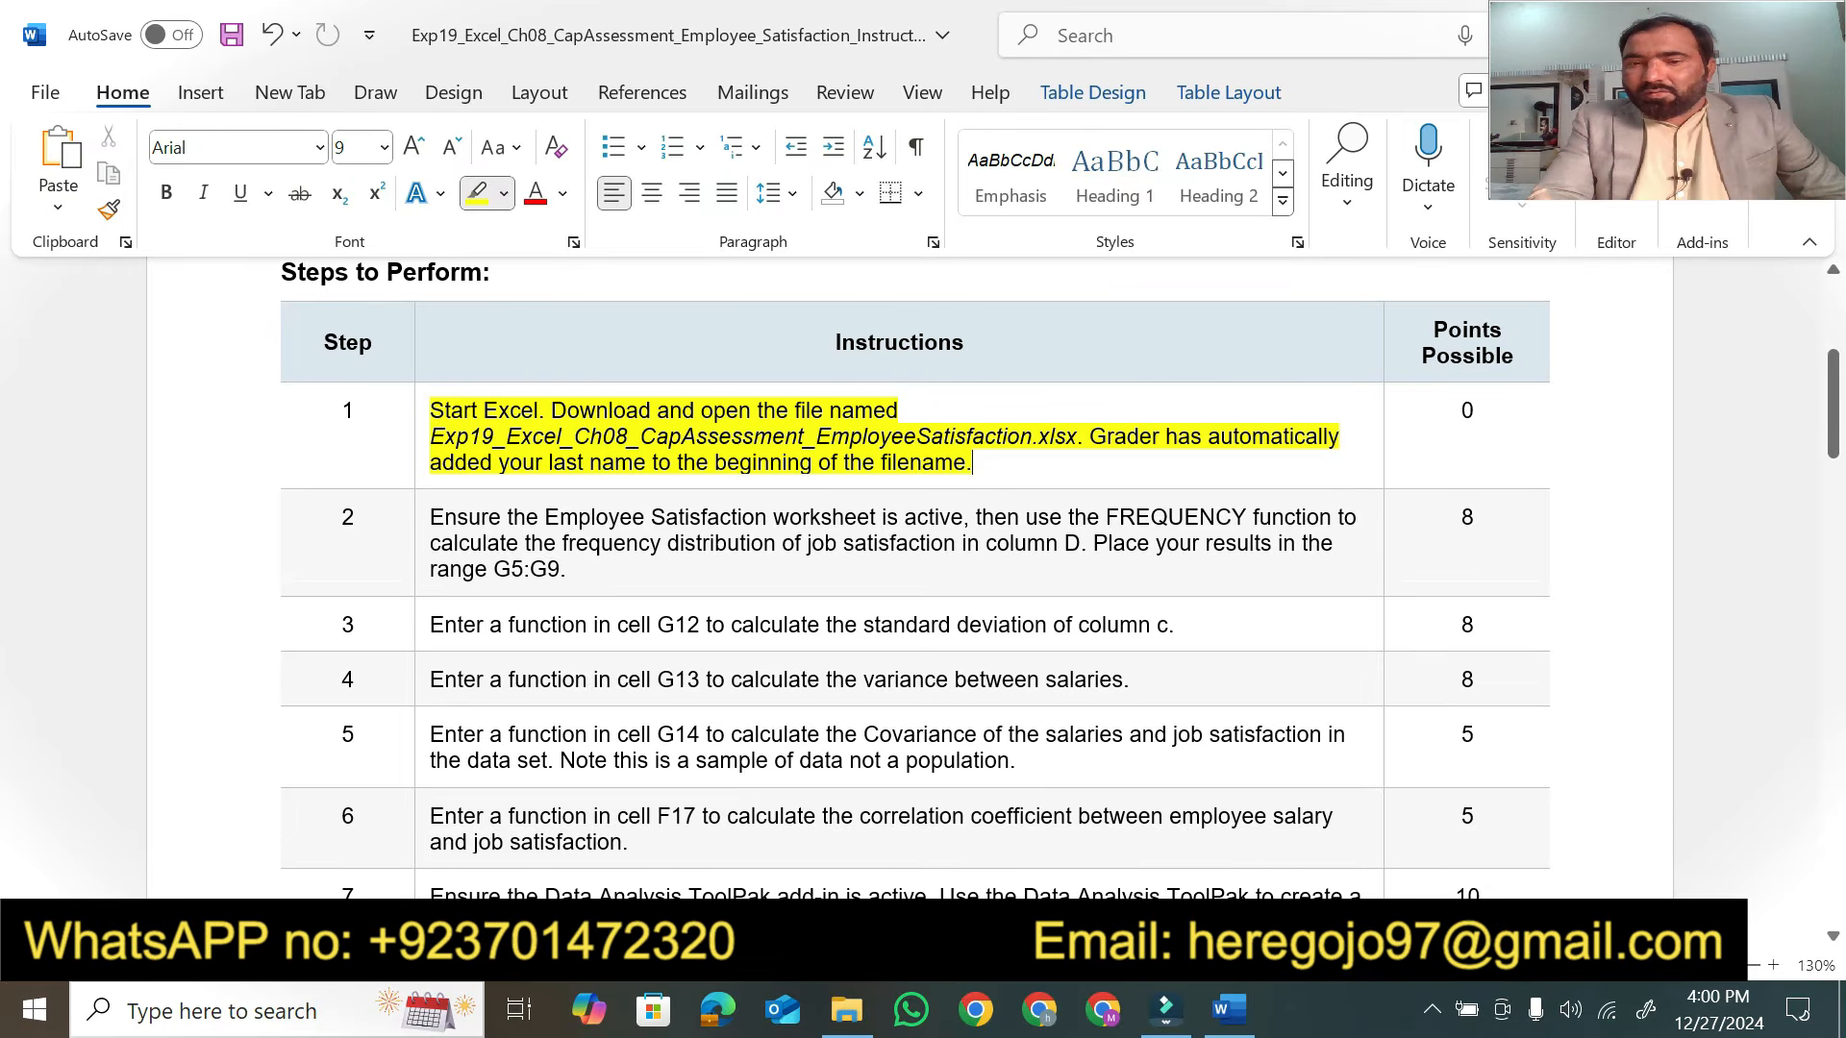
Open the employee satisfaction Excel workbook from File Explorer, enable editing and look through its three worksheets, ending on Employee Survey Results
{"action": "left_click", "coordinate": [846, 1010]}
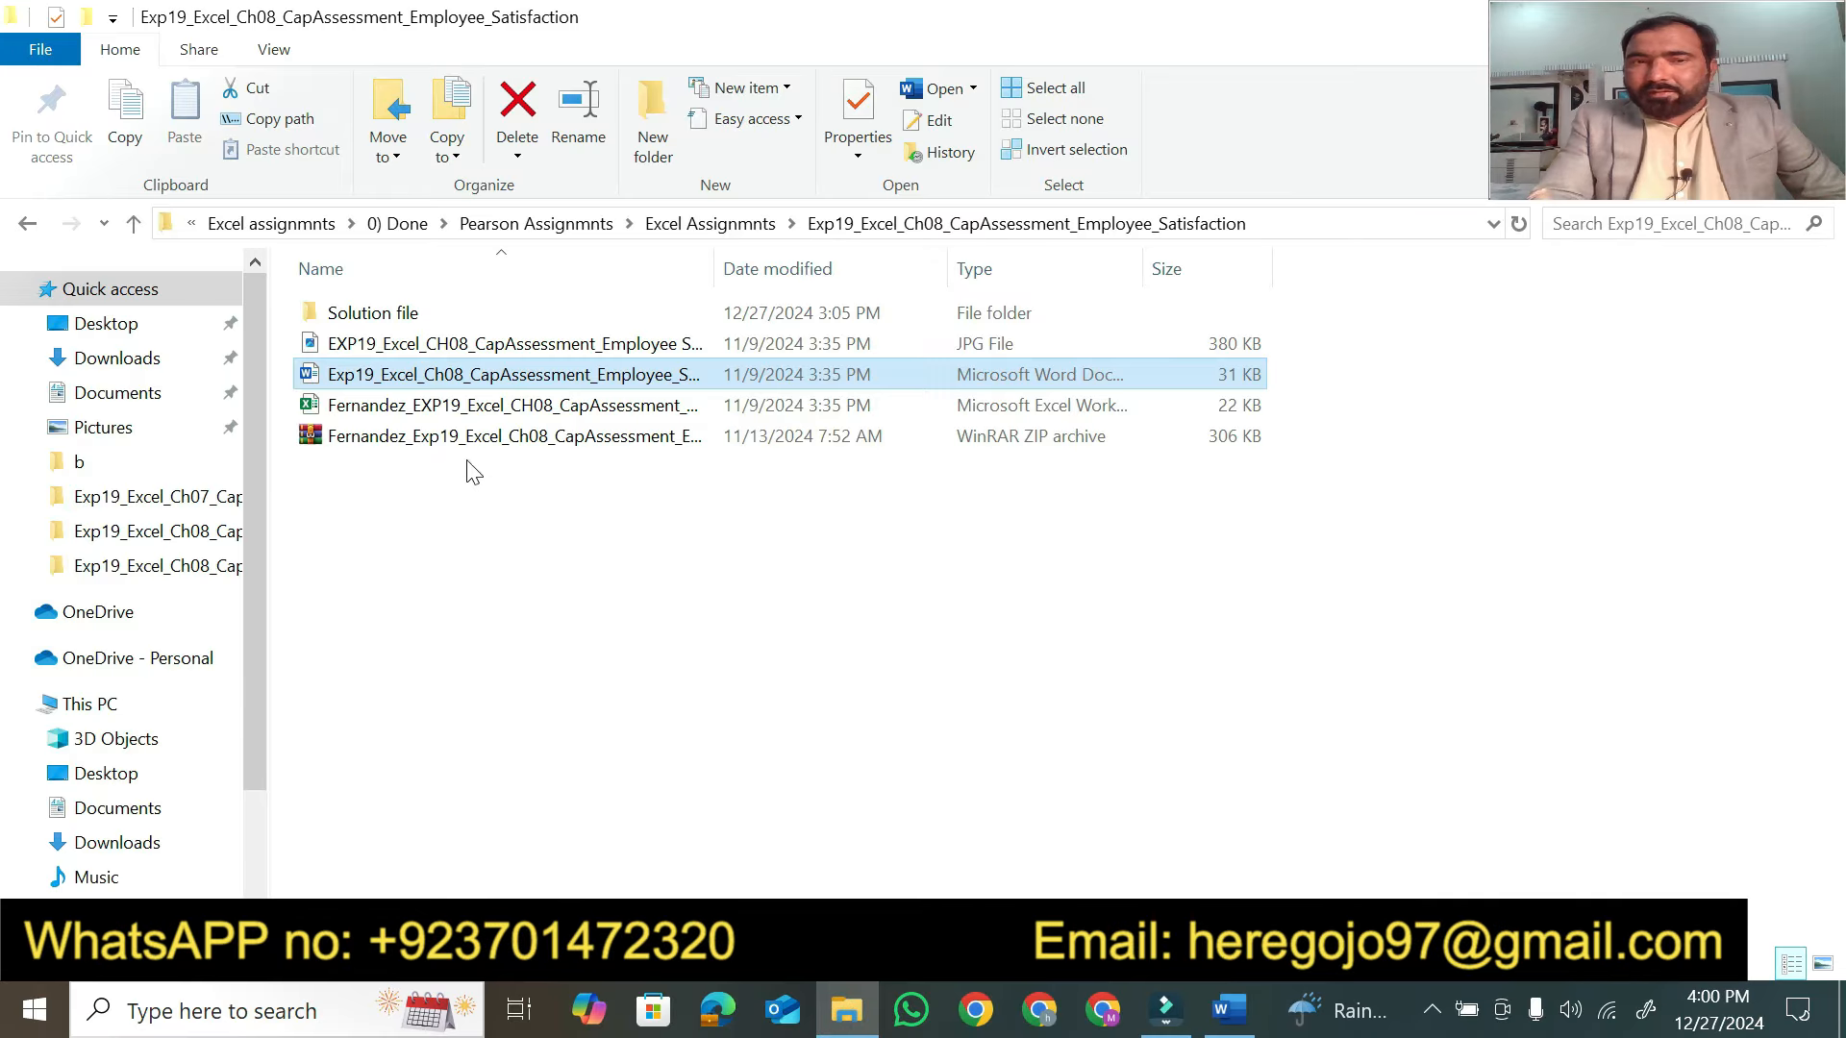
{"action": "left_click", "coordinate": [519, 409]}
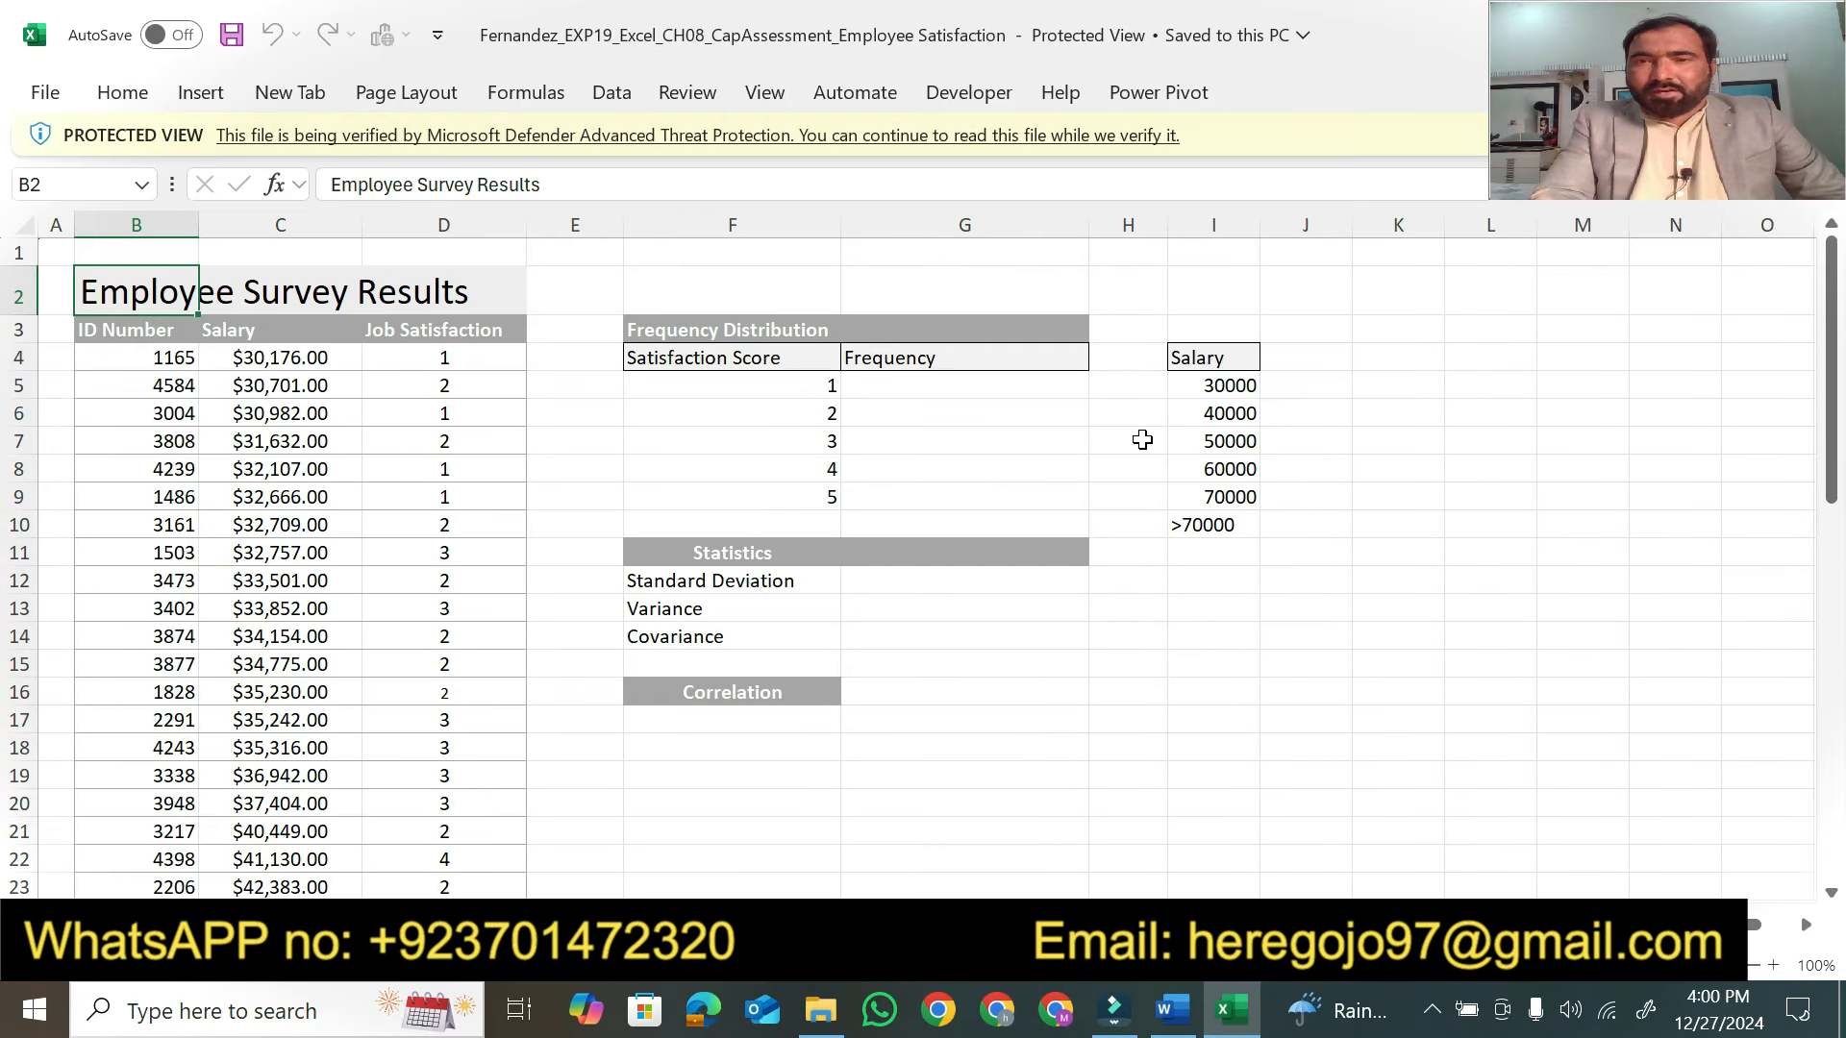
{"action": "left_click", "coordinate": [1199, 134]}
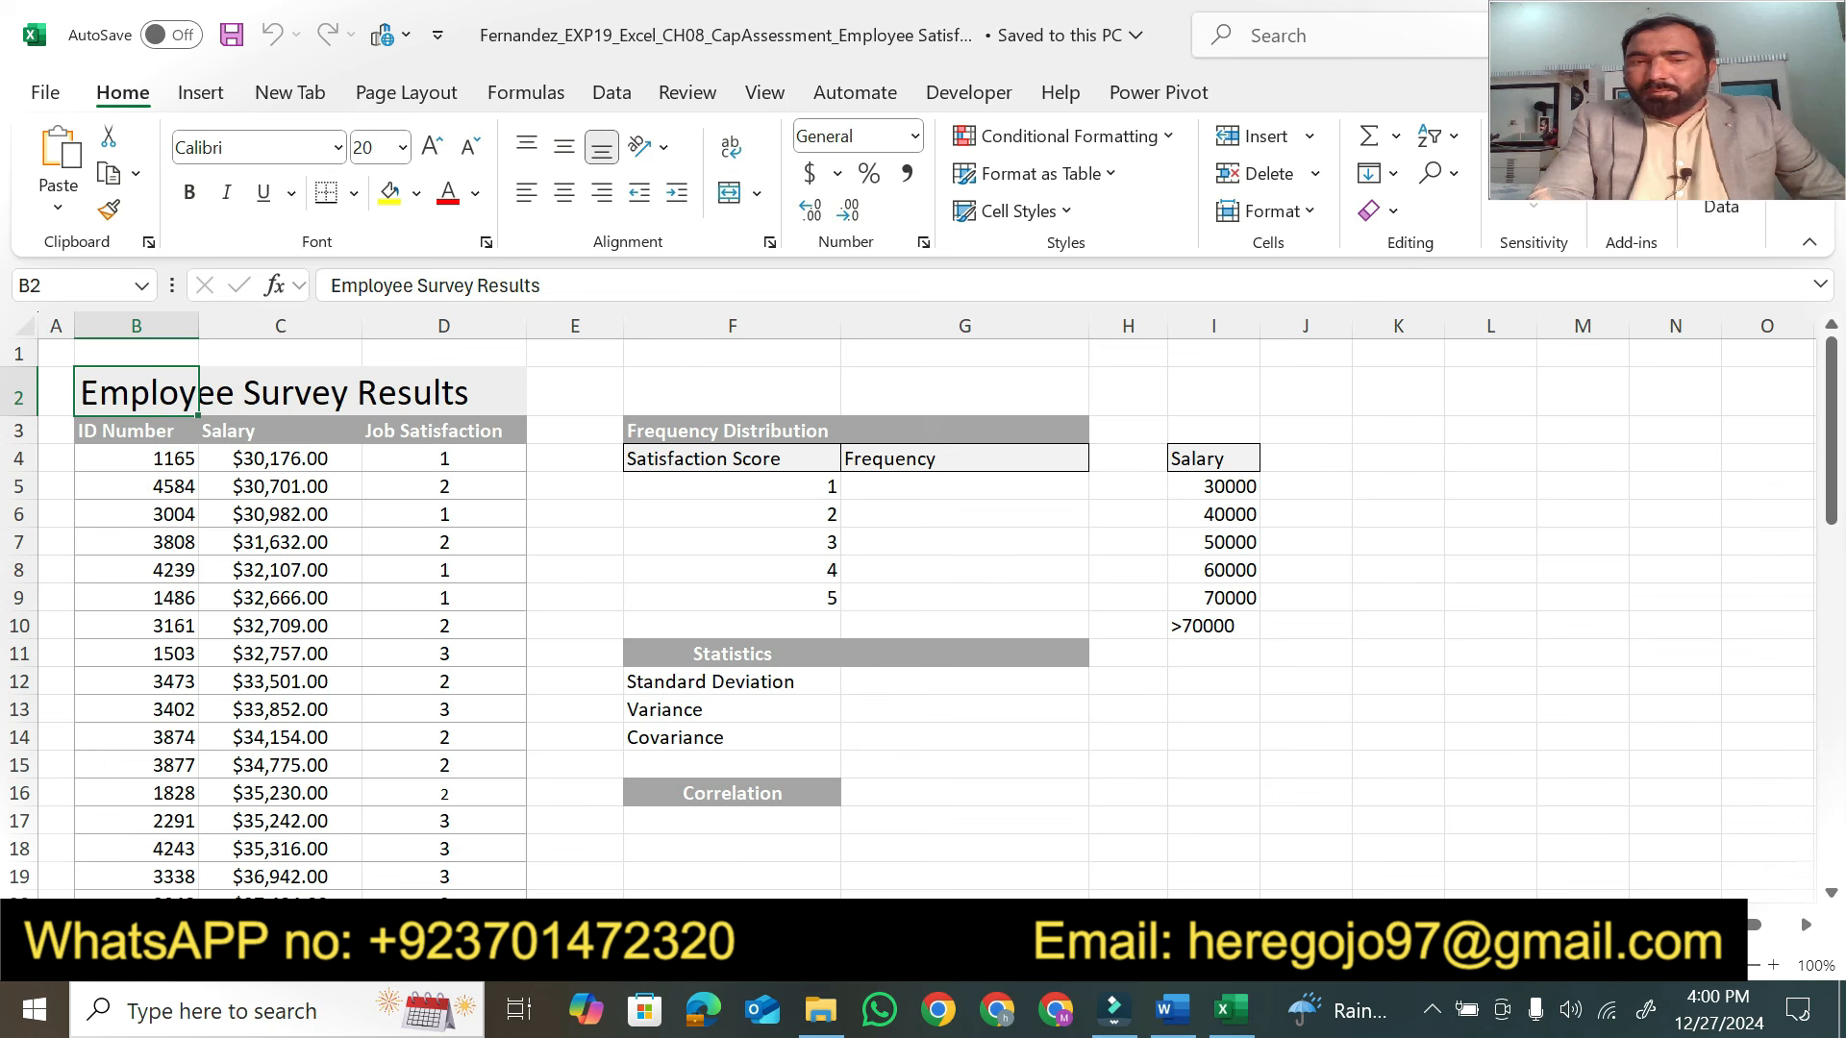
{"action": "left_click", "coordinate": [375, 925]}
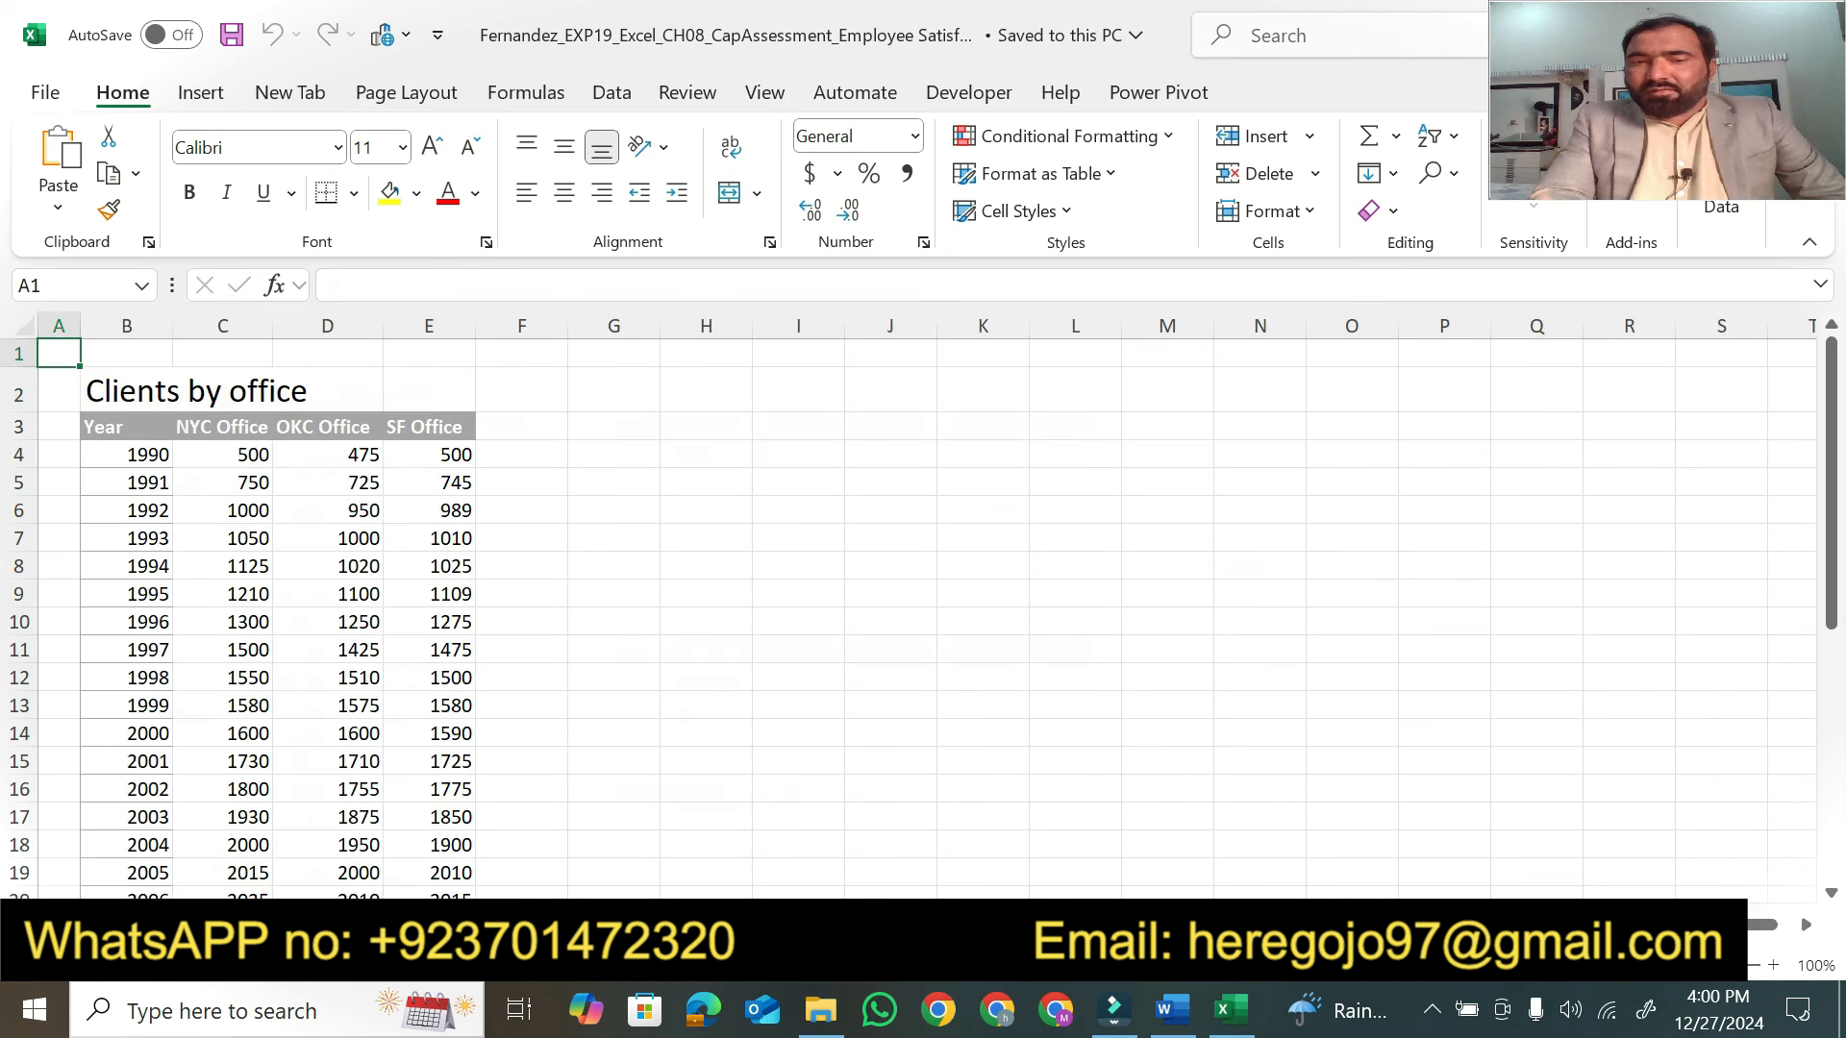
{"action": "left_click", "coordinate": [500, 925]}
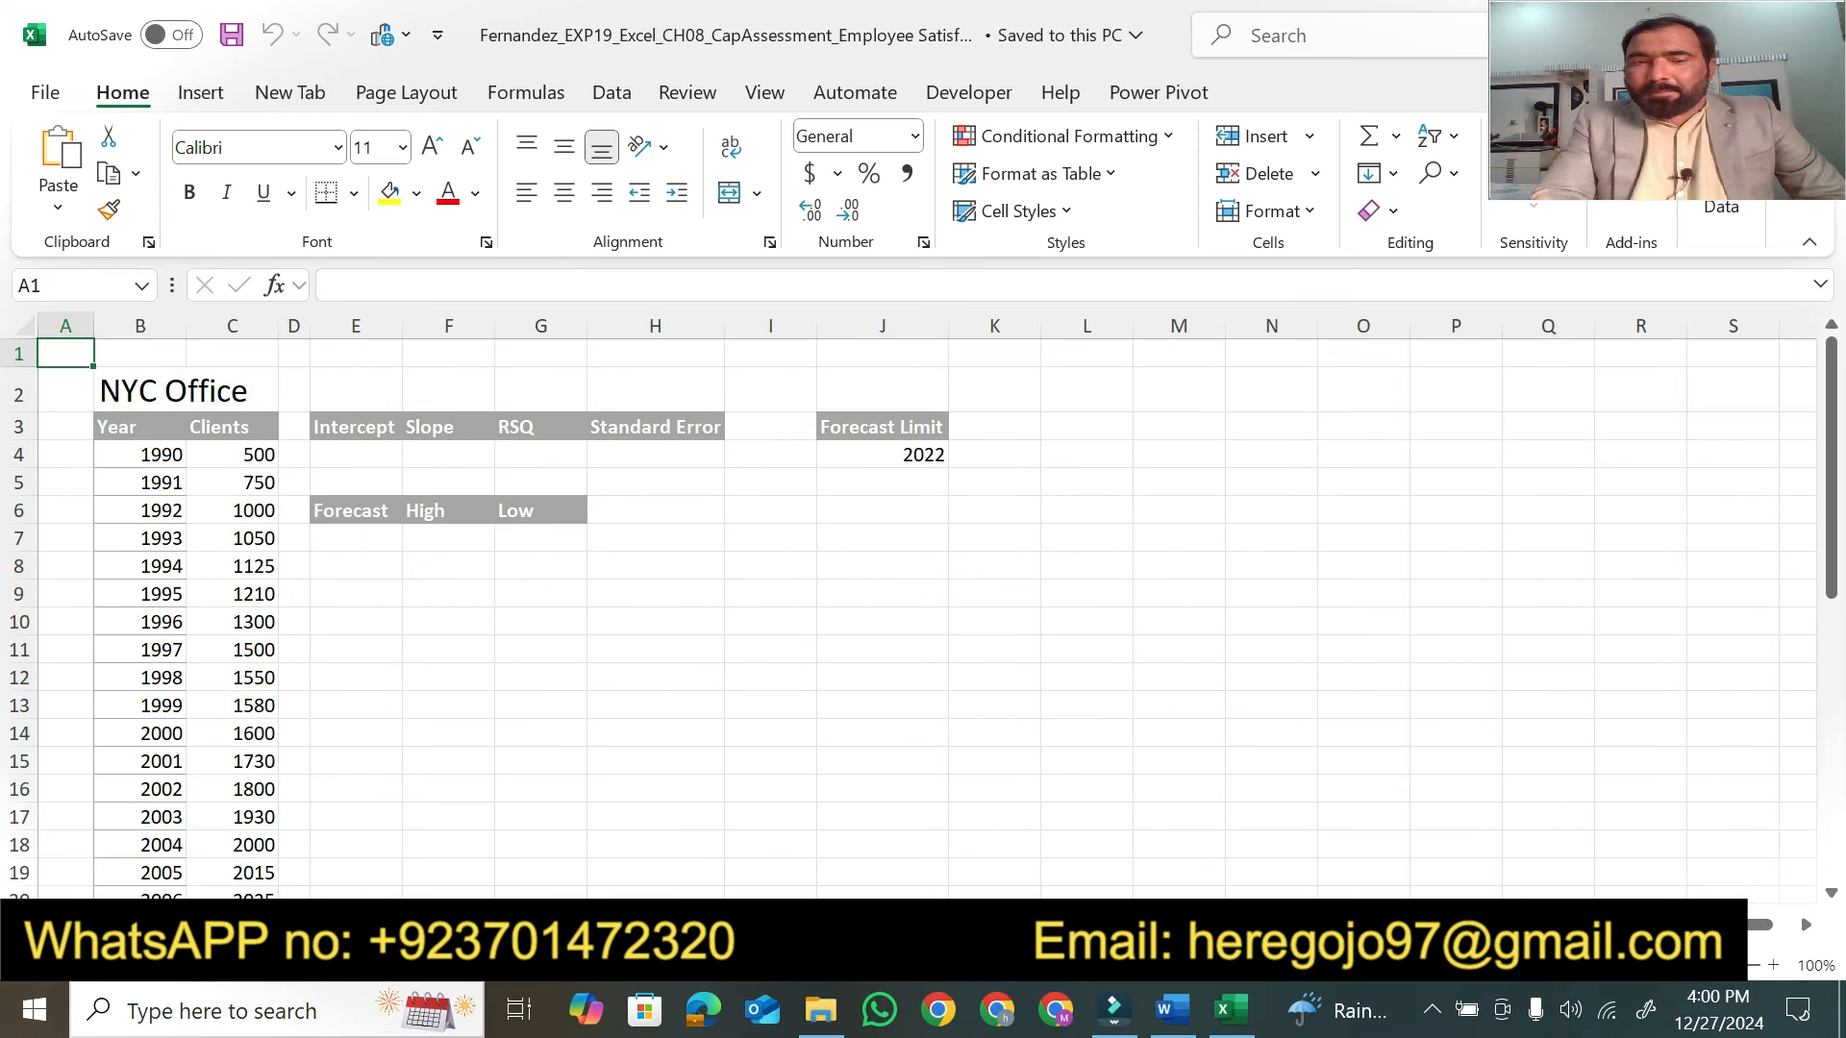
{"action": "left_click", "coordinate": [240, 925]}
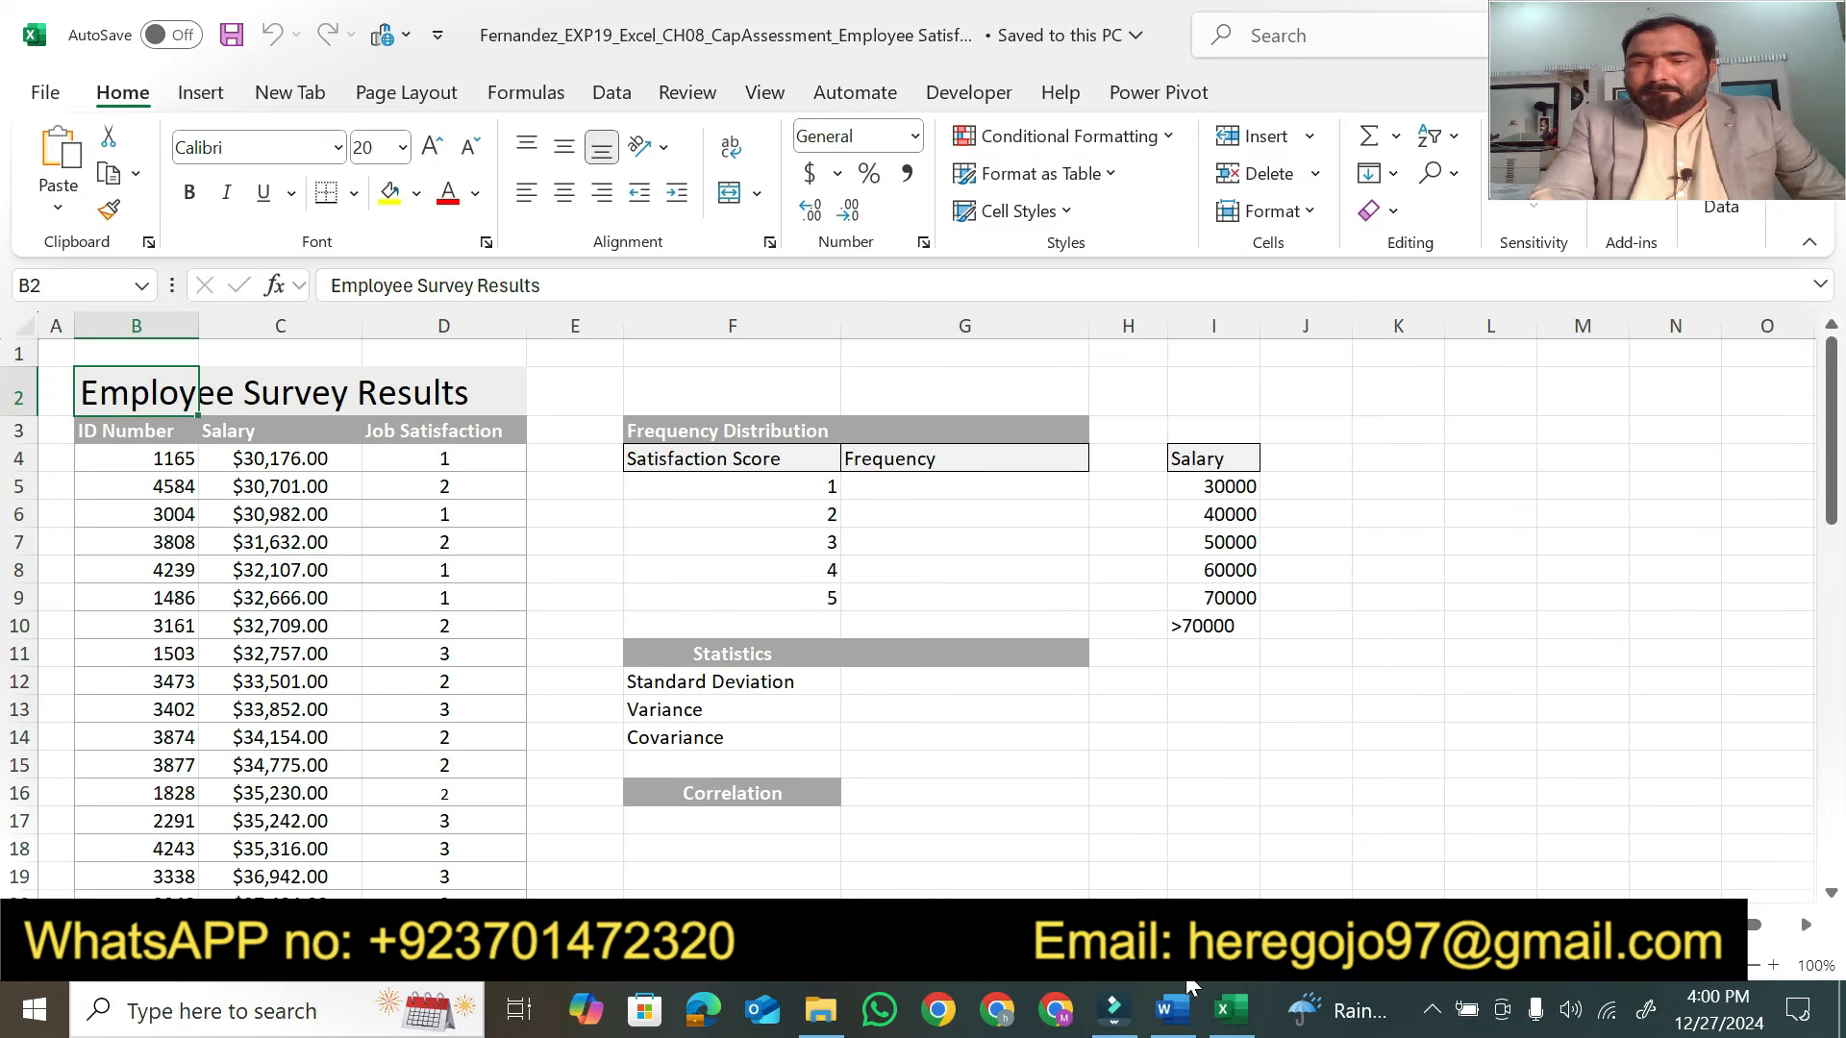
Highlight "Ensure the Employee Satisfaction worksheet is active" in instruction 2 of the Word document and check that worksheet in Excel
{"action": "left_click", "coordinate": [1171, 1009]}
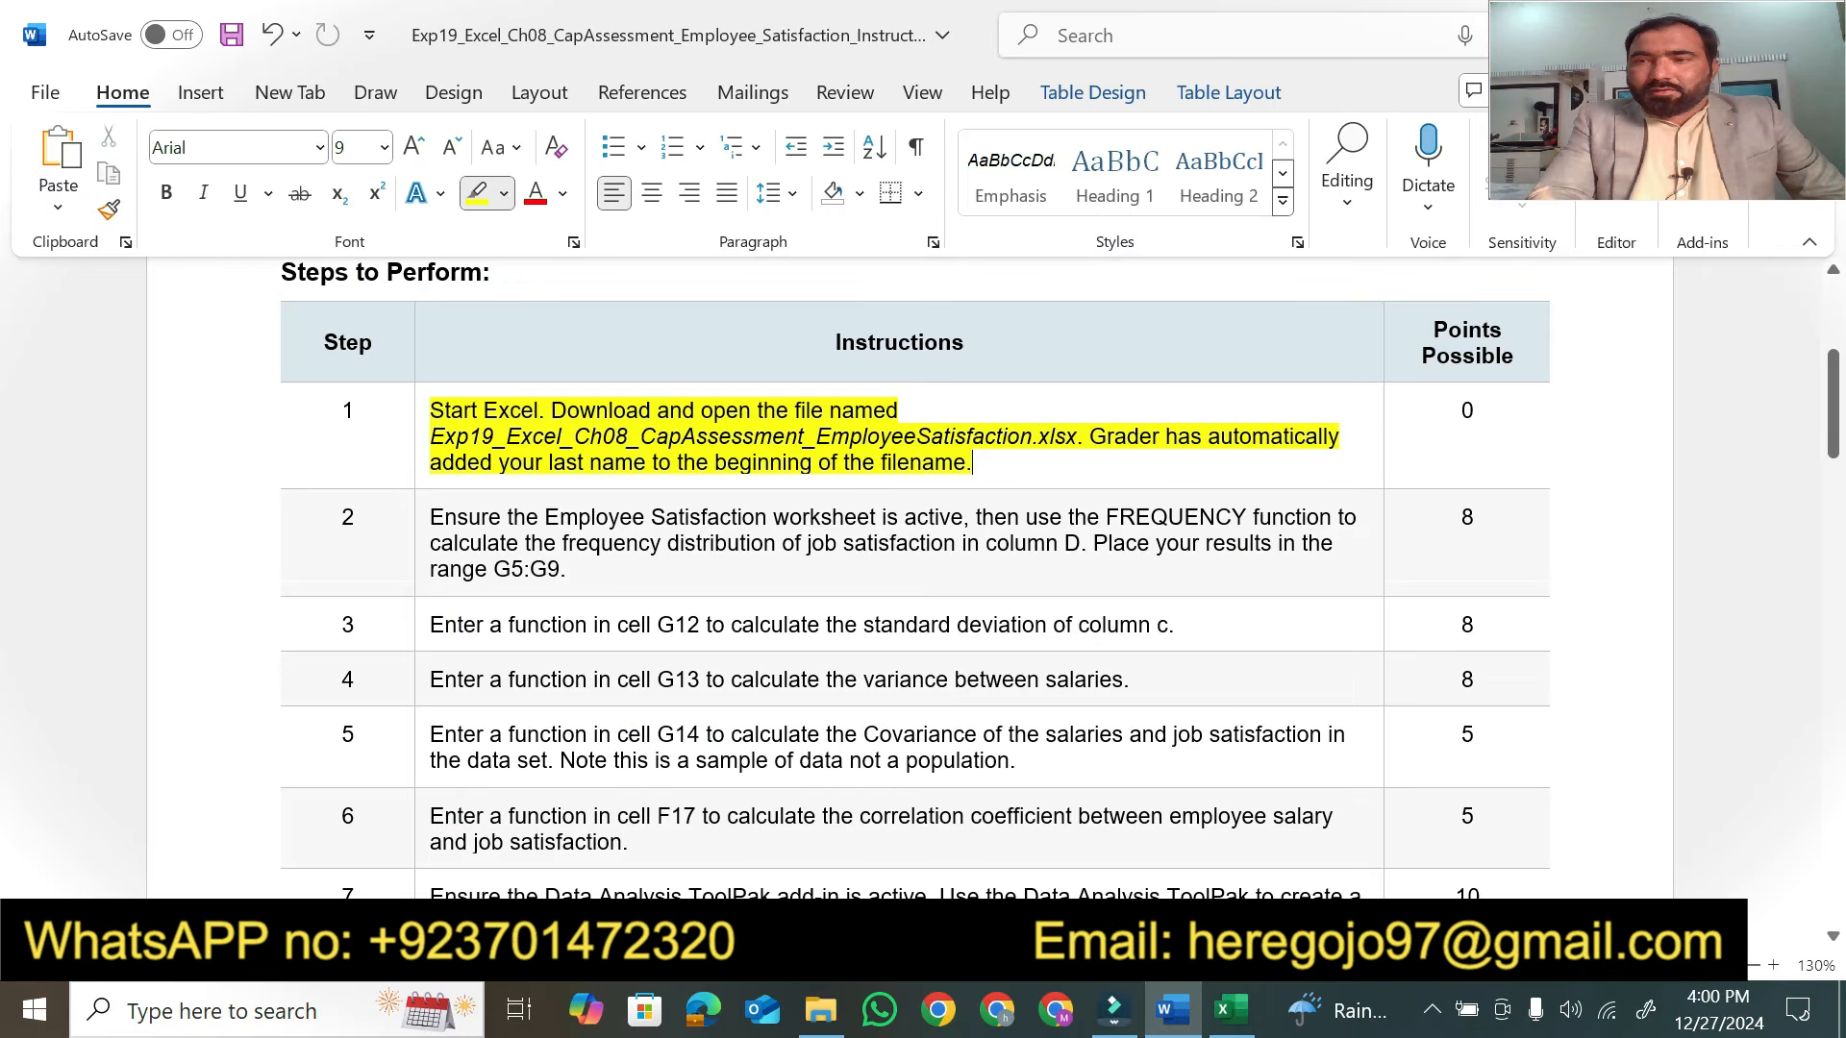
{"action": "left_click_drag", "start_coordinate": [1832, 429], "coordinate": [1810, 470]}
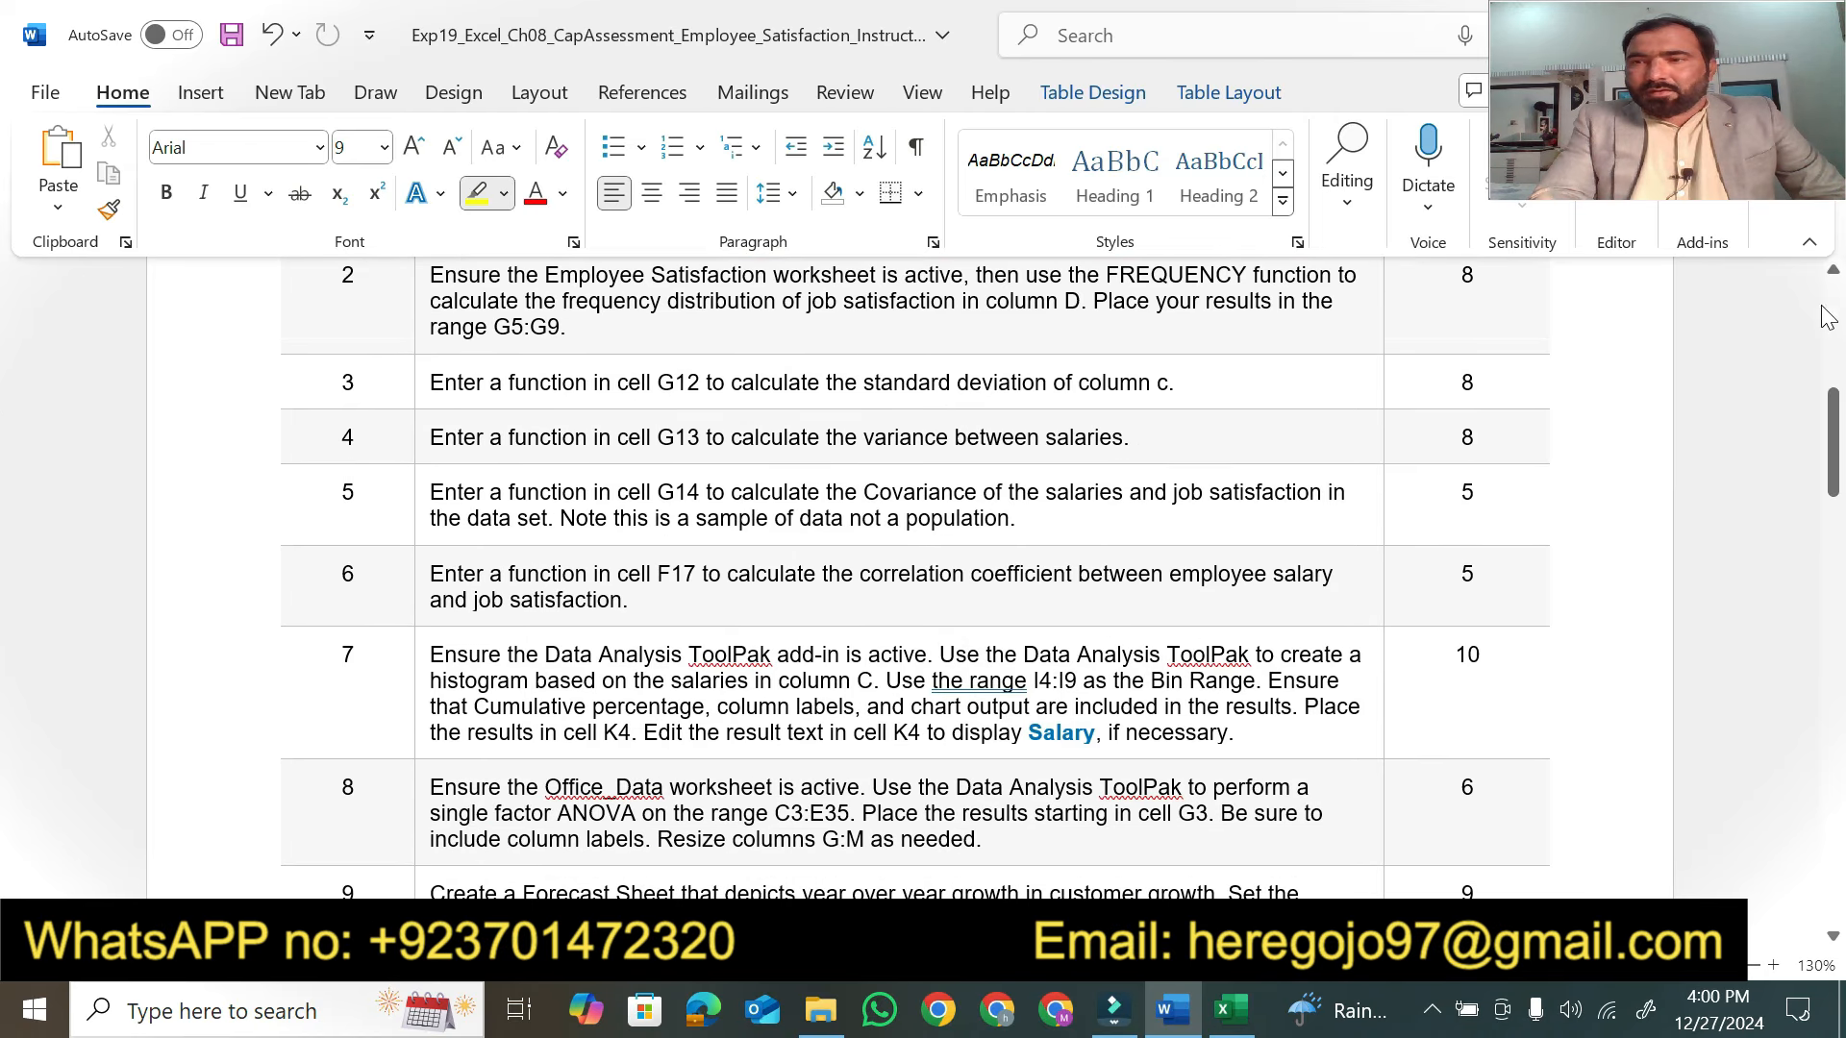
{"action": "left_click", "coordinate": [1834, 271]}
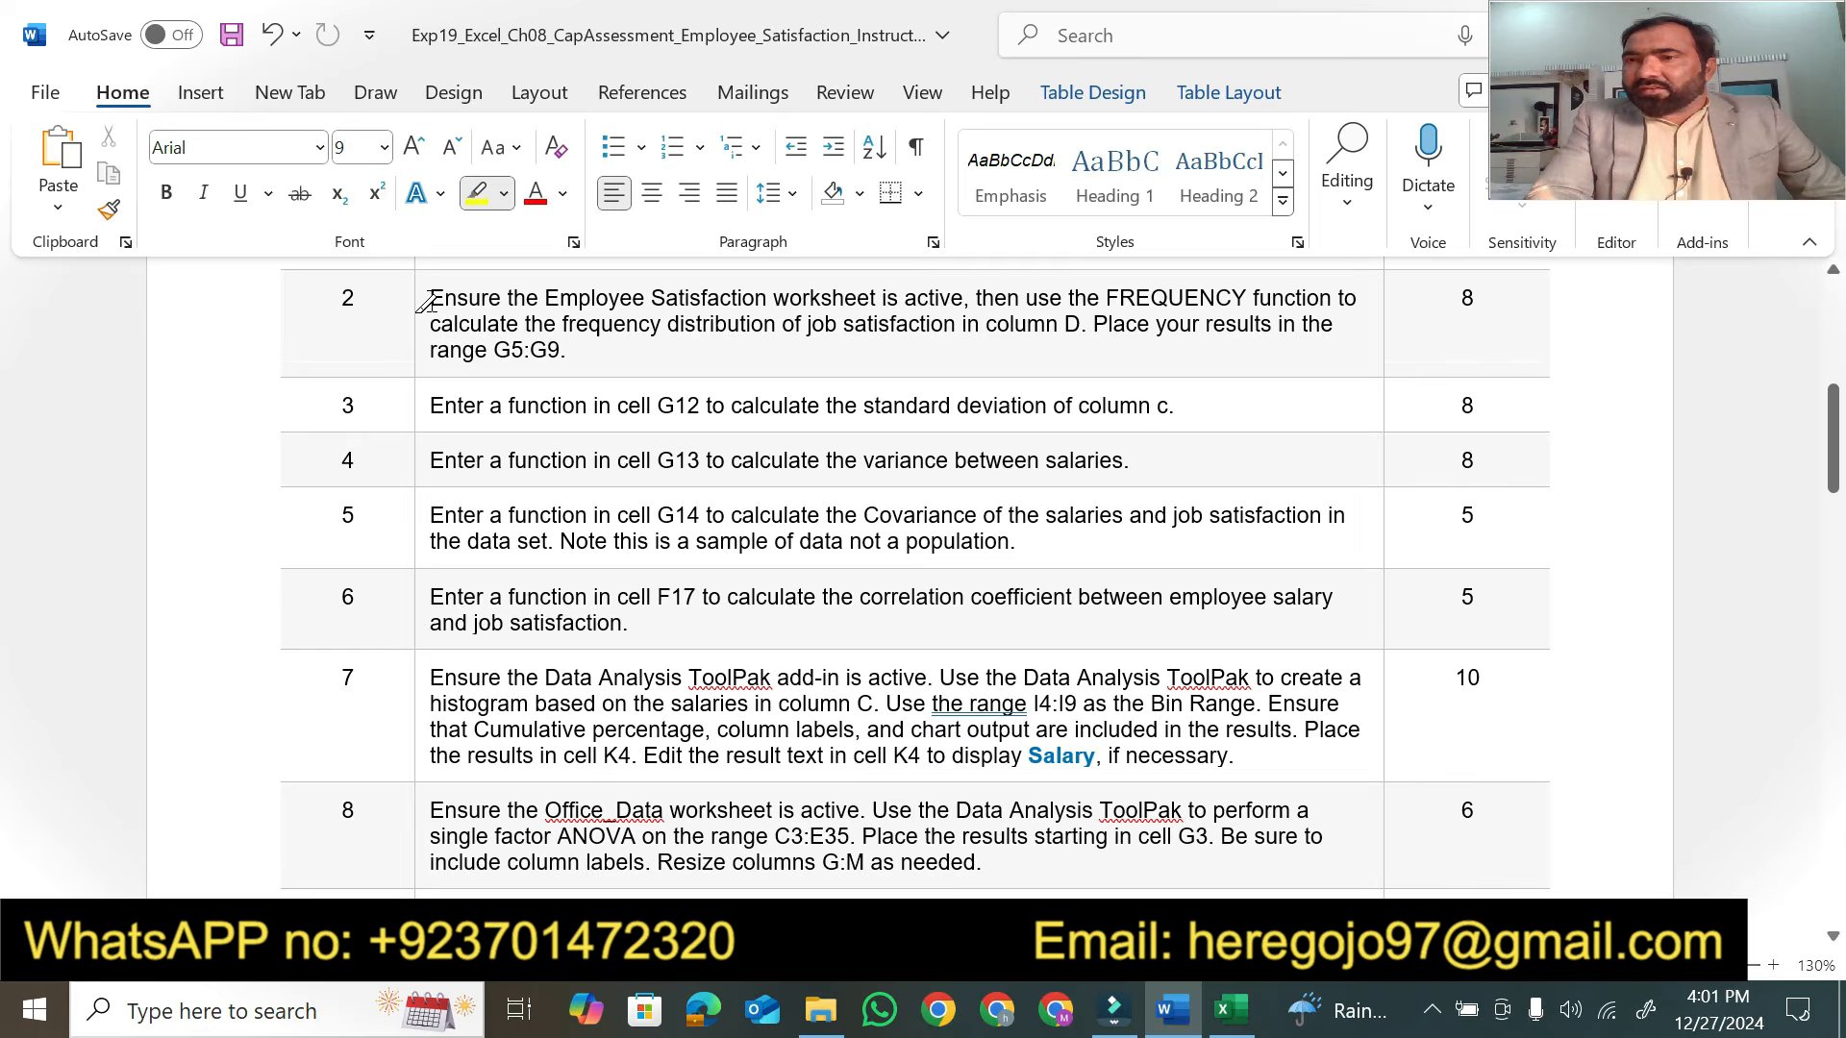
{"action": "mouse_move", "coordinate": [427, 302]}
{"action": "left_mouse_down"}
{"action": "mouse_move", "coordinate": [994, 298]}
{"action": "mouse_move", "coordinate": [964, 298]}
{"action": "left_mouse_up"}
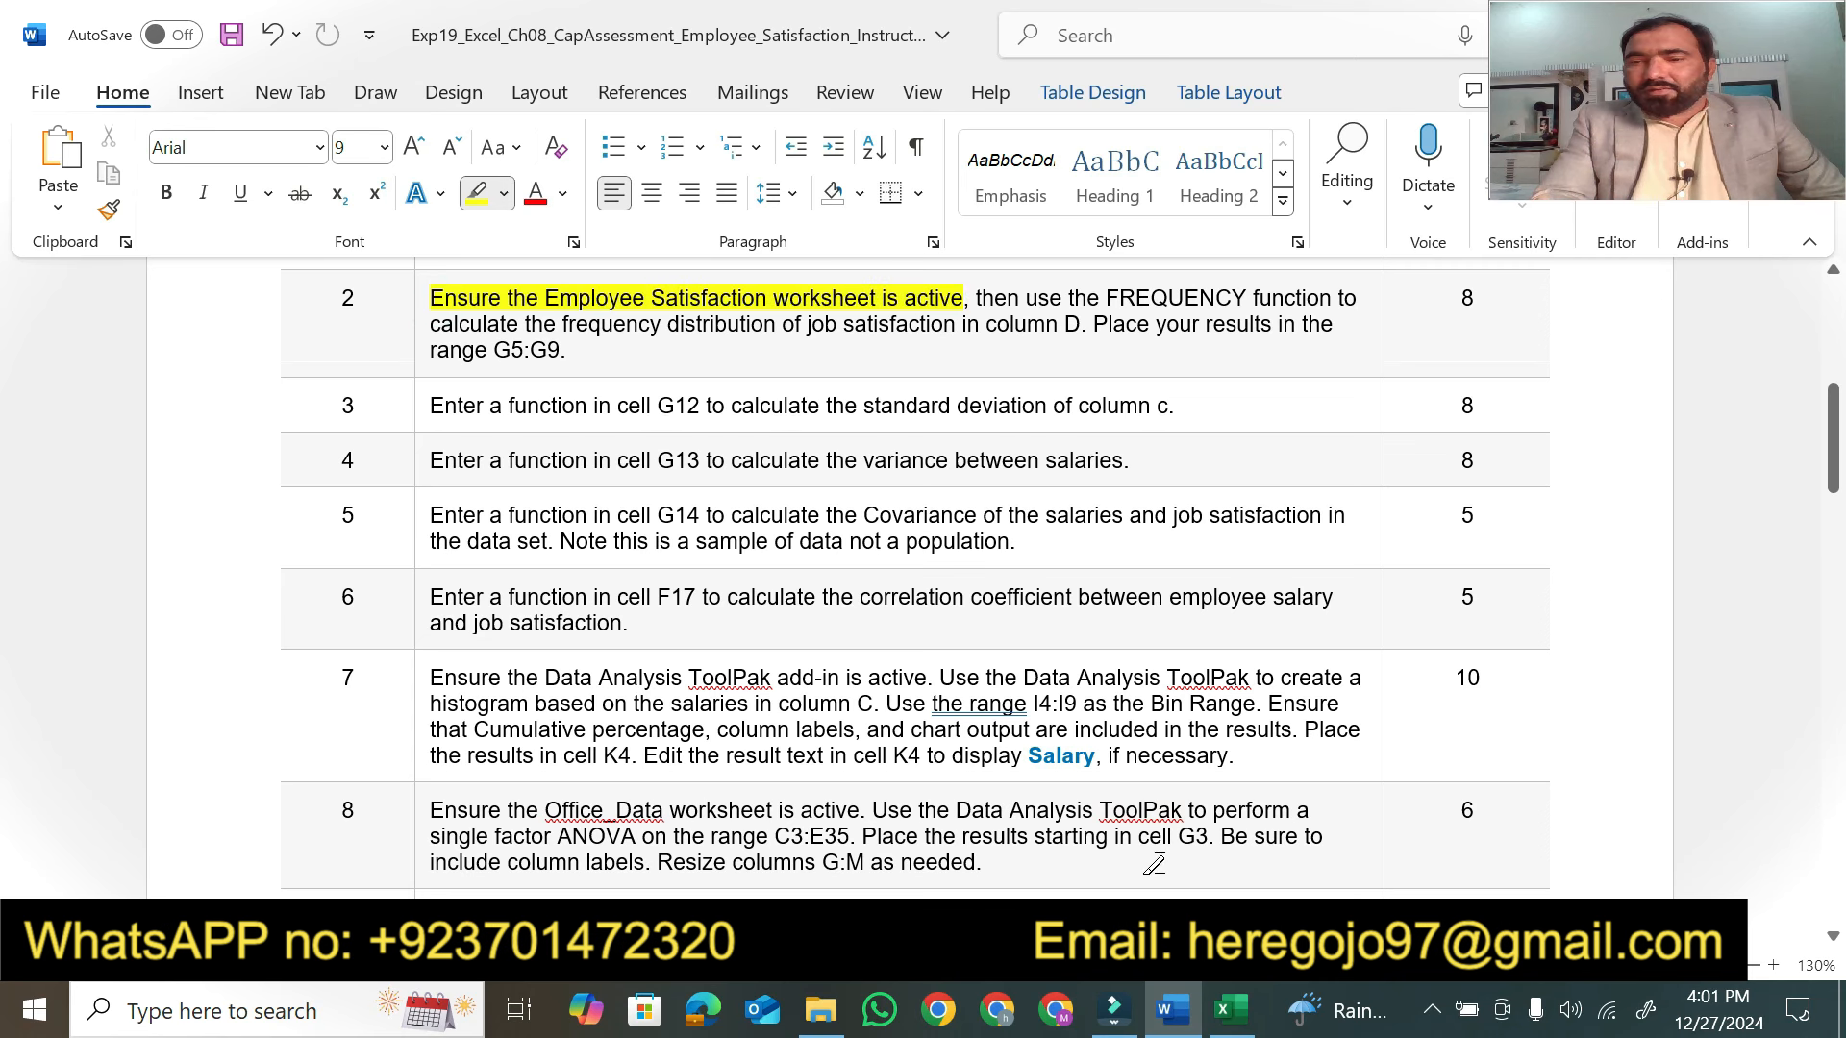
{"action": "left_click", "coordinate": [1231, 1010]}
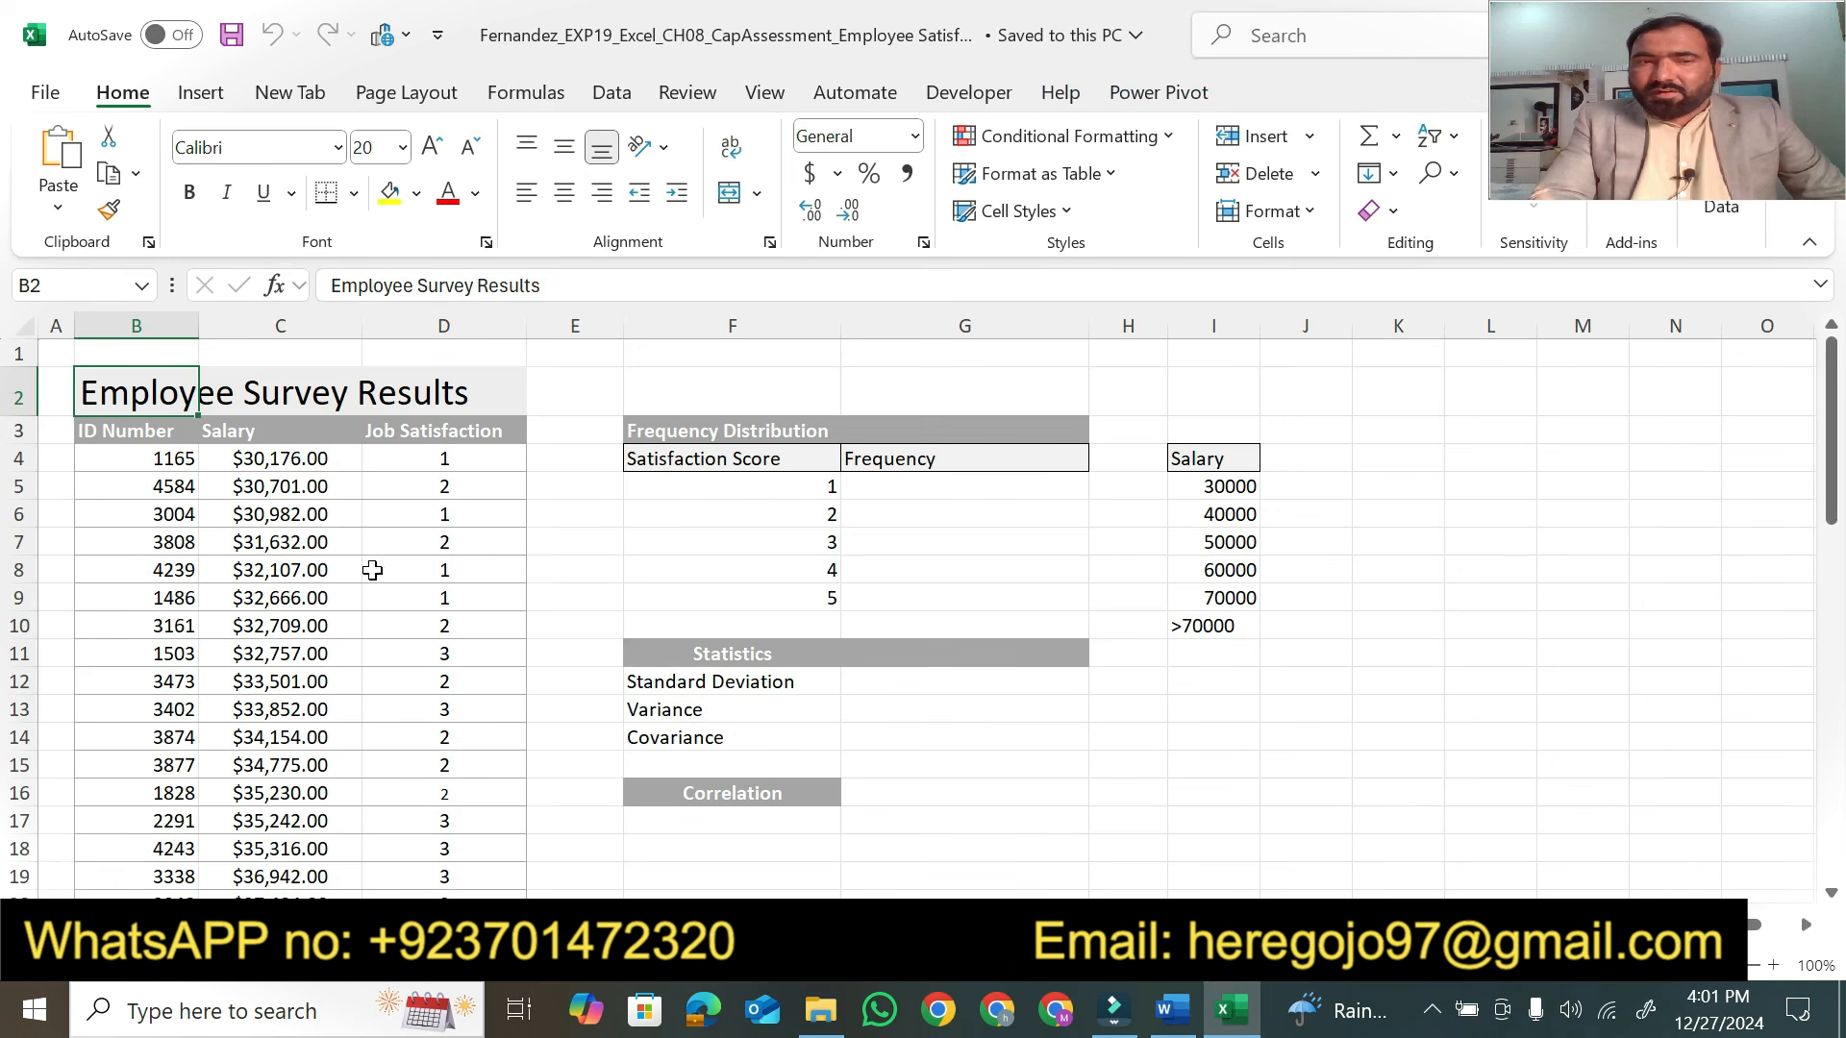
Back in Word, highlight instruction 2's text on using FREQUENCY for job satisfaction in column D and its results range G5:G9
{"action": "left_click", "coordinate": [1173, 1009]}
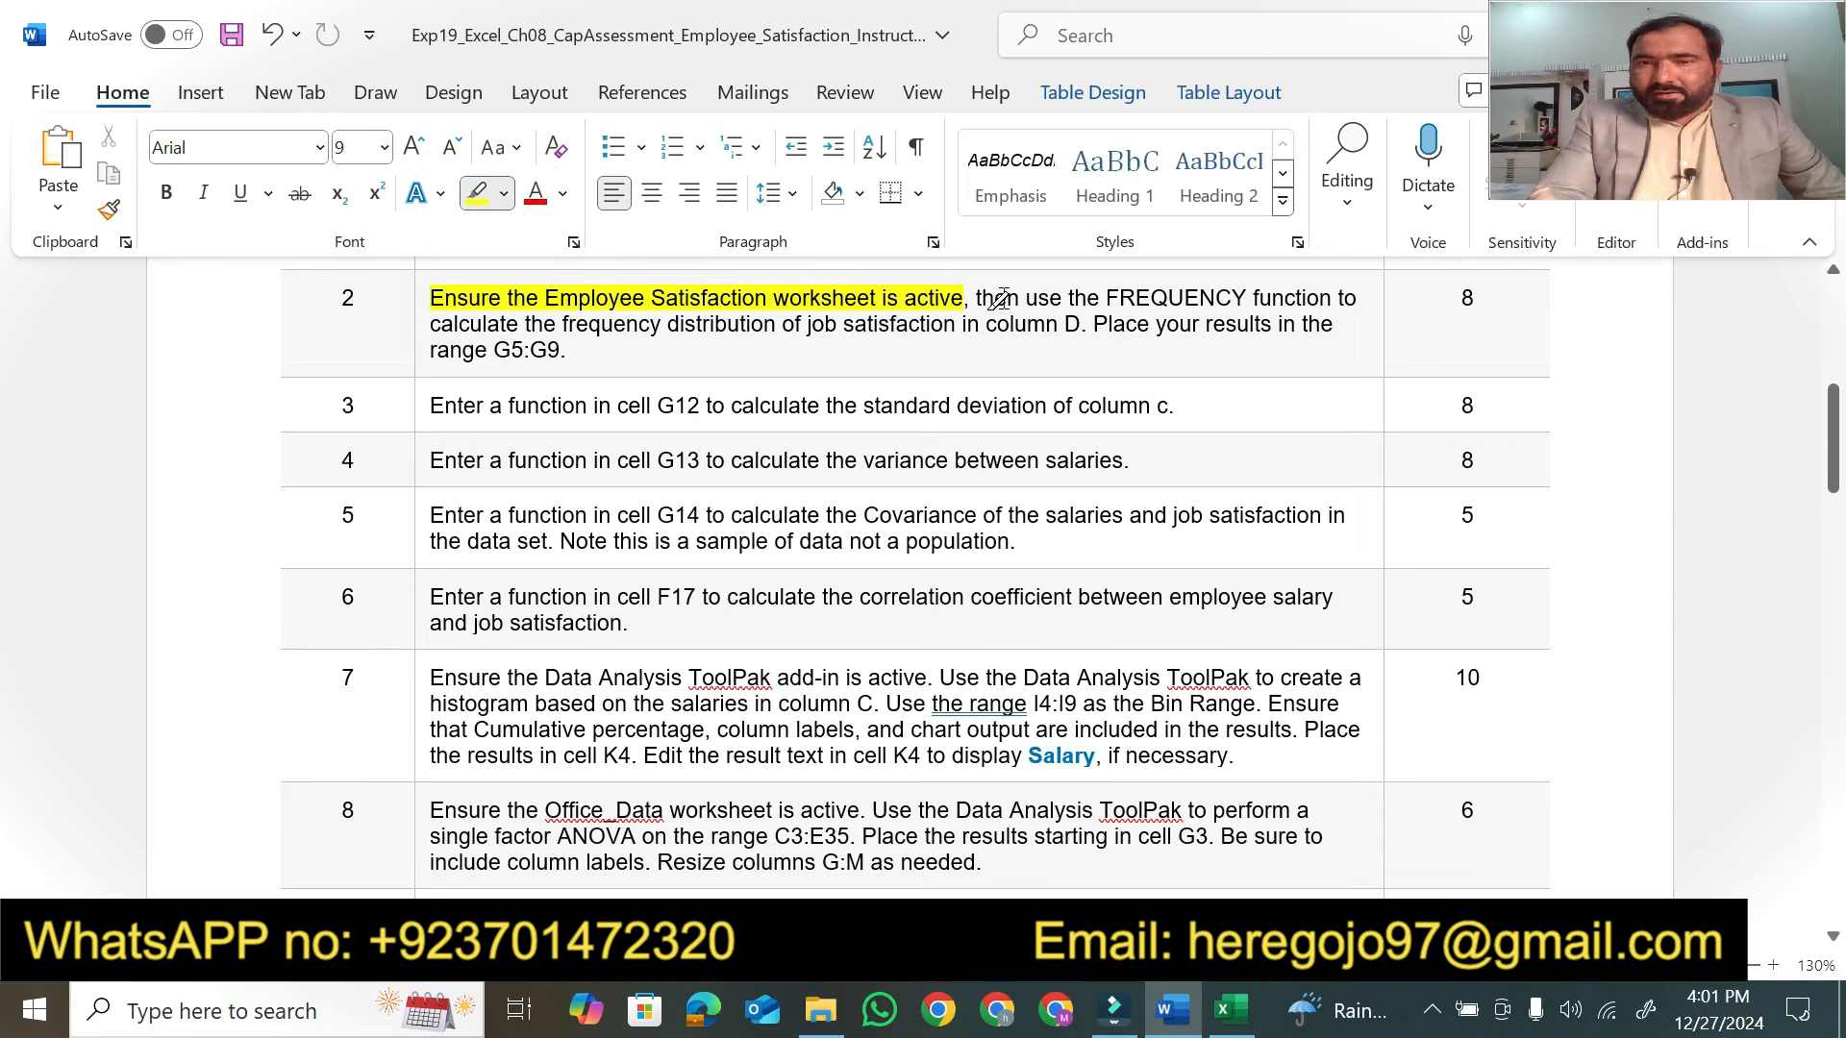
{"action": "left_click_drag", "start_coordinate": [1092, 286], "coordinate": [1346, 290]}
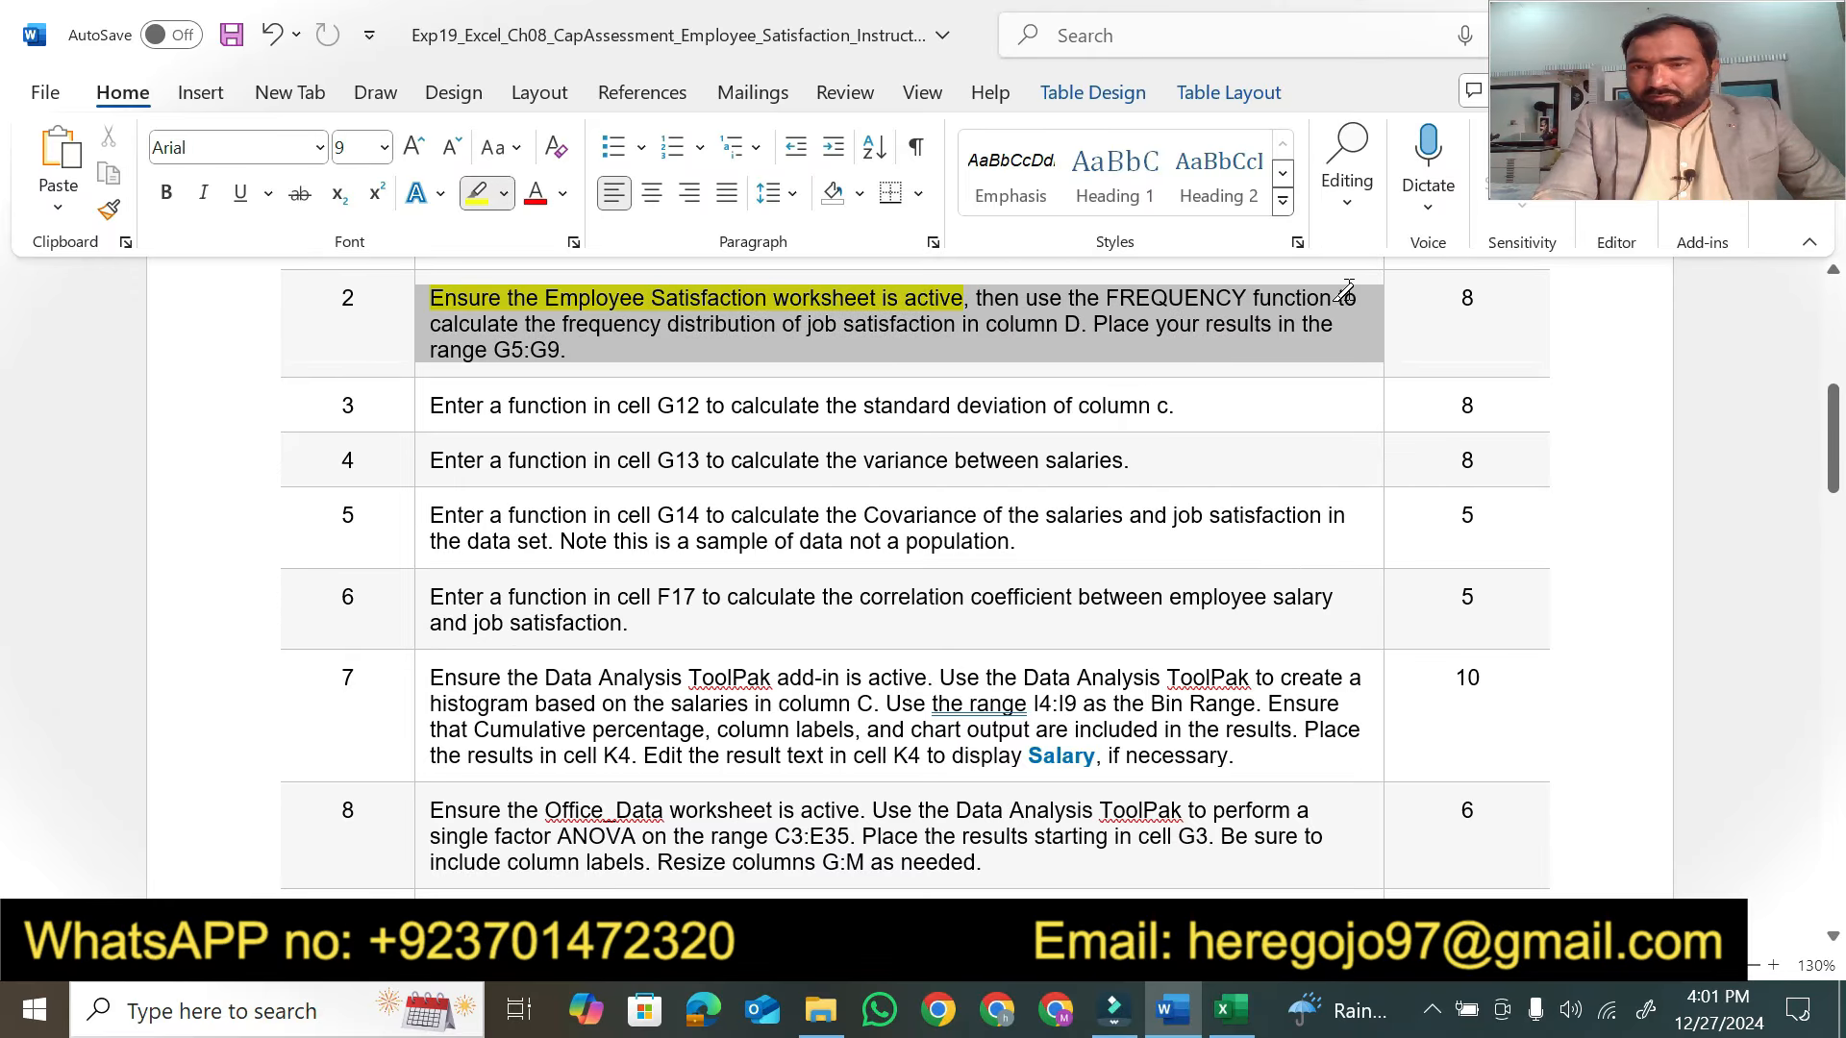
{"action": "left_click_drag", "start_coordinate": [1063, 390], "coordinate": [981, 301]}
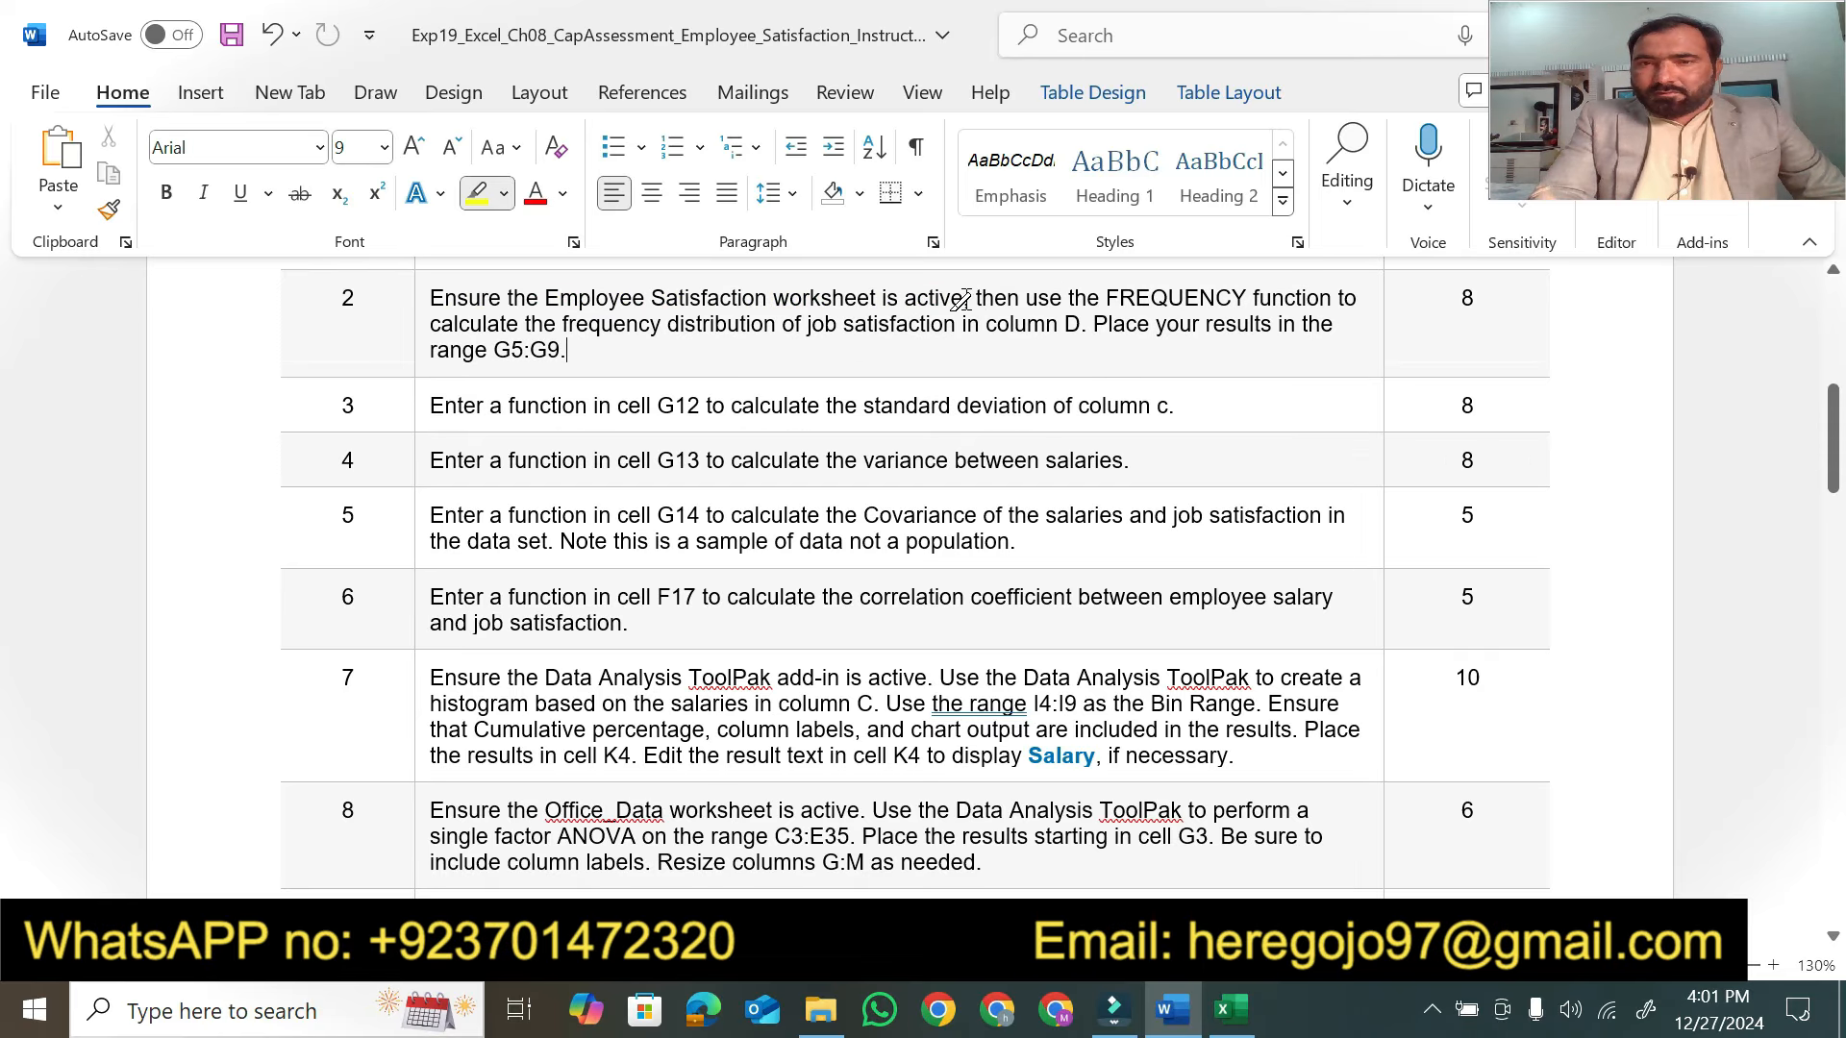
{"action": "left_click_drag", "start_coordinate": [974, 298], "coordinate": [1357, 300]}
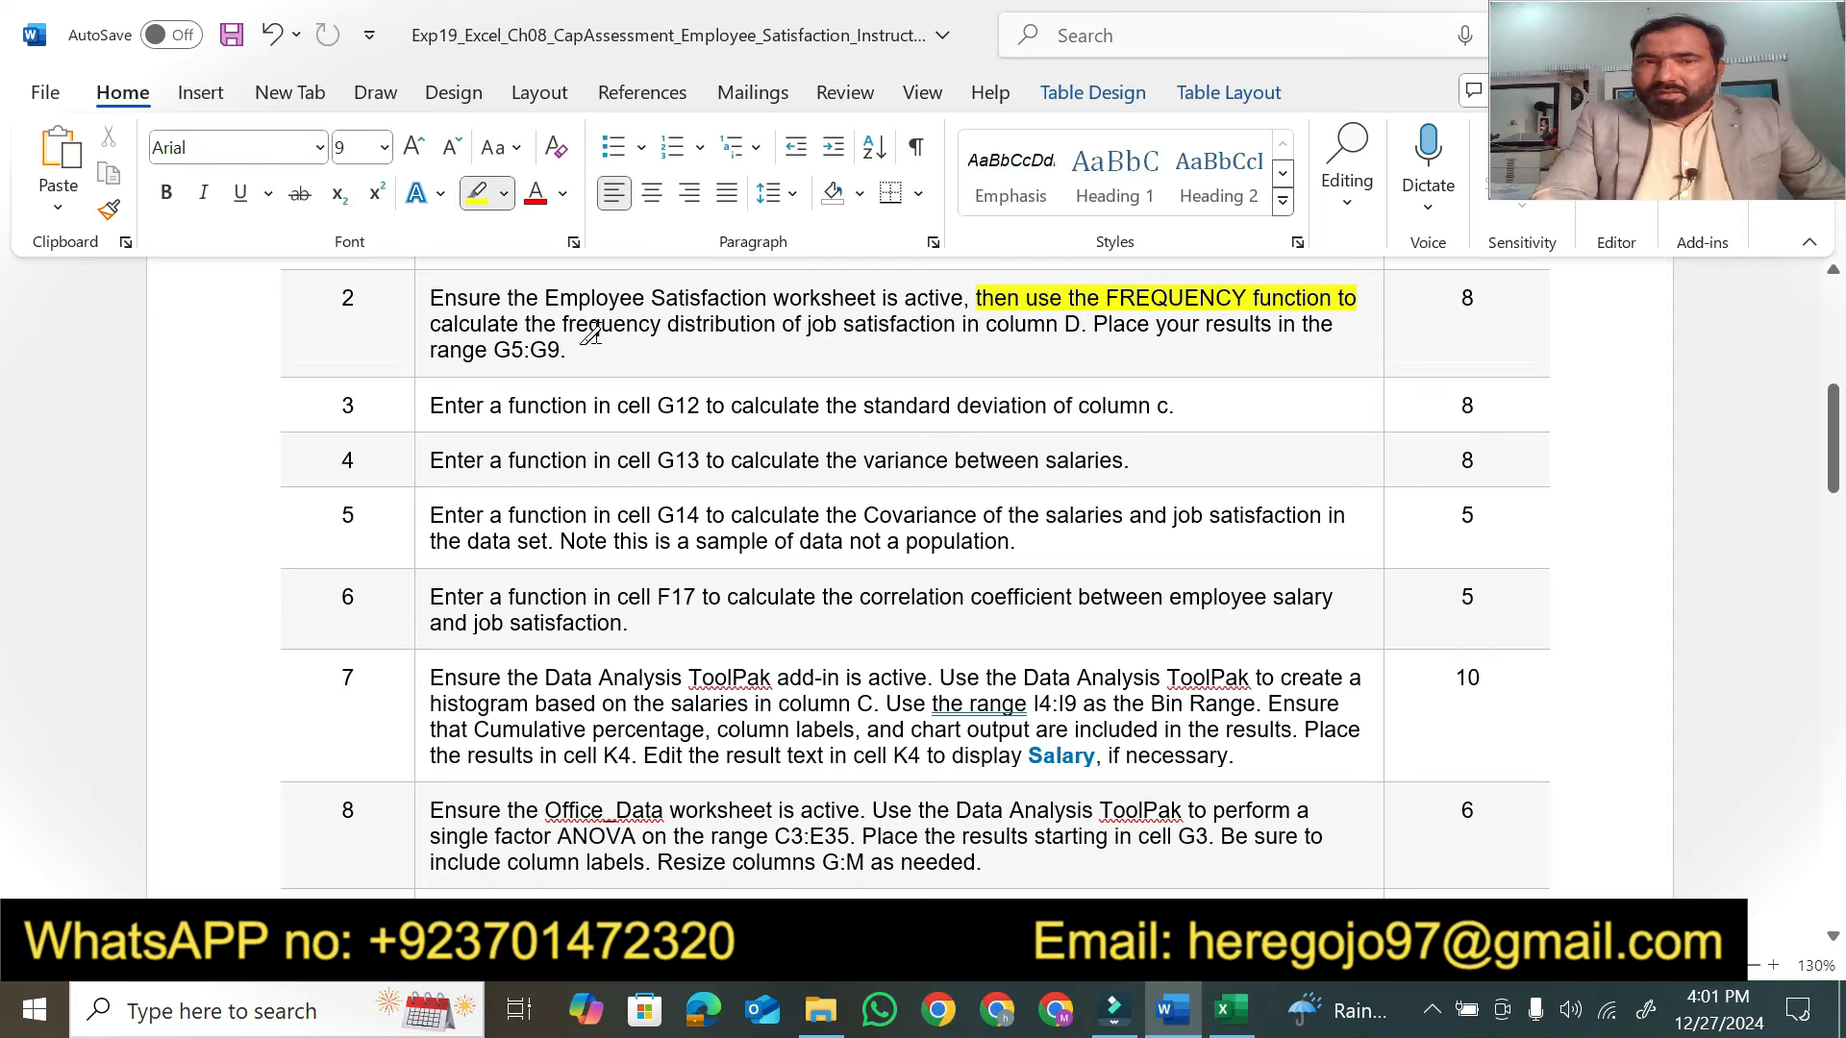
{"action": "mouse_move", "coordinate": [434, 324]}
{"action": "left_mouse_down"}
{"action": "mouse_move", "coordinate": [1154, 325]}
{"action": "mouse_move", "coordinate": [1091, 324]}
{"action": "left_mouse_up"}
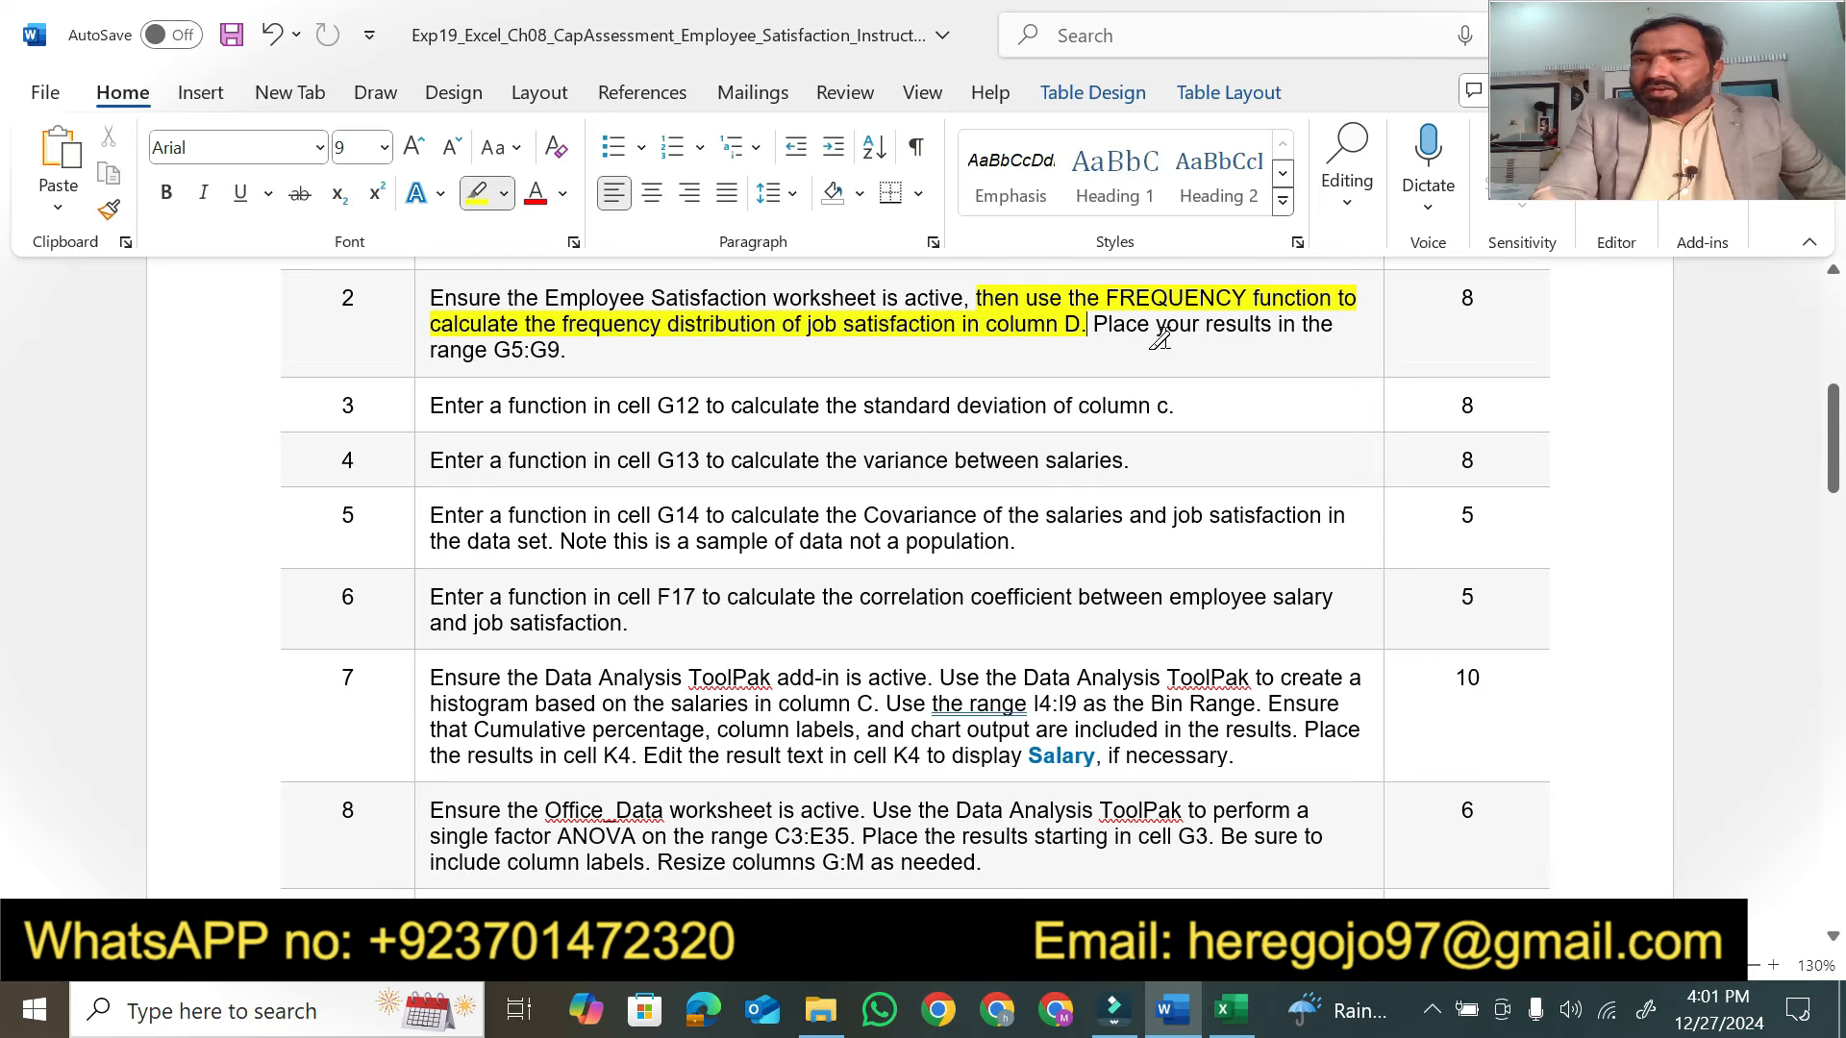
{"action": "left_click_drag", "start_coordinate": [430, 352], "coordinate": [560, 352]}
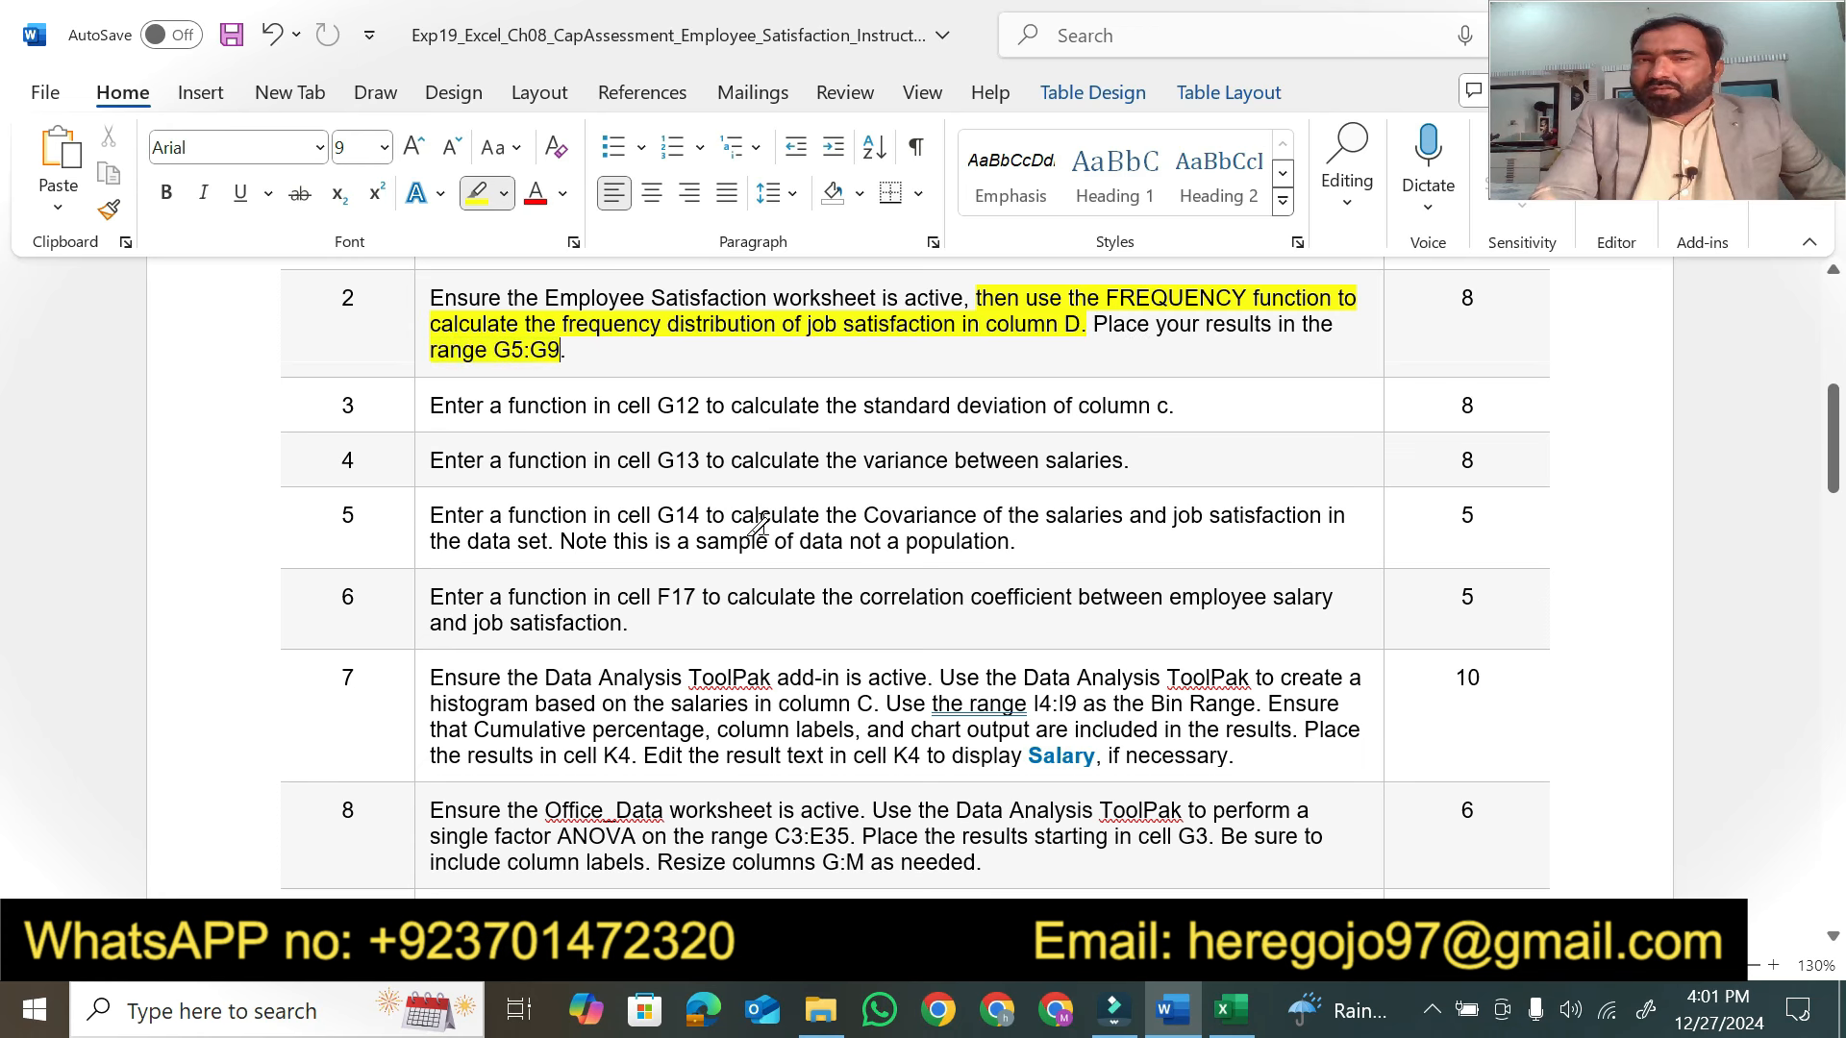
Switch to Excel, start a FREQUENCY function in cell G5 and bring up its function arguments
{"action": "left_click", "coordinate": [1232, 1010]}
{"action": "left_click", "coordinate": [937, 487]}
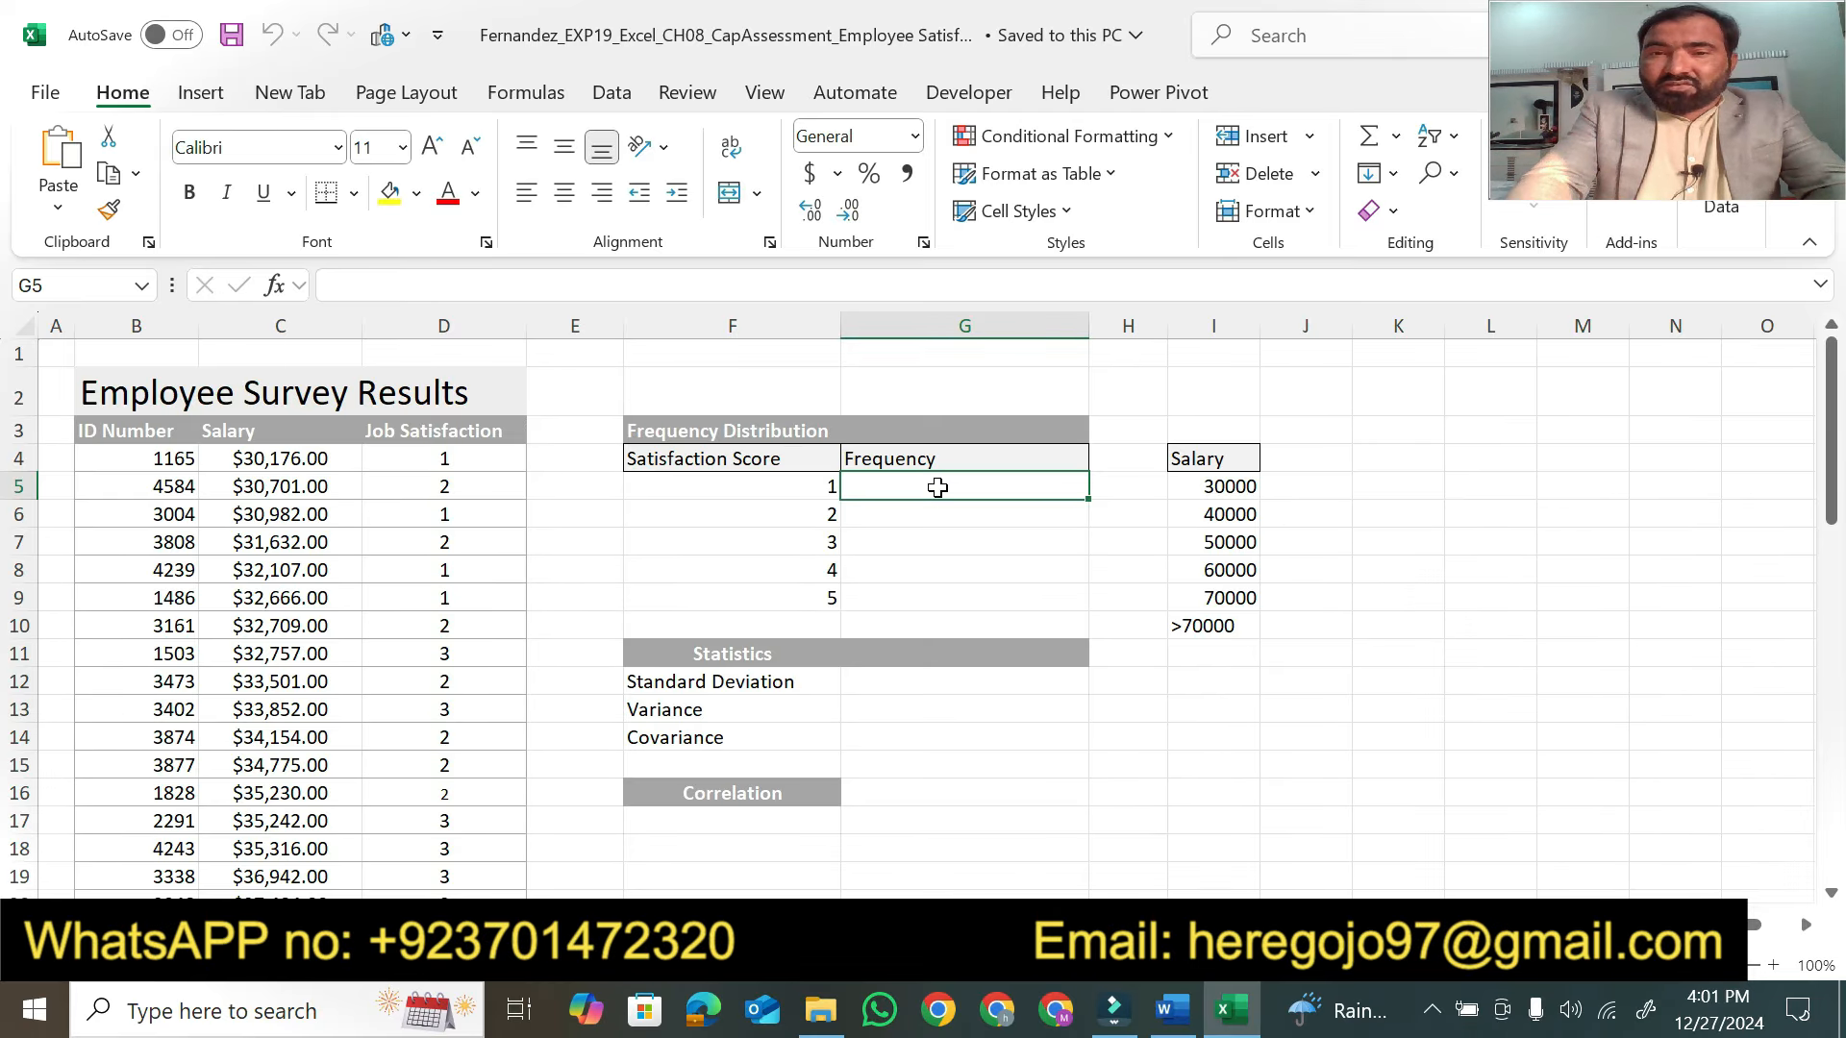
{"action": "type", "text": "=fr"}
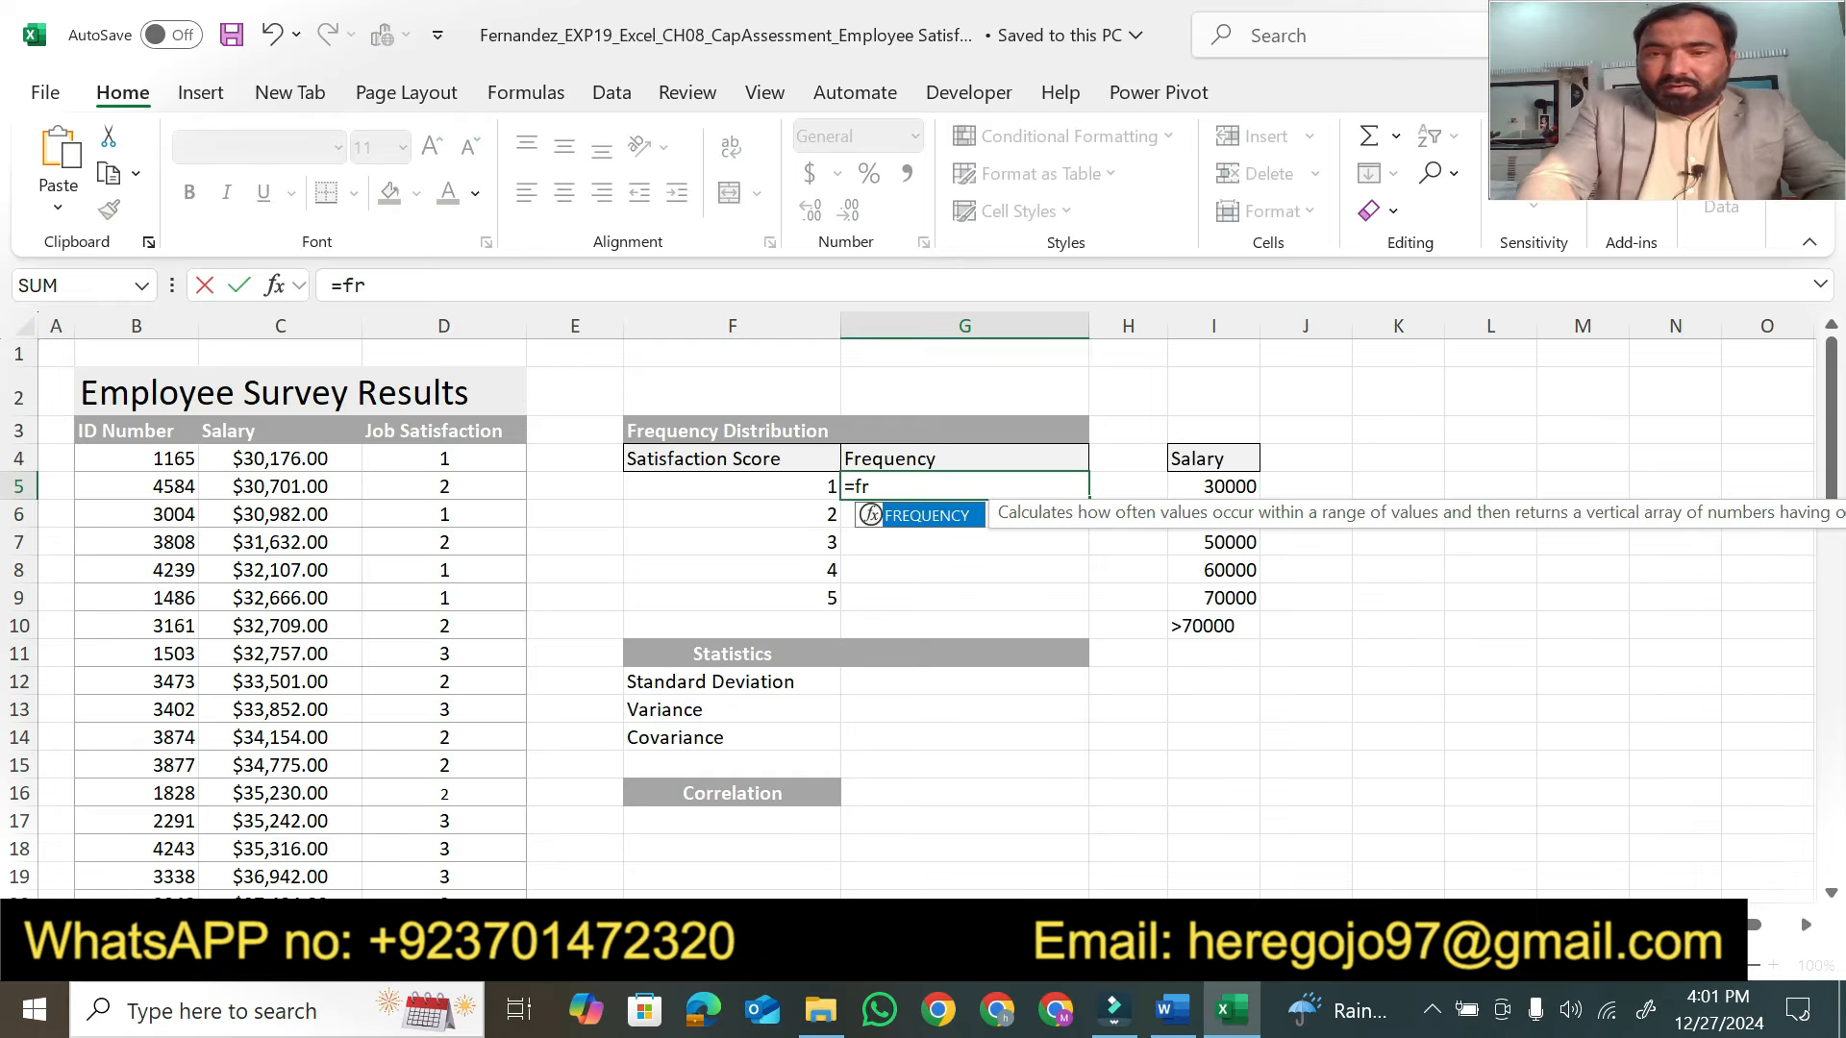
{"action": "key", "text": "Tab"}
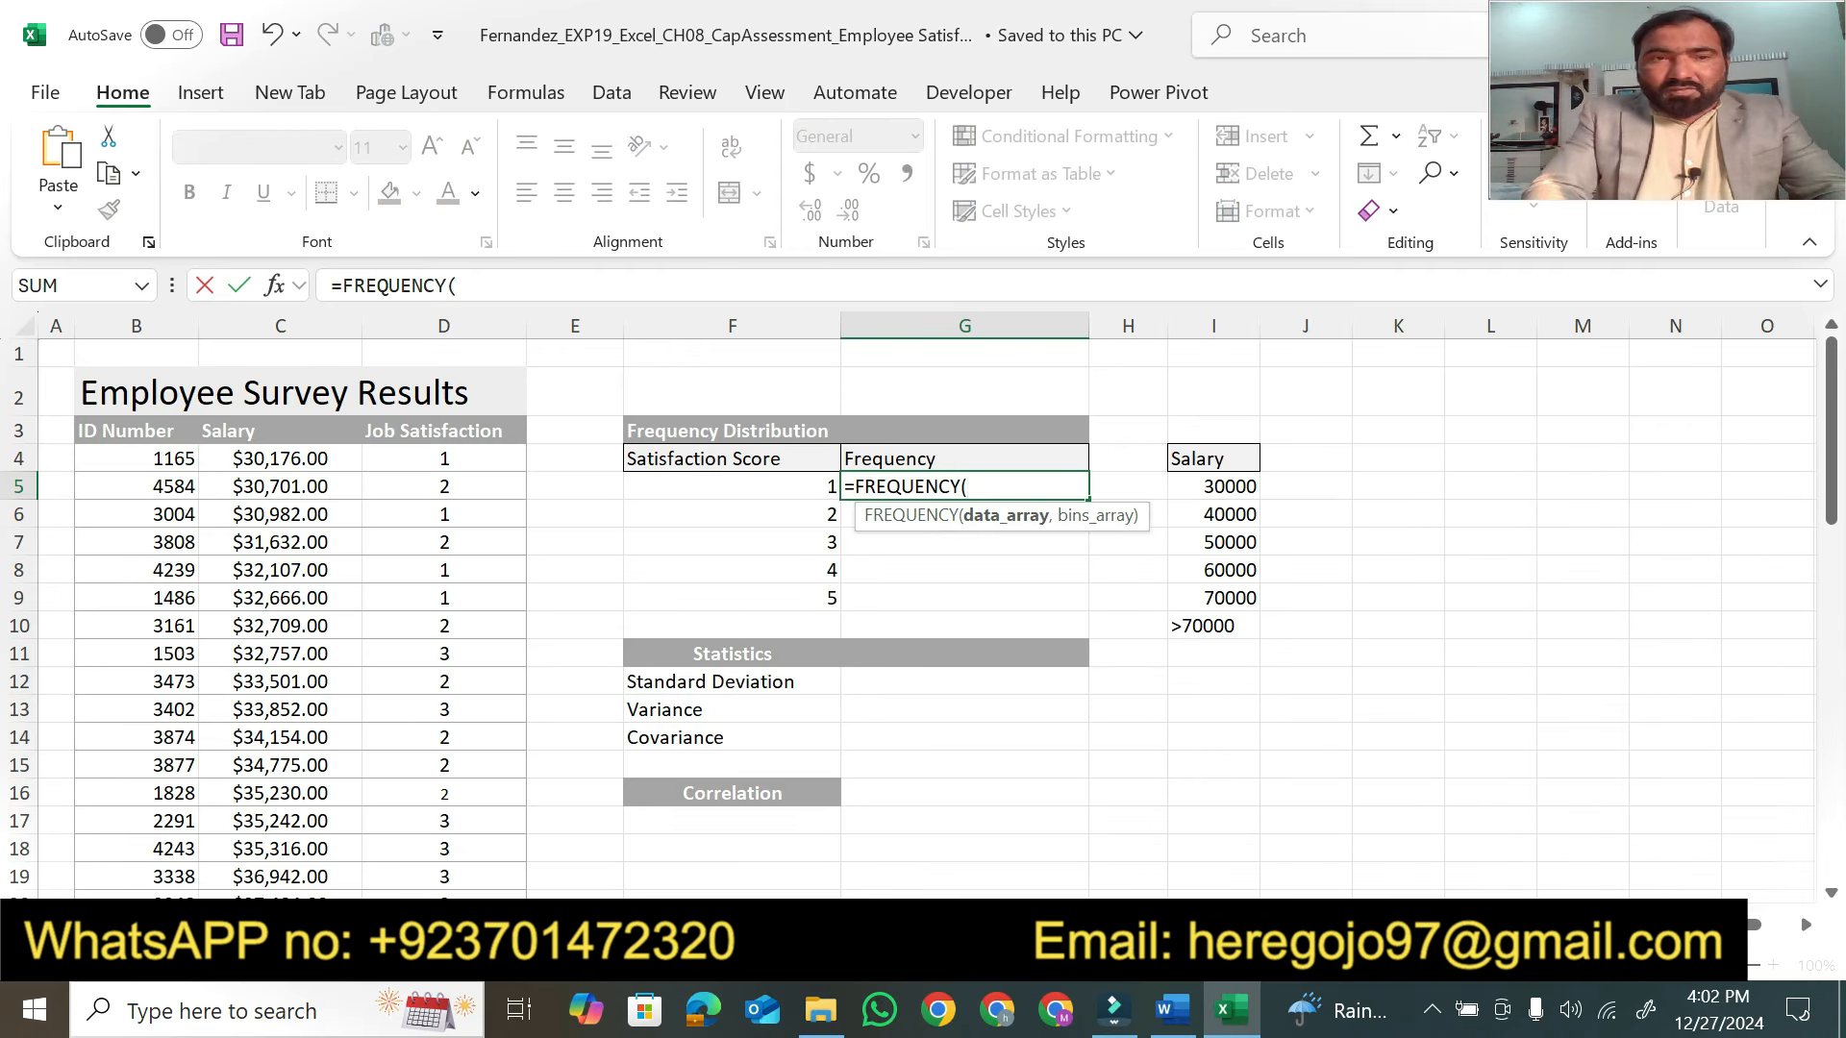
{"action": "left_click", "coordinate": [274, 285]}
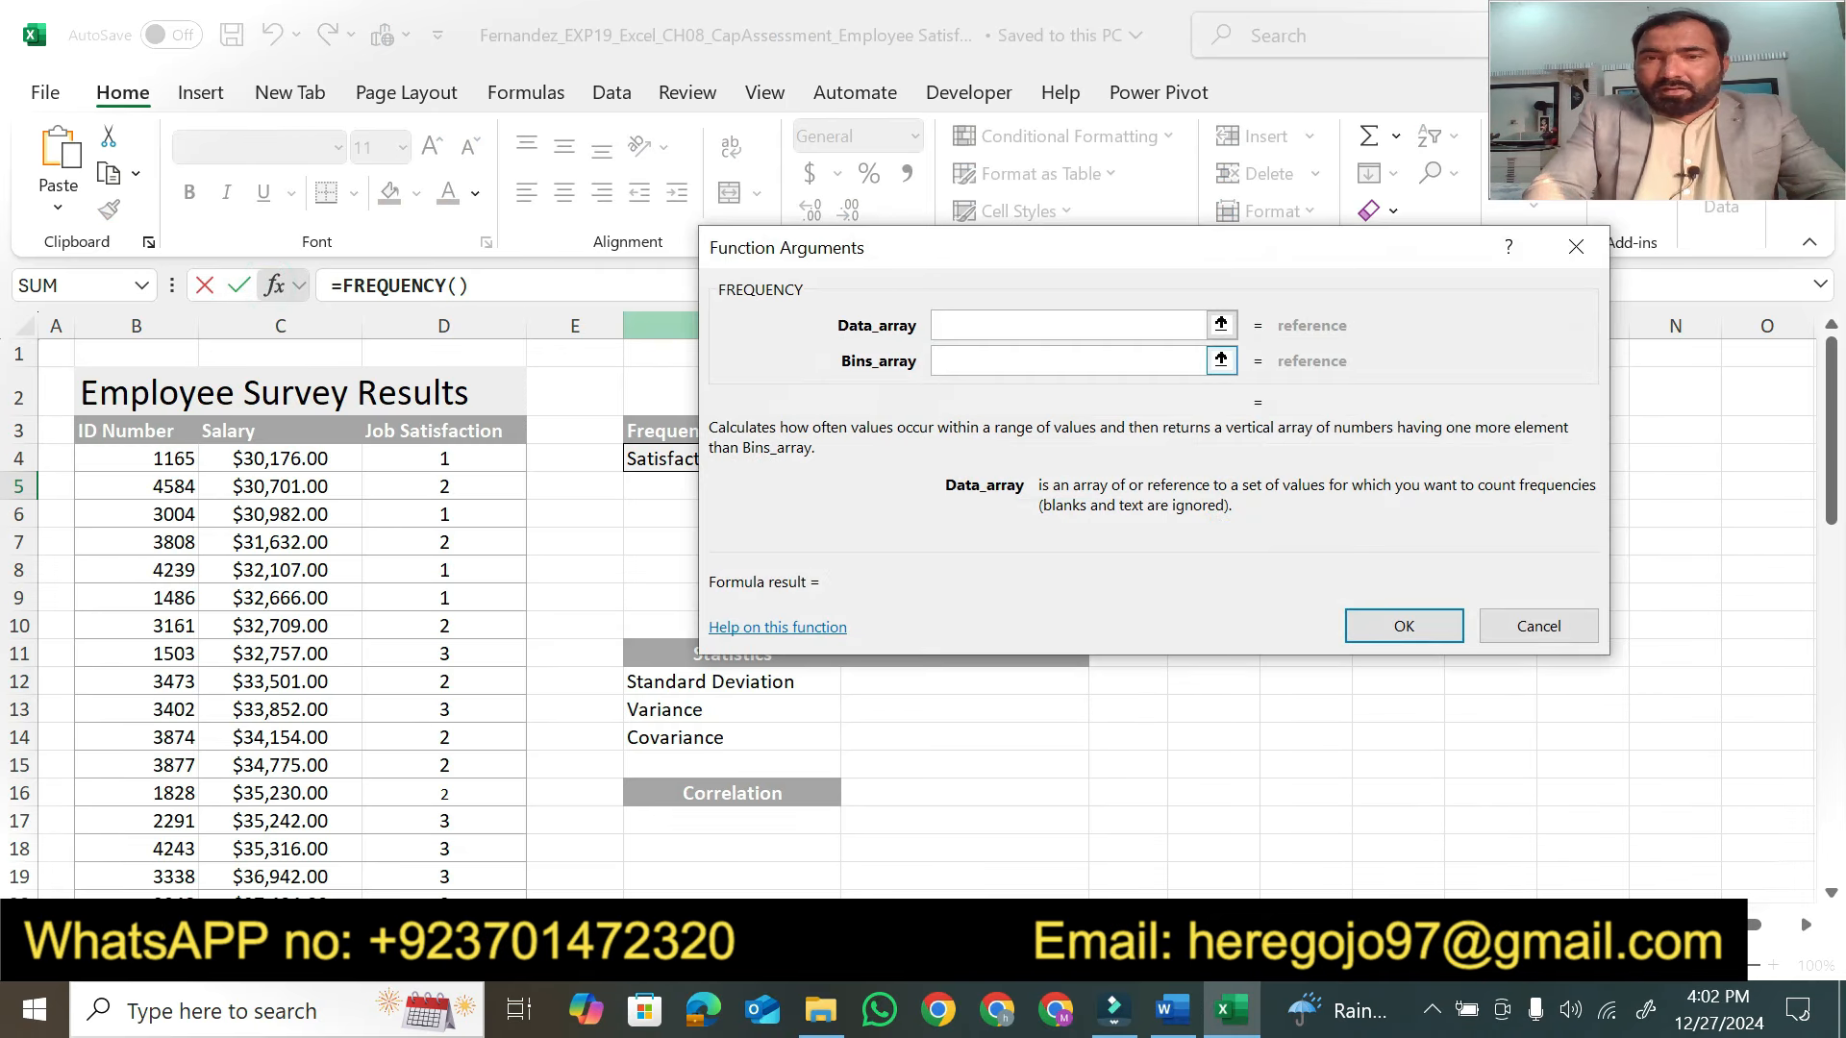
Recheck instruction 2 in Word, then set FREQUENCY's Data_array in Excel to the job satisfaction range D3:D53
{"action": "left_click", "coordinate": [421, 452]}
{"action": "left_click", "coordinate": [1167, 1017]}
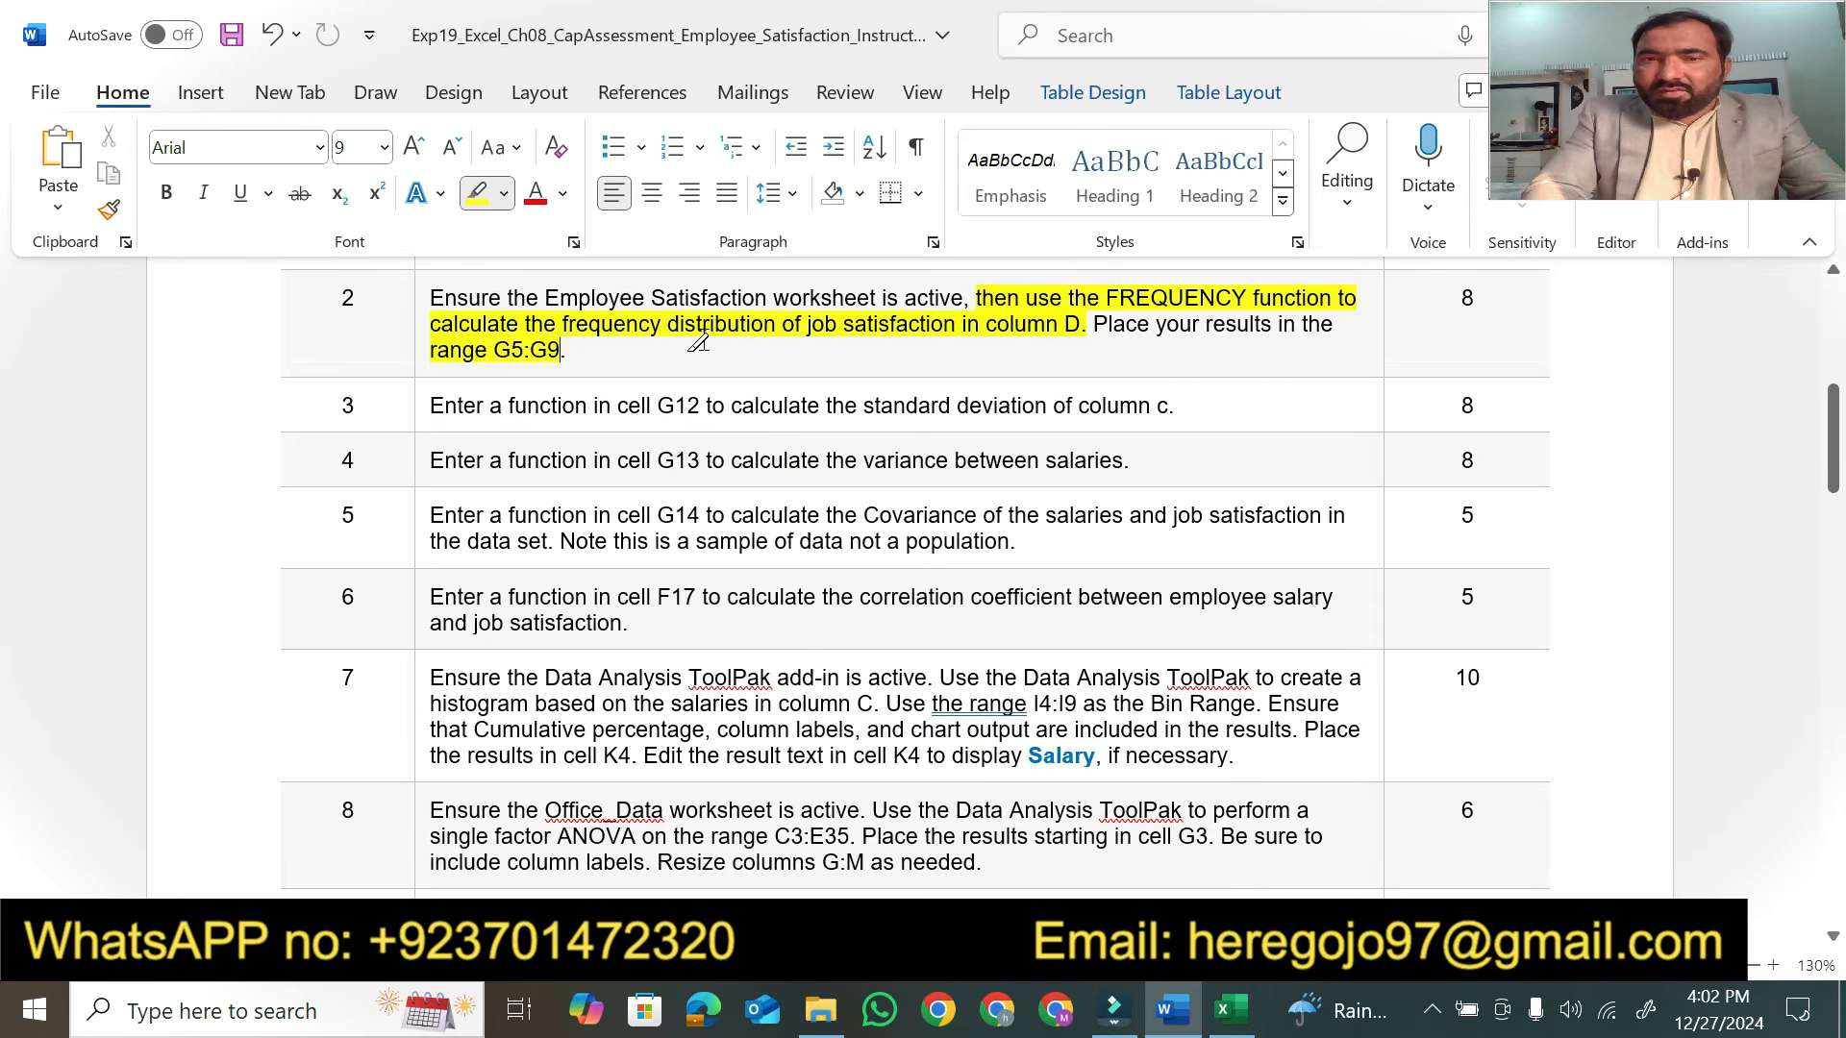
{"action": "left_click", "coordinate": [1231, 1009]}
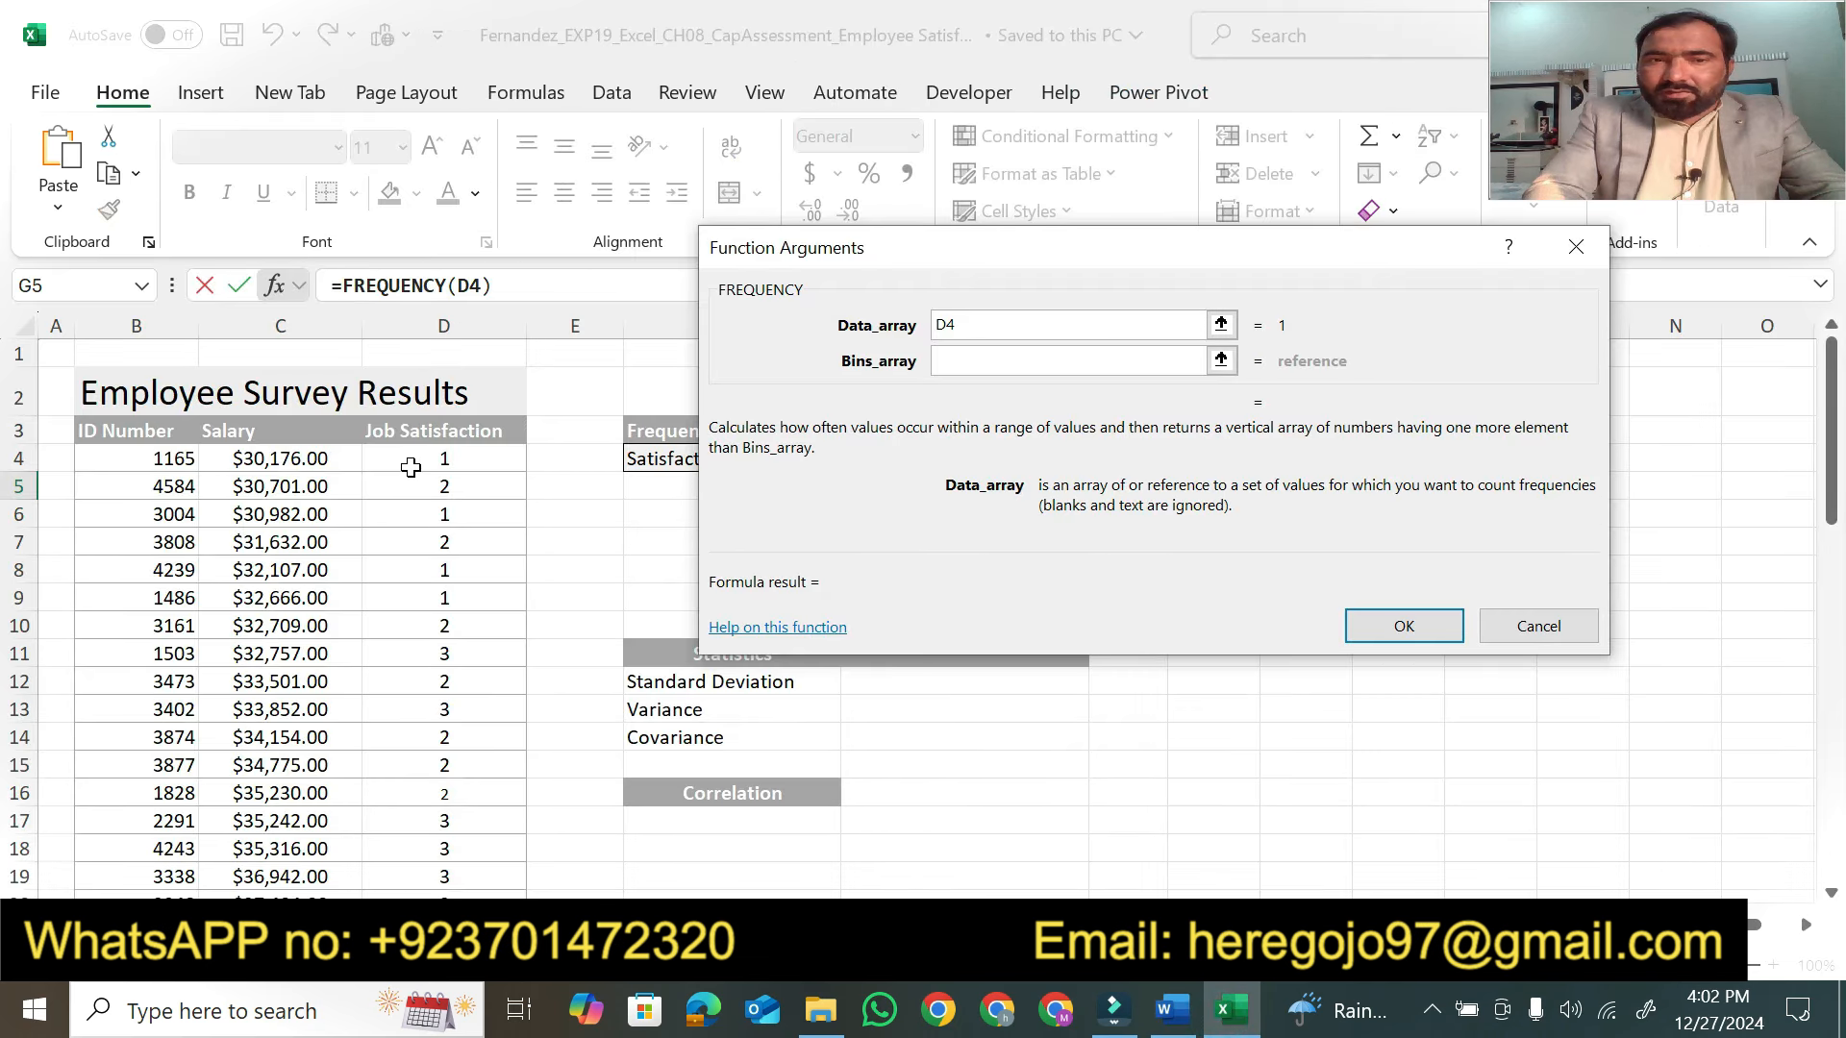
{"action": "type", "text": "+"}
{"action": "left_click_drag", "start_coordinate": [394, 426], "coordinate": [452, 829]}
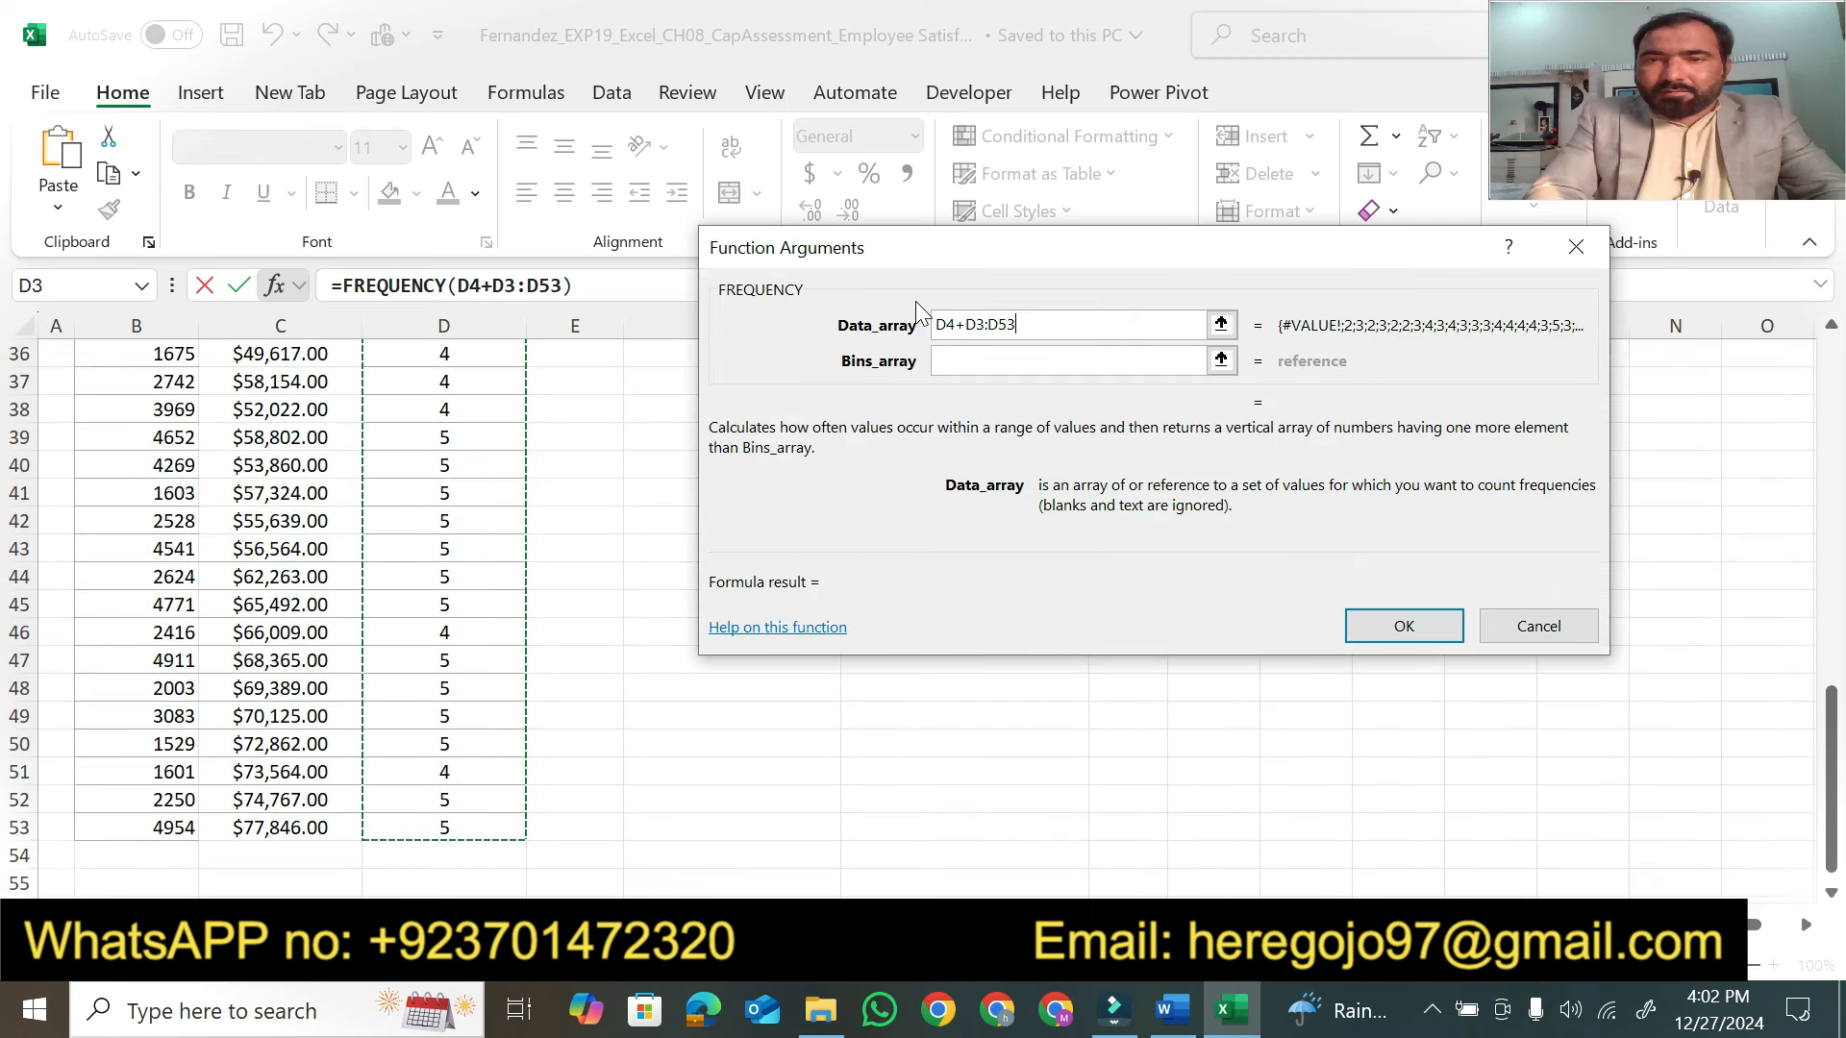
{"action": "left_click_drag", "start_coordinate": [976, 325], "coordinate": [937, 332]}
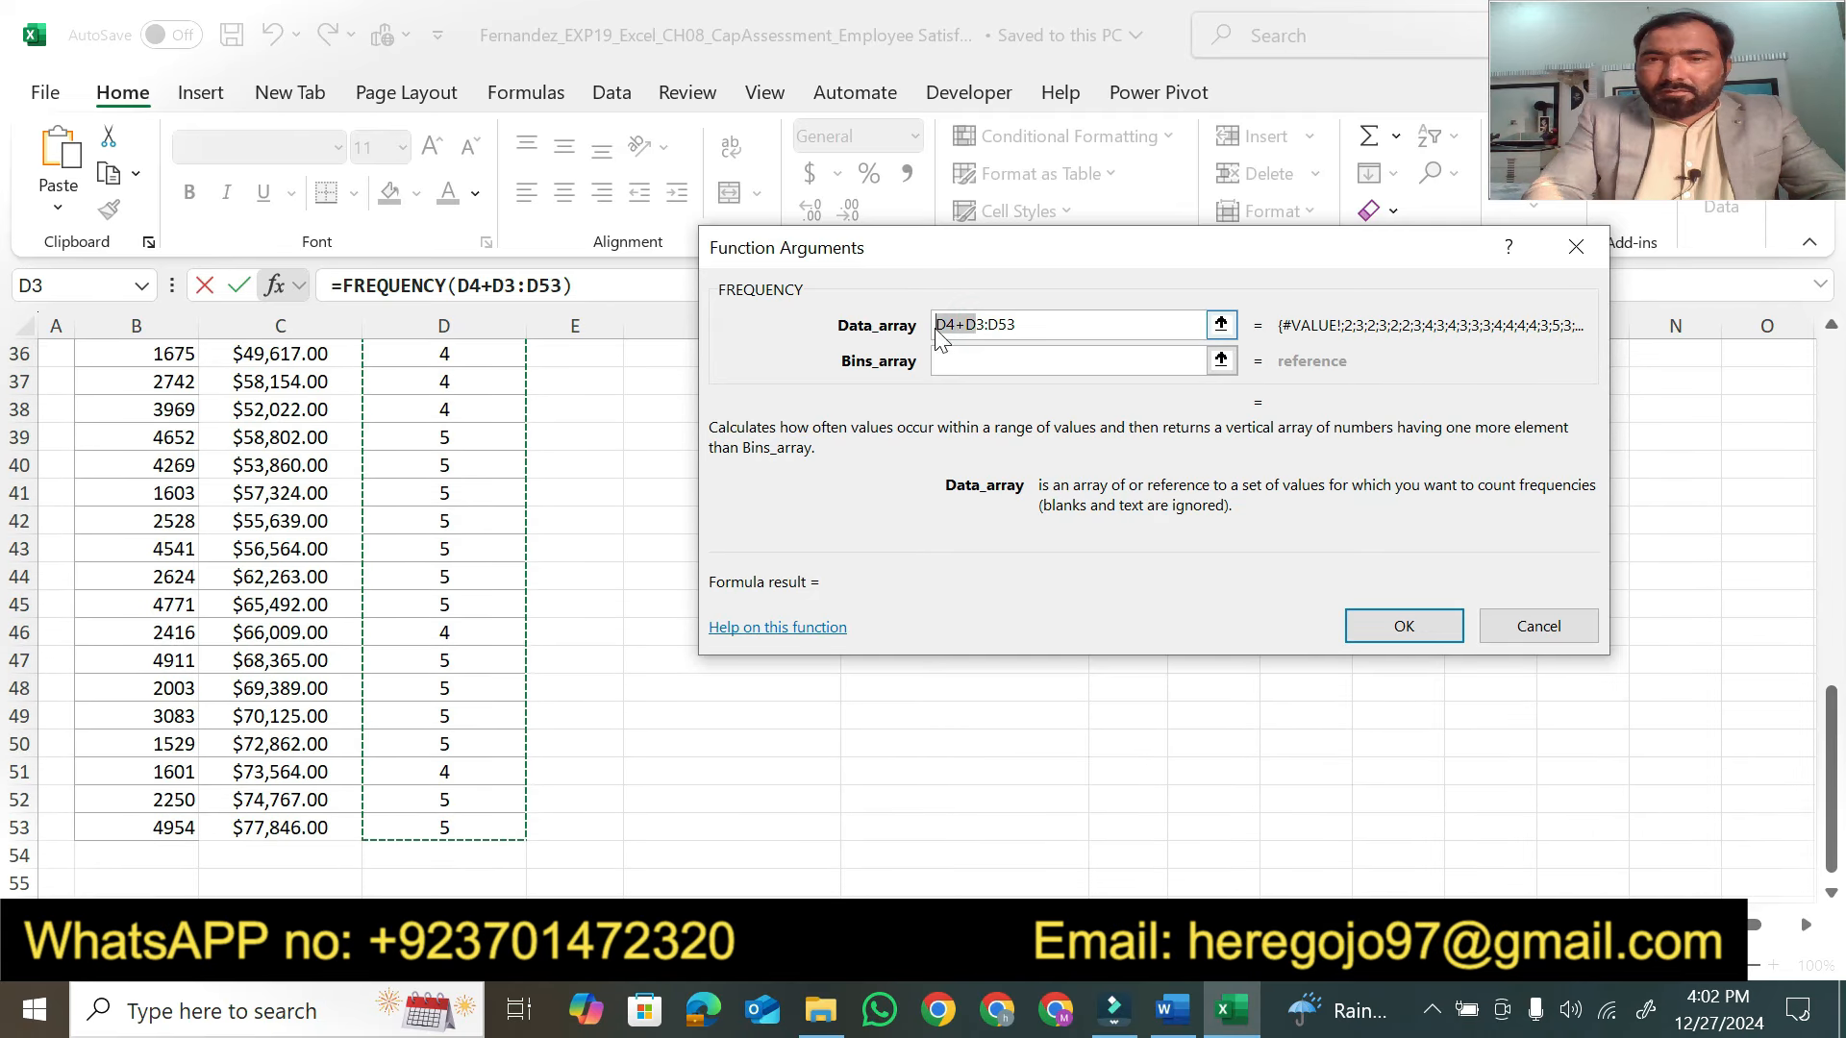
{"action": "left_click", "coordinate": [969, 325]}
{"action": "left_click", "coordinate": [964, 325]}
{"action": "key", "text": "BackSpace"}
{"action": "key", "text": "BackSpace"}
{"action": "key", "text": "BackSpace"}
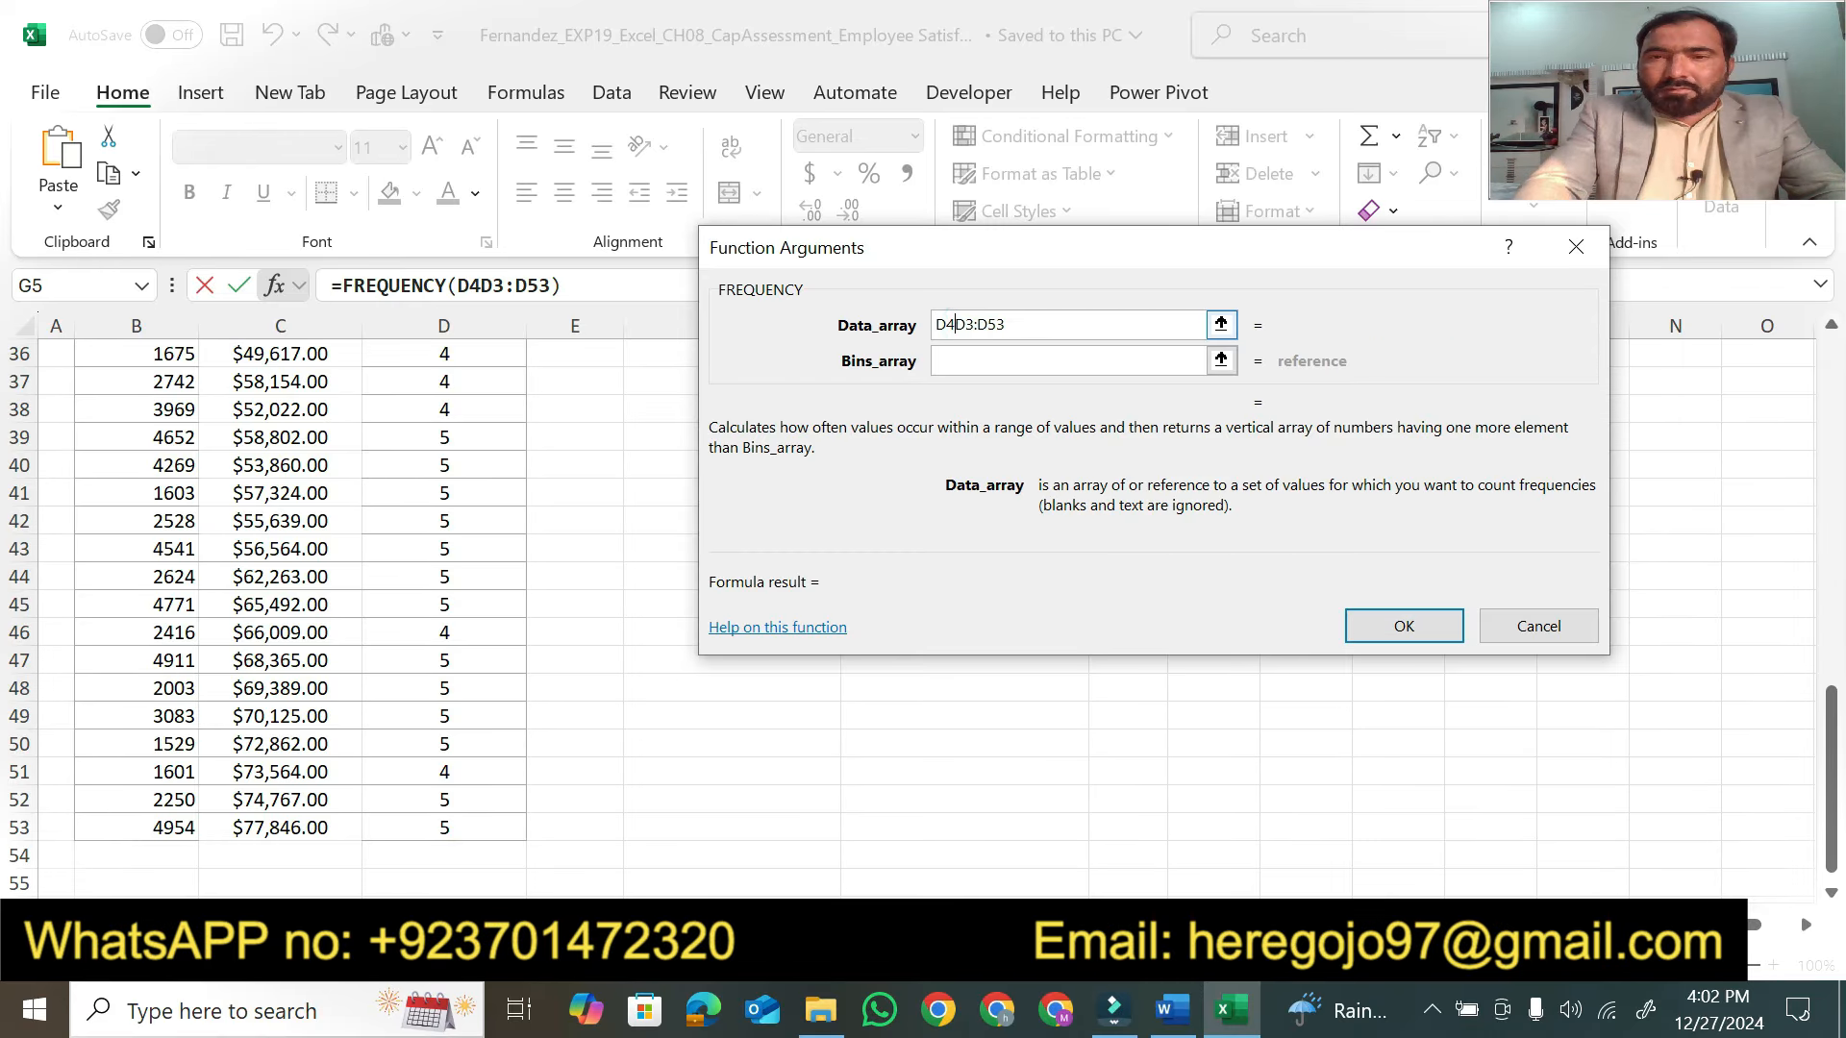
Use the satisfaction scores F5:F9 as the Bins_array and complete the FREQUENCY function
{"action": "left_click", "coordinate": [983, 360]}
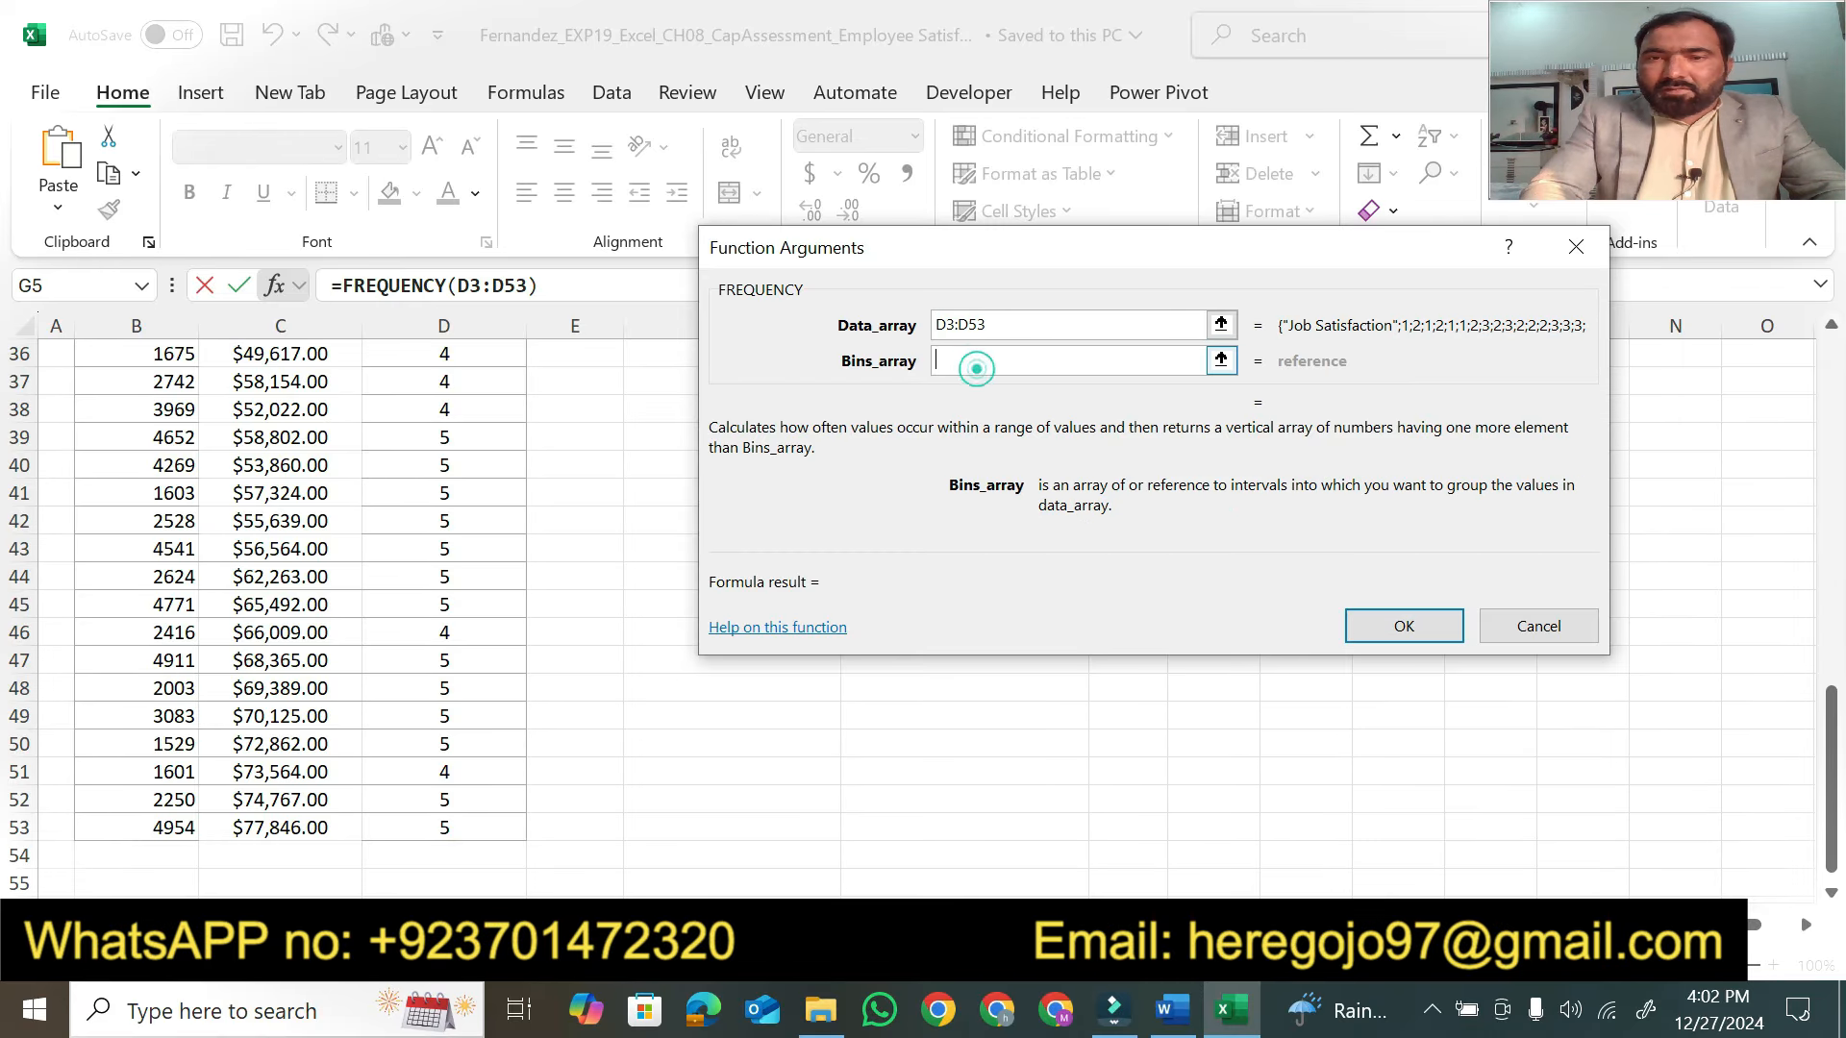
{"action": "left_click_drag", "start_coordinate": [1837, 870], "coordinate": [1831, 409]}
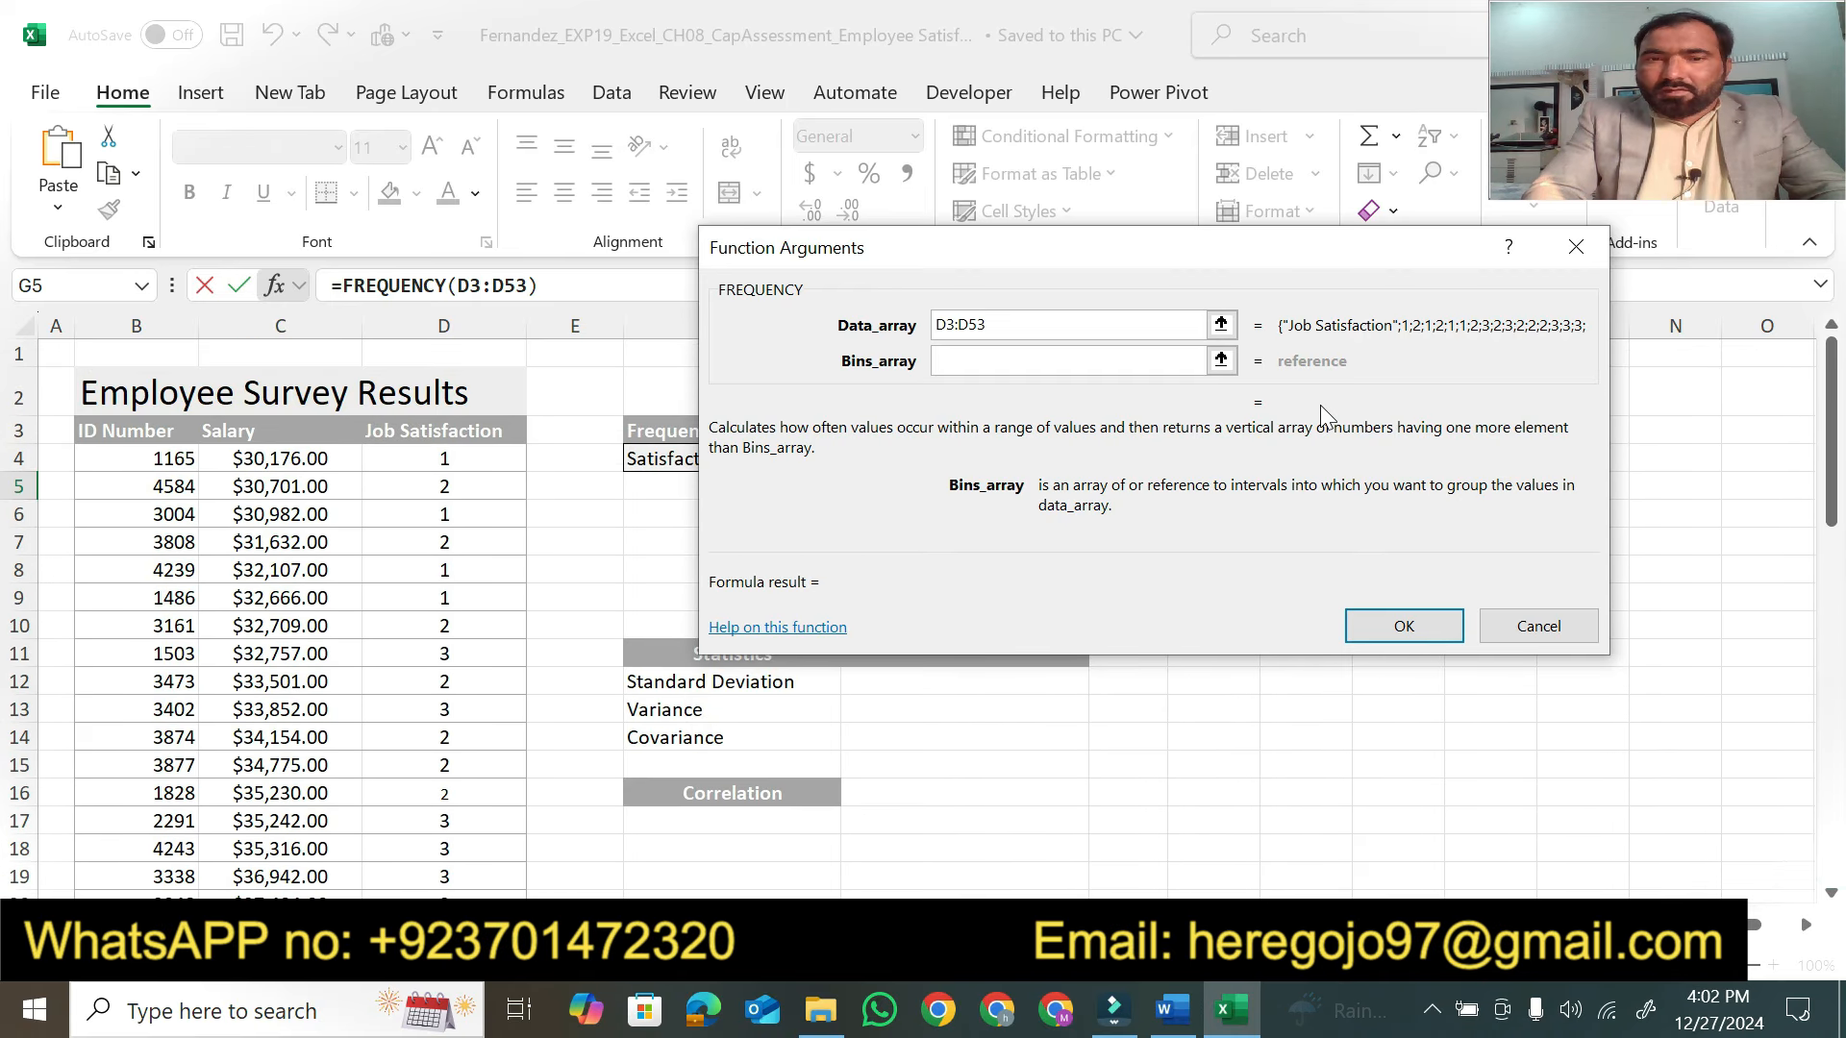
{"action": "left_click_drag", "start_coordinate": [1181, 244], "coordinate": [1535, 158]}
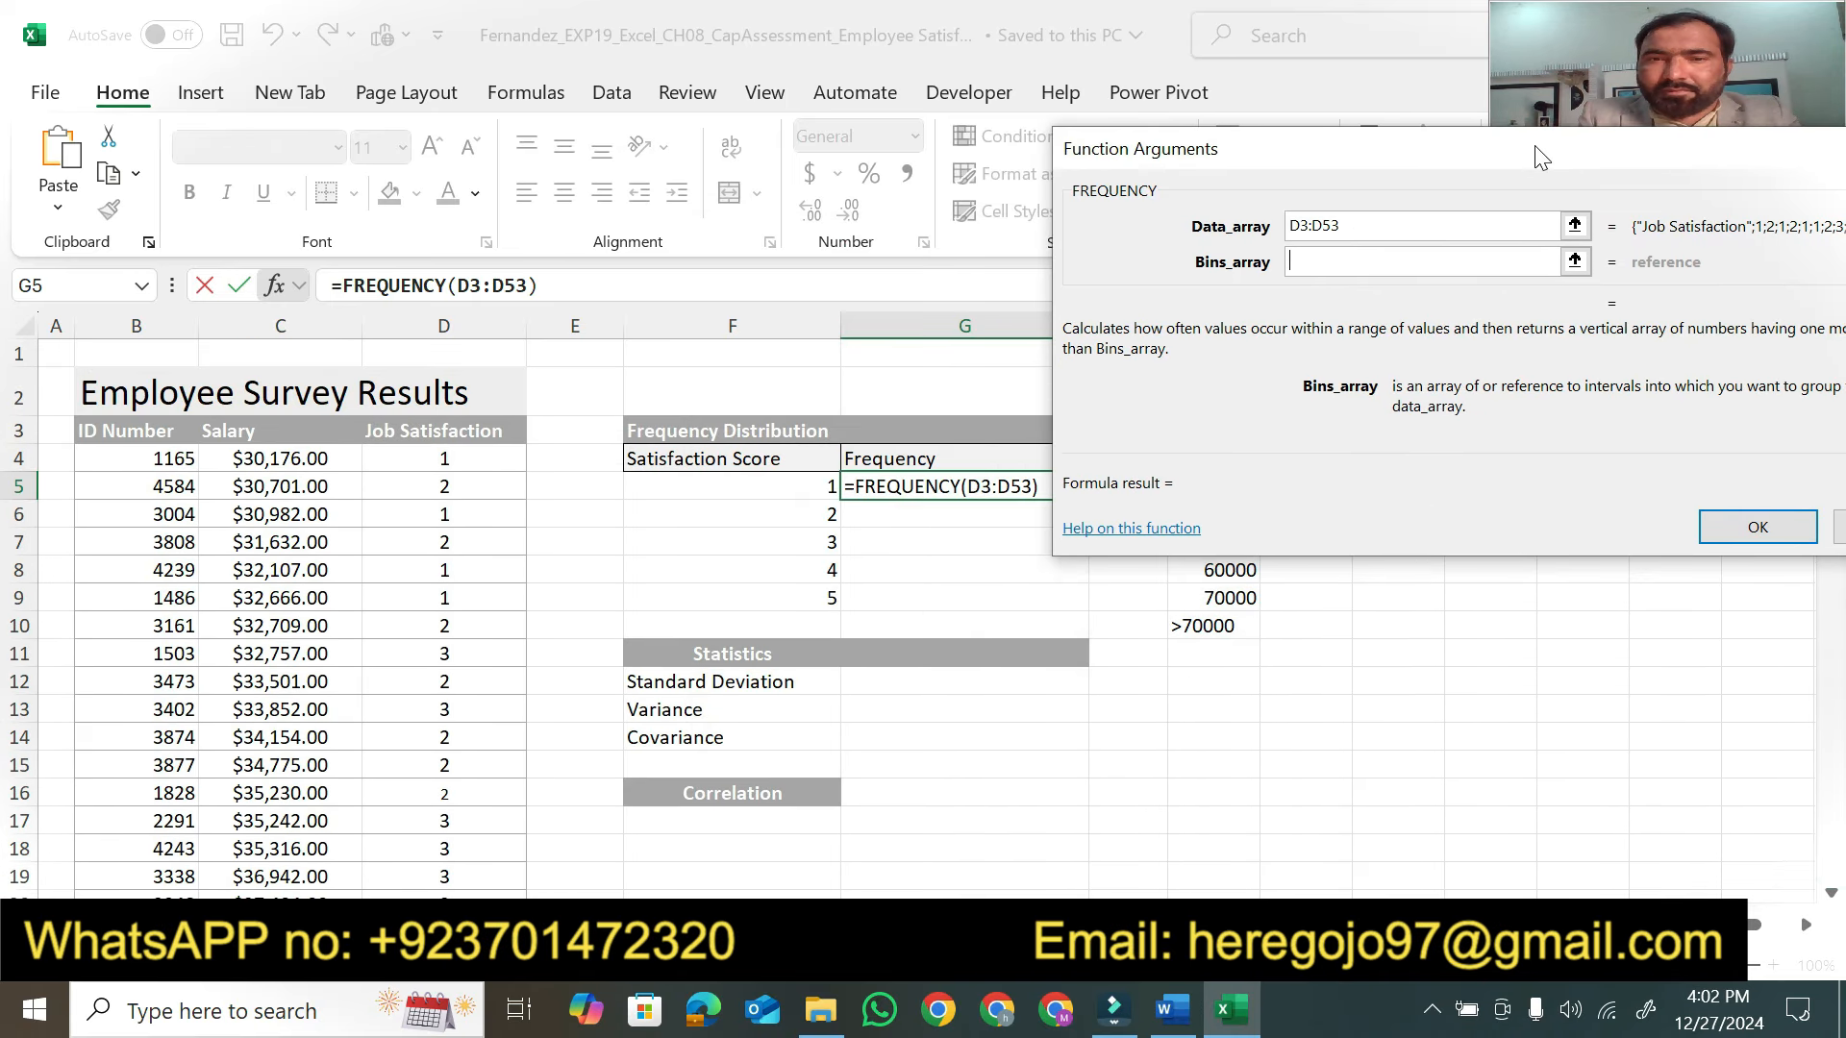
{"action": "left_click_drag", "start_coordinate": [813, 486], "coordinate": [820, 596]}
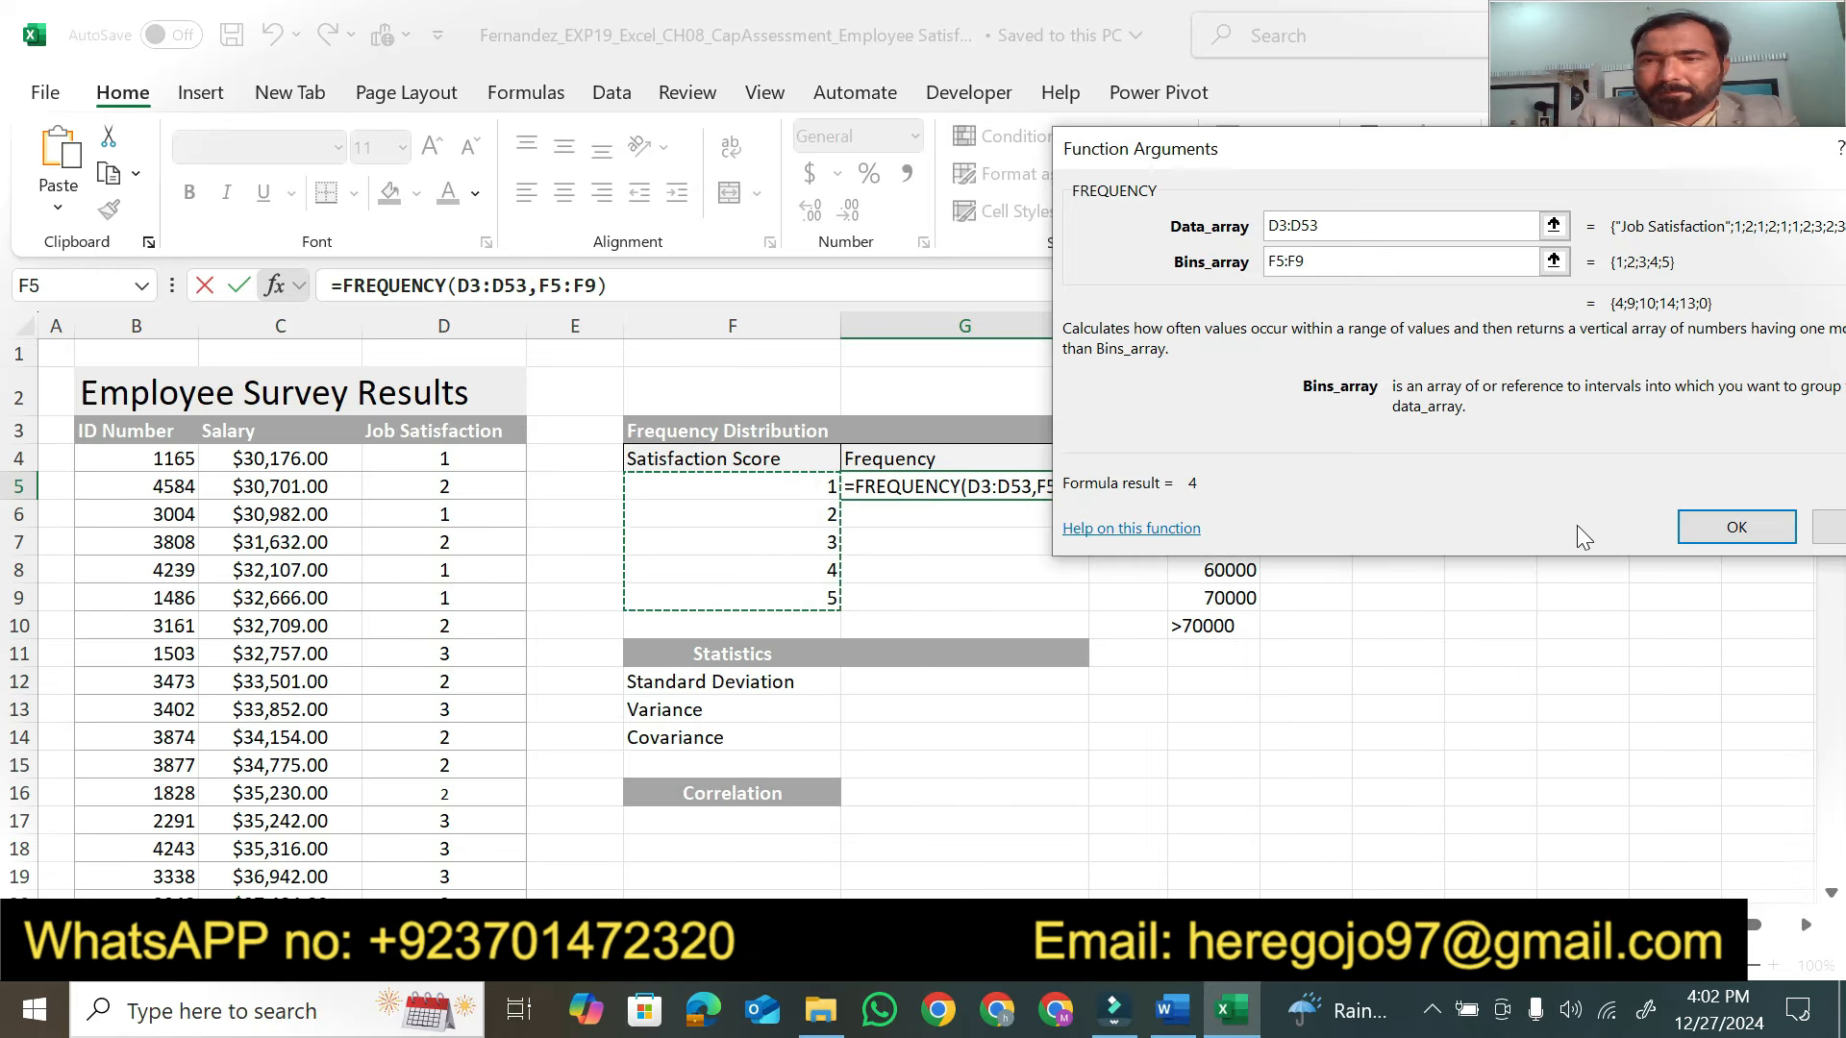
{"action": "left_click", "coordinate": [1726, 528]}
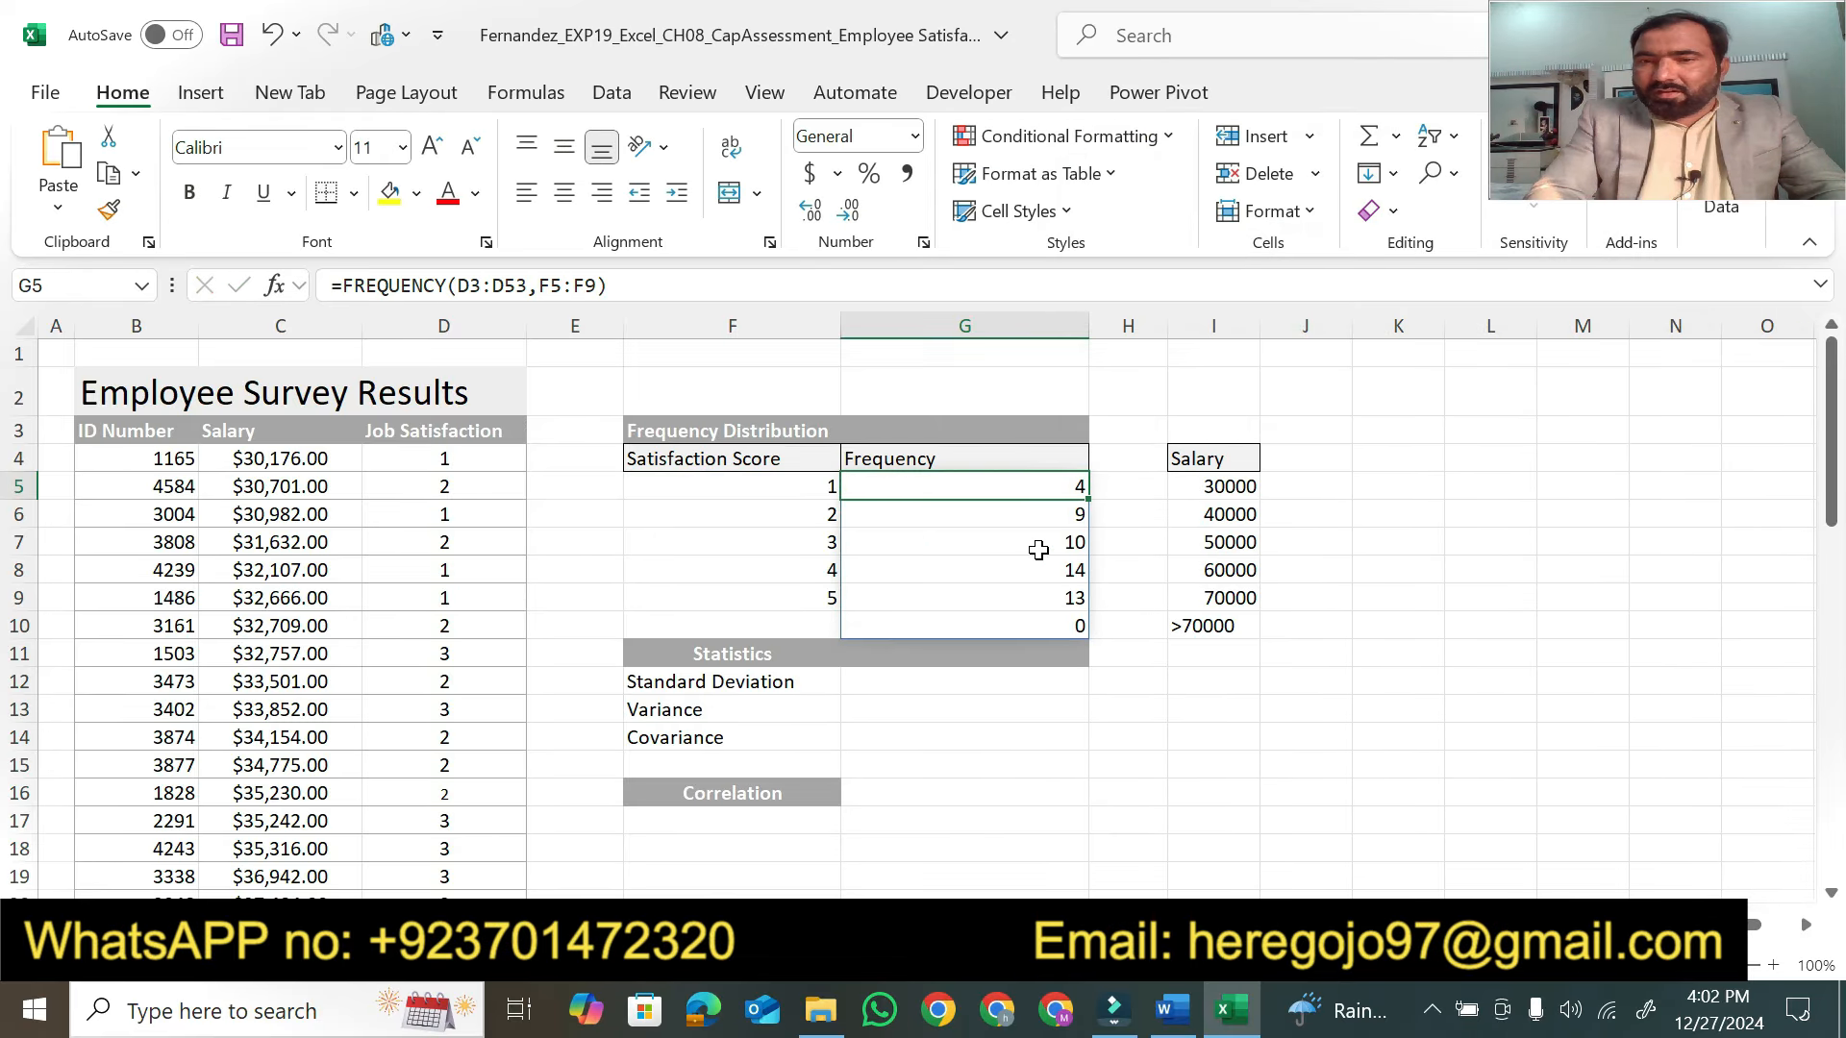
Highlight "Enter a function in cell G12" in instruction 3 of the Word document and go to cell G12 in Excel
{"action": "left_click", "coordinate": [1168, 1012]}
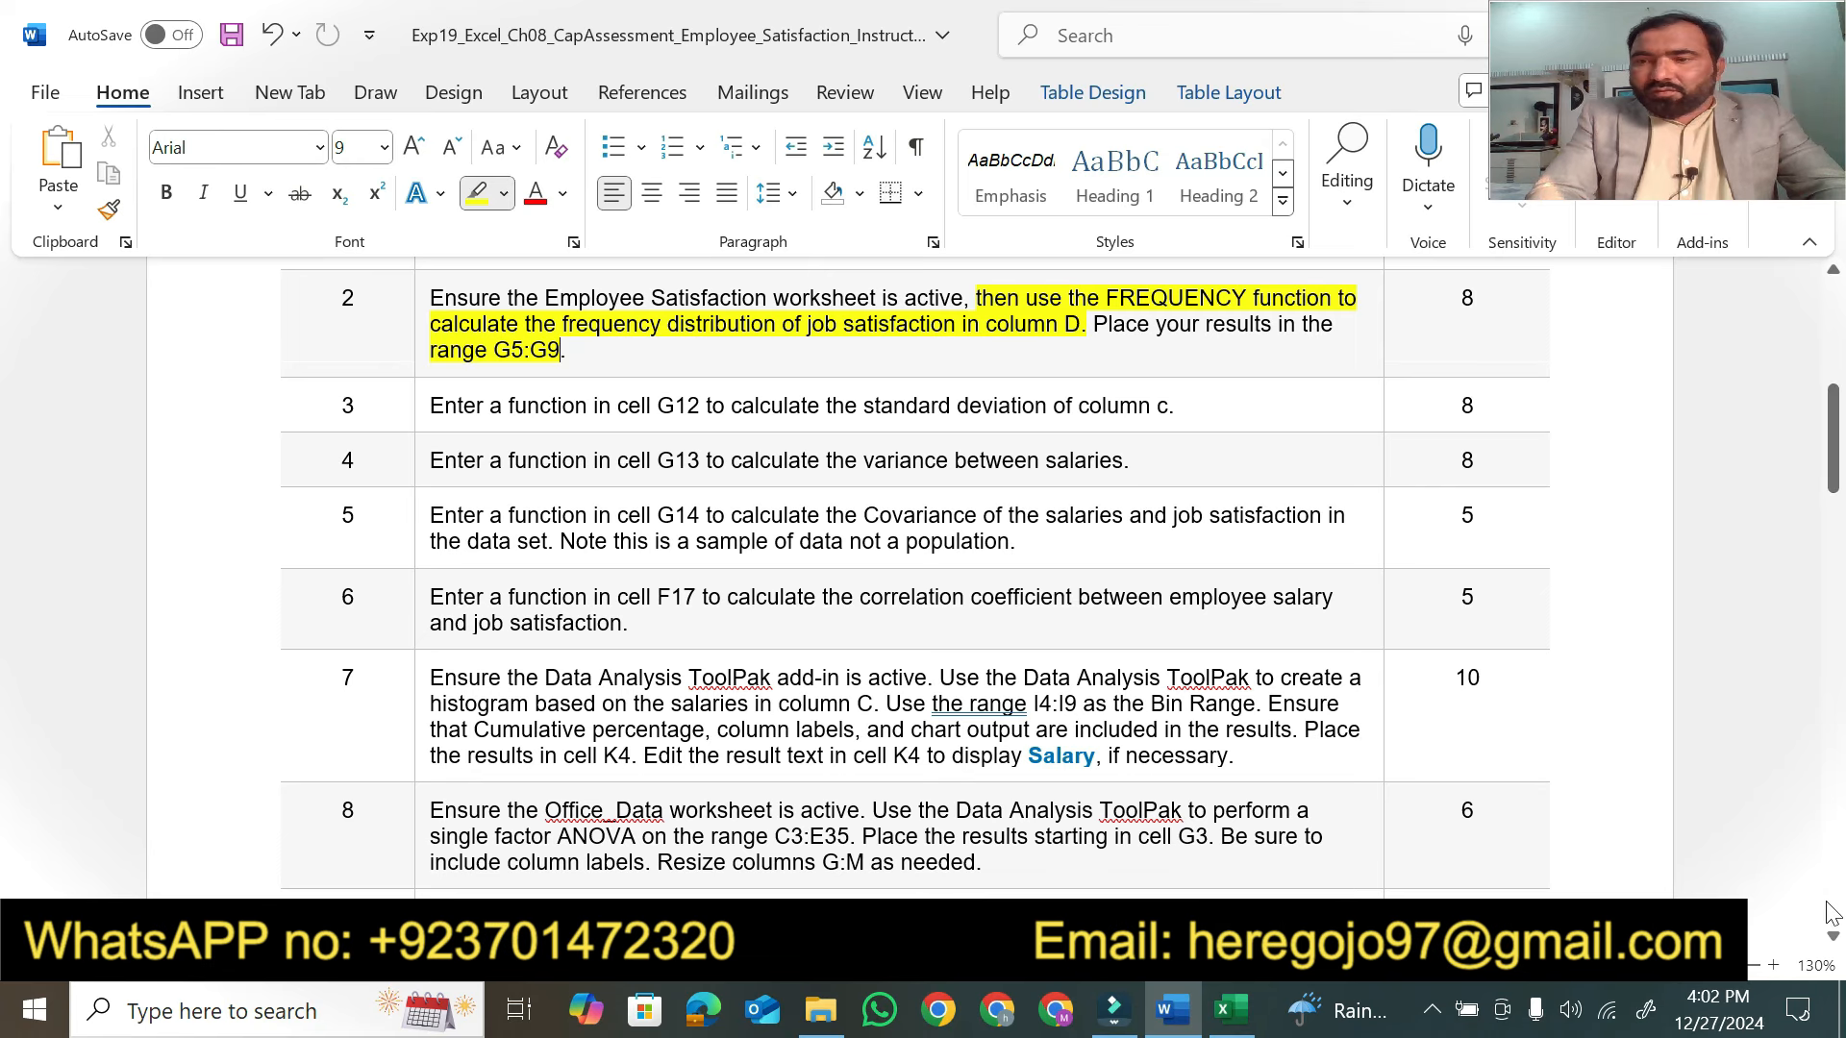
{"action": "scroll", "coordinate": [1836, 937], "scroll_direction": "down", "scroll_amount": 2}
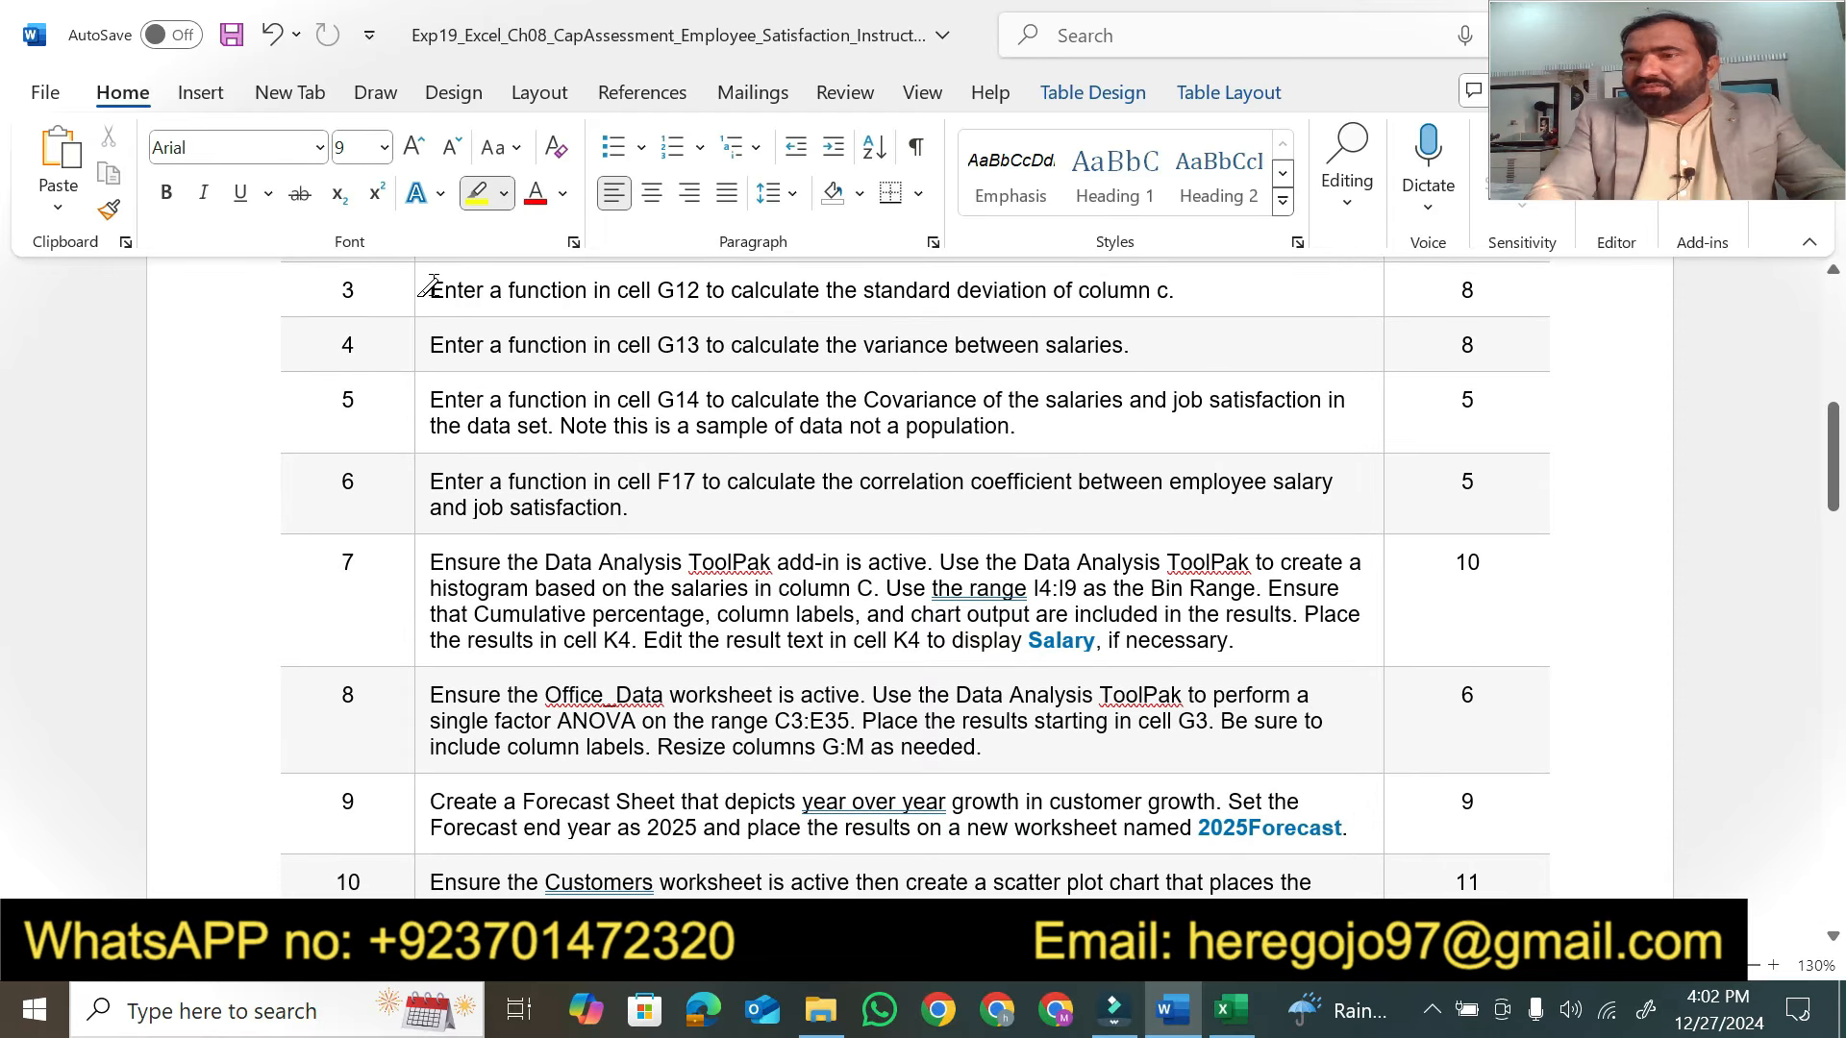
{"action": "mouse_move", "coordinate": [430, 288]}
{"action": "left_mouse_down"}
{"action": "mouse_move", "coordinate": [698, 293]}
{"action": "mouse_move", "coordinate": [678, 300]}
{"action": "left_mouse_up"}
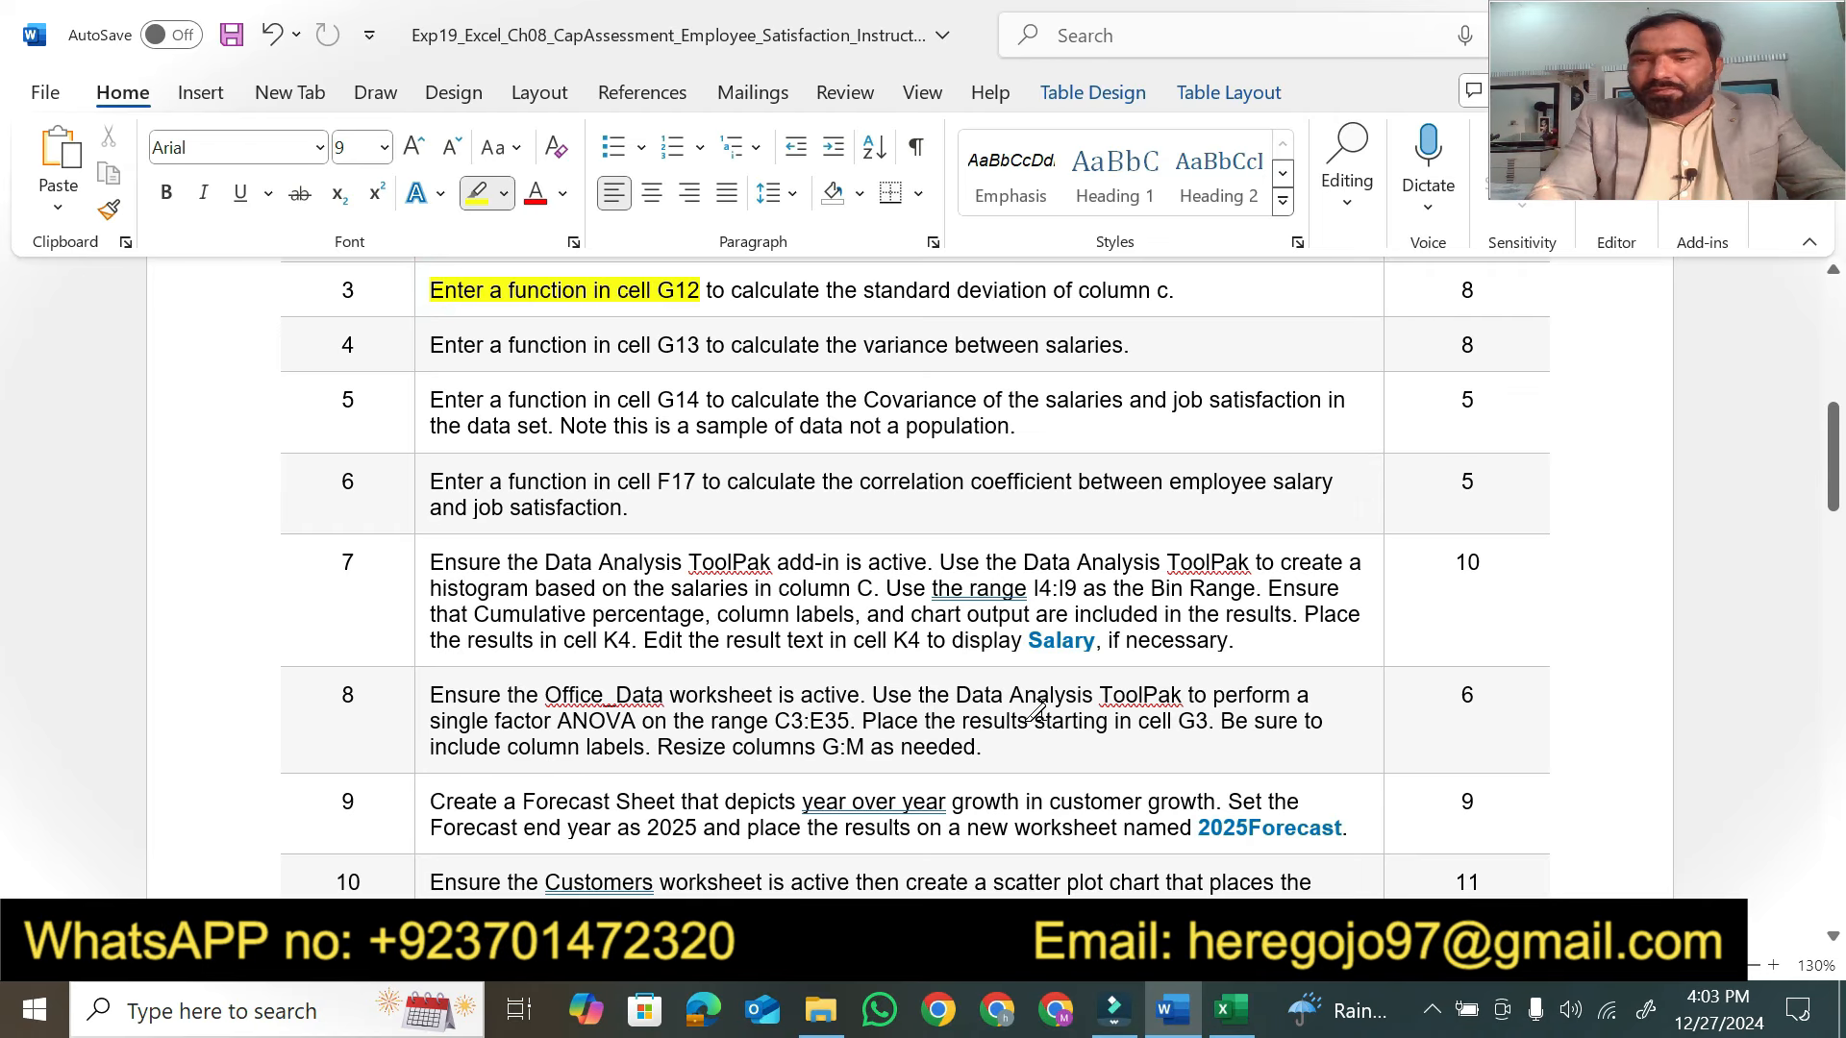
{"action": "left_click", "coordinate": [1231, 1010]}
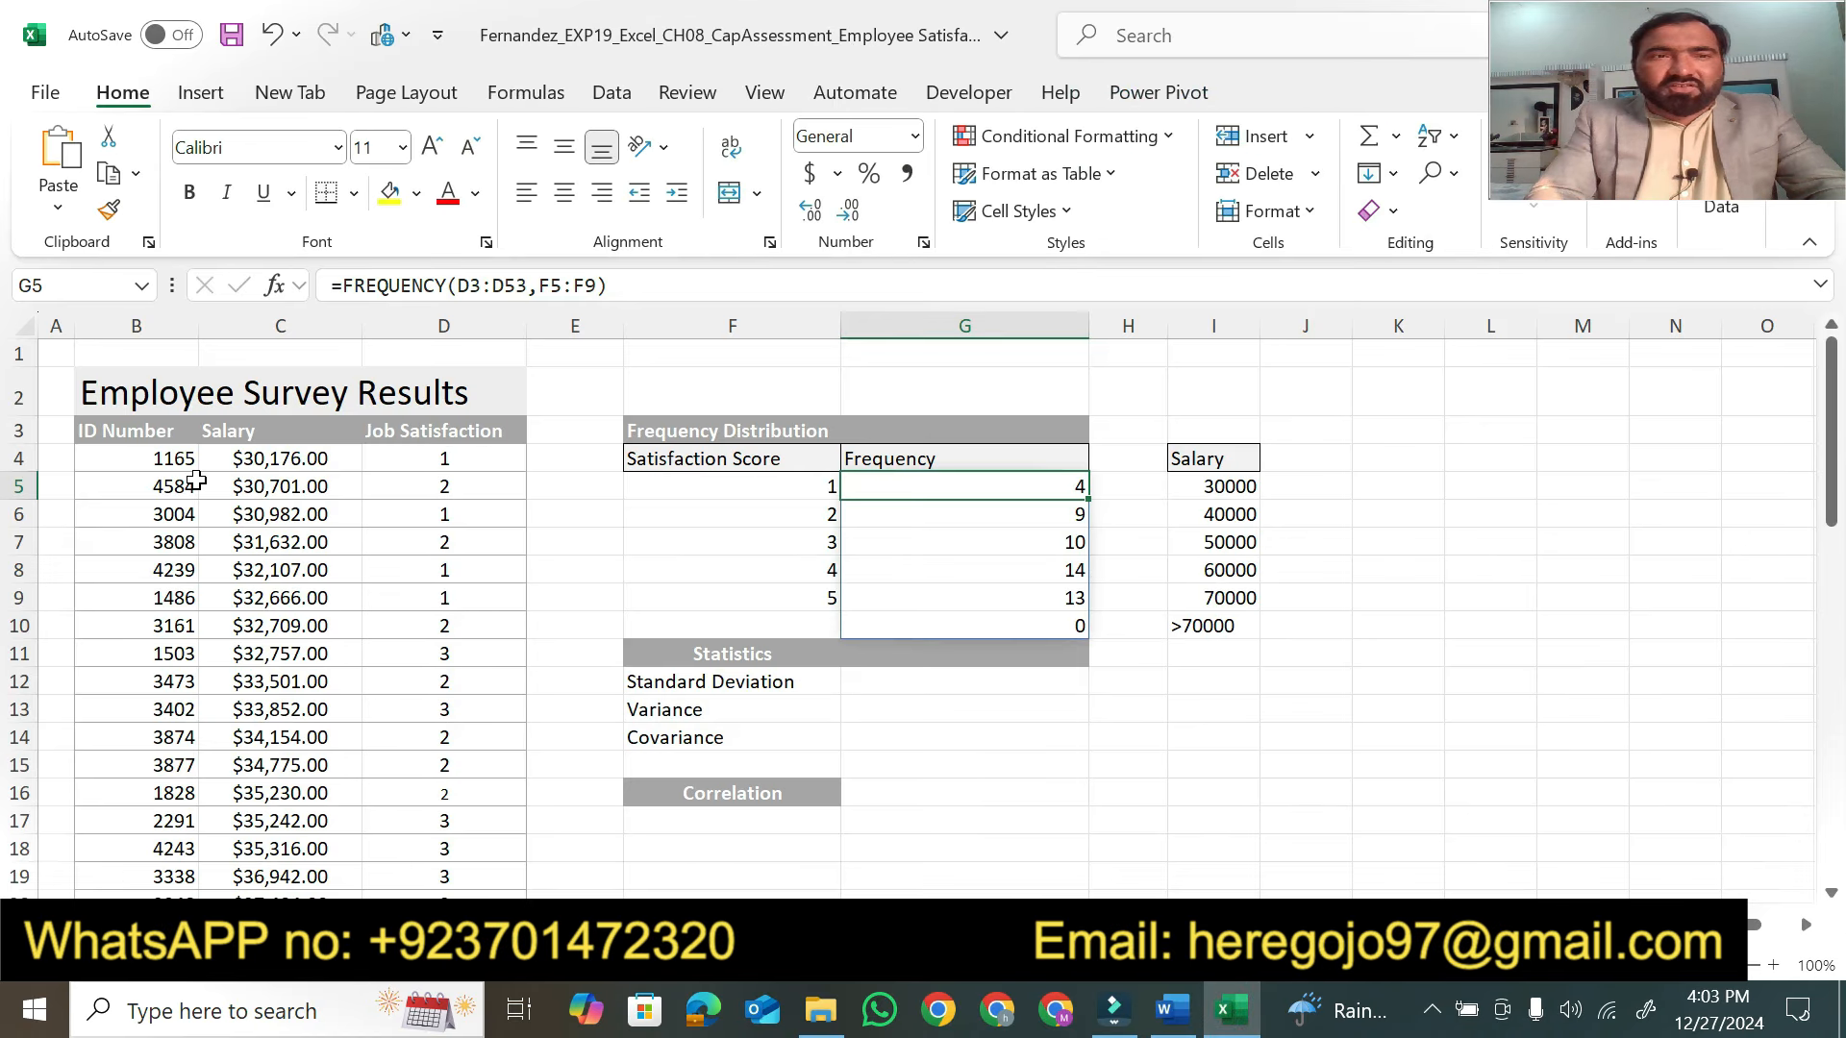
{"action": "left_click", "coordinate": [70, 290]}
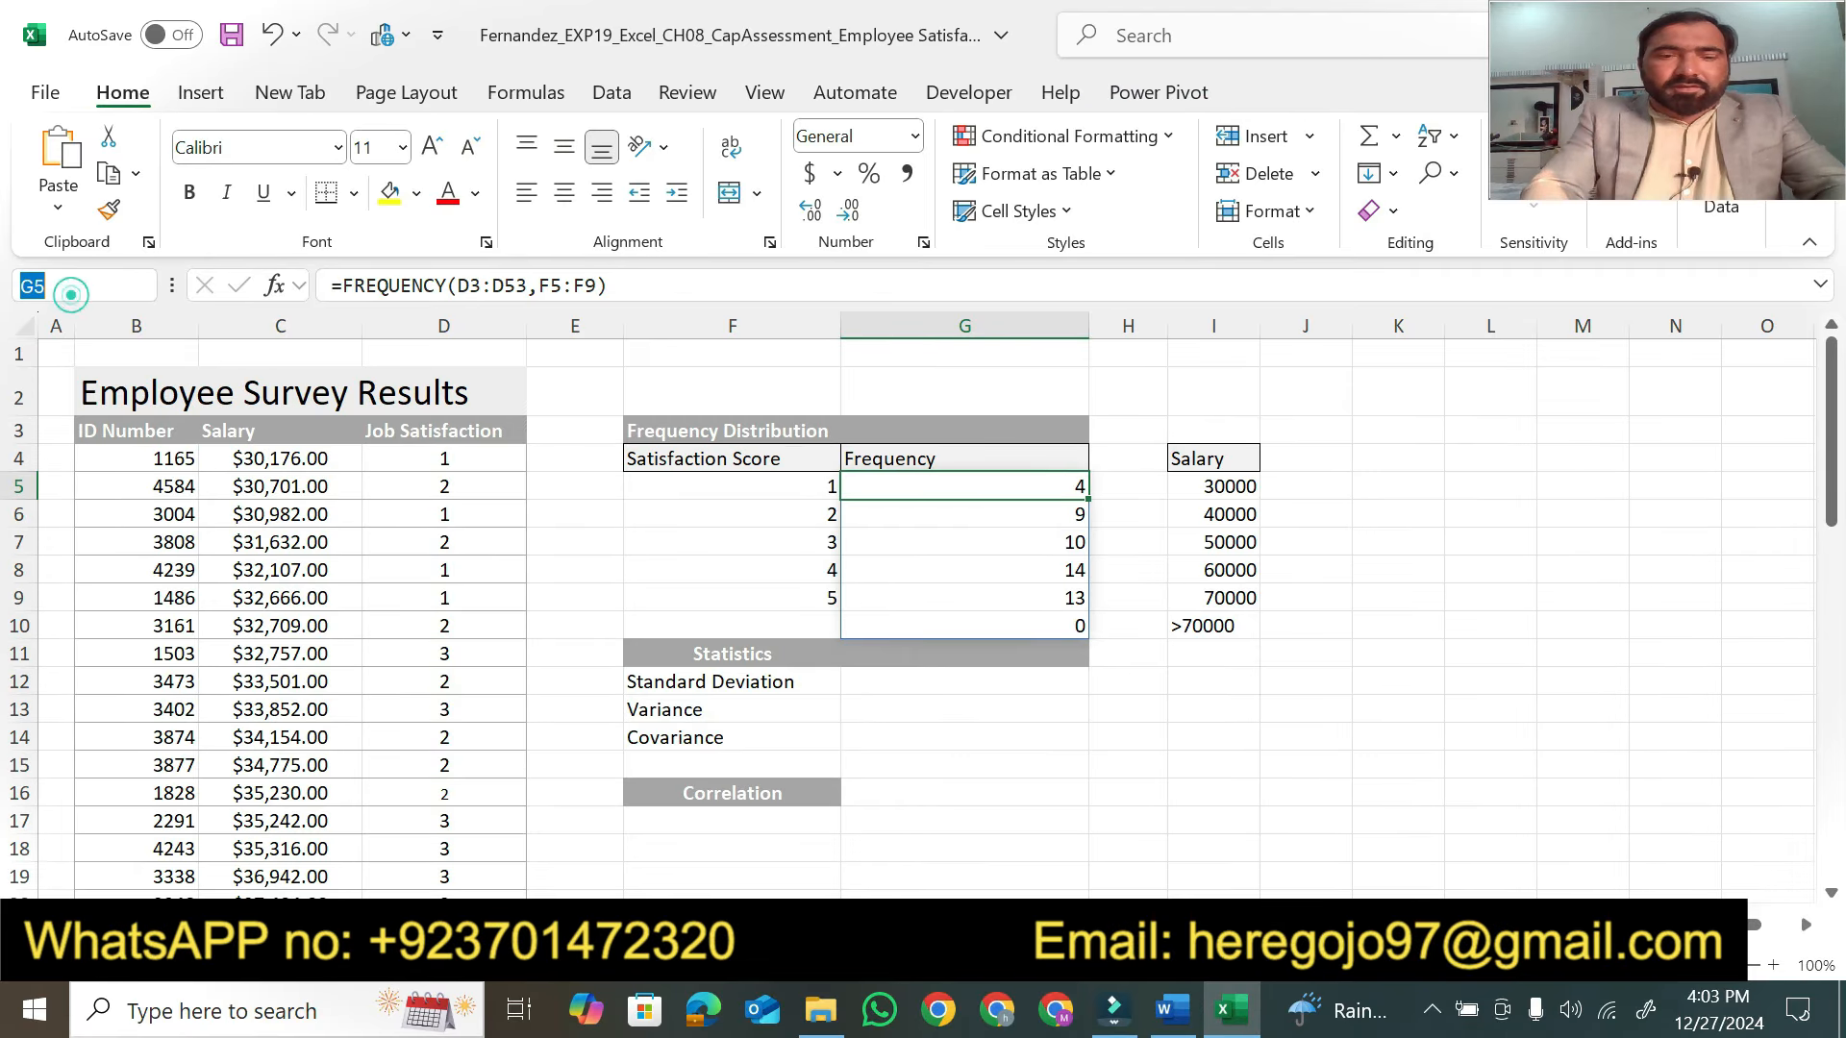
{"action": "type", "text": "g12"}
{"action": "key", "text": "Return"}
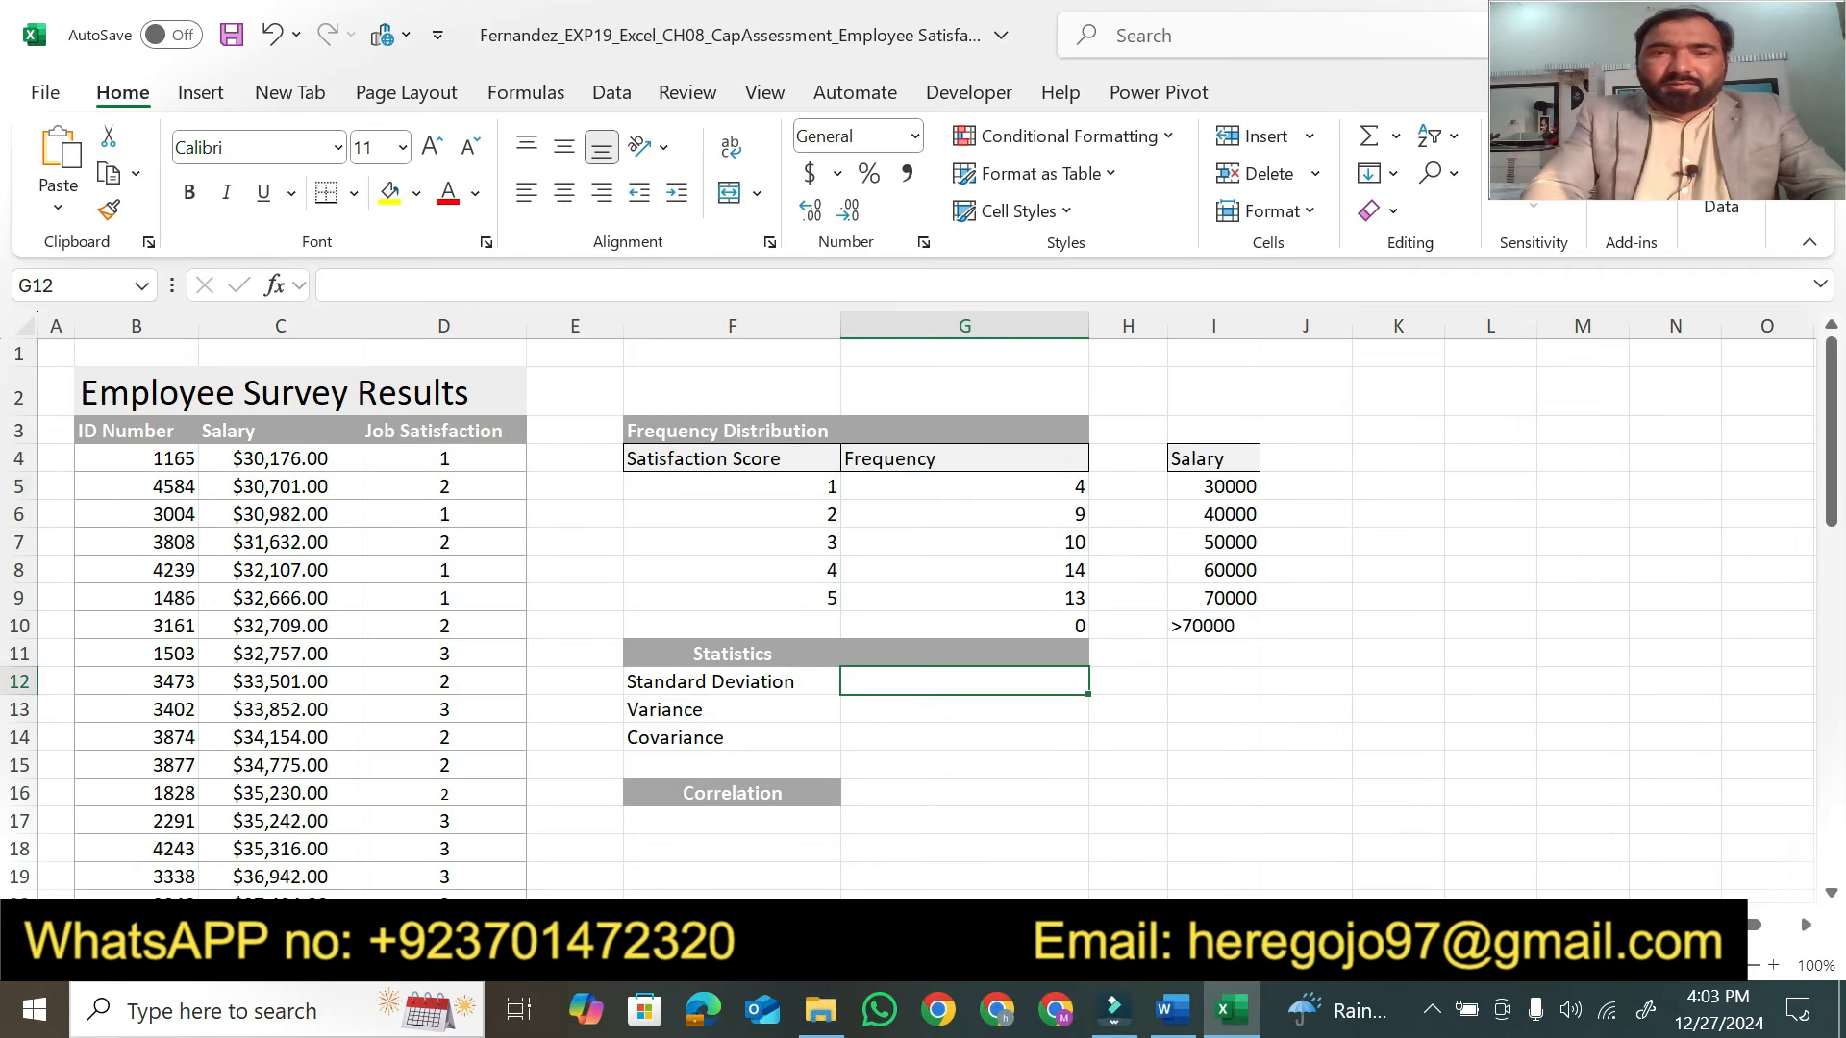
Highlight the rest of instruction 3 in Word, and in Excel cell G12 enter =STDEV.P(C3:C53) for the salaries
{"action": "left_click", "coordinate": [1172, 1026]}
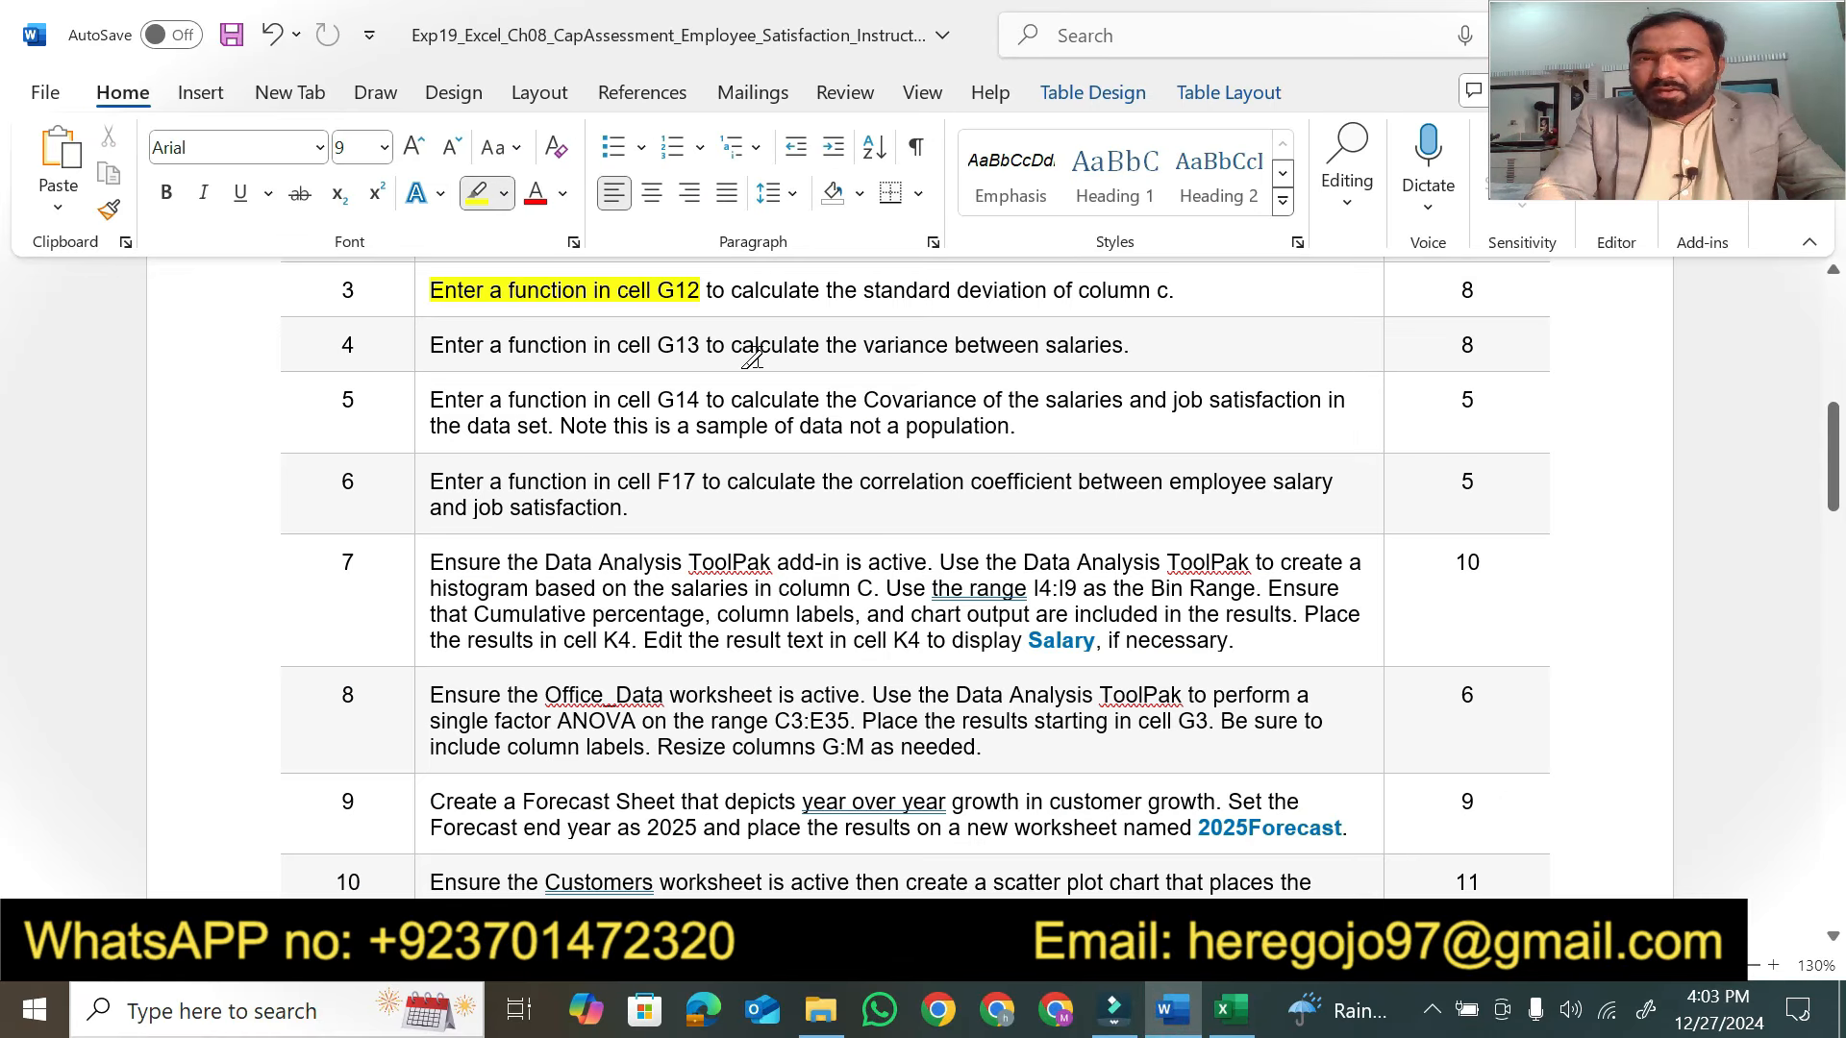
{"action": "left_click_drag", "start_coordinate": [699, 287], "coordinate": [1219, 296]}
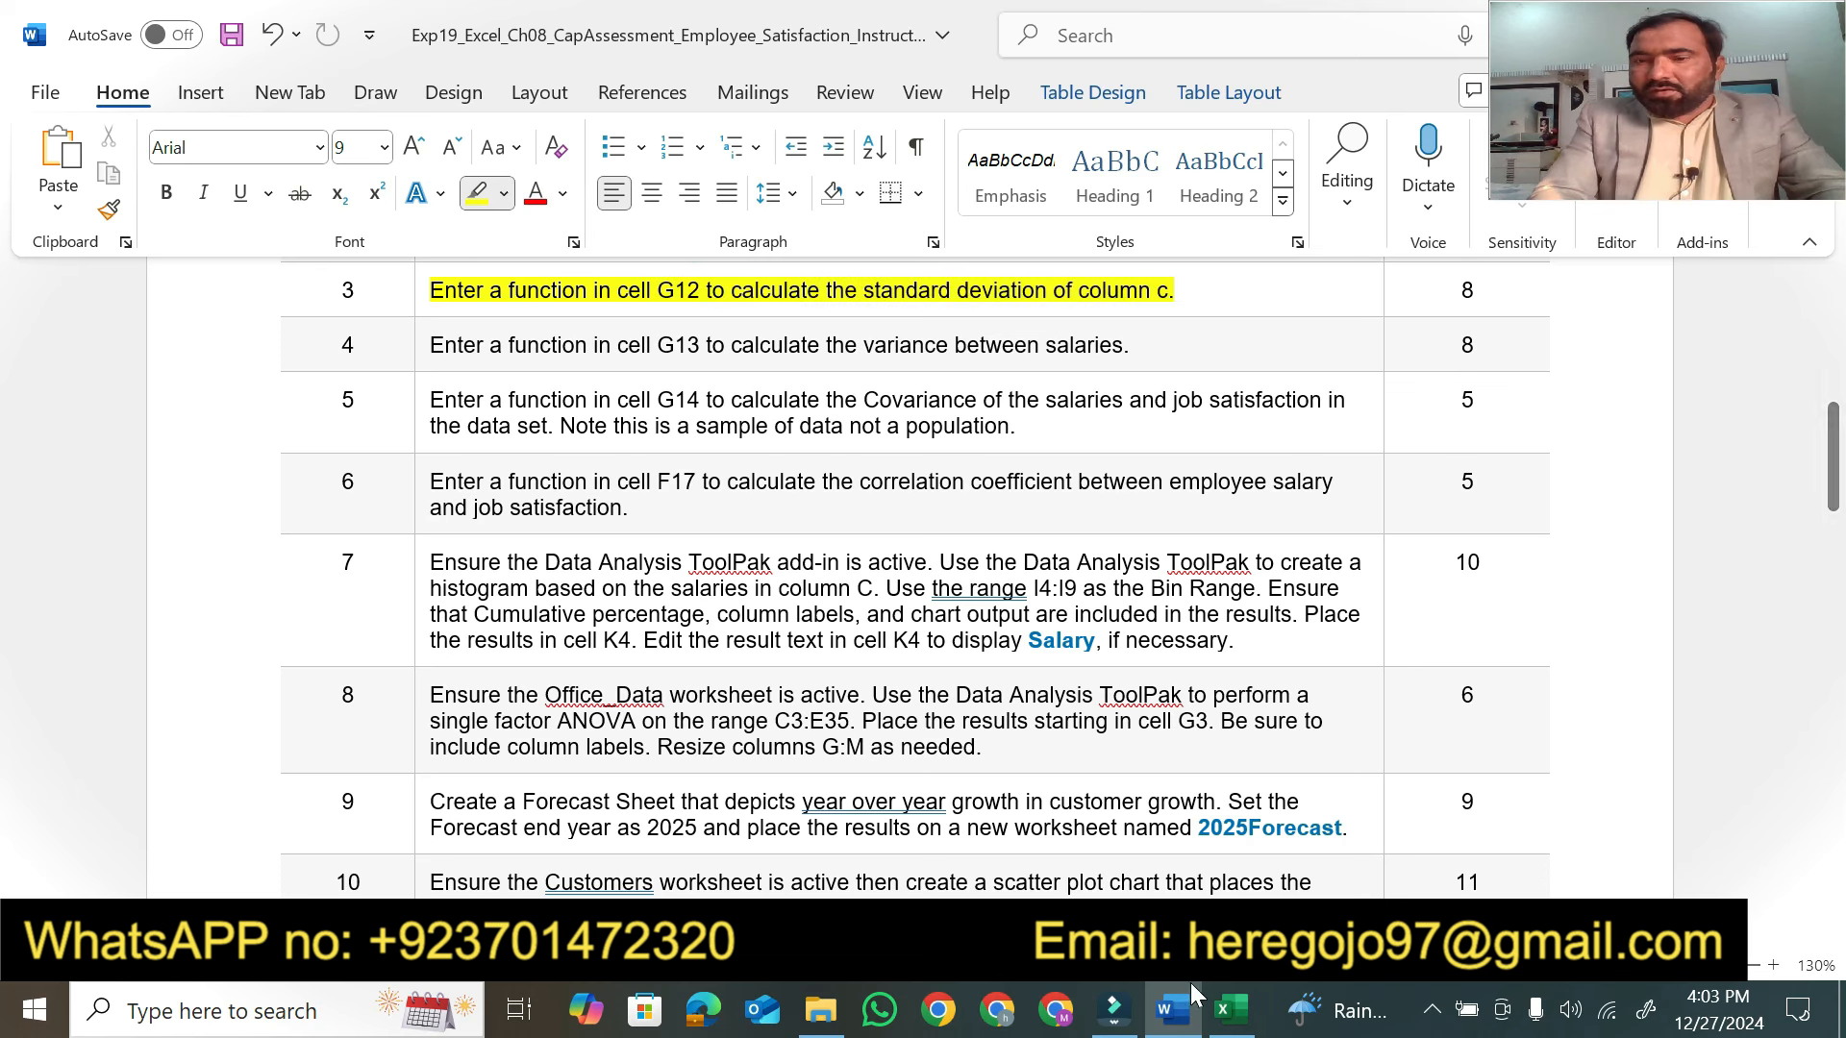
{"action": "left_click", "coordinate": [1219, 1015]}
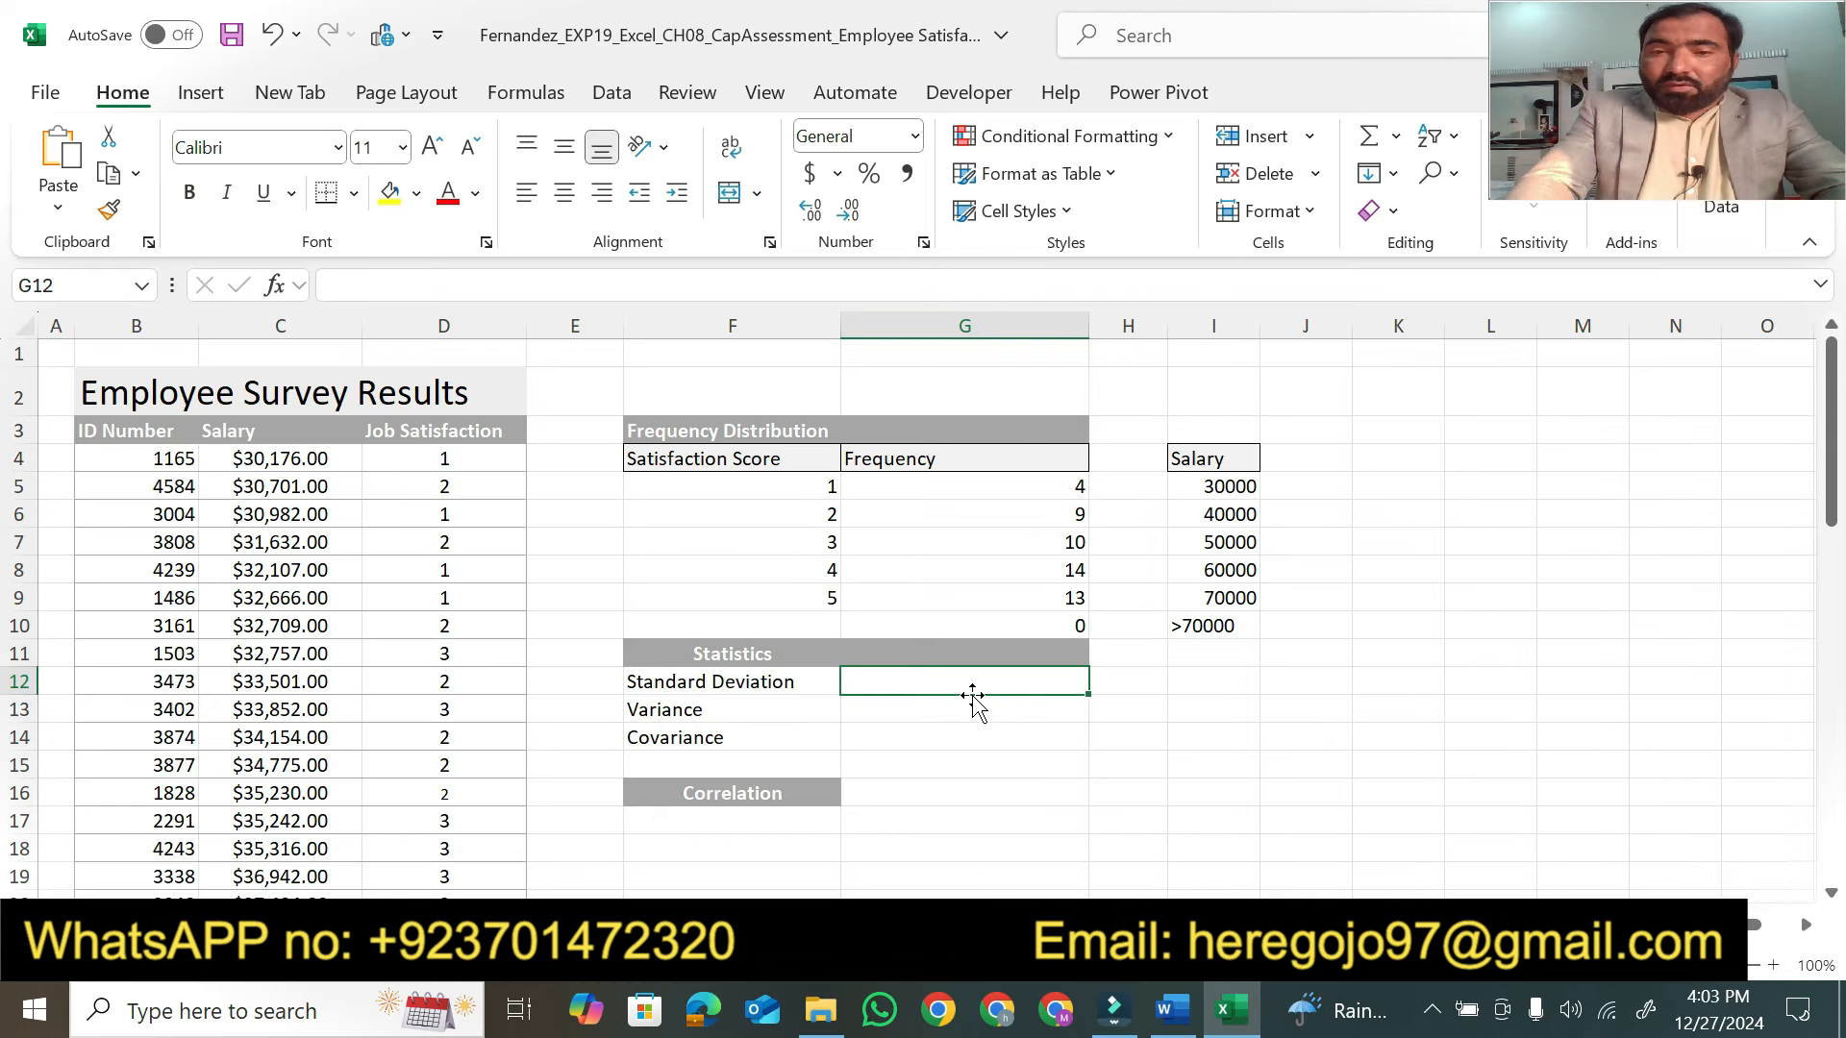
{"action": "type", "text": "=std"}
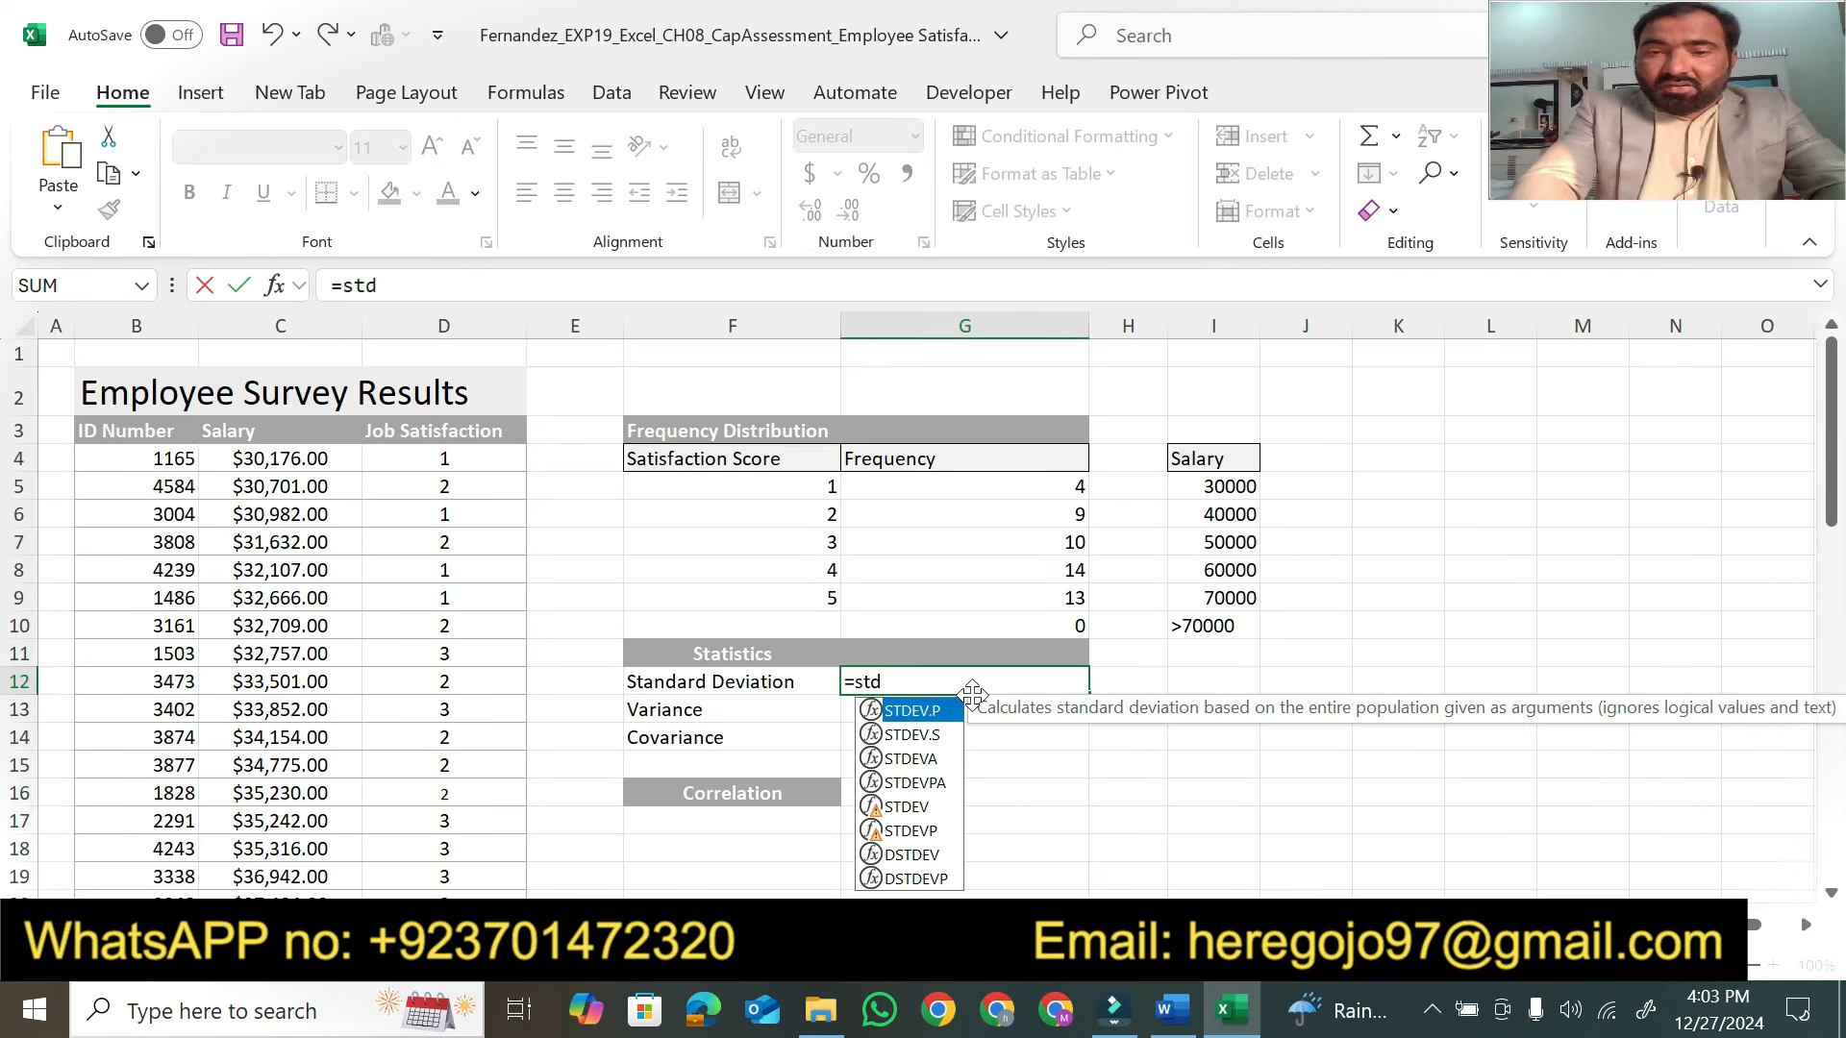
{"action": "key", "text": "Tab"}
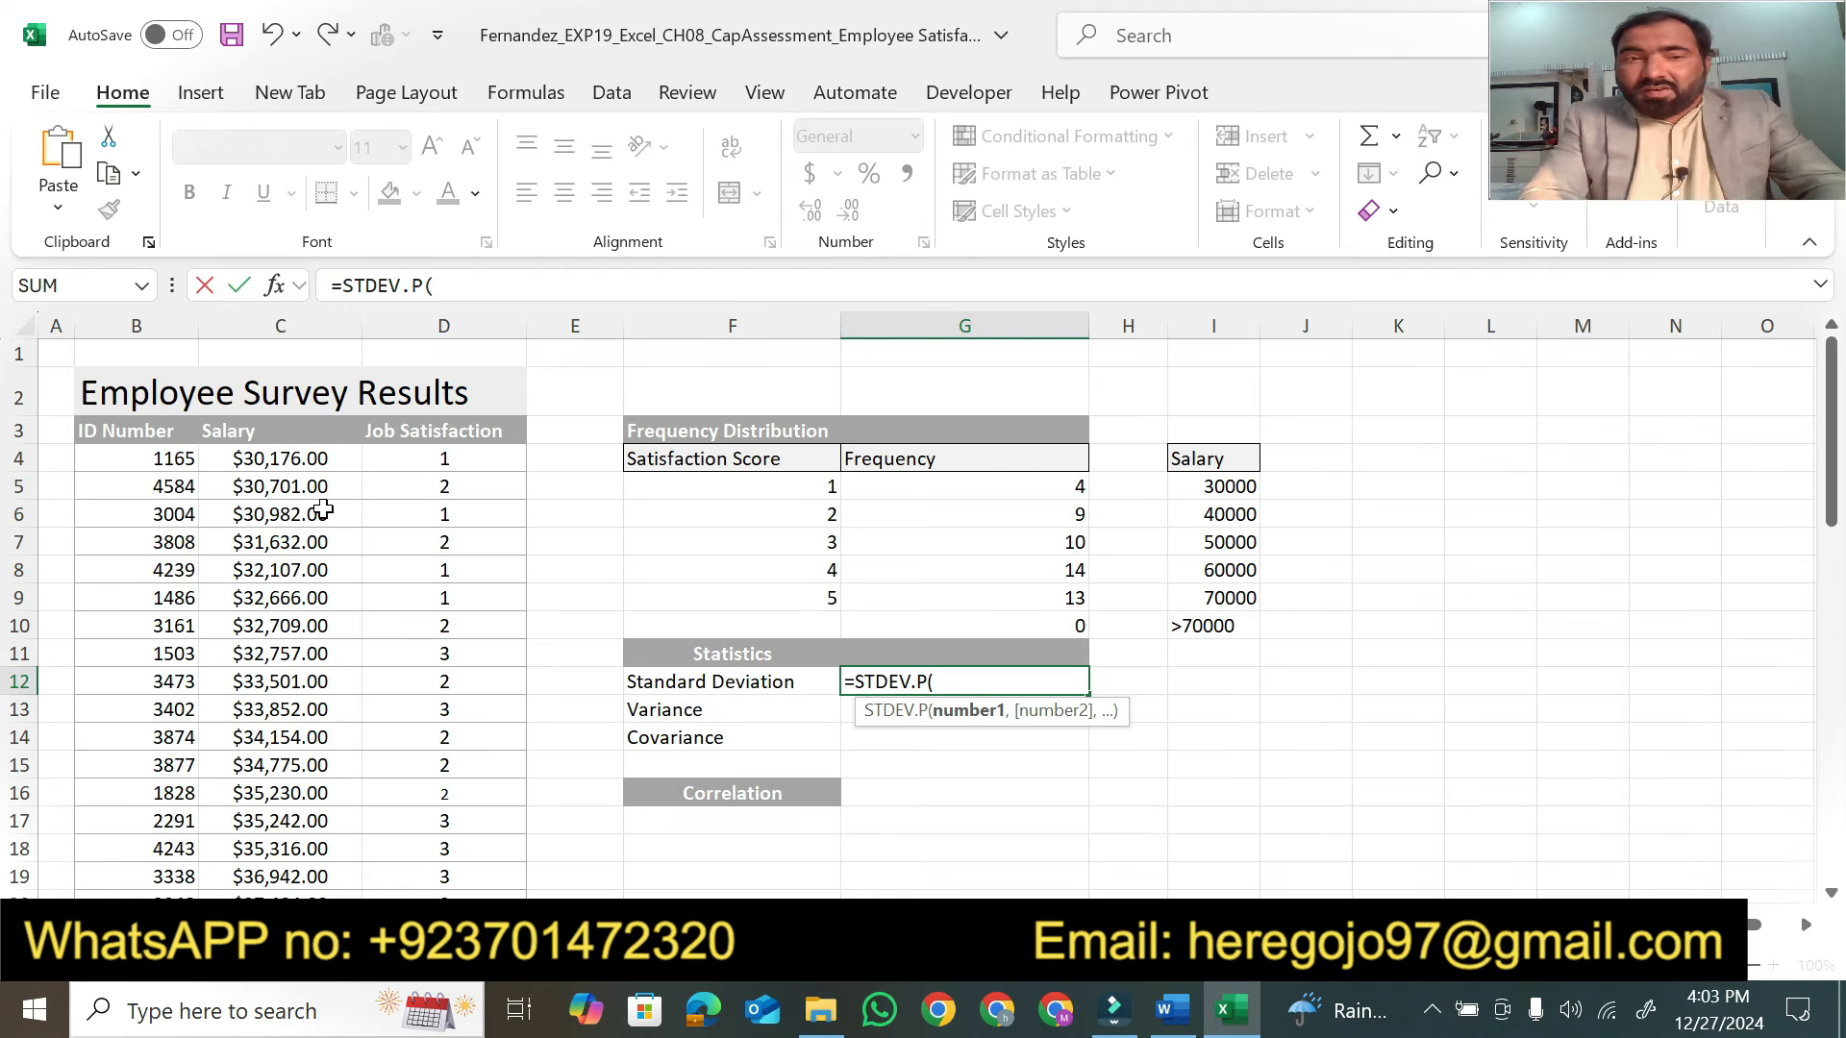
{"action": "left_click_drag", "start_coordinate": [234, 432], "coordinate": [281, 824]}
{"action": "key", "text": "Return"}
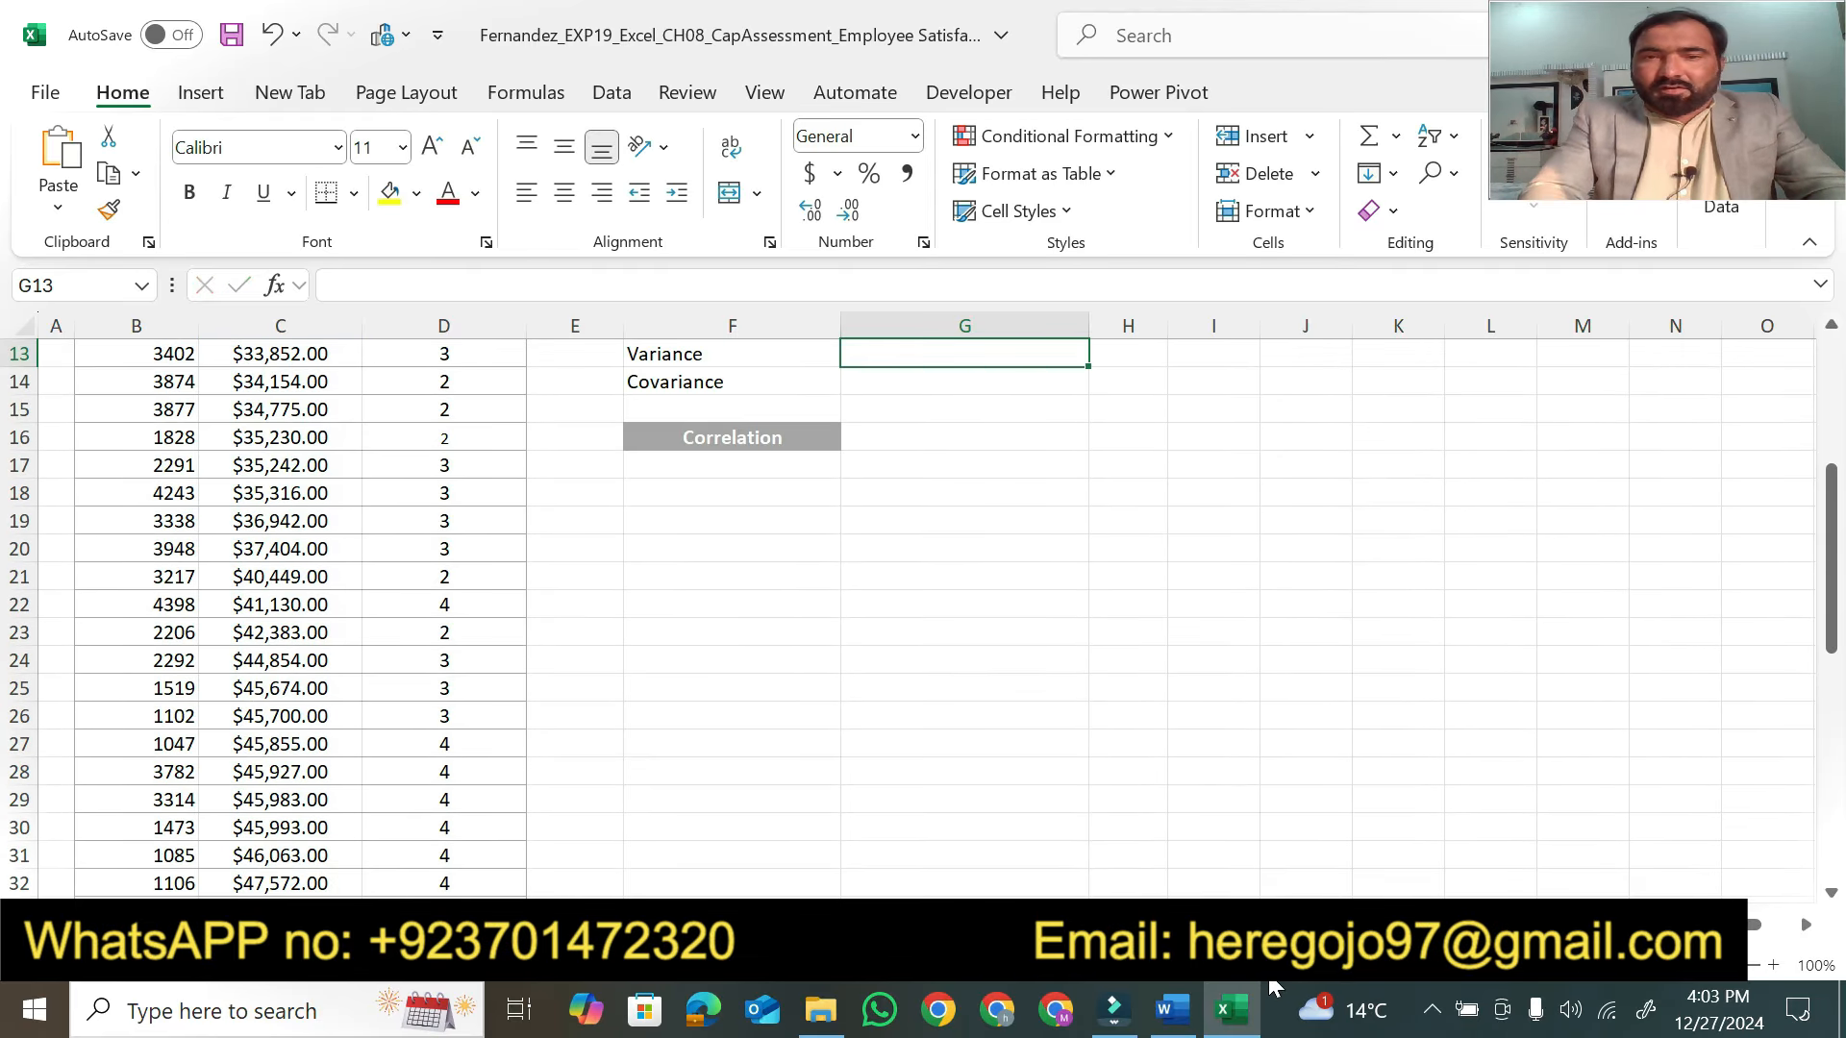
Check the standard deviation formula and its result in cell G12
{"action": "left_click_drag", "start_coordinate": [1837, 663], "coordinate": [1836, 592]}
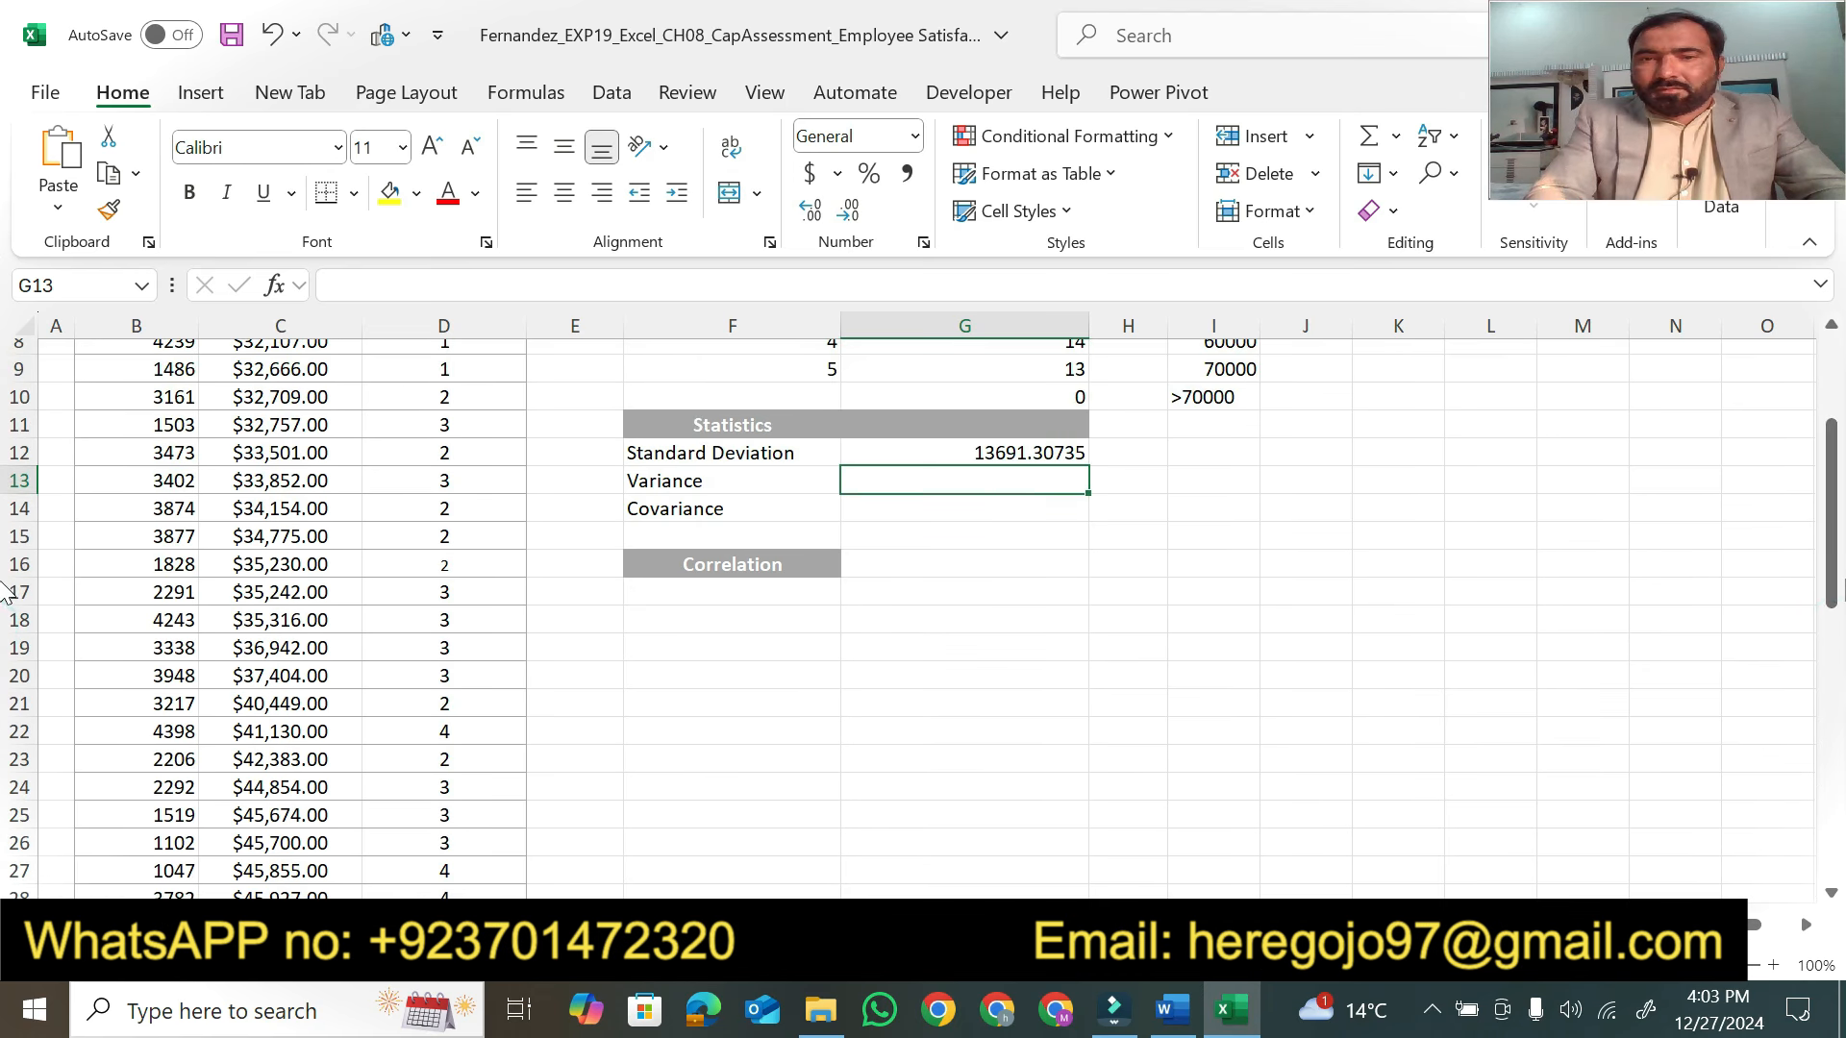
{"action": "left_click", "coordinate": [1039, 461]}
{"action": "left_click", "coordinate": [567, 288]}
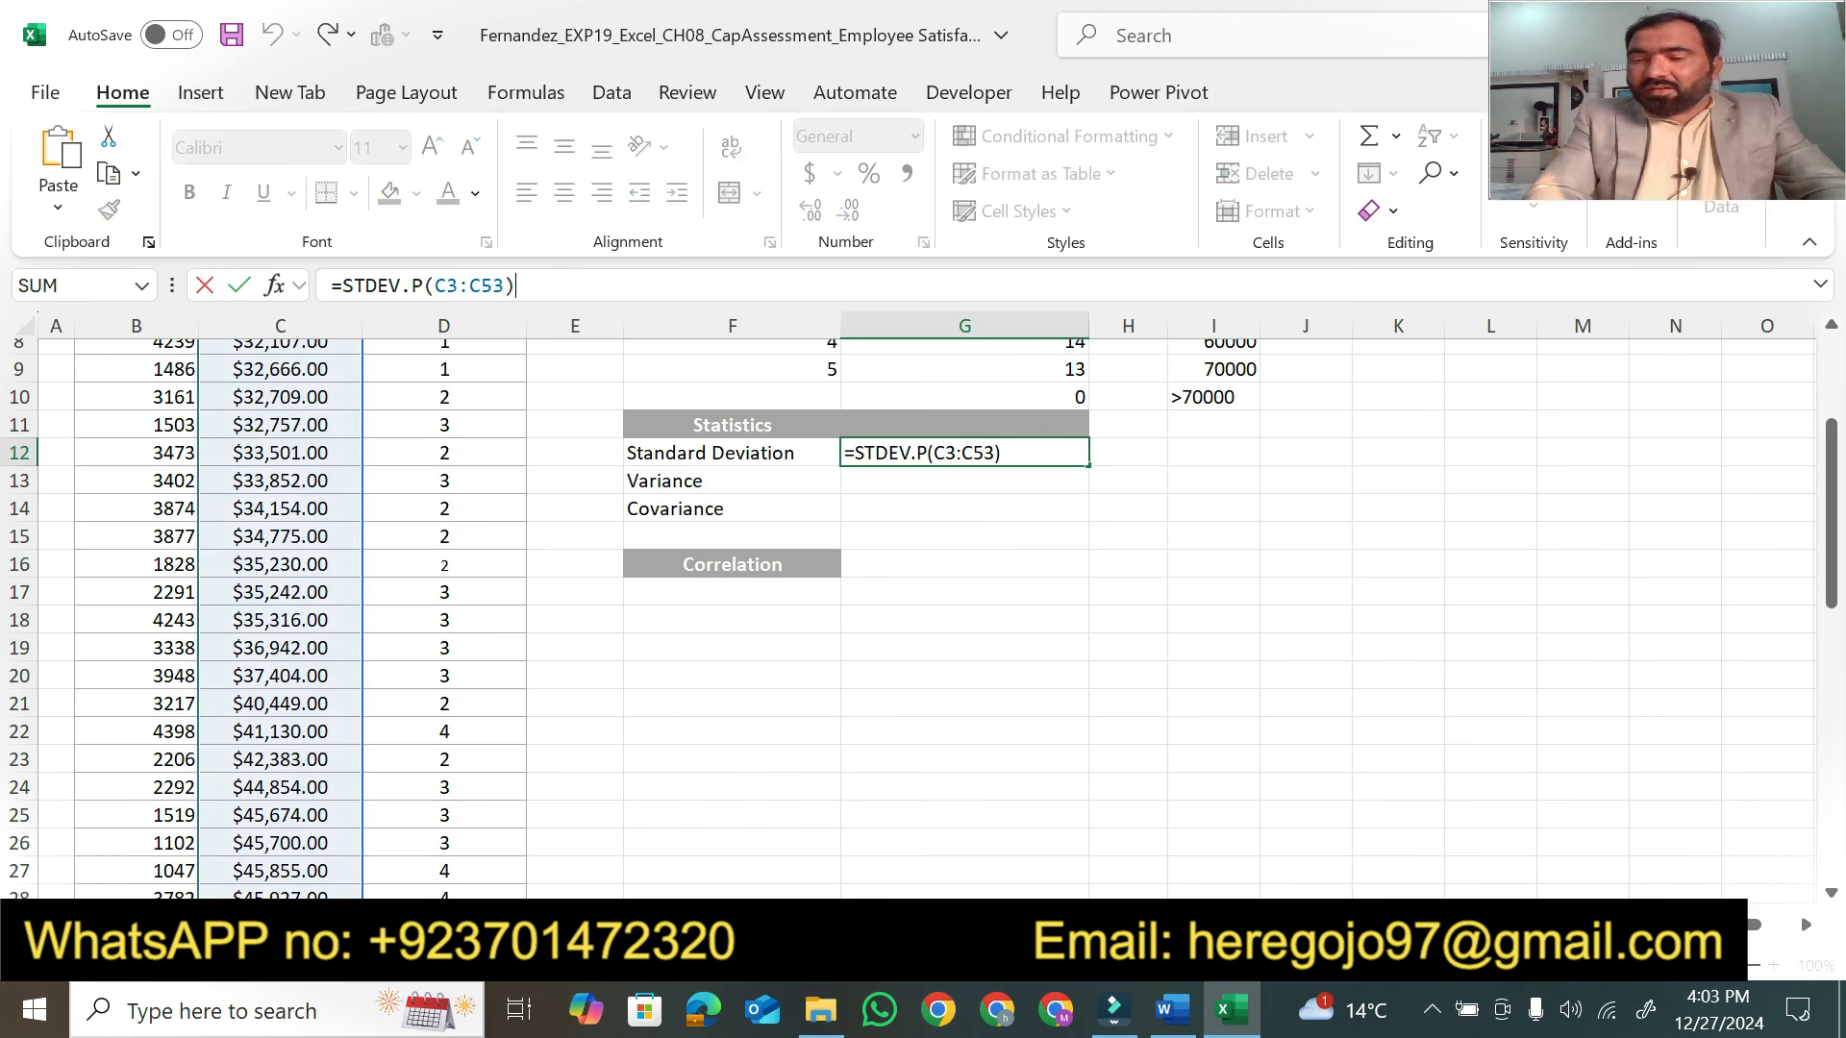
{"action": "key", "text": "Return"}
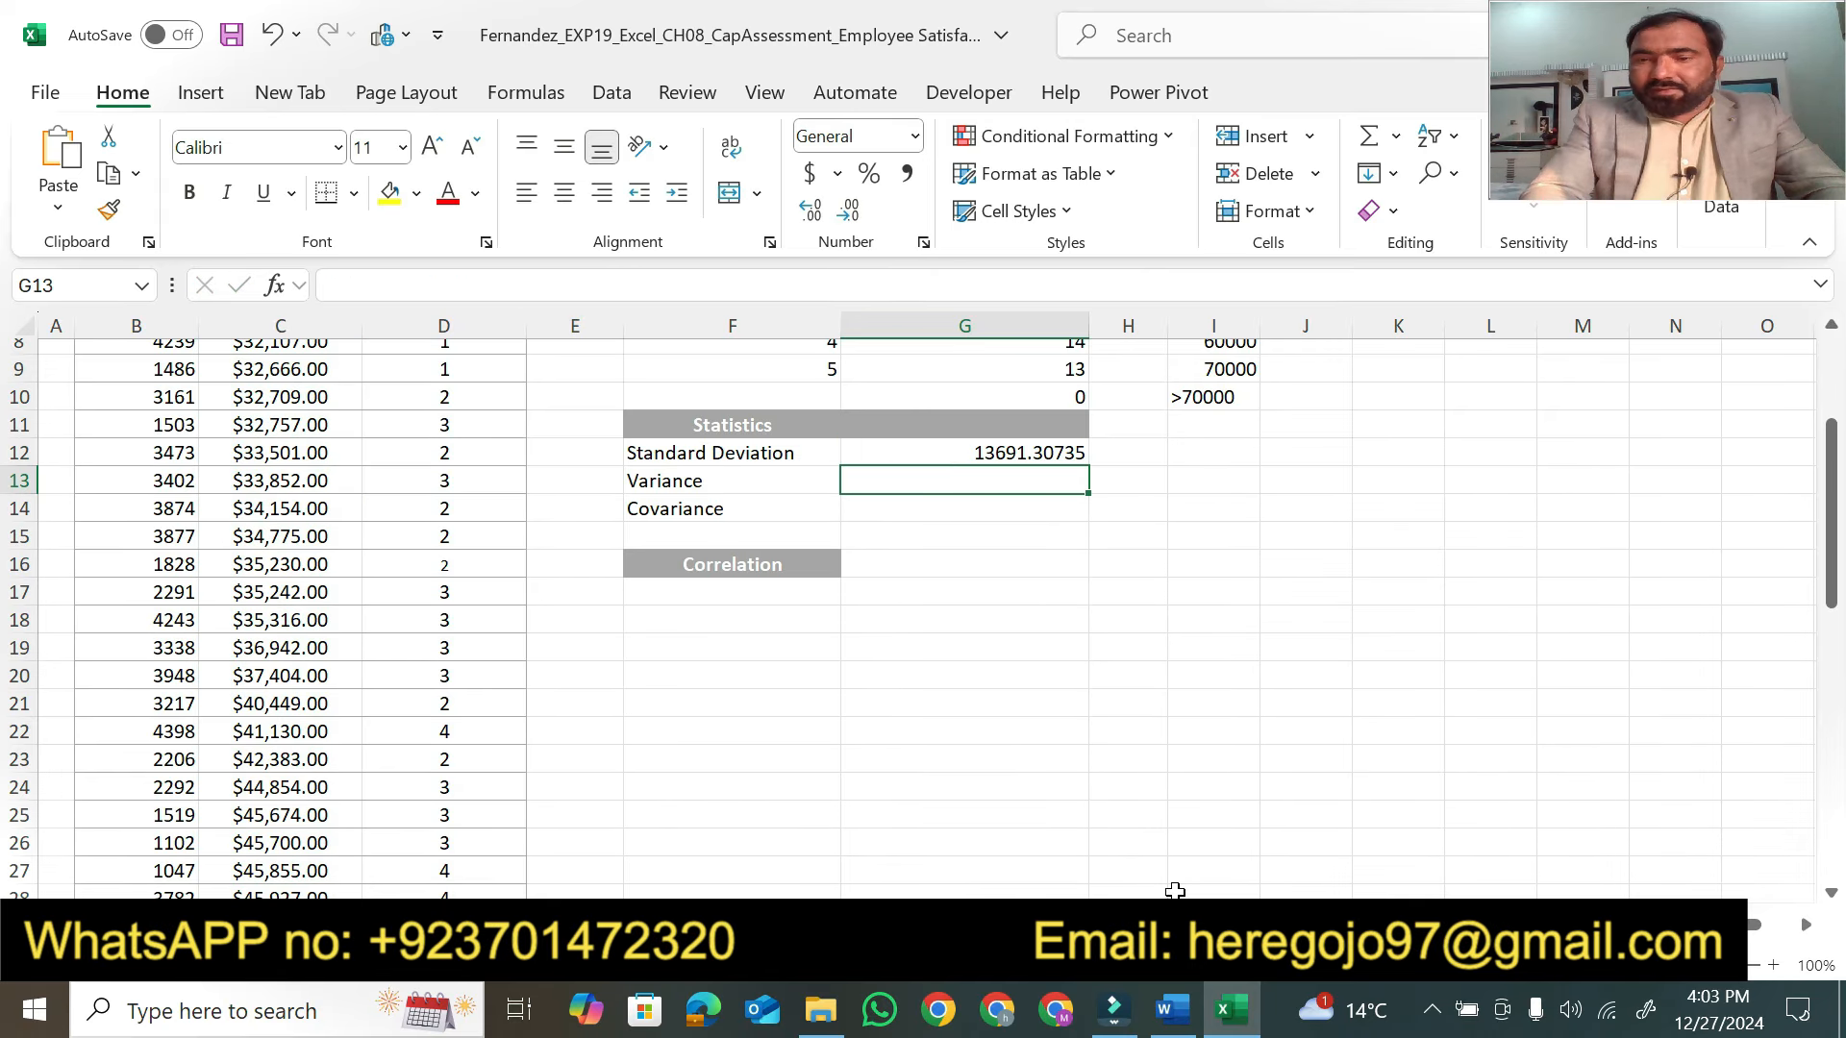
Return to the Word document and highlight "Enter a function in cell G13" in instruction 4
{"action": "left_click", "coordinate": [1172, 1010]}
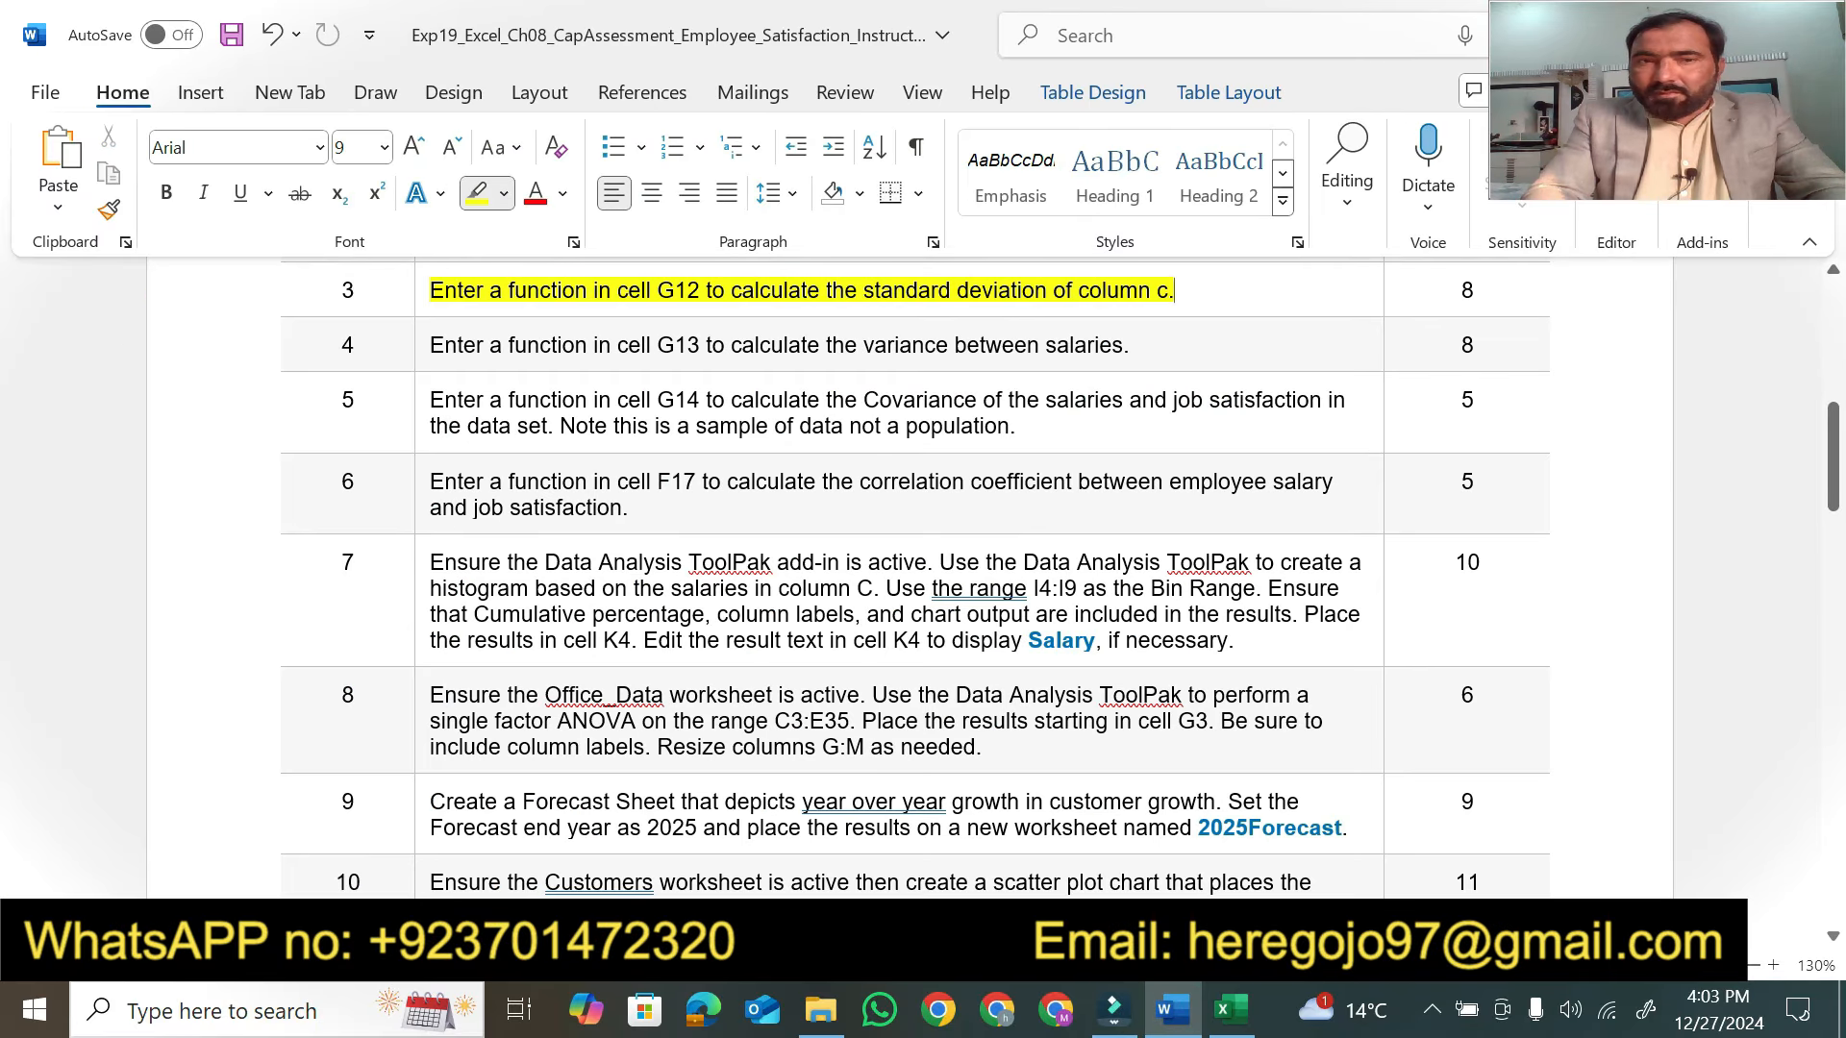
{"action": "left_click_drag", "start_coordinate": [1834, 473], "coordinate": [1836, 480]}
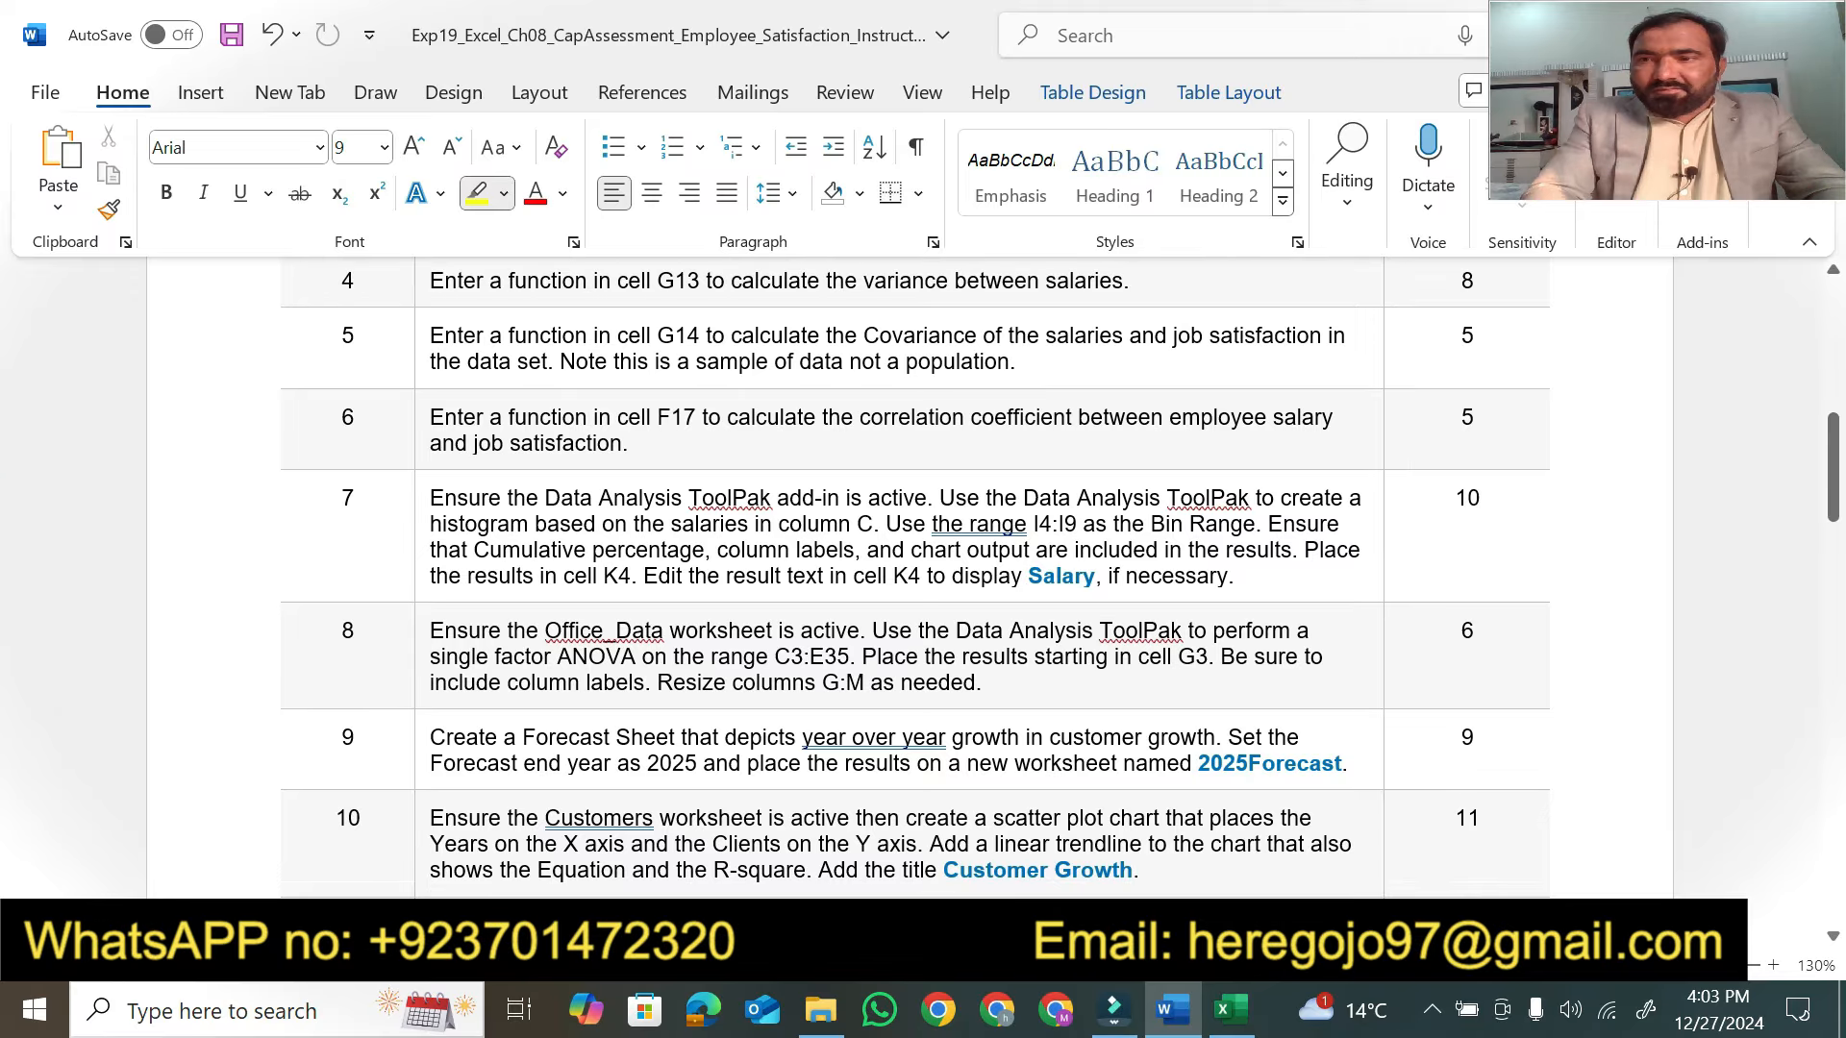
{"action": "left_click", "coordinate": [1831, 269]}
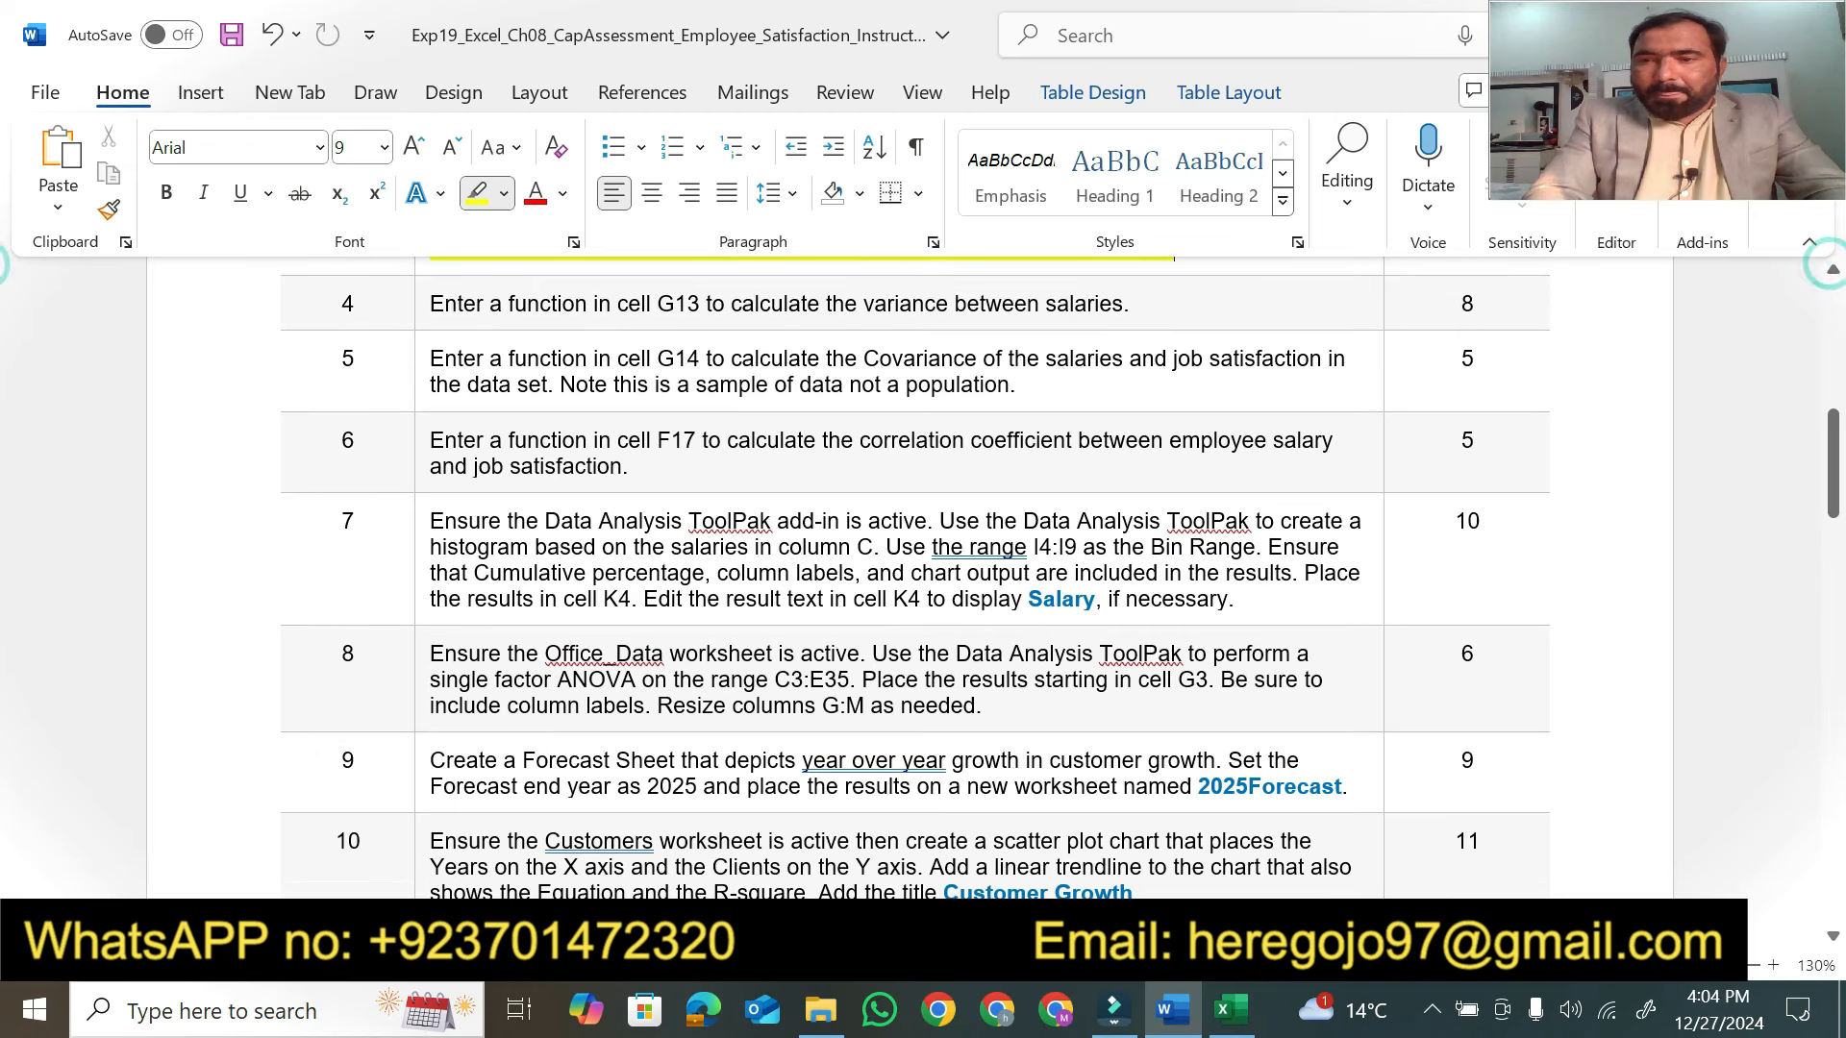
{"action": "left_click", "coordinate": [1767, 963]}
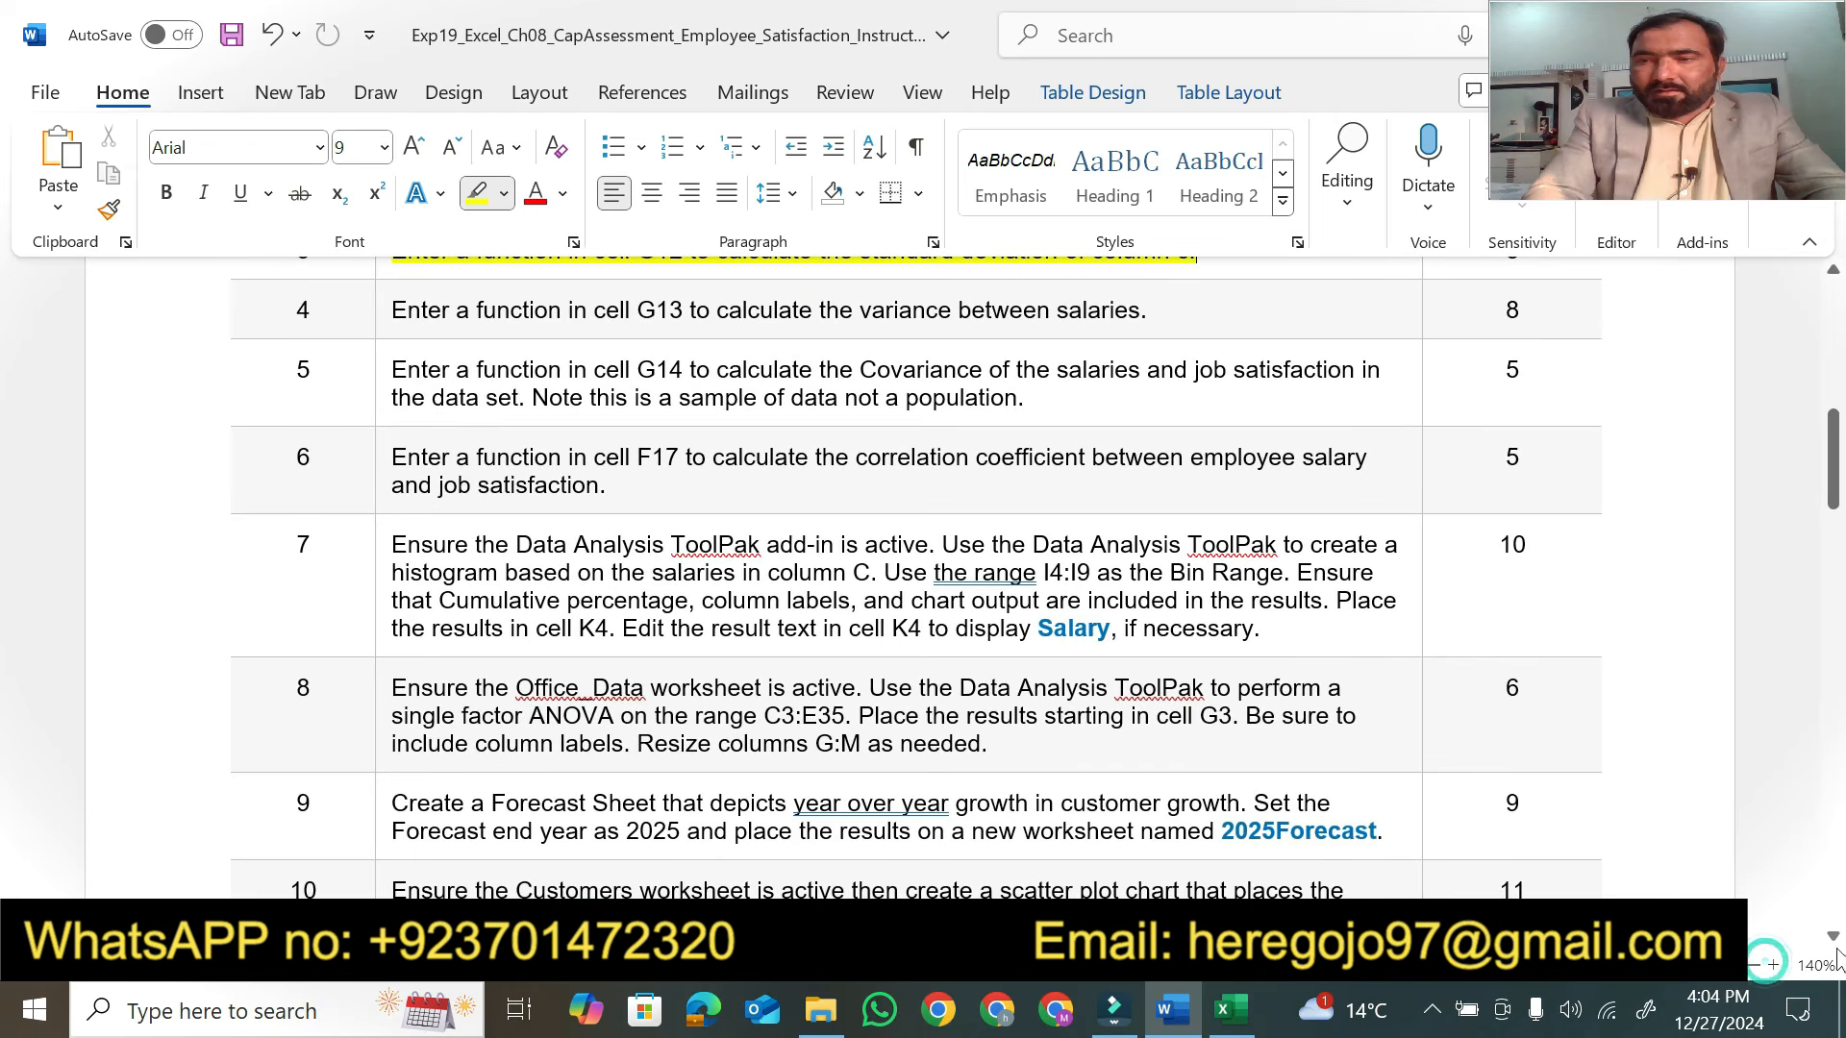
{"action": "left_click", "coordinate": [1832, 934]}
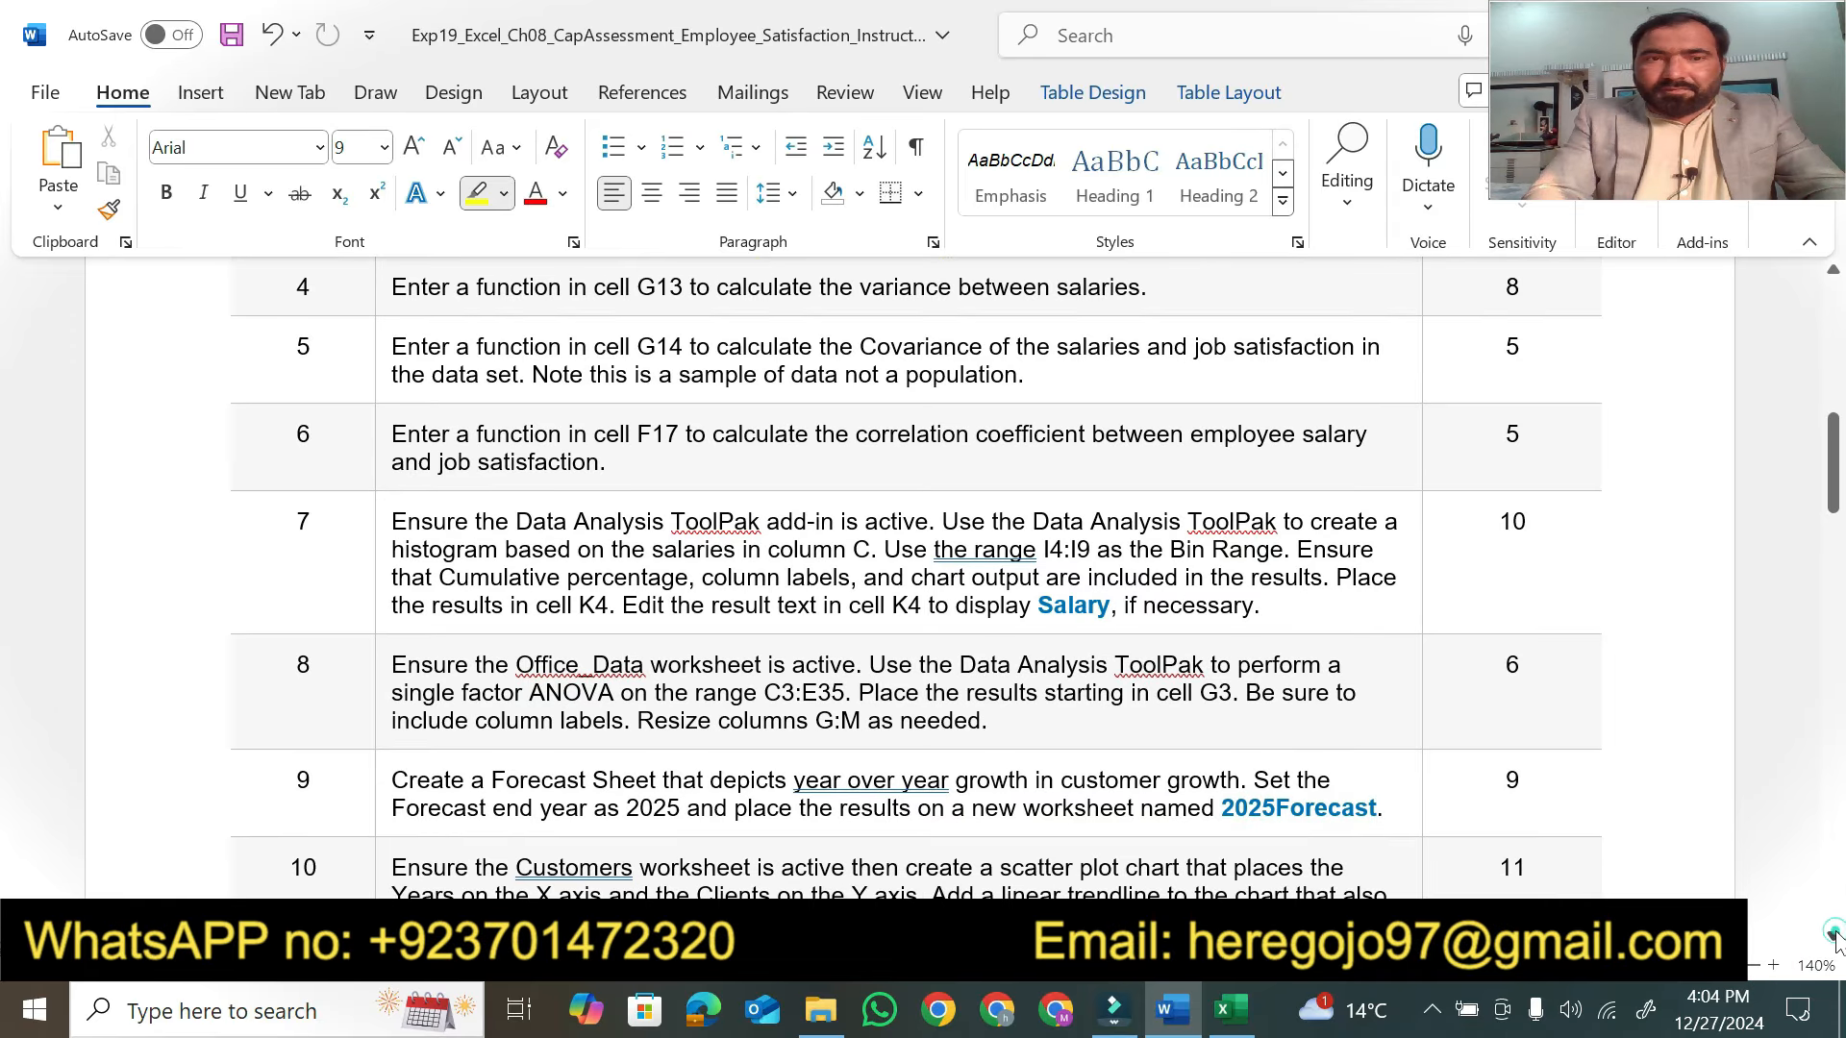
{"action": "left_click_drag", "start_coordinate": [390, 281], "coordinate": [684, 289]}
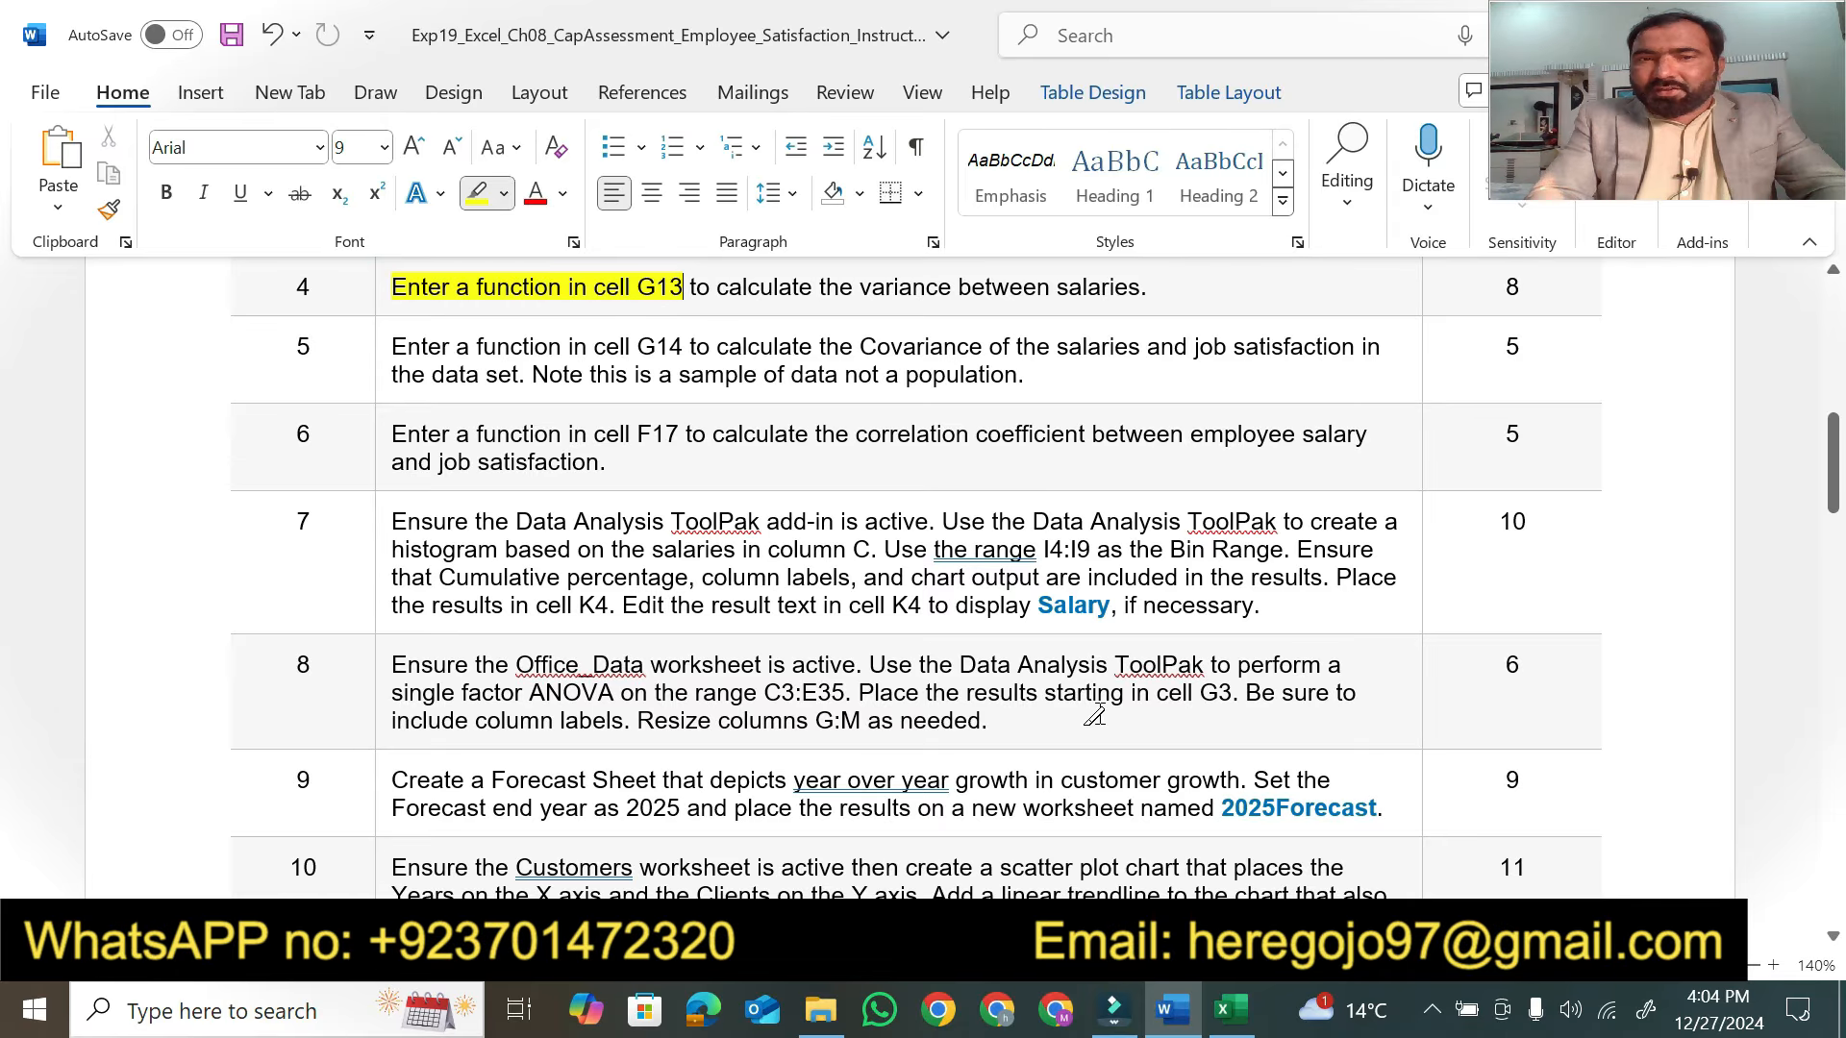
Highlight the rest of instruction 4, "to calculate the variance between salaries.", in the Word document
{"action": "left_click", "coordinate": [1230, 1010]}
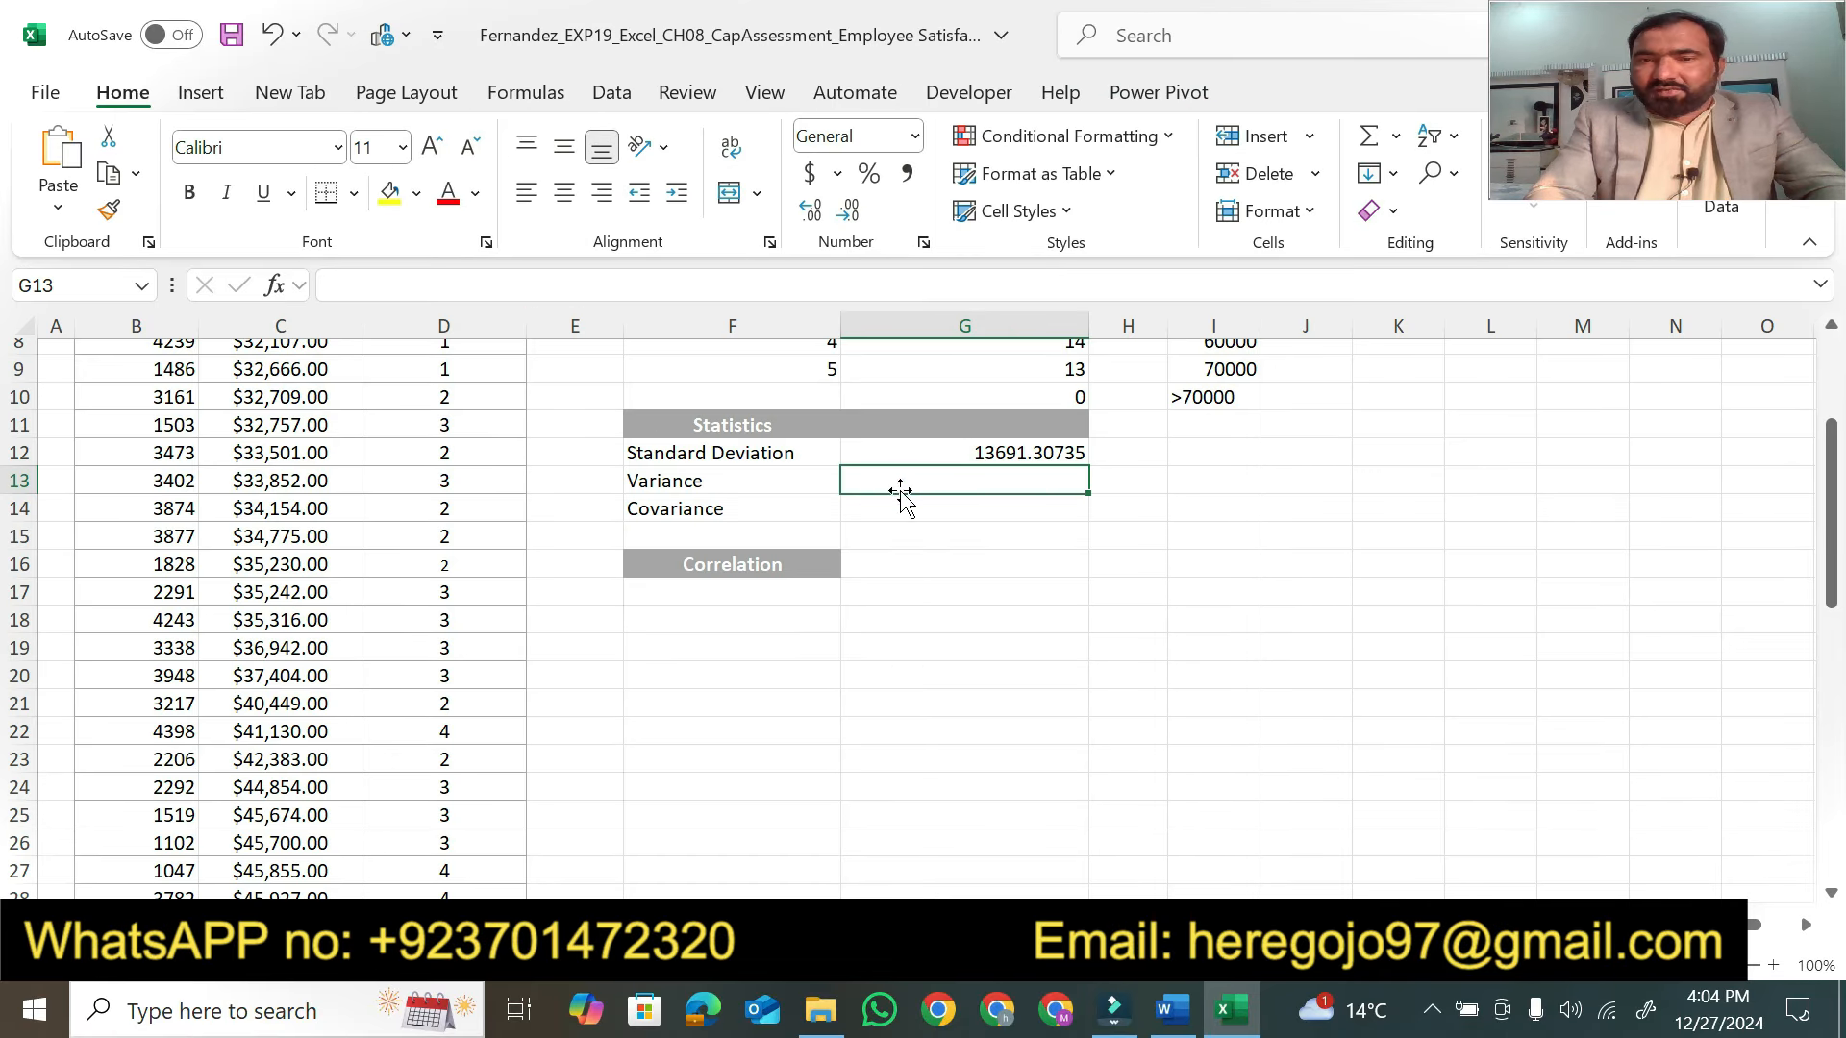
{"action": "left_click", "coordinate": [1172, 1010]}
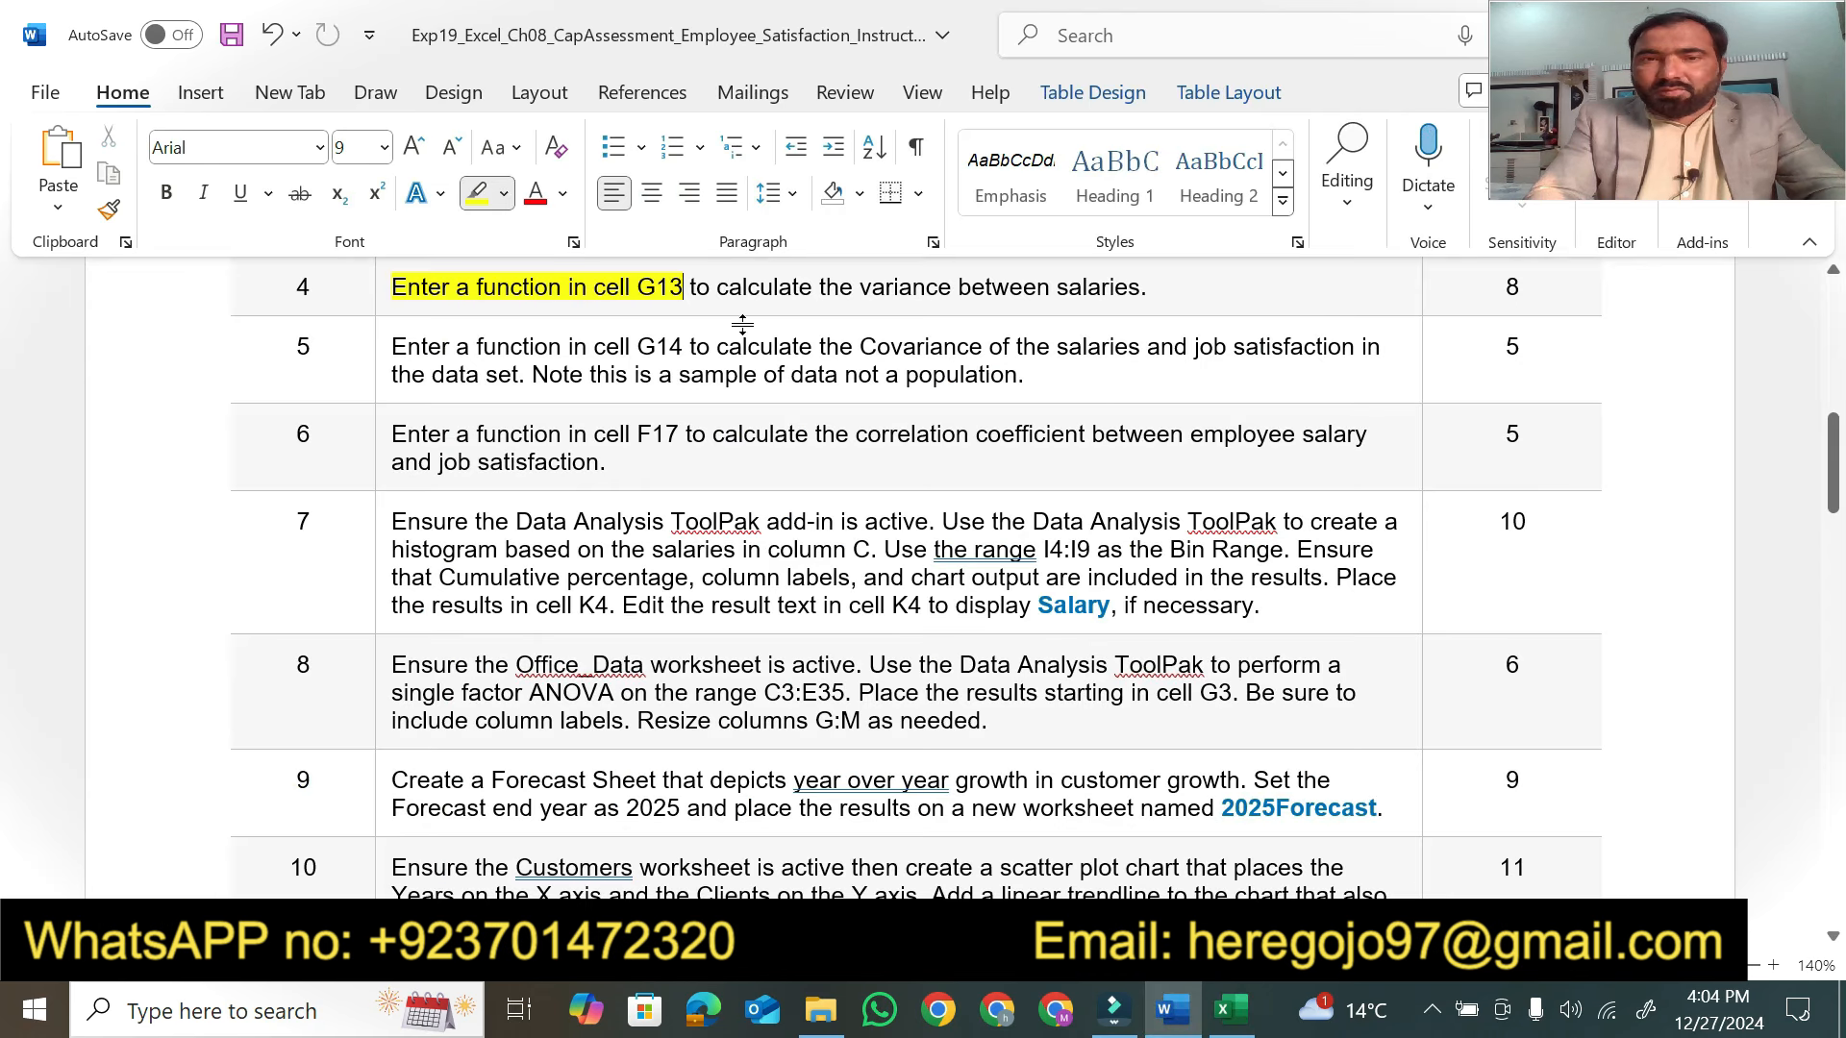
{"action": "mouse_move", "coordinate": [686, 287]}
{"action": "left_mouse_down"}
{"action": "mouse_move", "coordinate": [1178, 285]}
{"action": "mouse_move", "coordinate": [1146, 285]}
{"action": "left_mouse_up"}
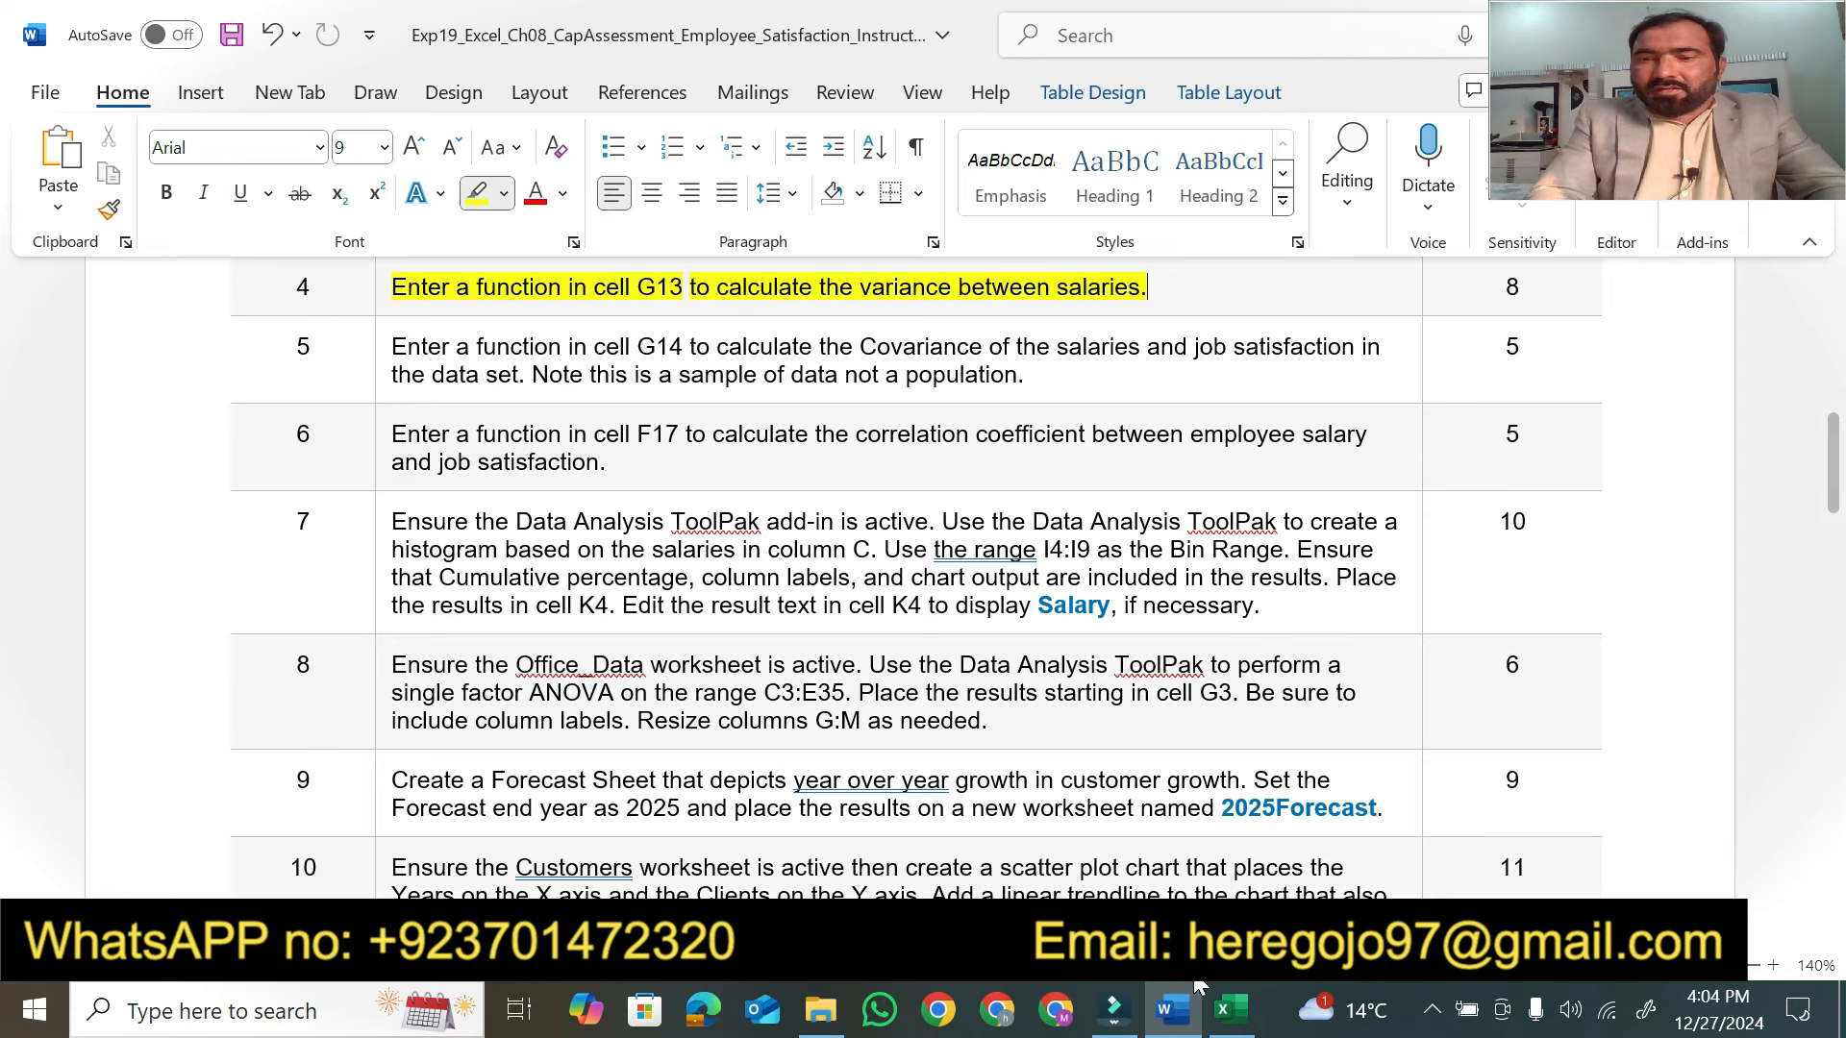
Switch to Excel, enter =VAR.P(C3:C53) in cell G13 for the salary variance, and check the finished formula
{"action": "left_click", "coordinate": [1218, 1012]}
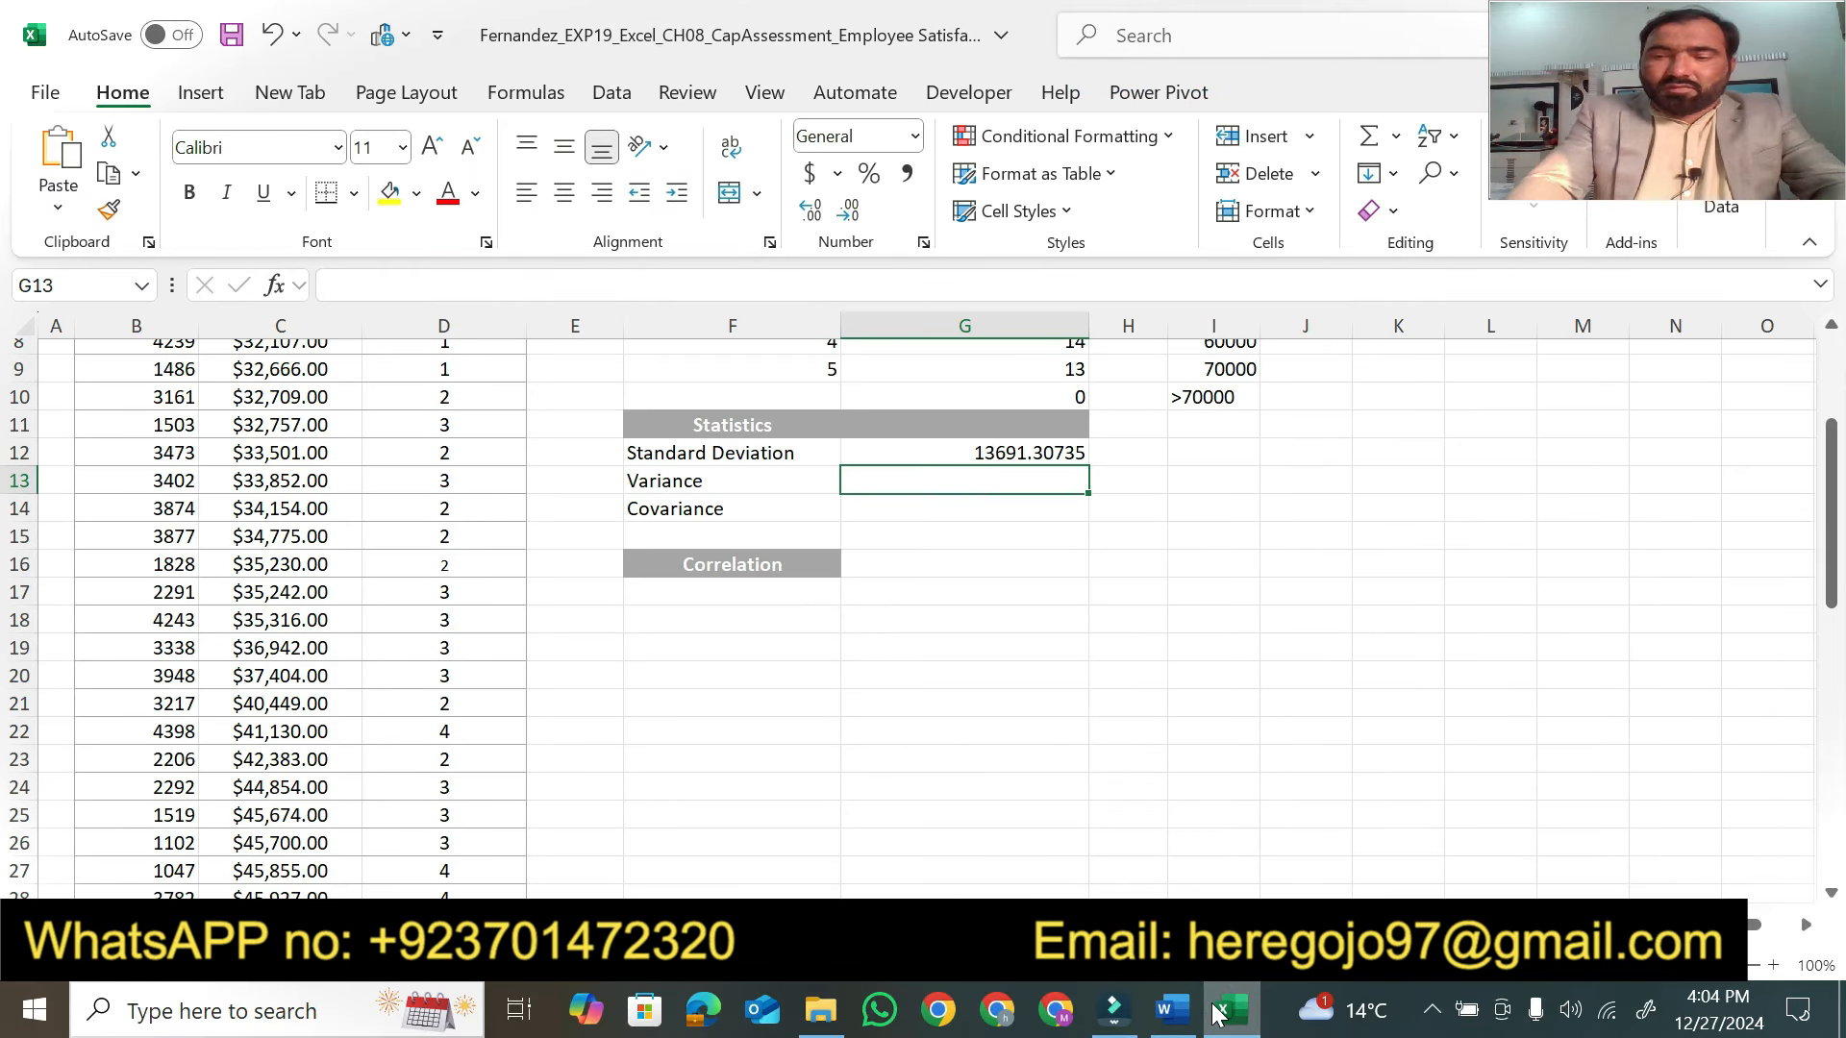
{"action": "type", "text": "="}
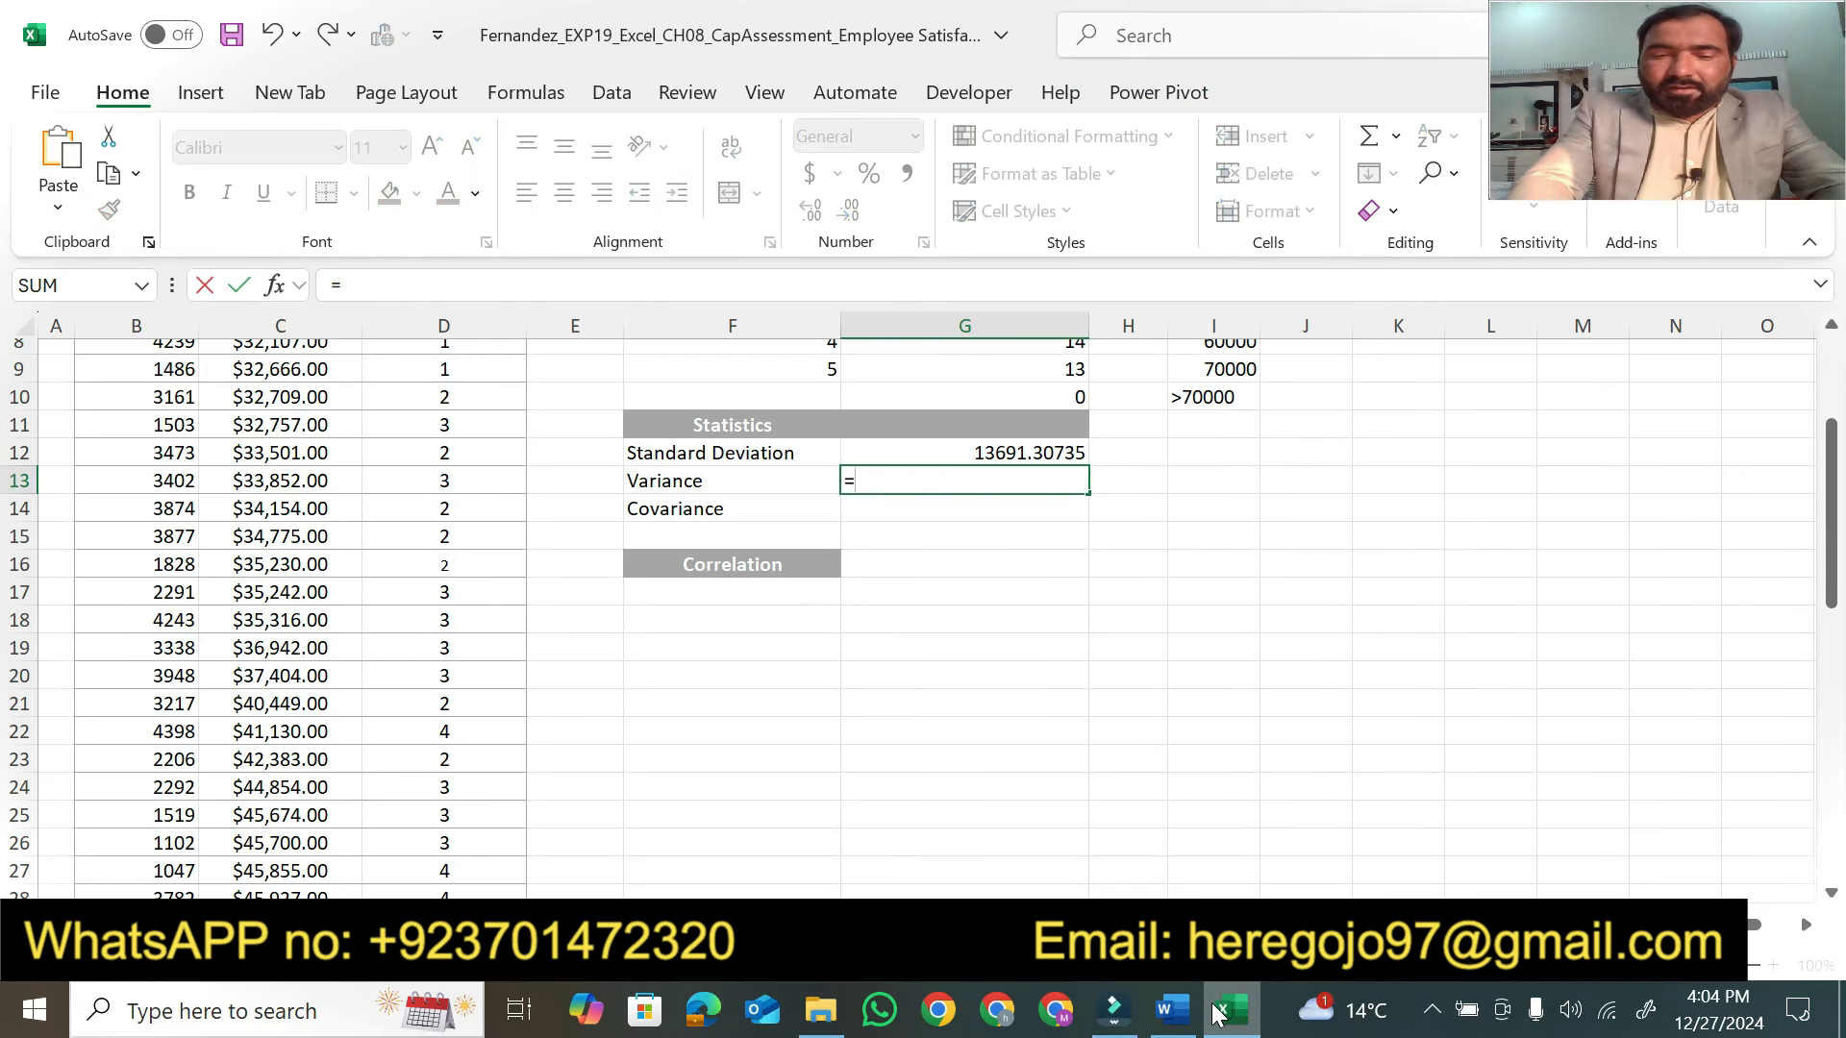
{"action": "type", "text": "var"}
{"action": "key", "text": "Tab"}
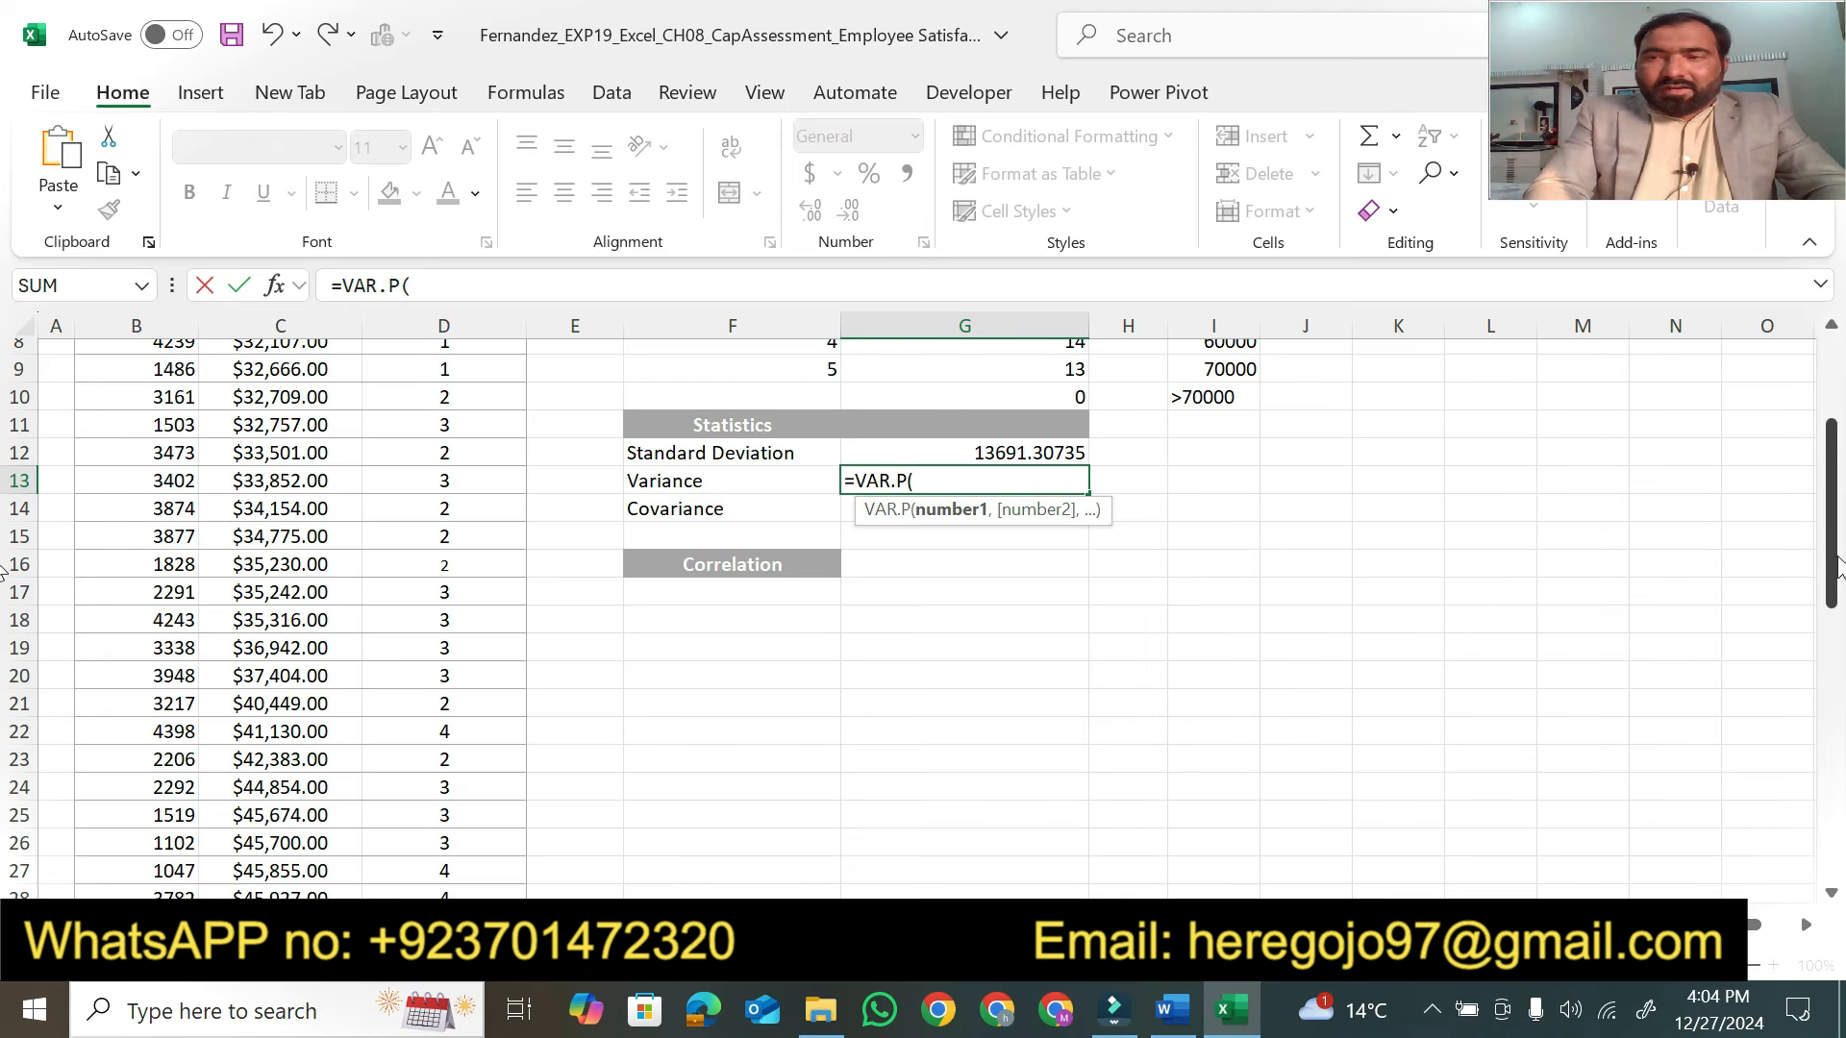
{"action": "left_click_drag", "start_coordinate": [1829, 577], "coordinate": [1829, 496]}
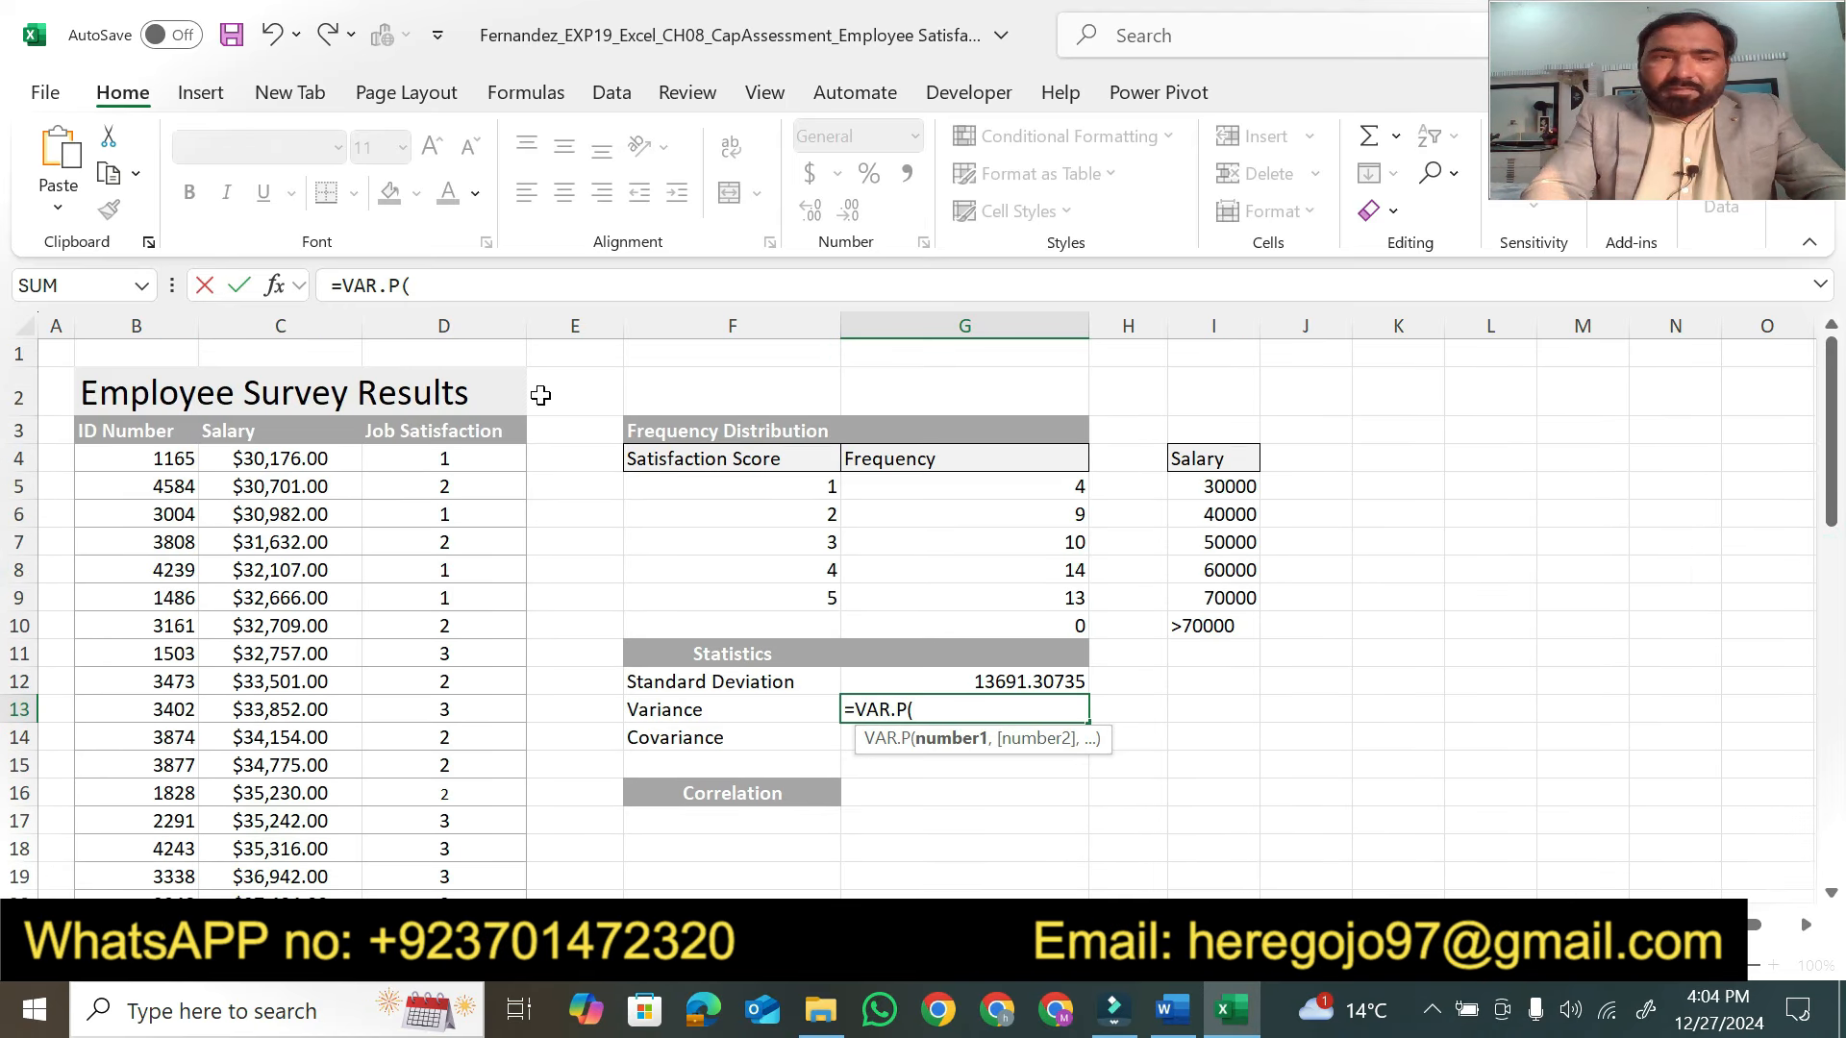
{"action": "left_click_drag", "start_coordinate": [234, 426], "coordinate": [292, 829]}
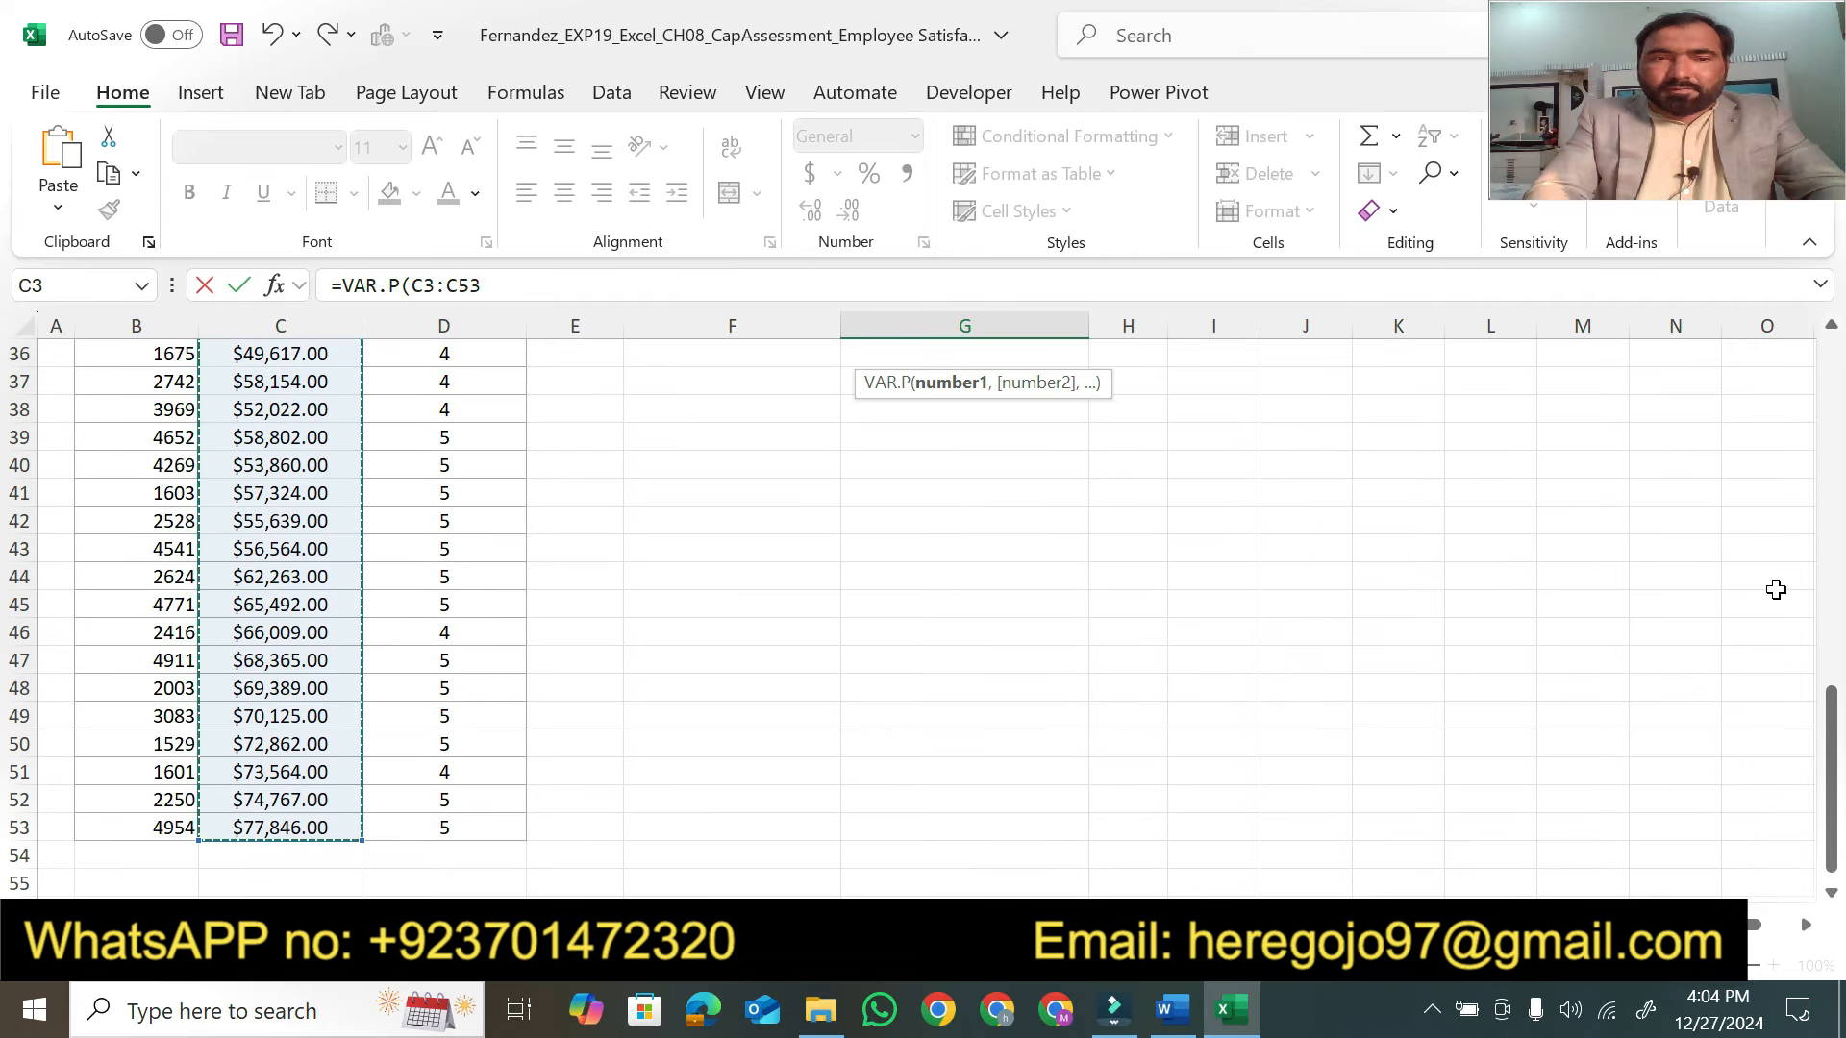
{"action": "left_click_drag", "start_coordinate": [1827, 784], "coordinate": [1837, 456]}
{"action": "key", "text": "Return"}
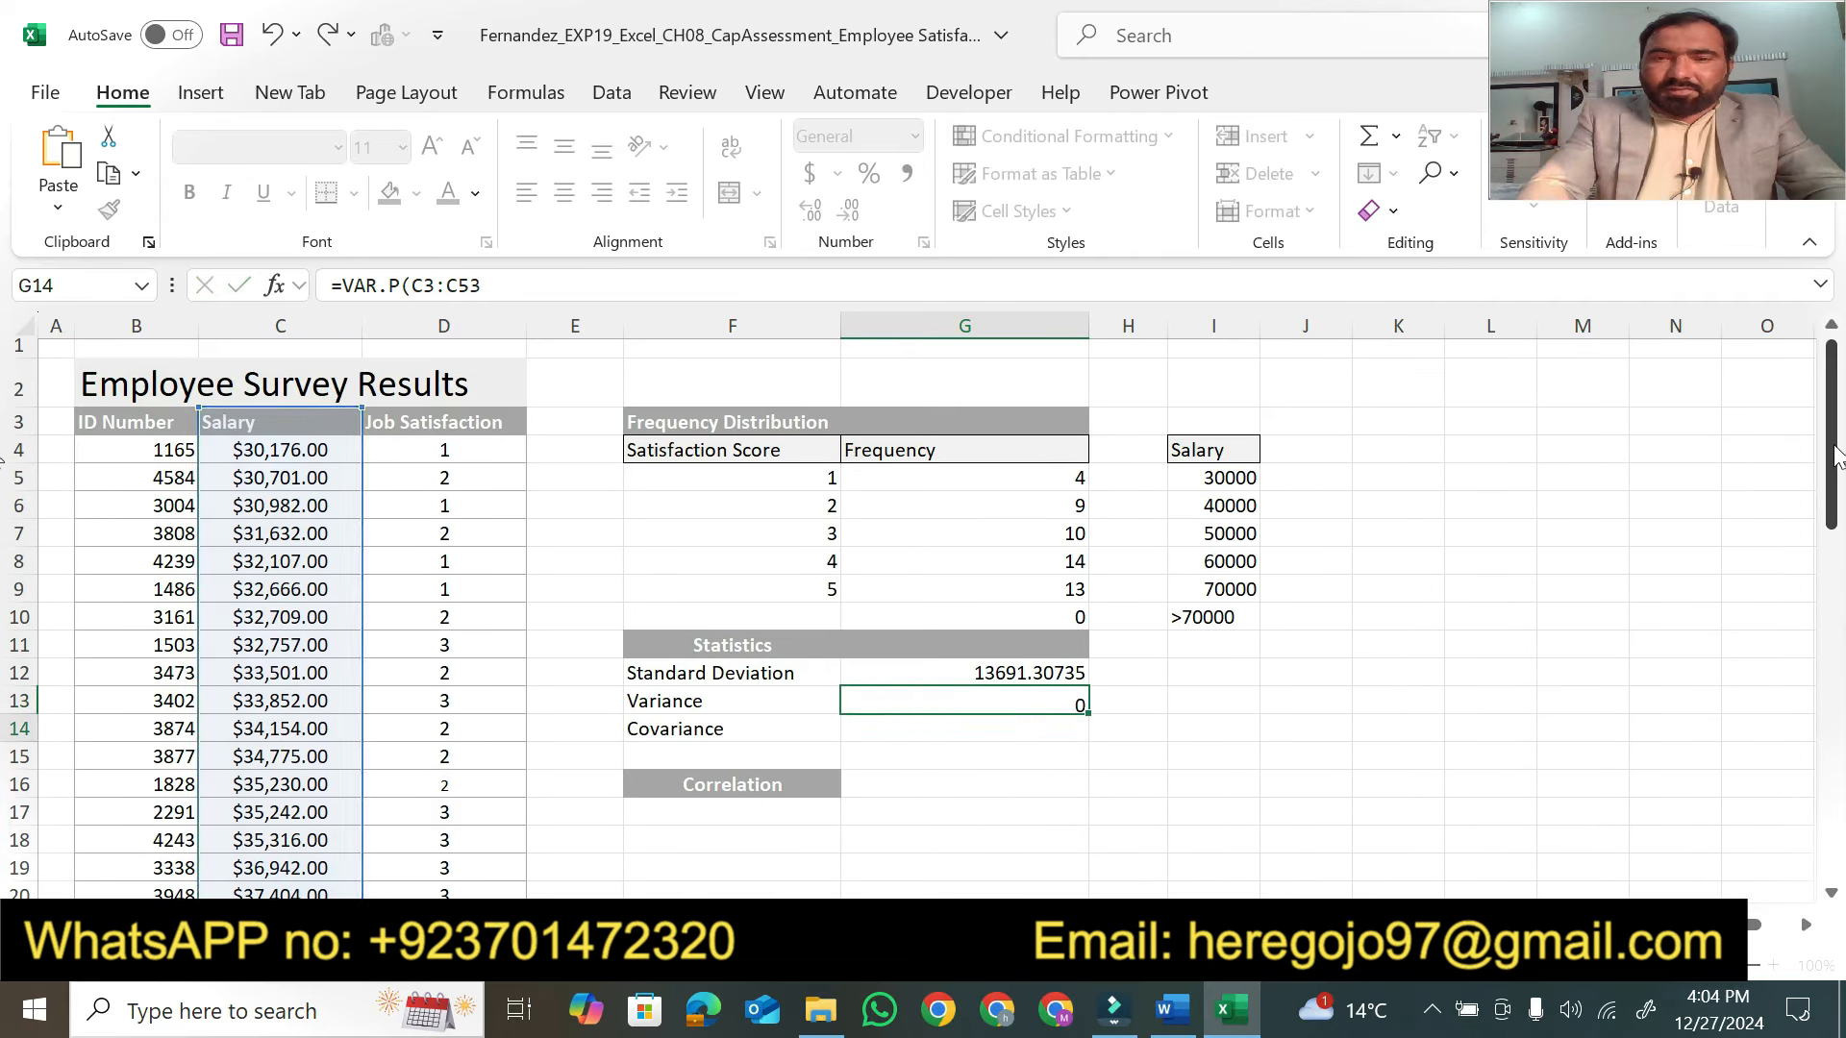
{"action": "left_click", "coordinate": [1024, 707]}
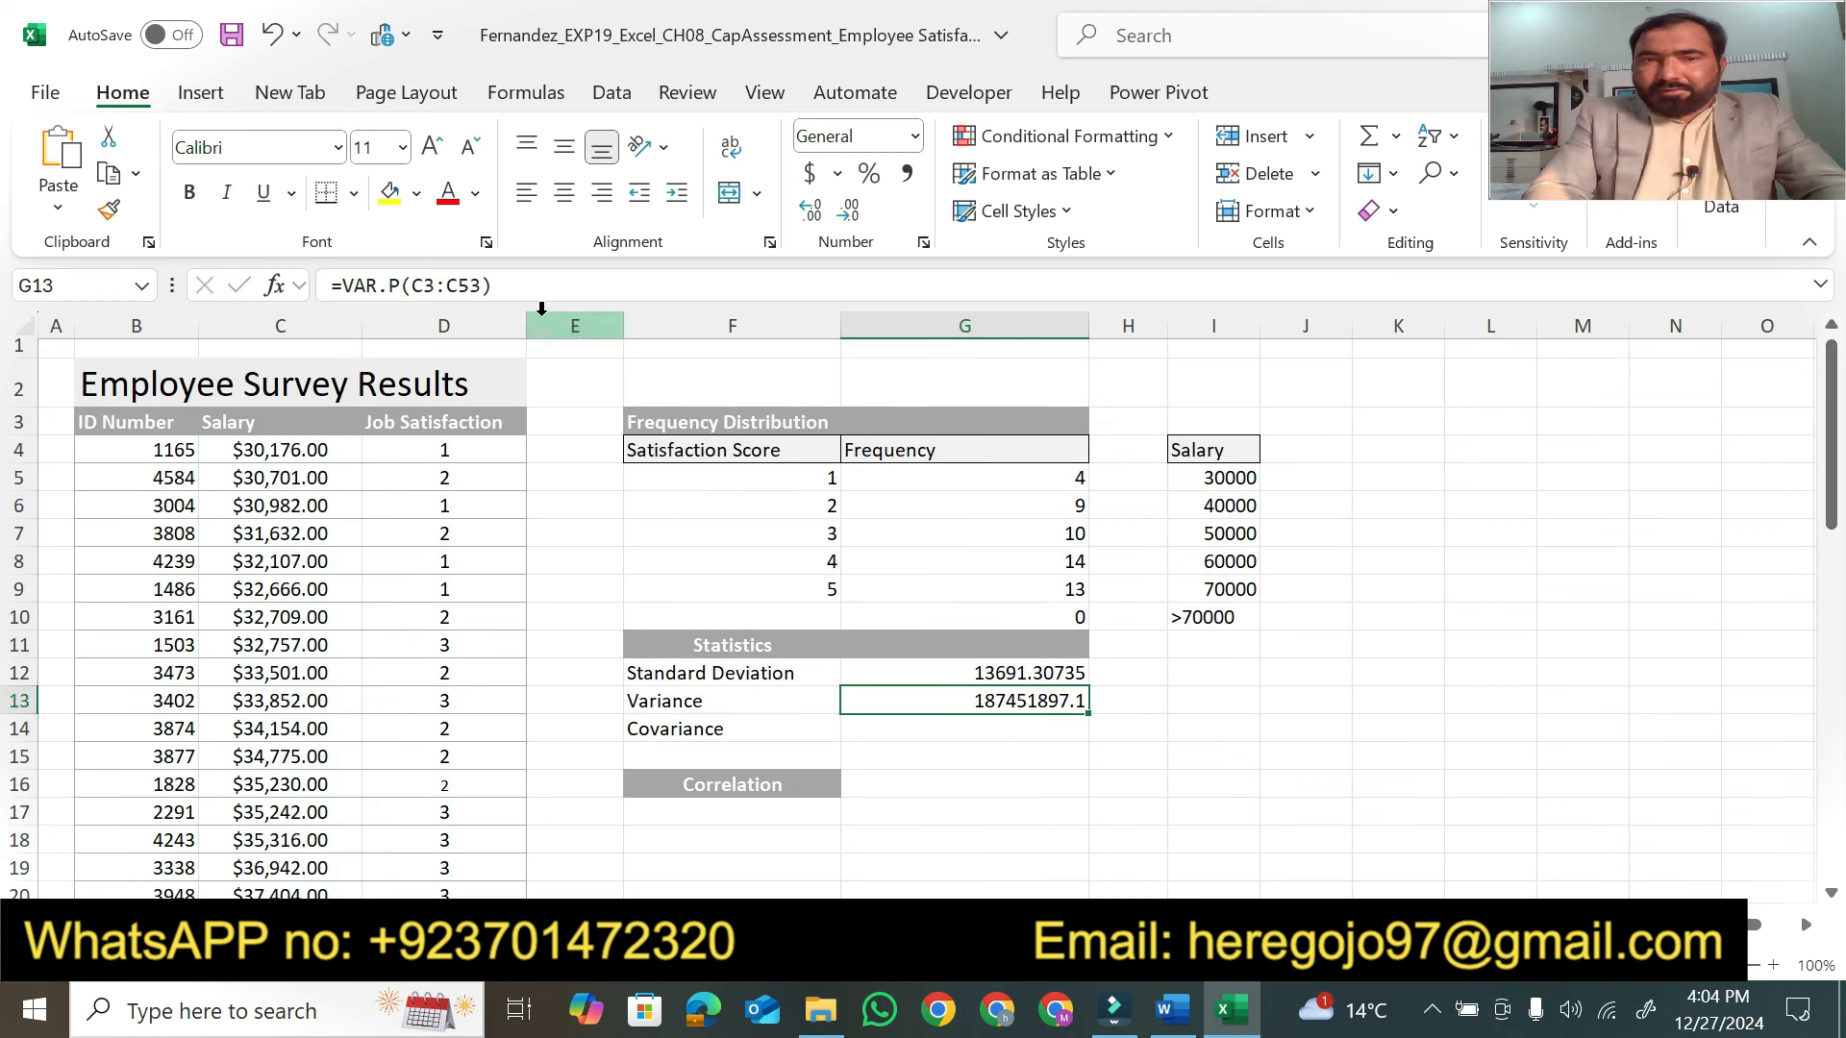
Highlight "Enter a function in cell G14" in instruction 5 of the Word document and go to cell G14 in Excel
{"action": "left_click", "coordinate": [1171, 1010]}
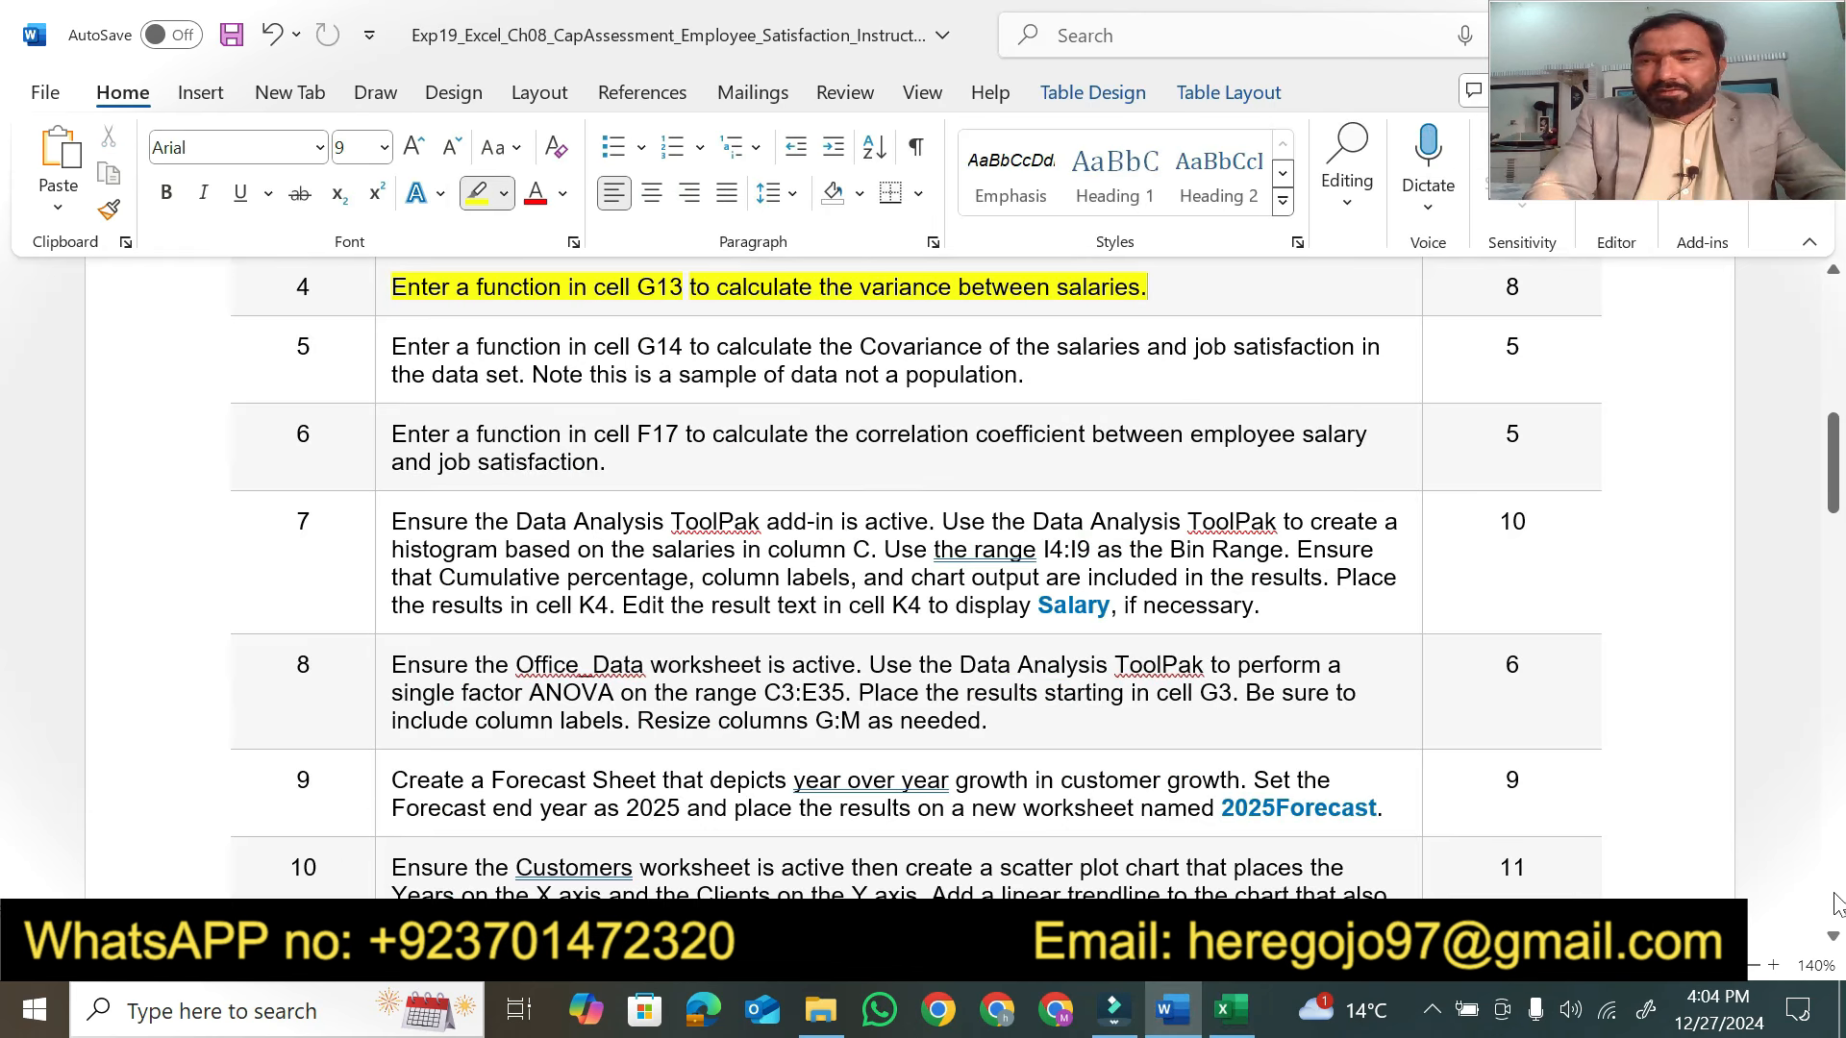
{"action": "left_click", "coordinate": [1833, 938]}
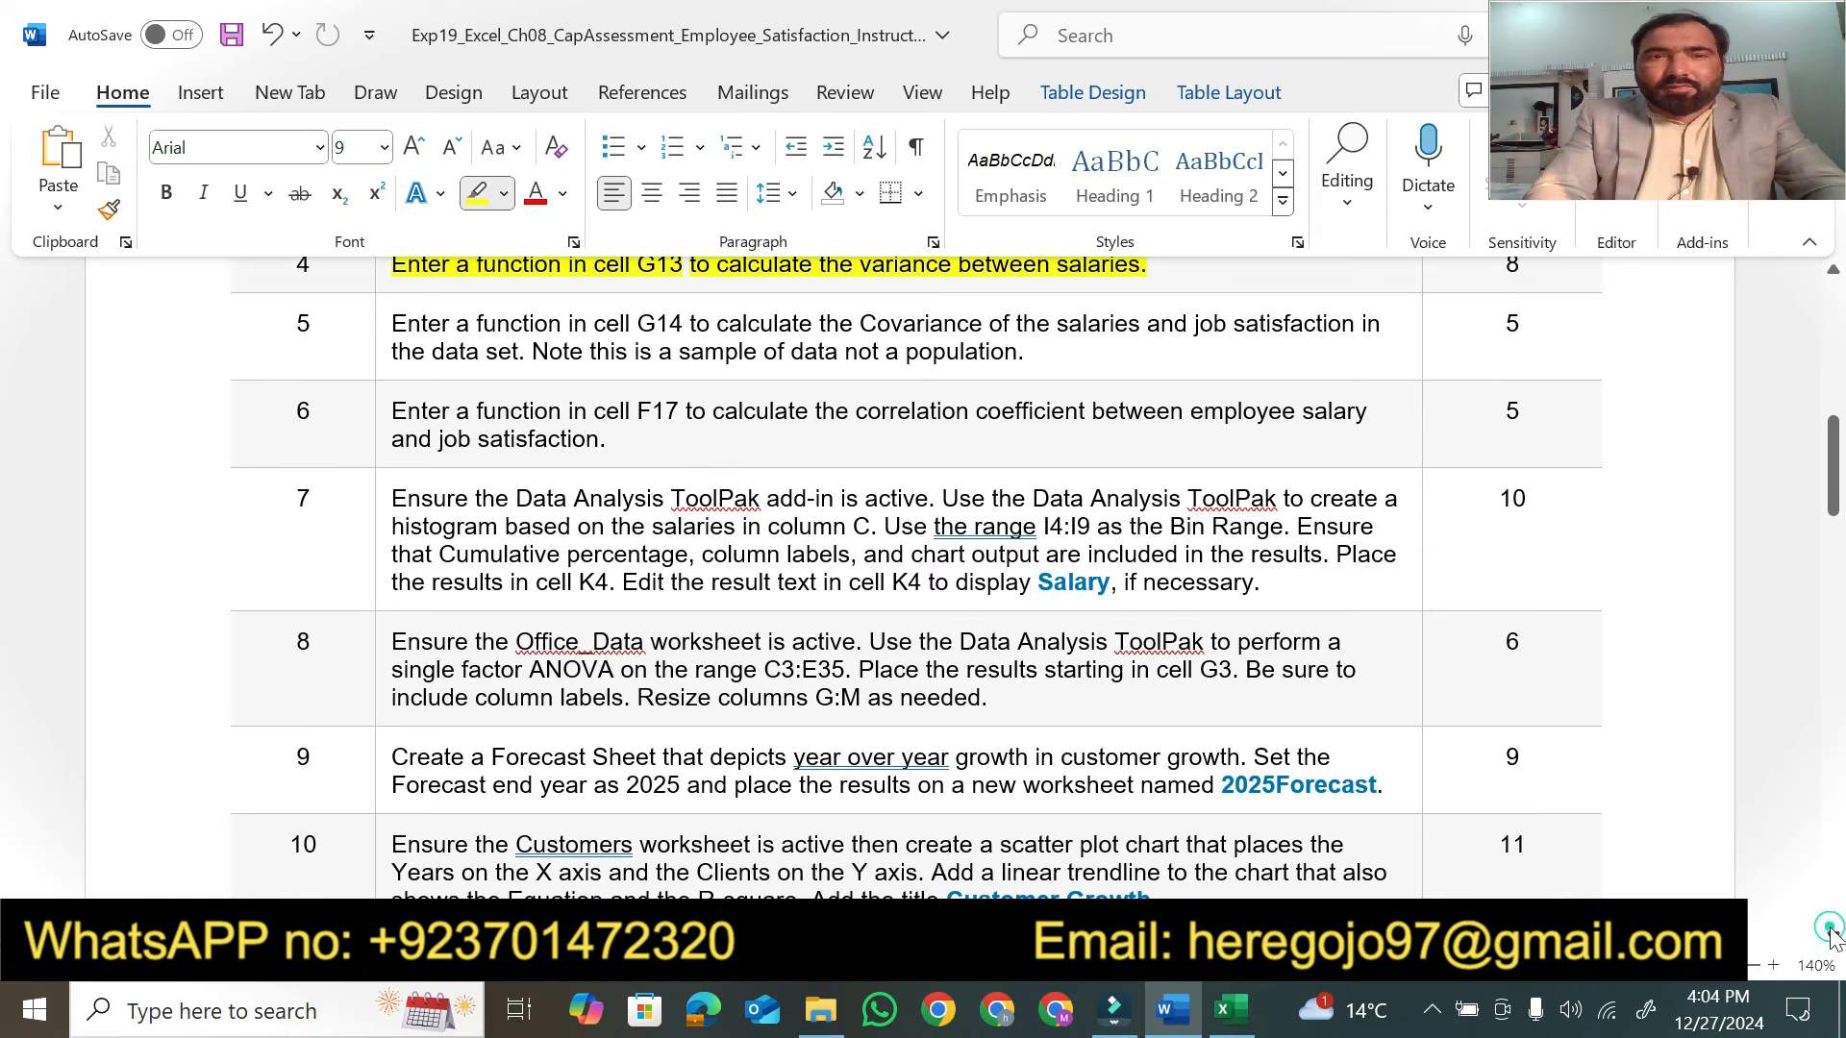
{"action": "left_click", "coordinate": [1832, 937]}
{"action": "left_click", "coordinate": [1833, 937]}
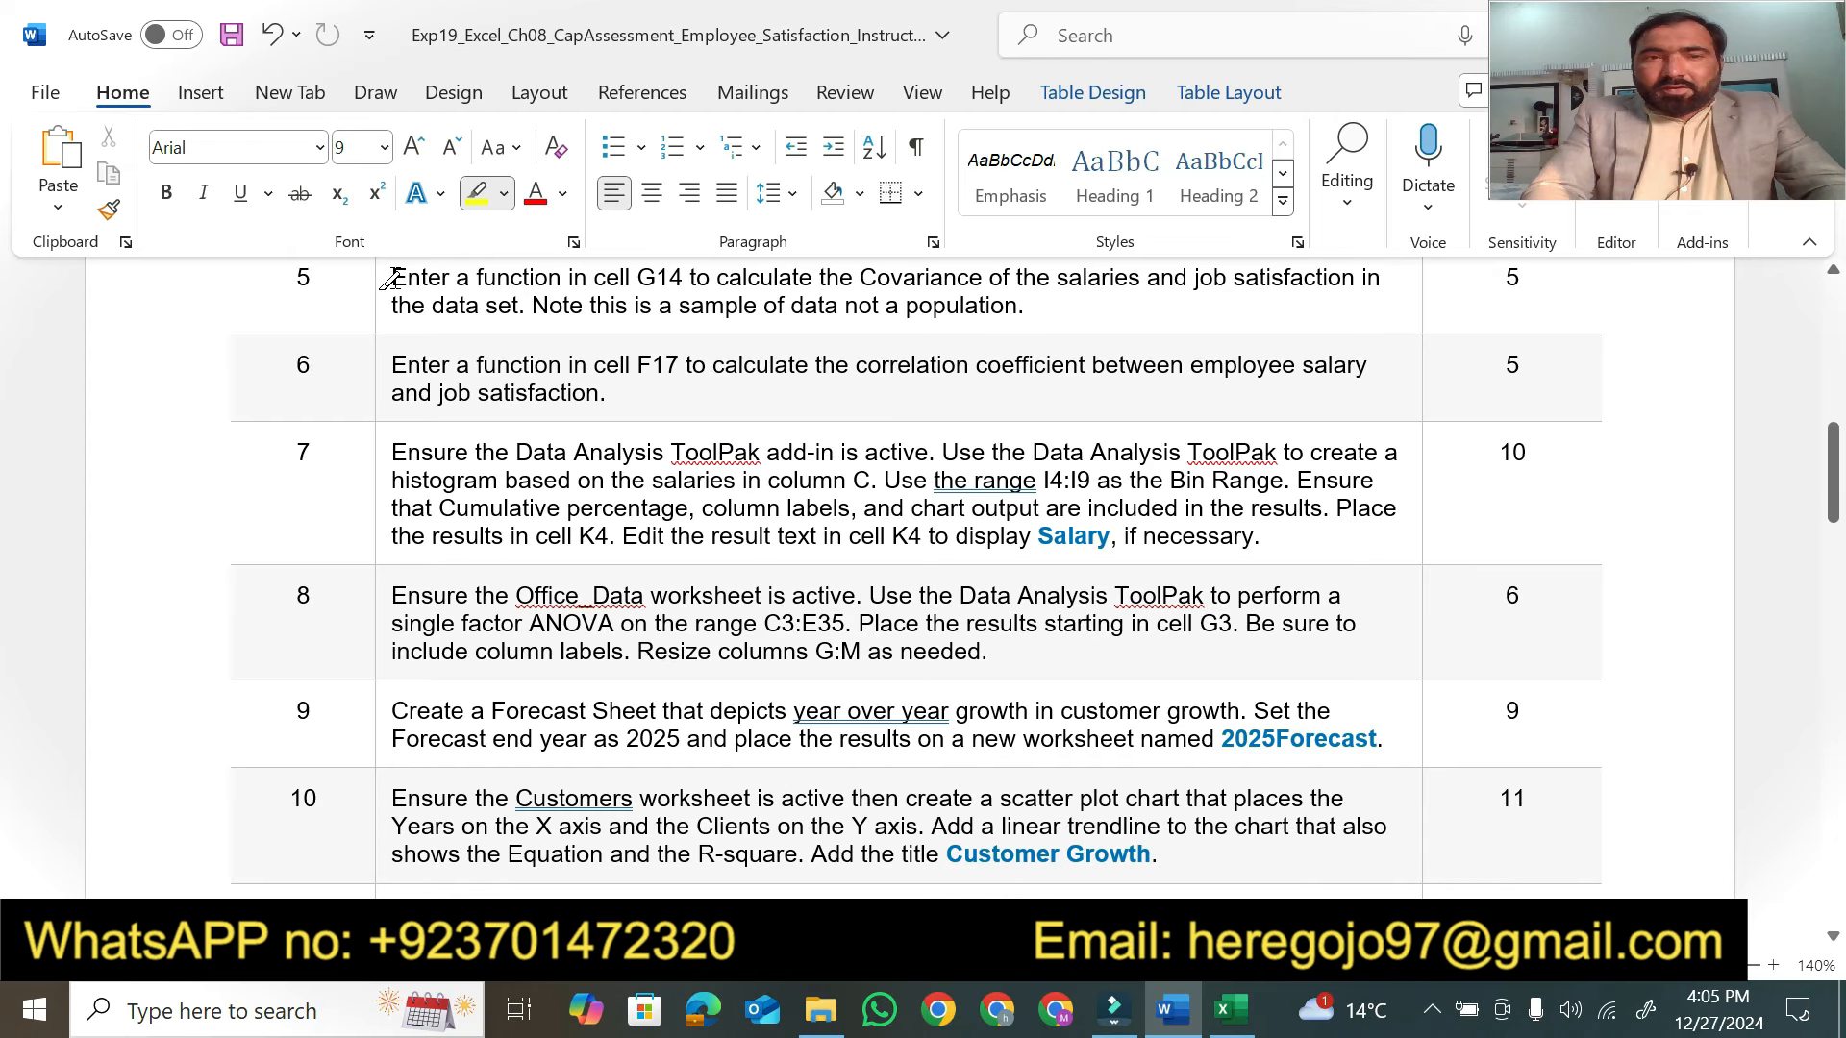
{"action": "left_click_drag", "start_coordinate": [389, 278], "coordinate": [688, 269]}
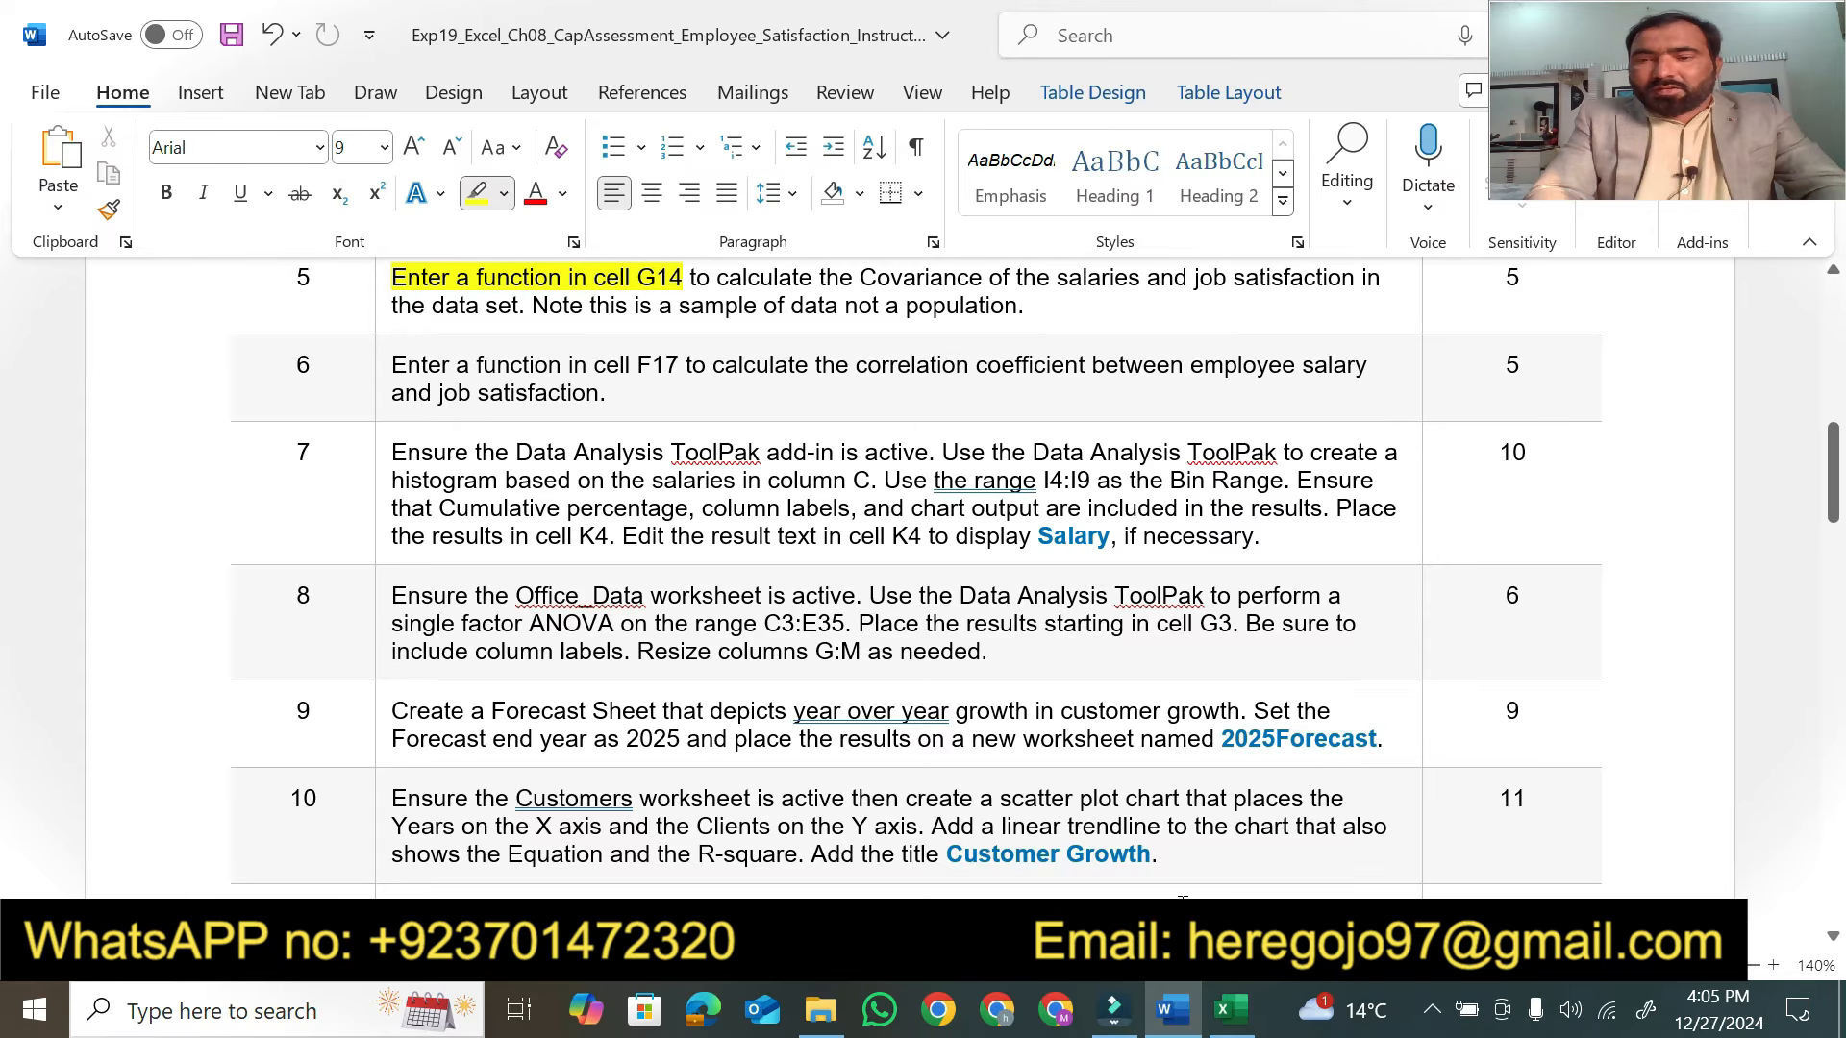
{"action": "left_click", "coordinate": [1230, 1009]}
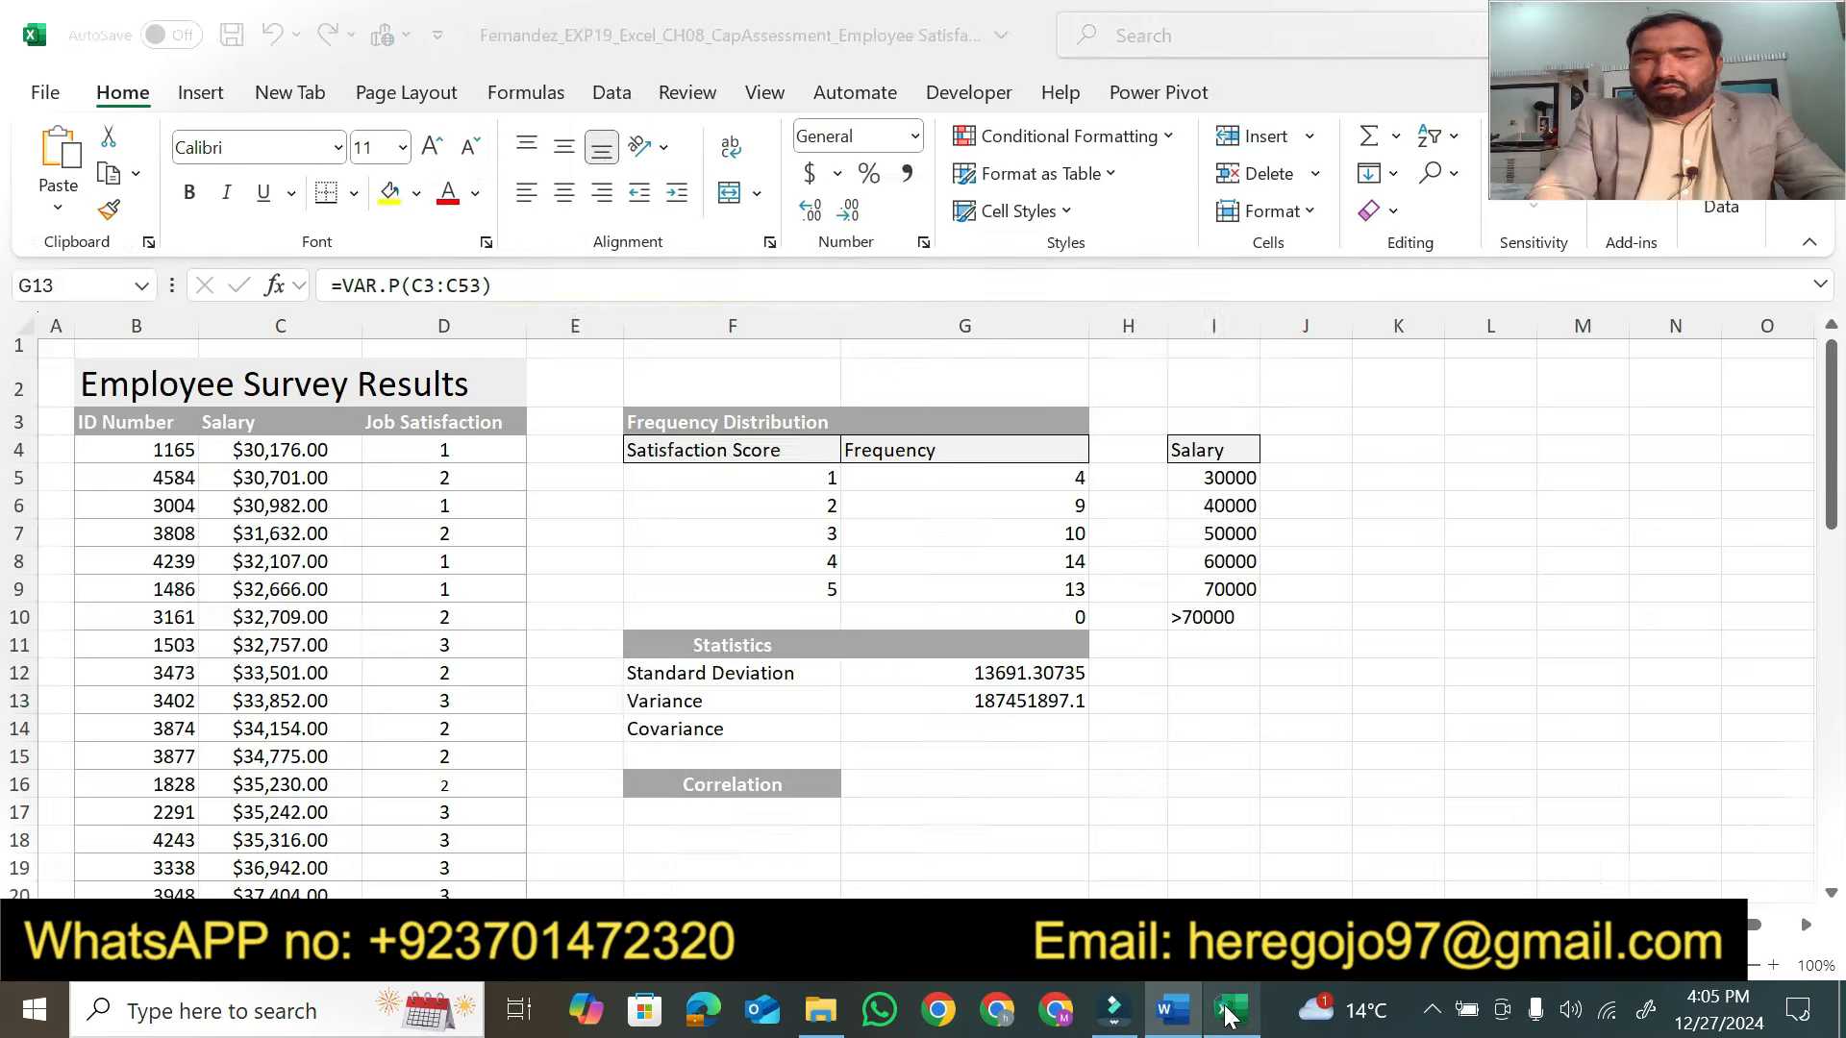
{"action": "left_click", "coordinate": [929, 746]}
{"action": "left_click", "coordinate": [927, 727]}
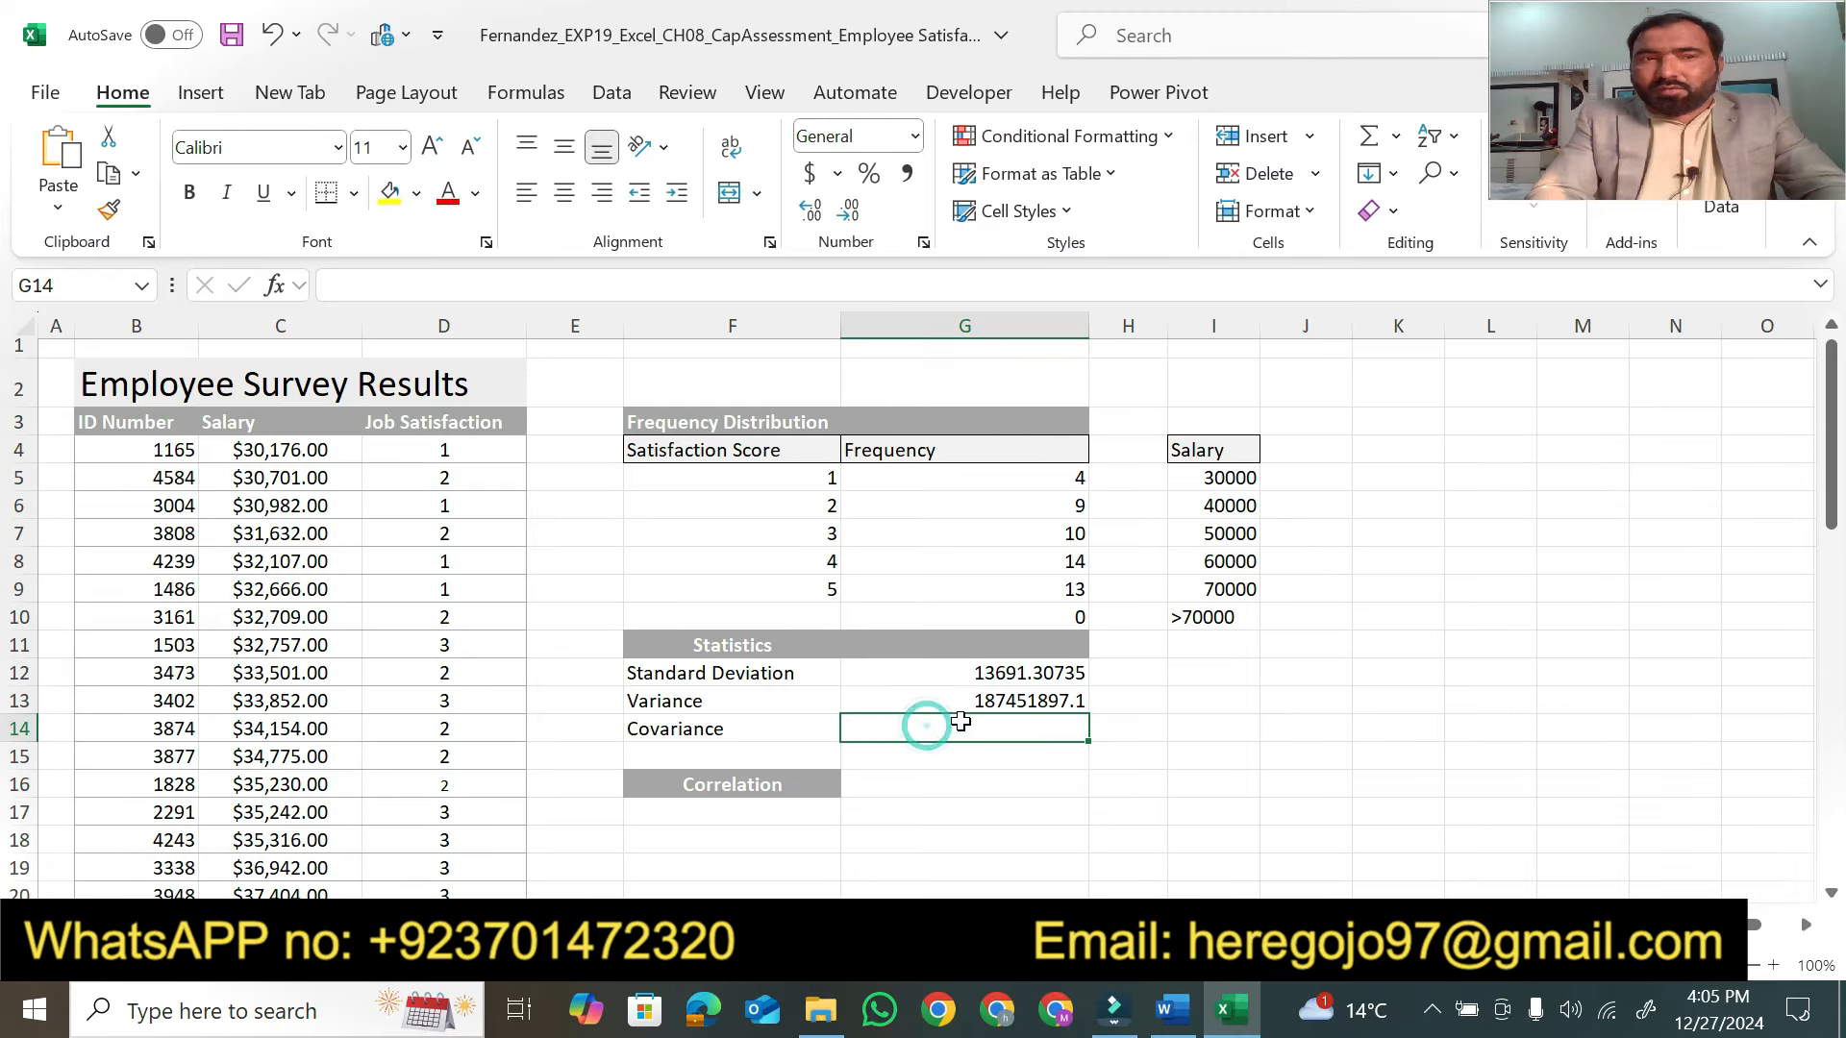
Return to the Word document and highlight the whole of instruction 5 about the covariance of salaries and job satisfaction
{"action": "left_click", "coordinate": [1170, 1005]}
{"action": "left_click_drag", "start_coordinate": [716, 284], "coordinate": [1230, 313]}
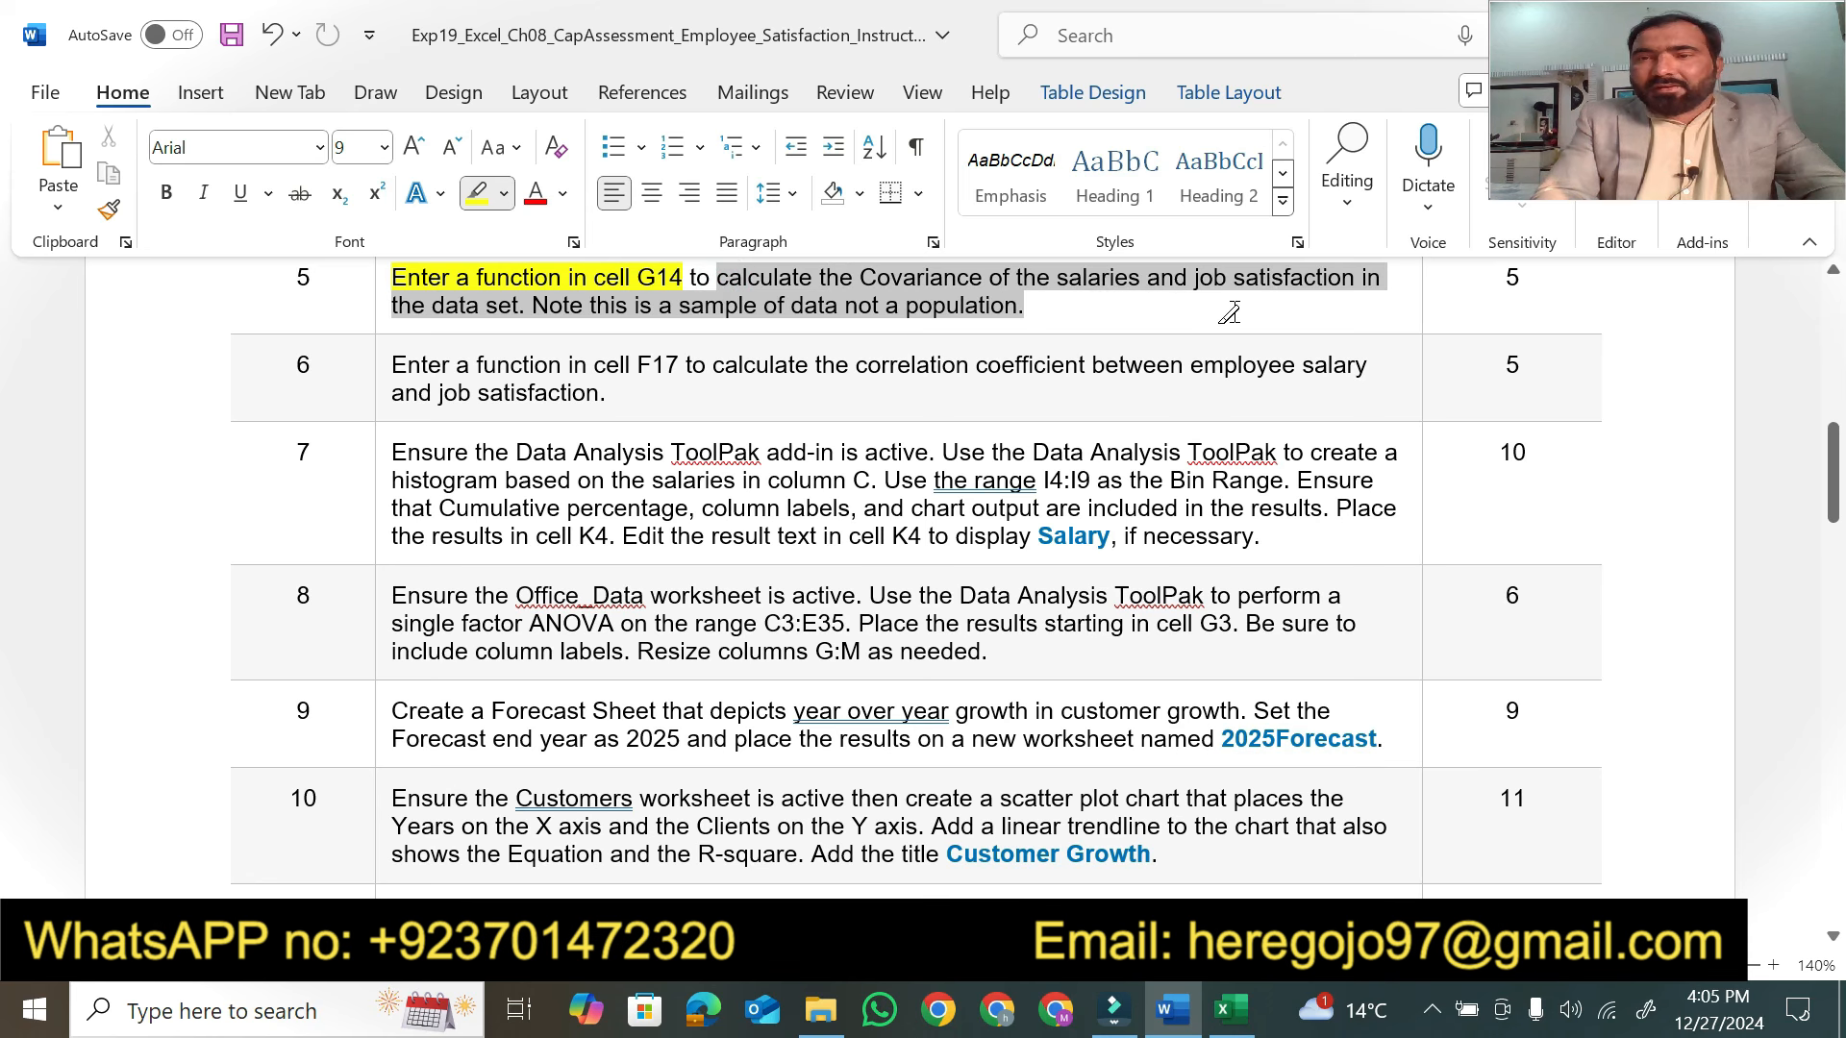
{"action": "mouse_move", "coordinate": [1353, 292]}
{"action": "left_mouse_down"}
{"action": "mouse_move", "coordinate": [1381, 279]}
{"action": "mouse_move", "coordinate": [1364, 272]}
{"action": "left_mouse_up"}
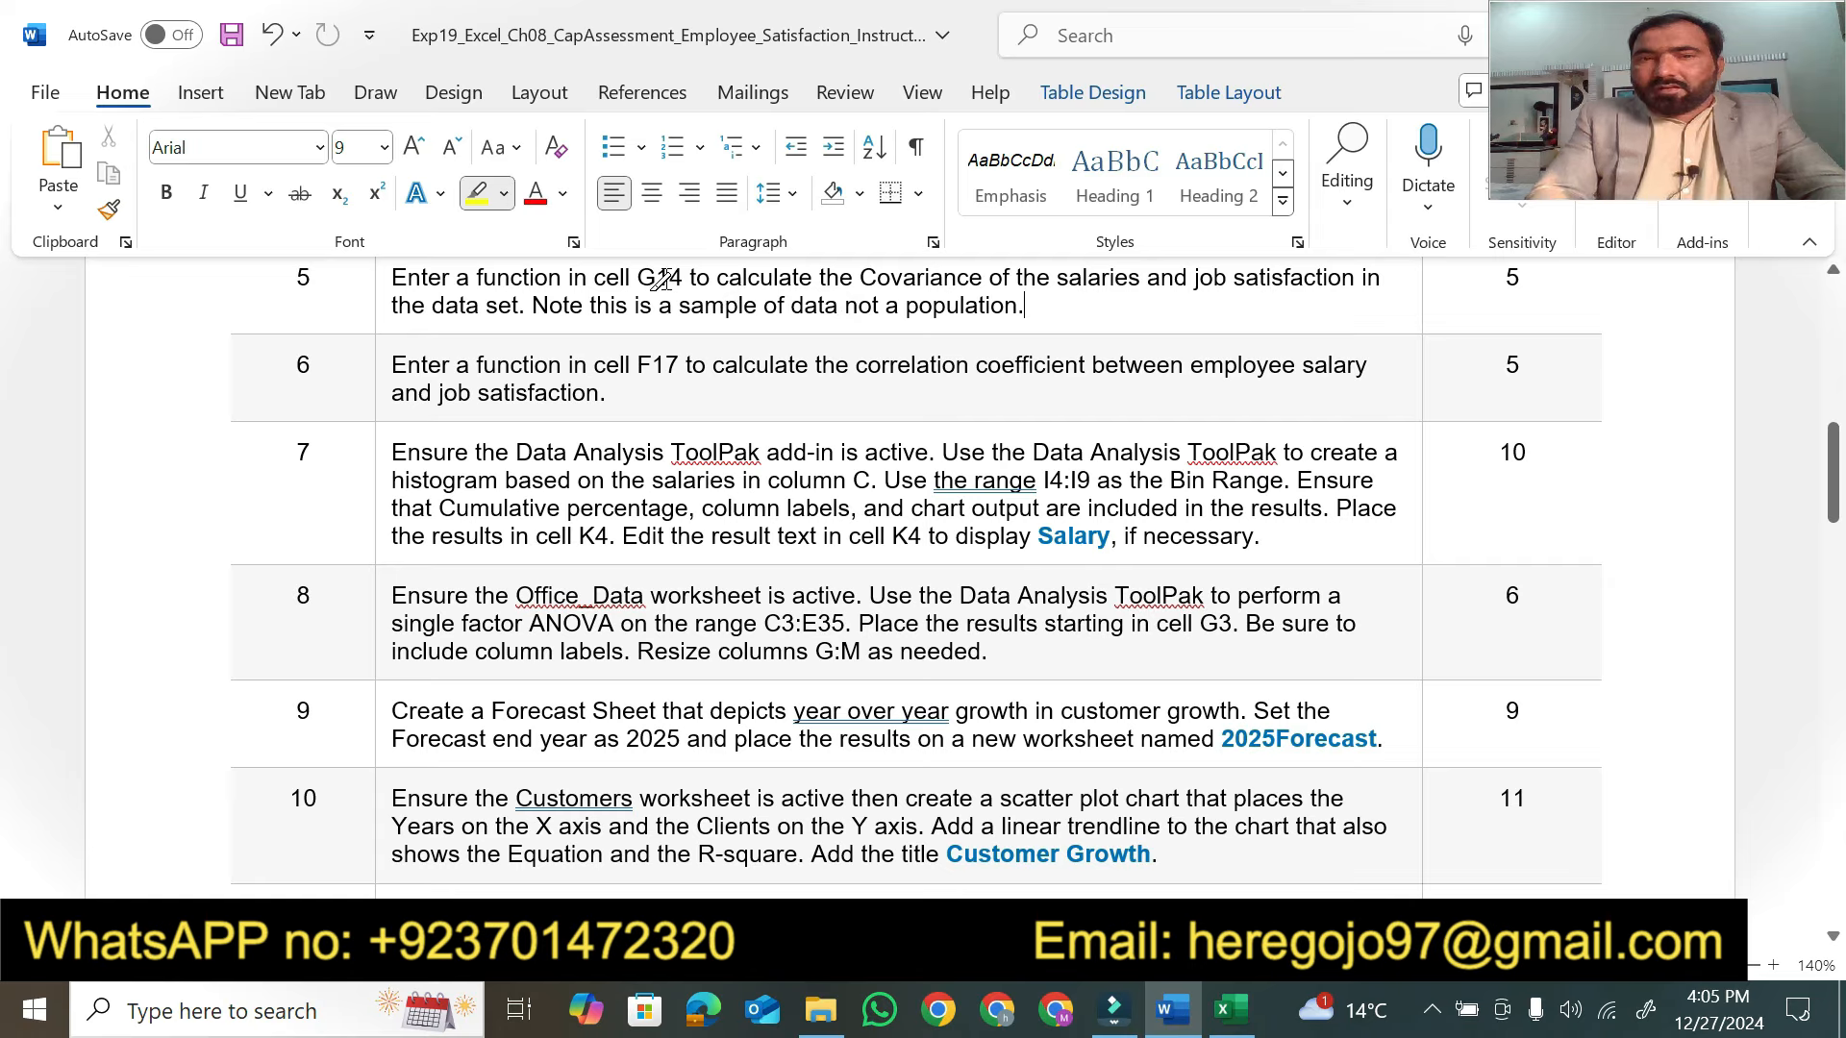
{"action": "mouse_move", "coordinate": [636, 277]}
{"action": "left_mouse_down"}
{"action": "mouse_move", "coordinate": [1394, 275]}
{"action": "mouse_move", "coordinate": [1365, 275]}
{"action": "left_mouse_up"}
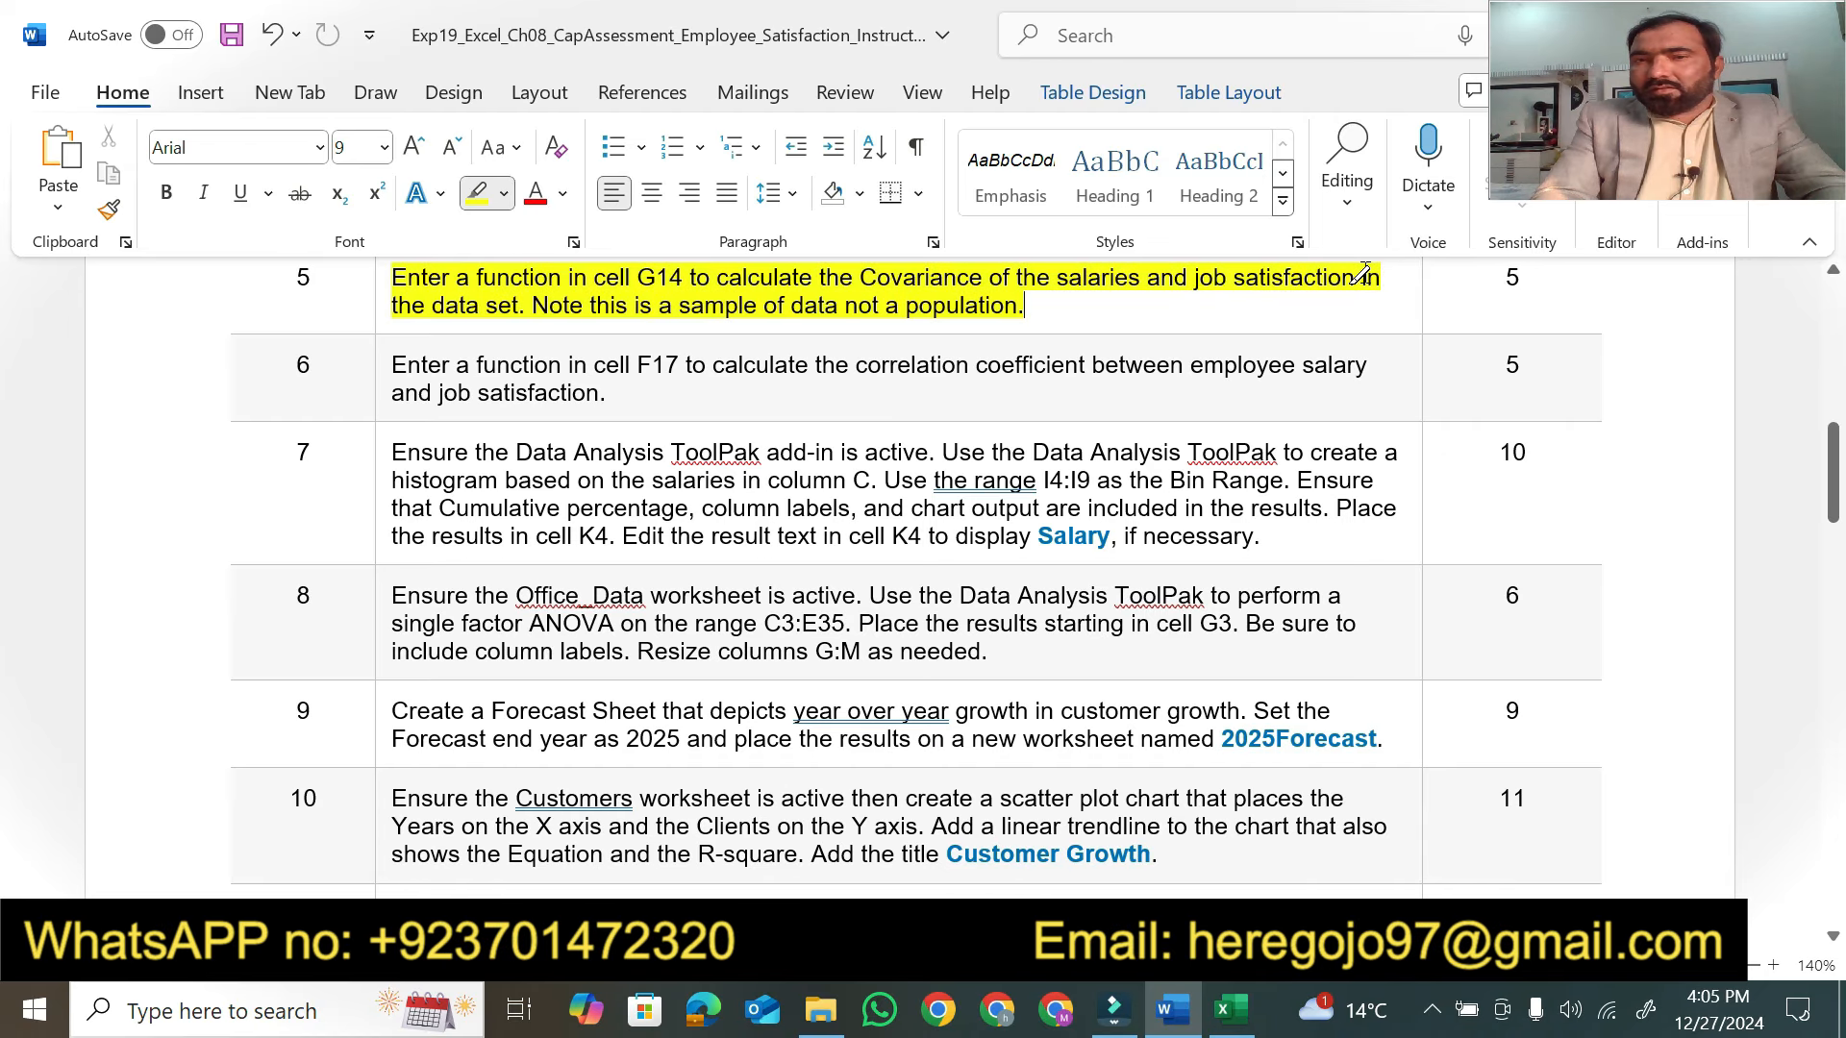
Switch to Excel, start a COVARIANCE.P function in cell G14, and open its Function Arguments dialog
{"action": "left_click", "coordinate": [1221, 1009]}
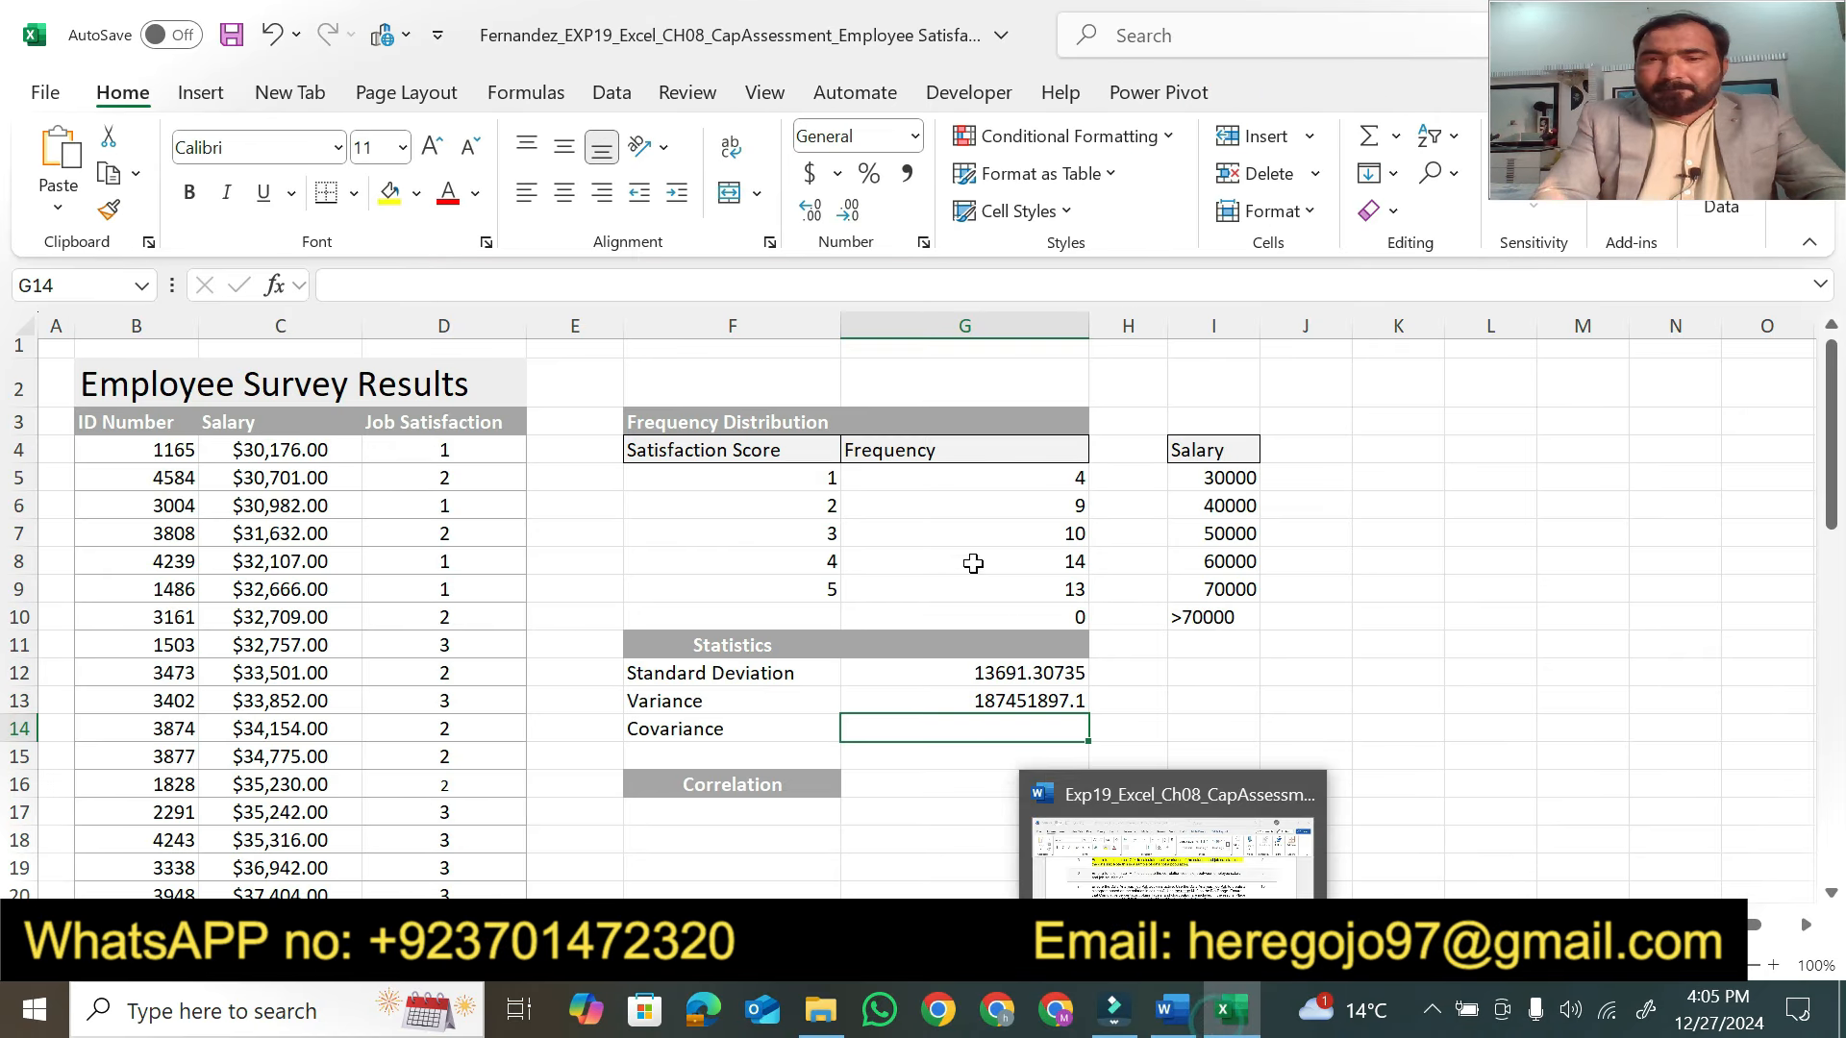
{"action": "type", "text": "=v"}
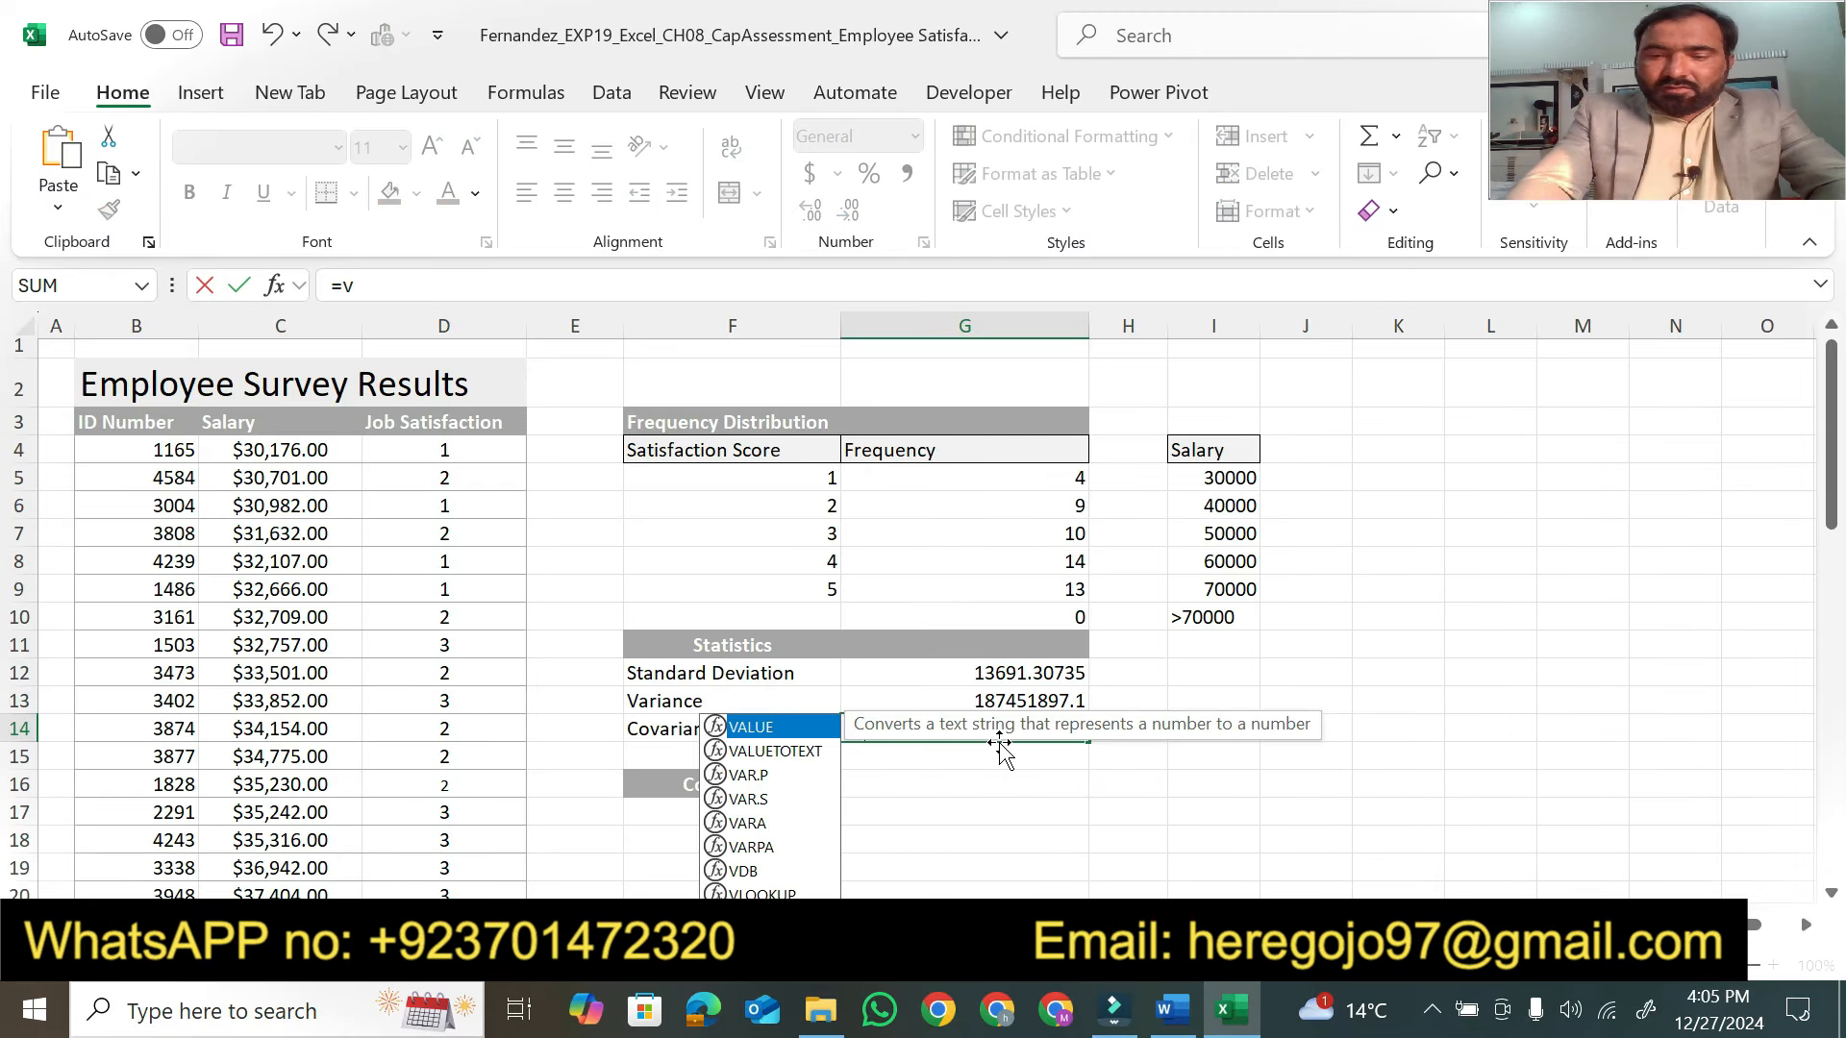
{"action": "key", "text": "BackSpace"}
{"action": "type", "text": "c"}
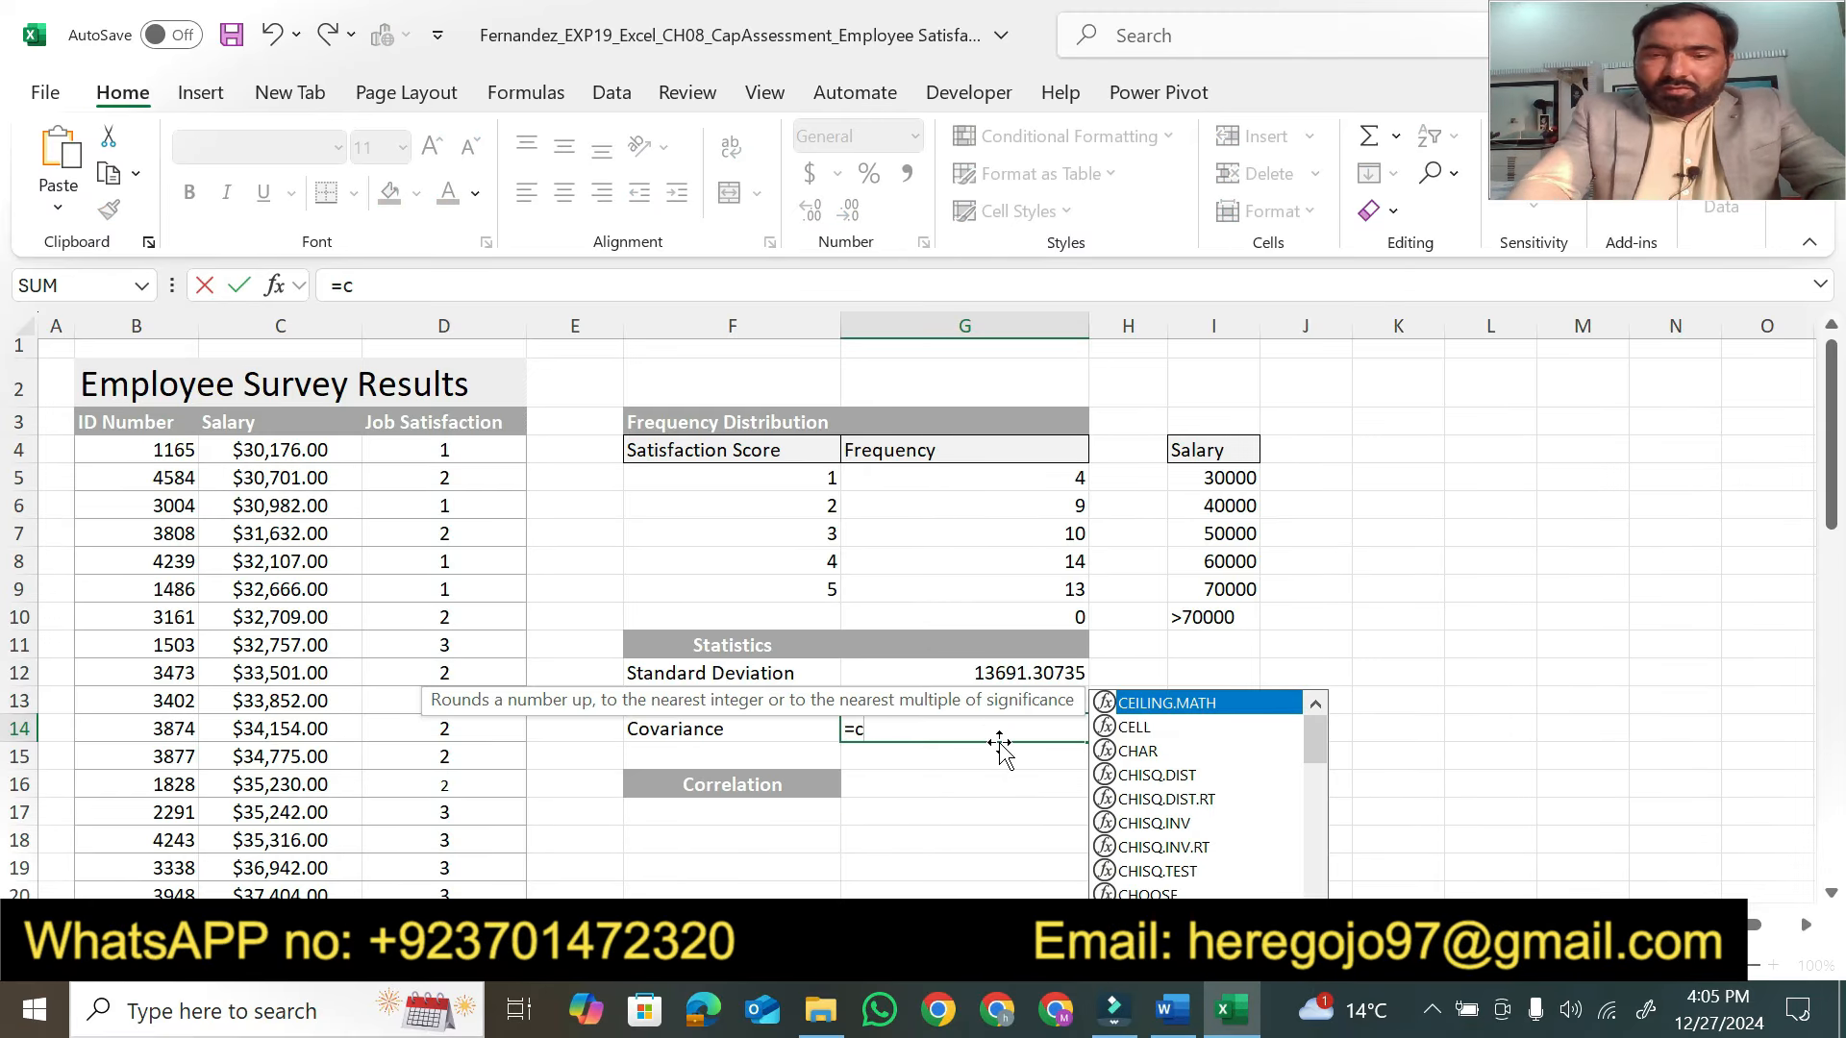
{"action": "type", "text": "o"}
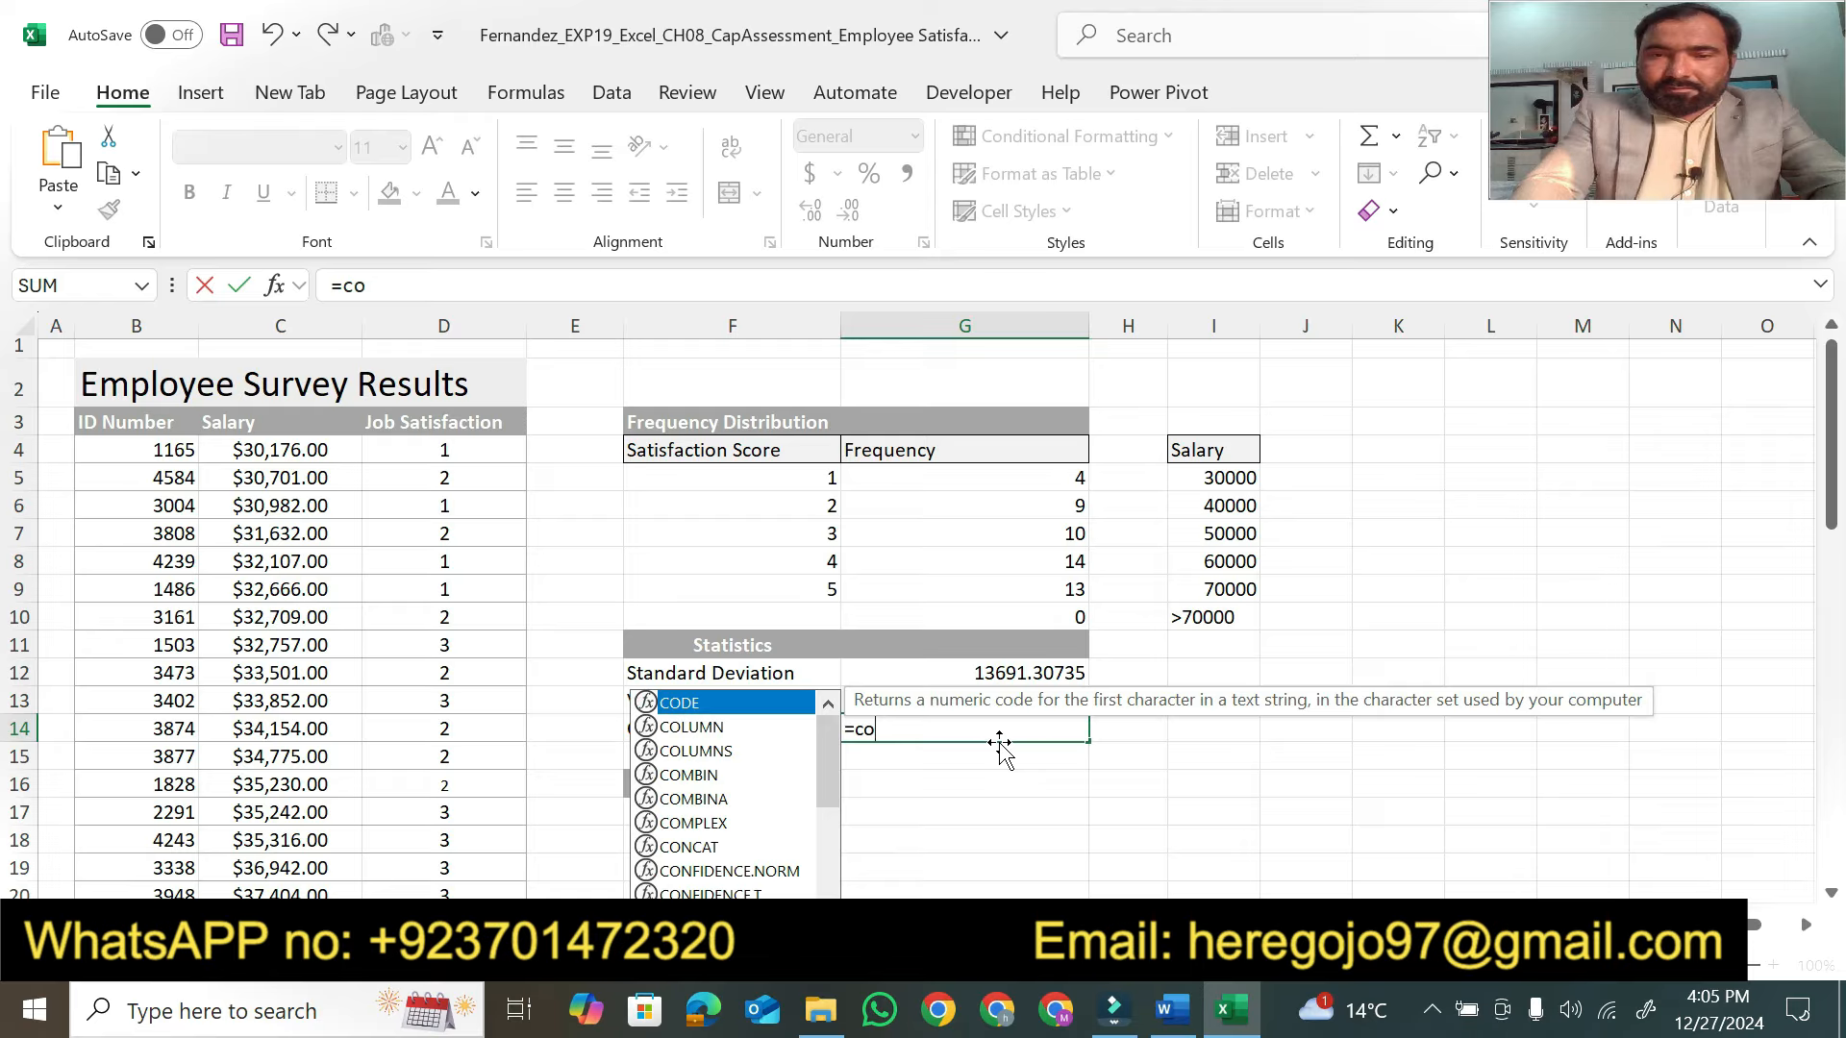
{"action": "type", "text": "v"}
{"action": "double_click", "coordinate": [991, 756]}
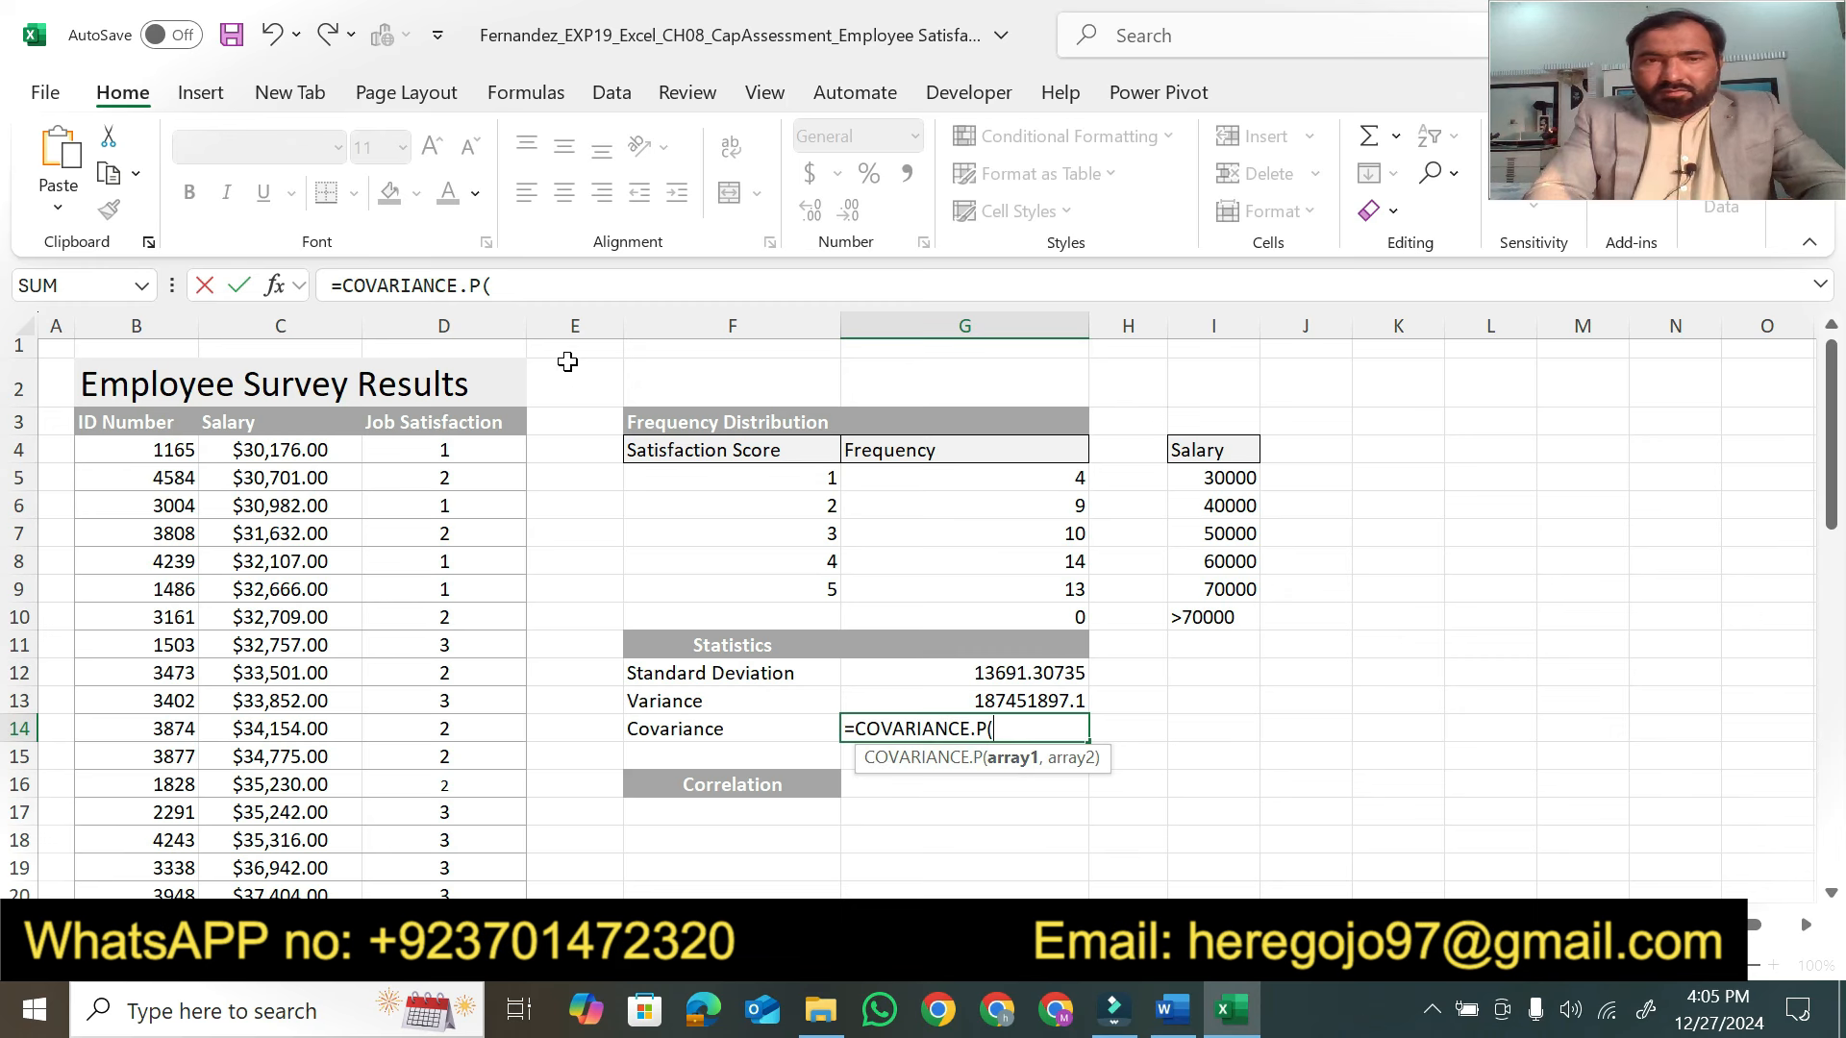
{"action": "left_click", "coordinate": [274, 286]}
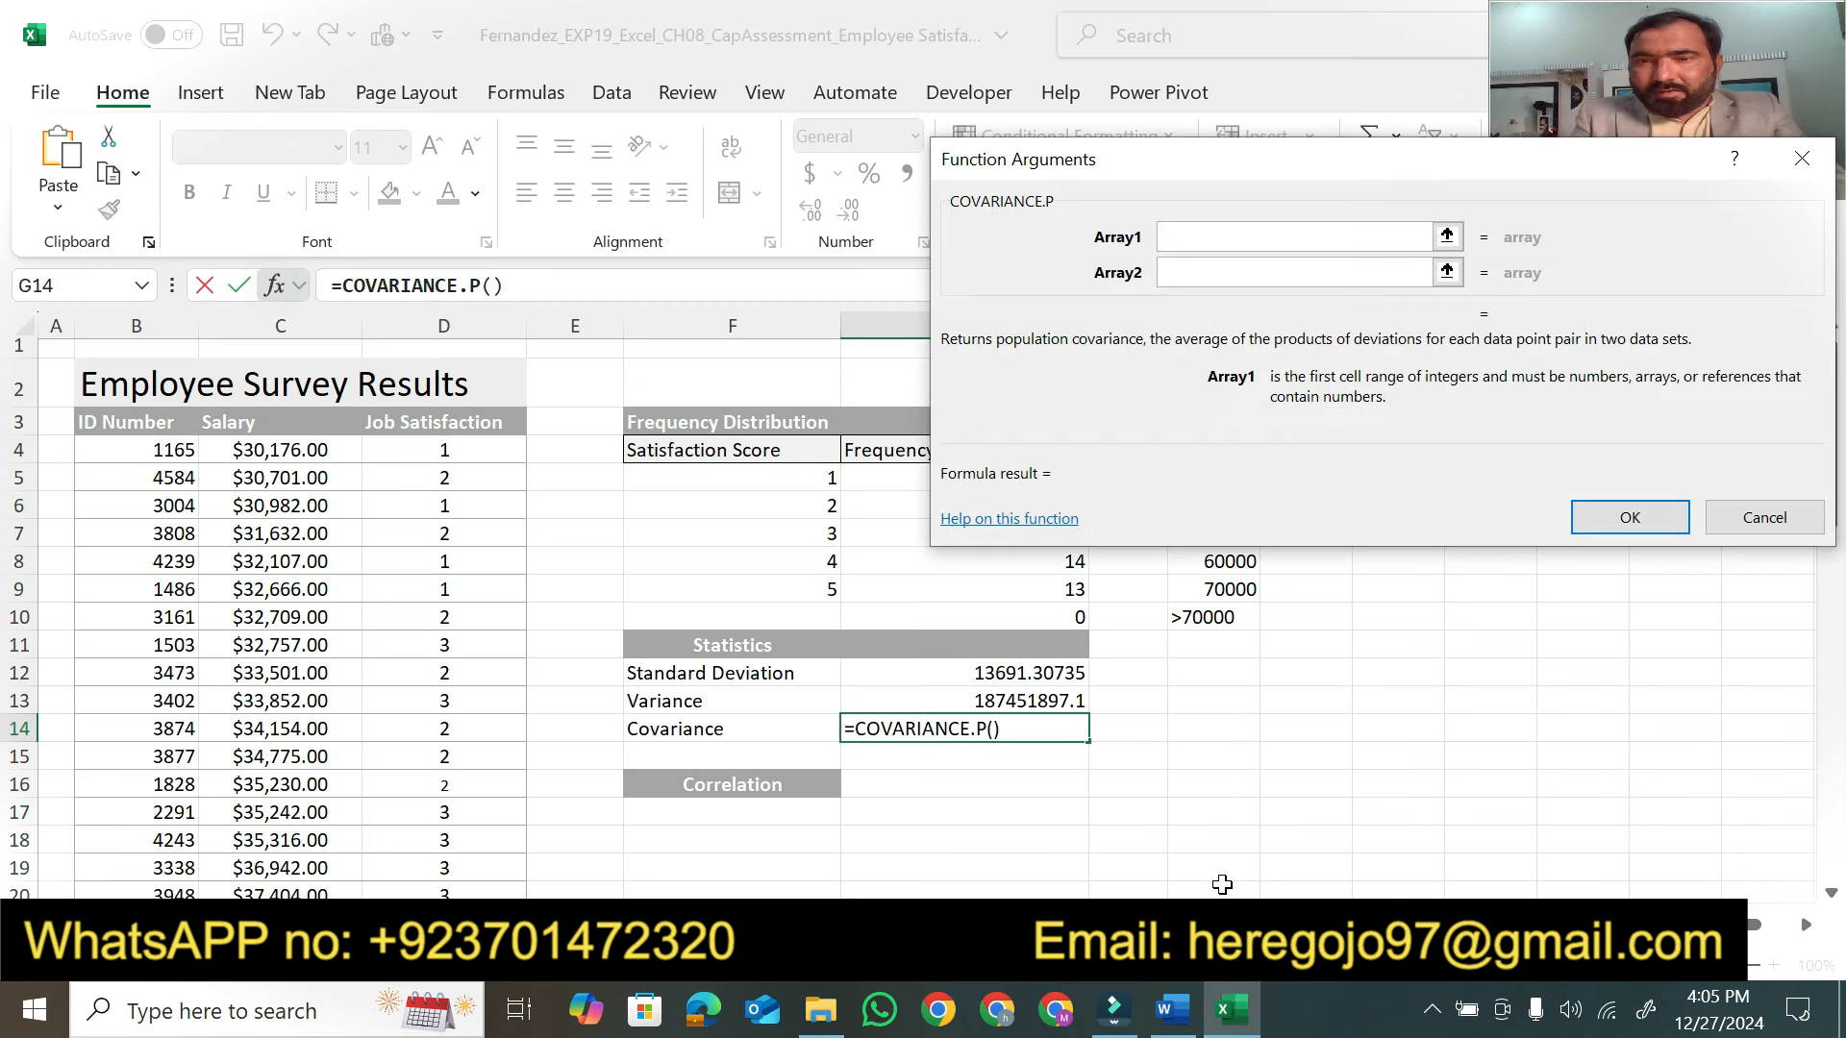
Recheck instruction 5 in Word, and in Excel set Array1 of the covariance function to the salary range C3:C53
{"action": "left_click", "coordinate": [1172, 1010]}
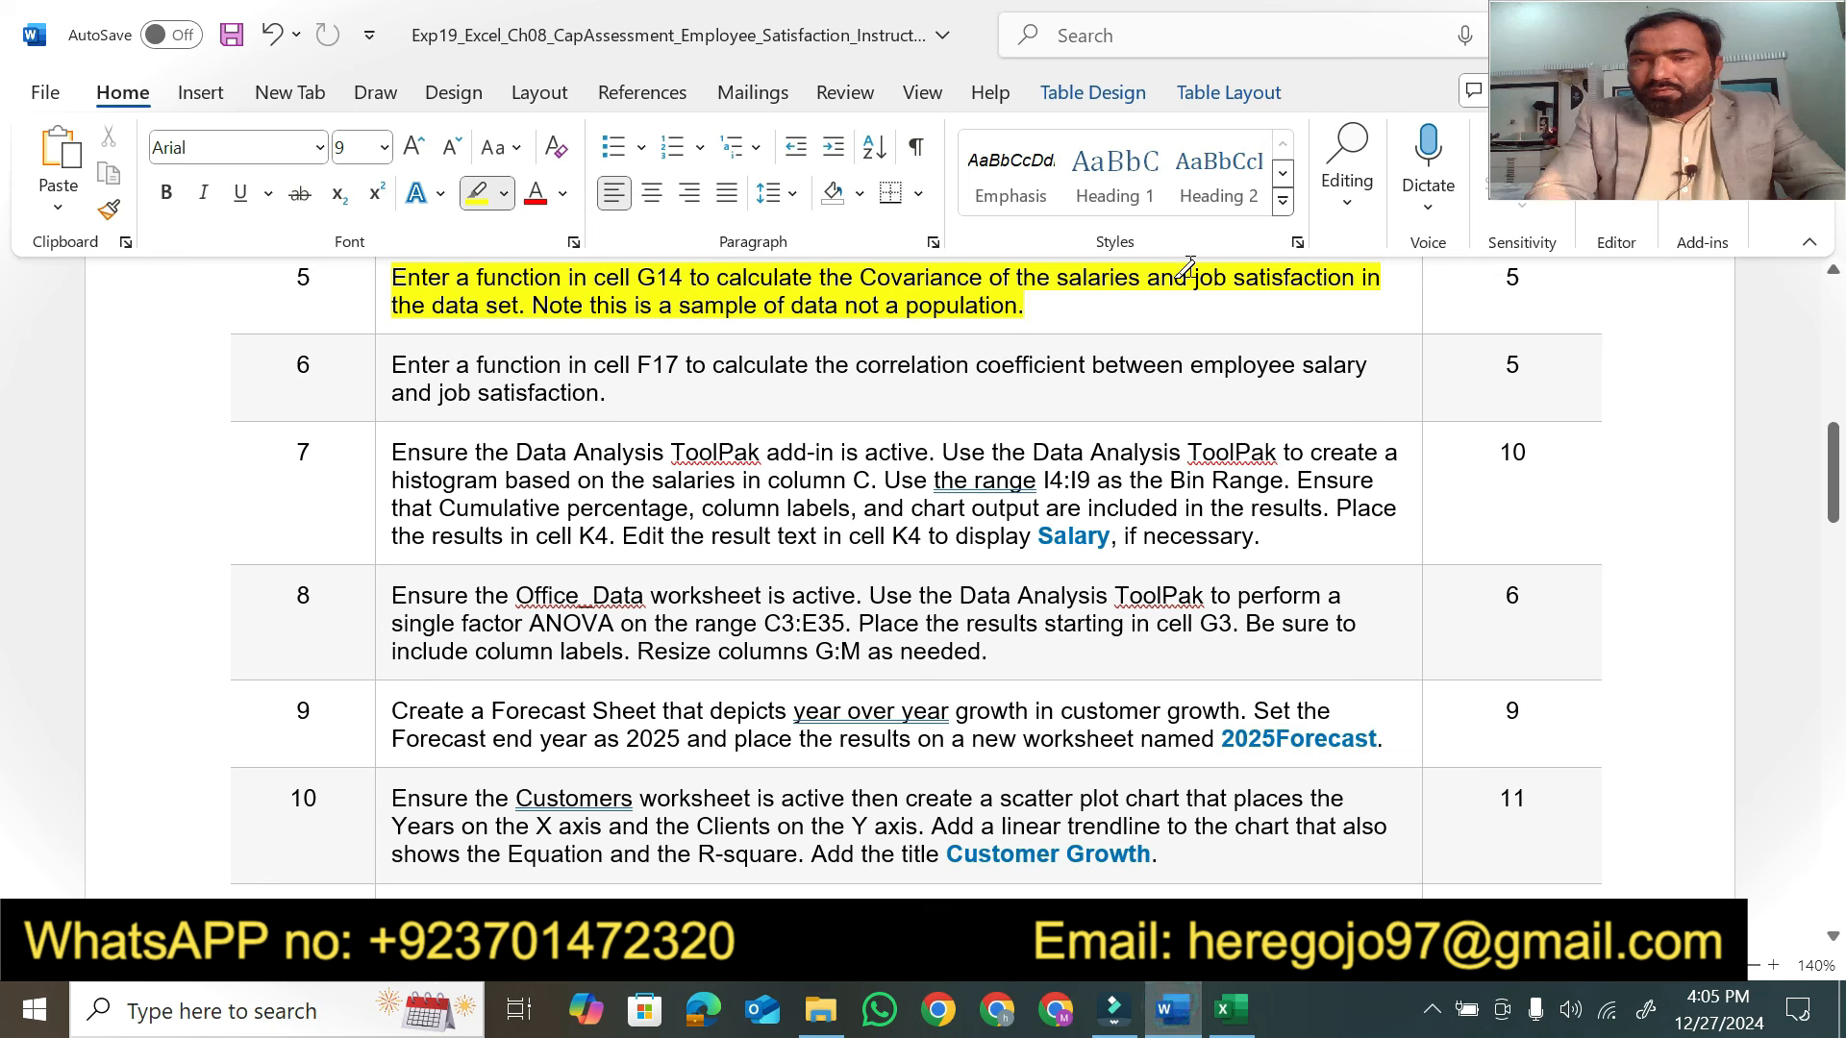
{"action": "left_click", "coordinate": [1230, 1009]}
{"action": "left_click_drag", "start_coordinate": [241, 419], "coordinate": [287, 857]}
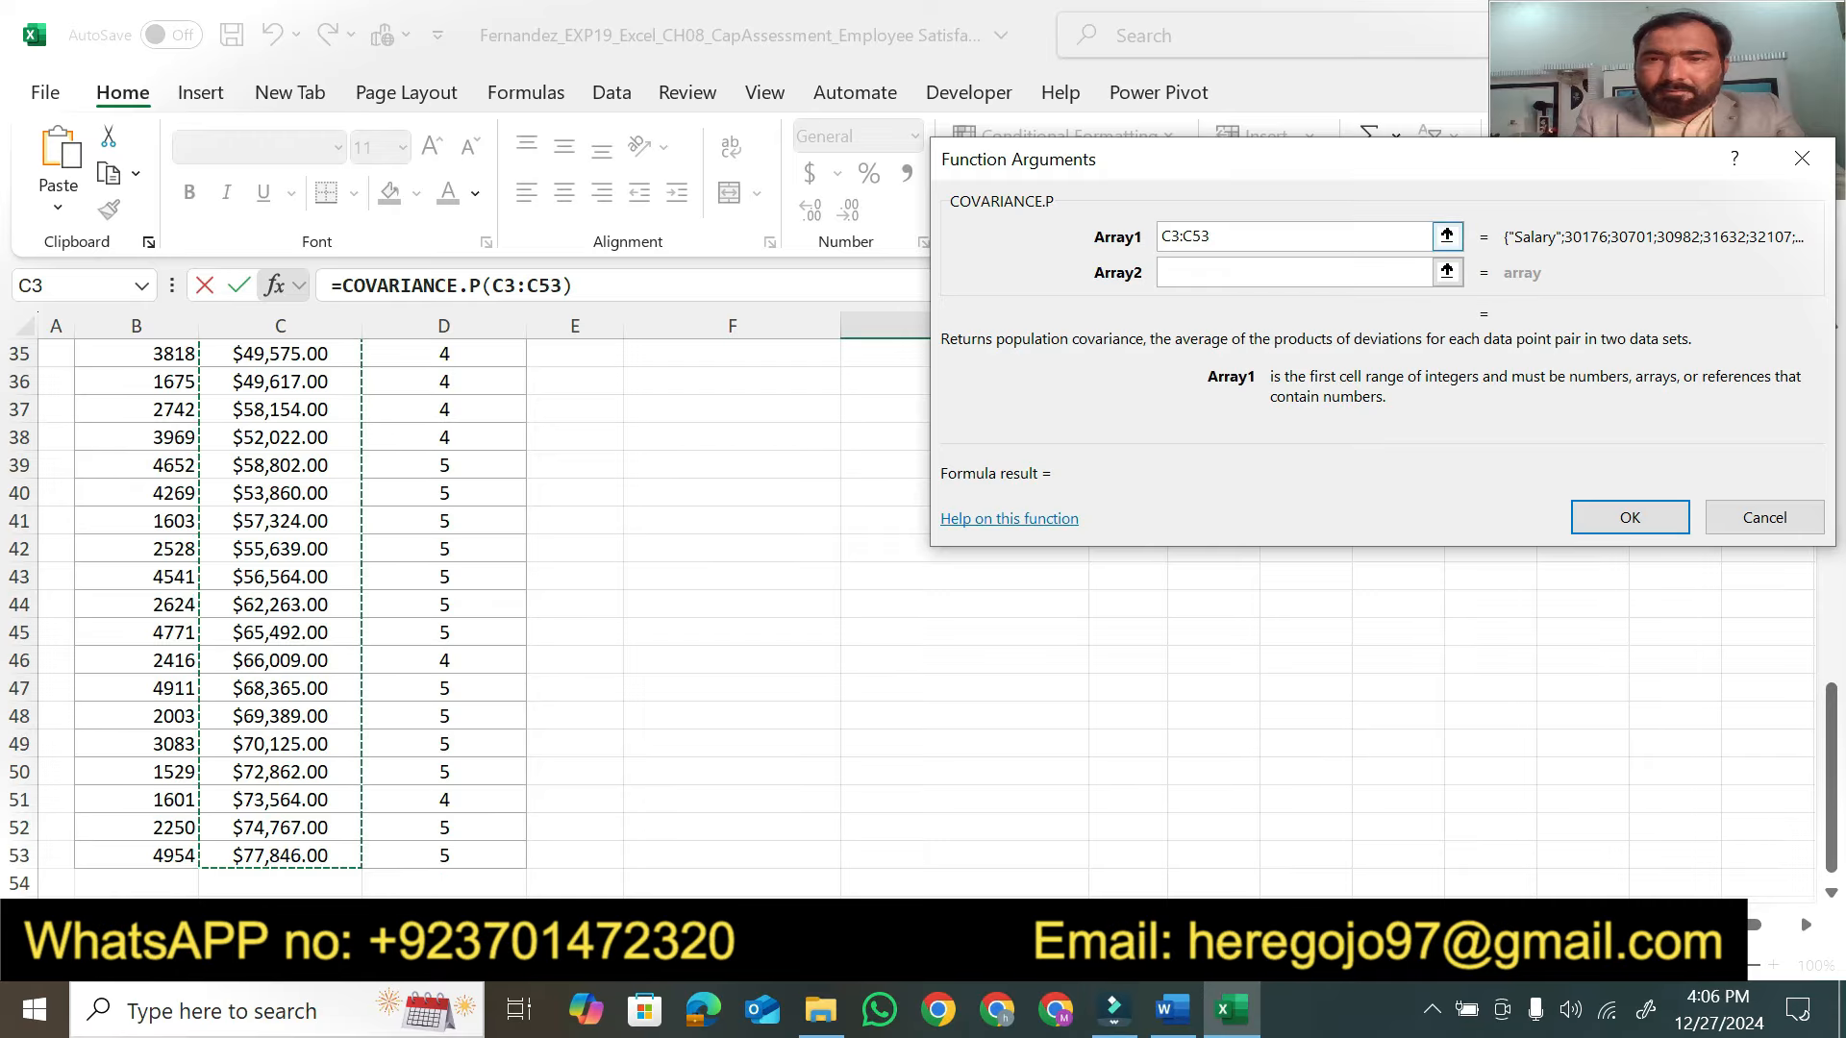
{"action": "left_click", "coordinate": [1207, 272]}
{"action": "left_click_drag", "start_coordinate": [1830, 818], "coordinate": [1804, 417]}
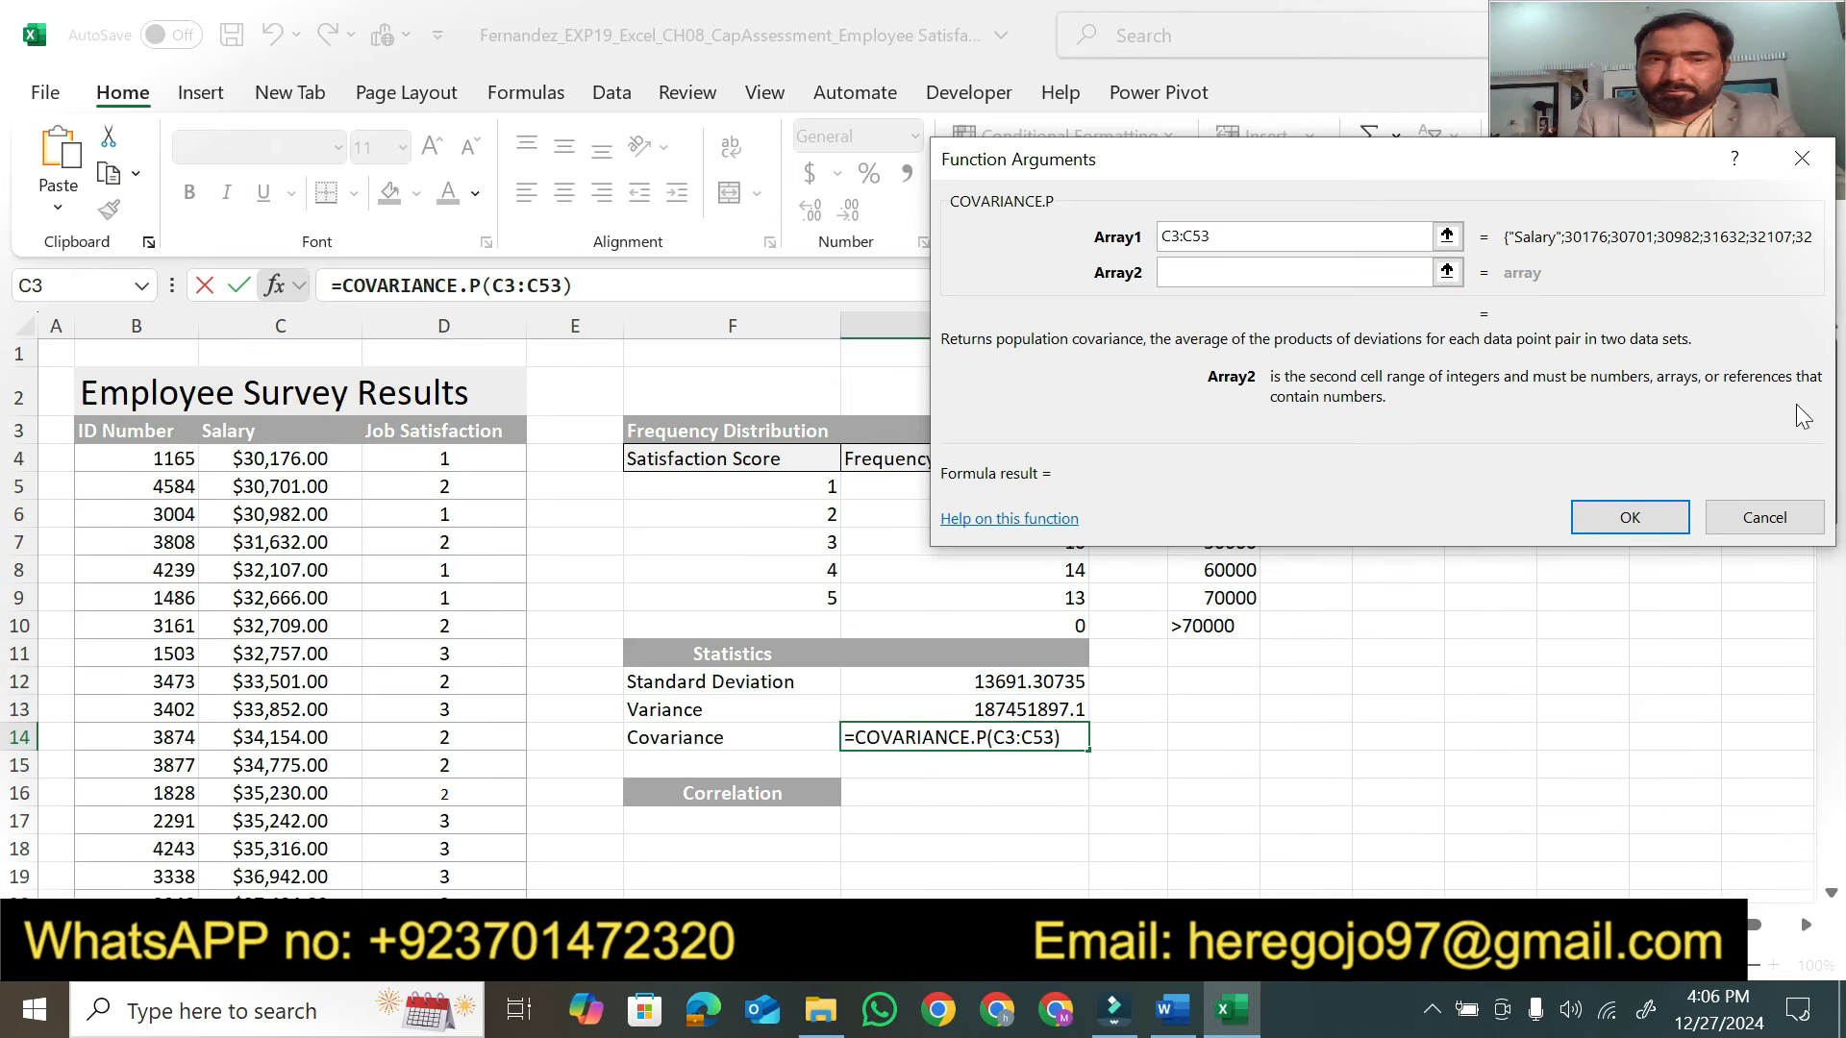
Check instruction 5 in Word again, and in Excel set Array2 to the job satisfaction range D3:D53 and complete the function
{"action": "left_click", "coordinate": [1195, 1021]}
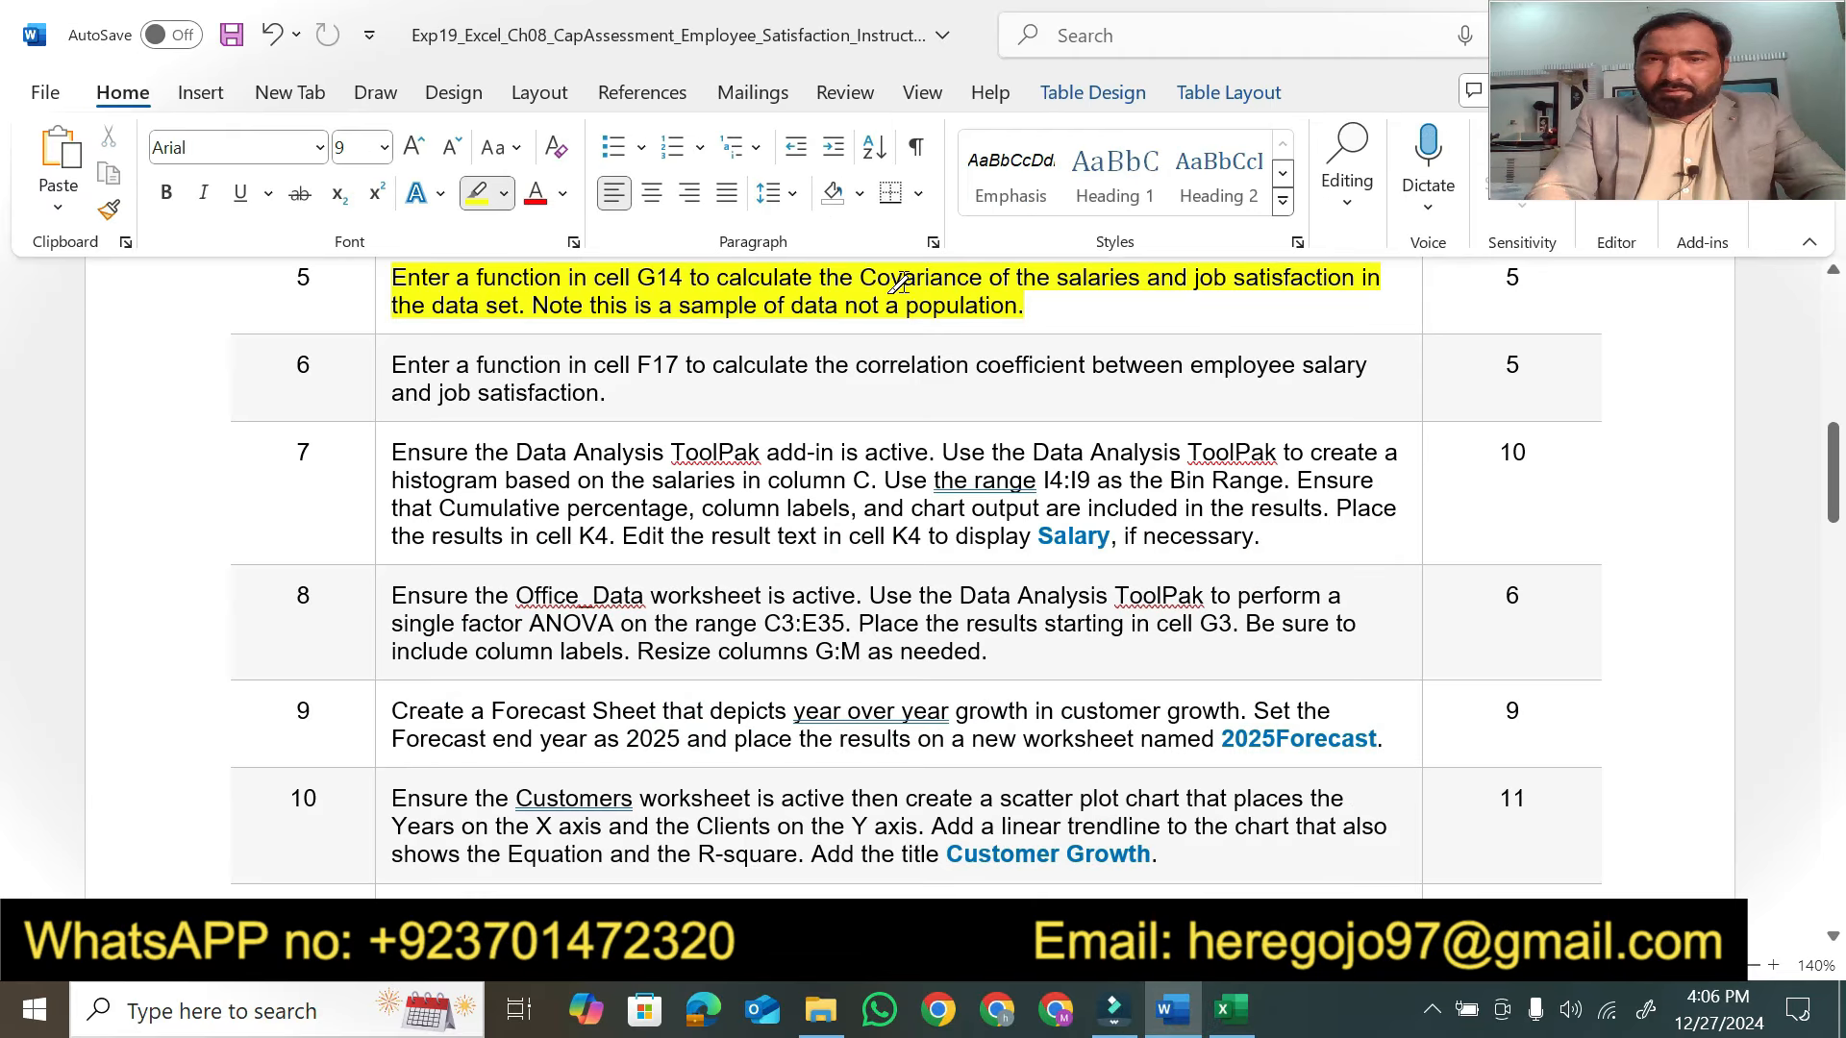
{"action": "left_click", "coordinate": [1231, 1010]}
{"action": "left_click_drag", "start_coordinate": [393, 433], "coordinate": [453, 795]}
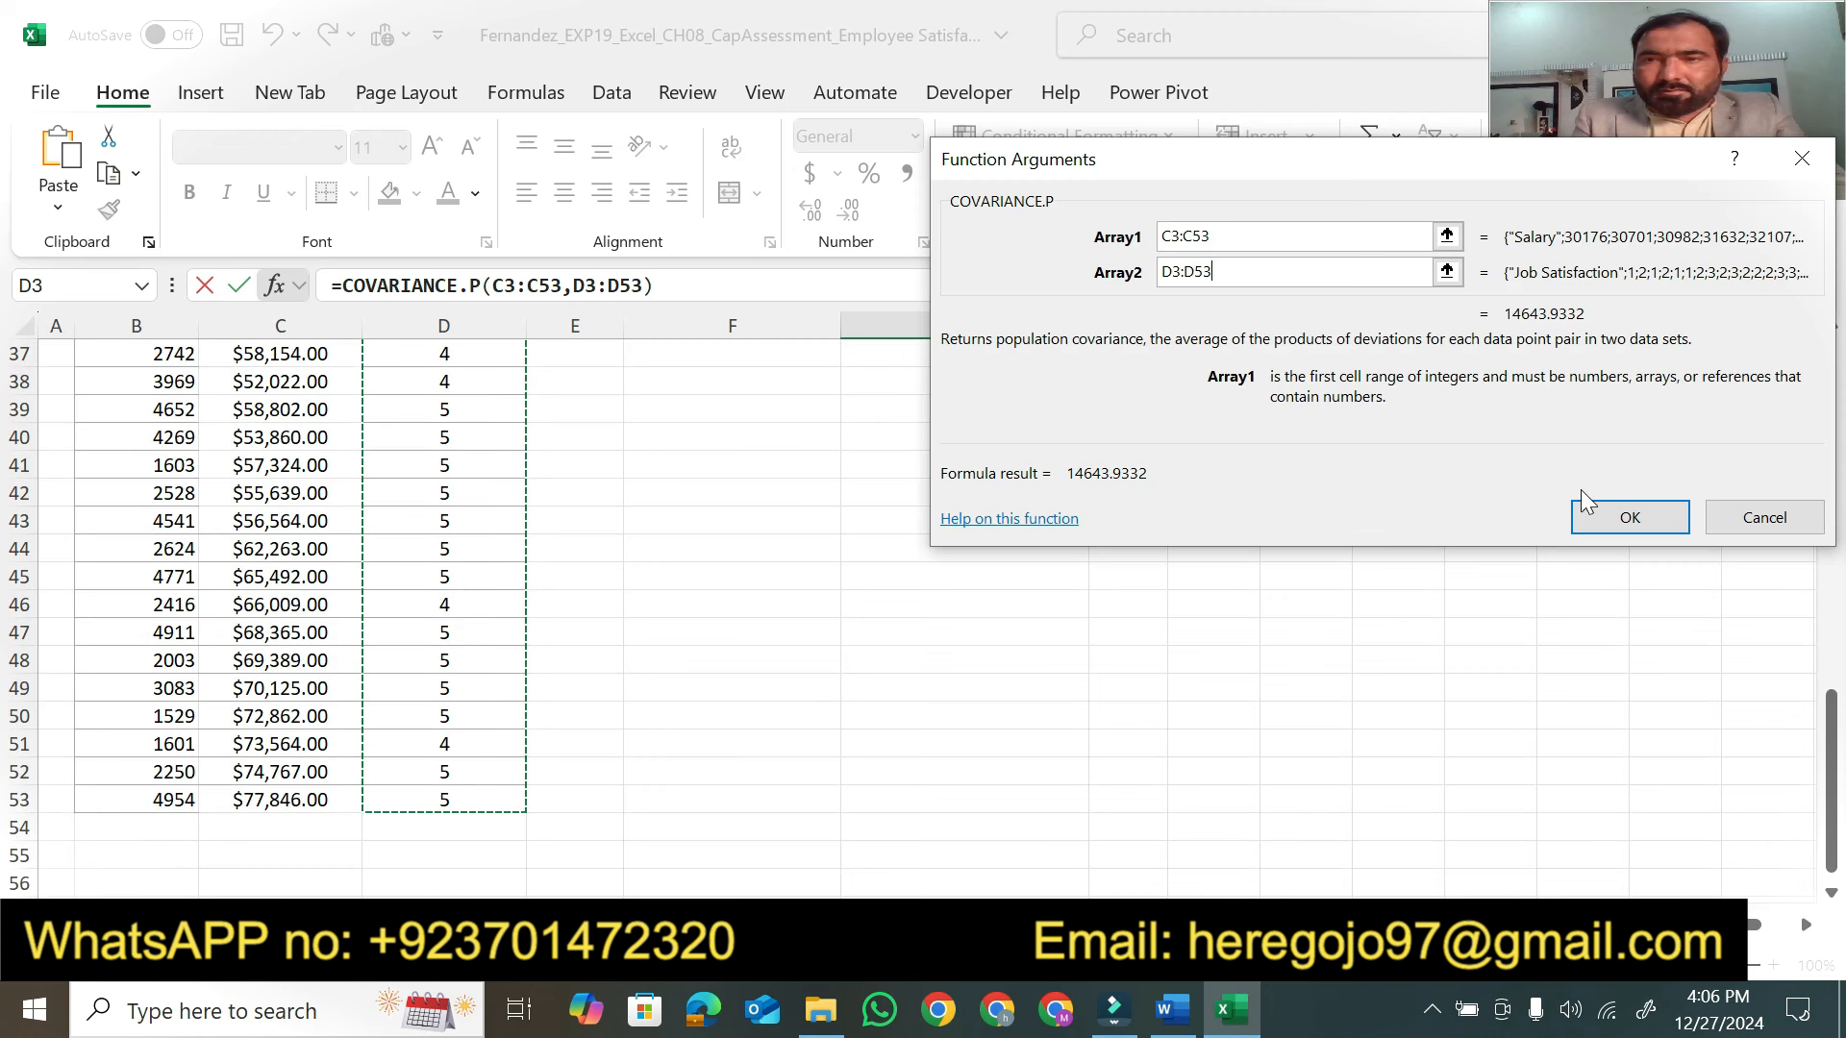
{"action": "left_click", "coordinate": [1598, 521]}
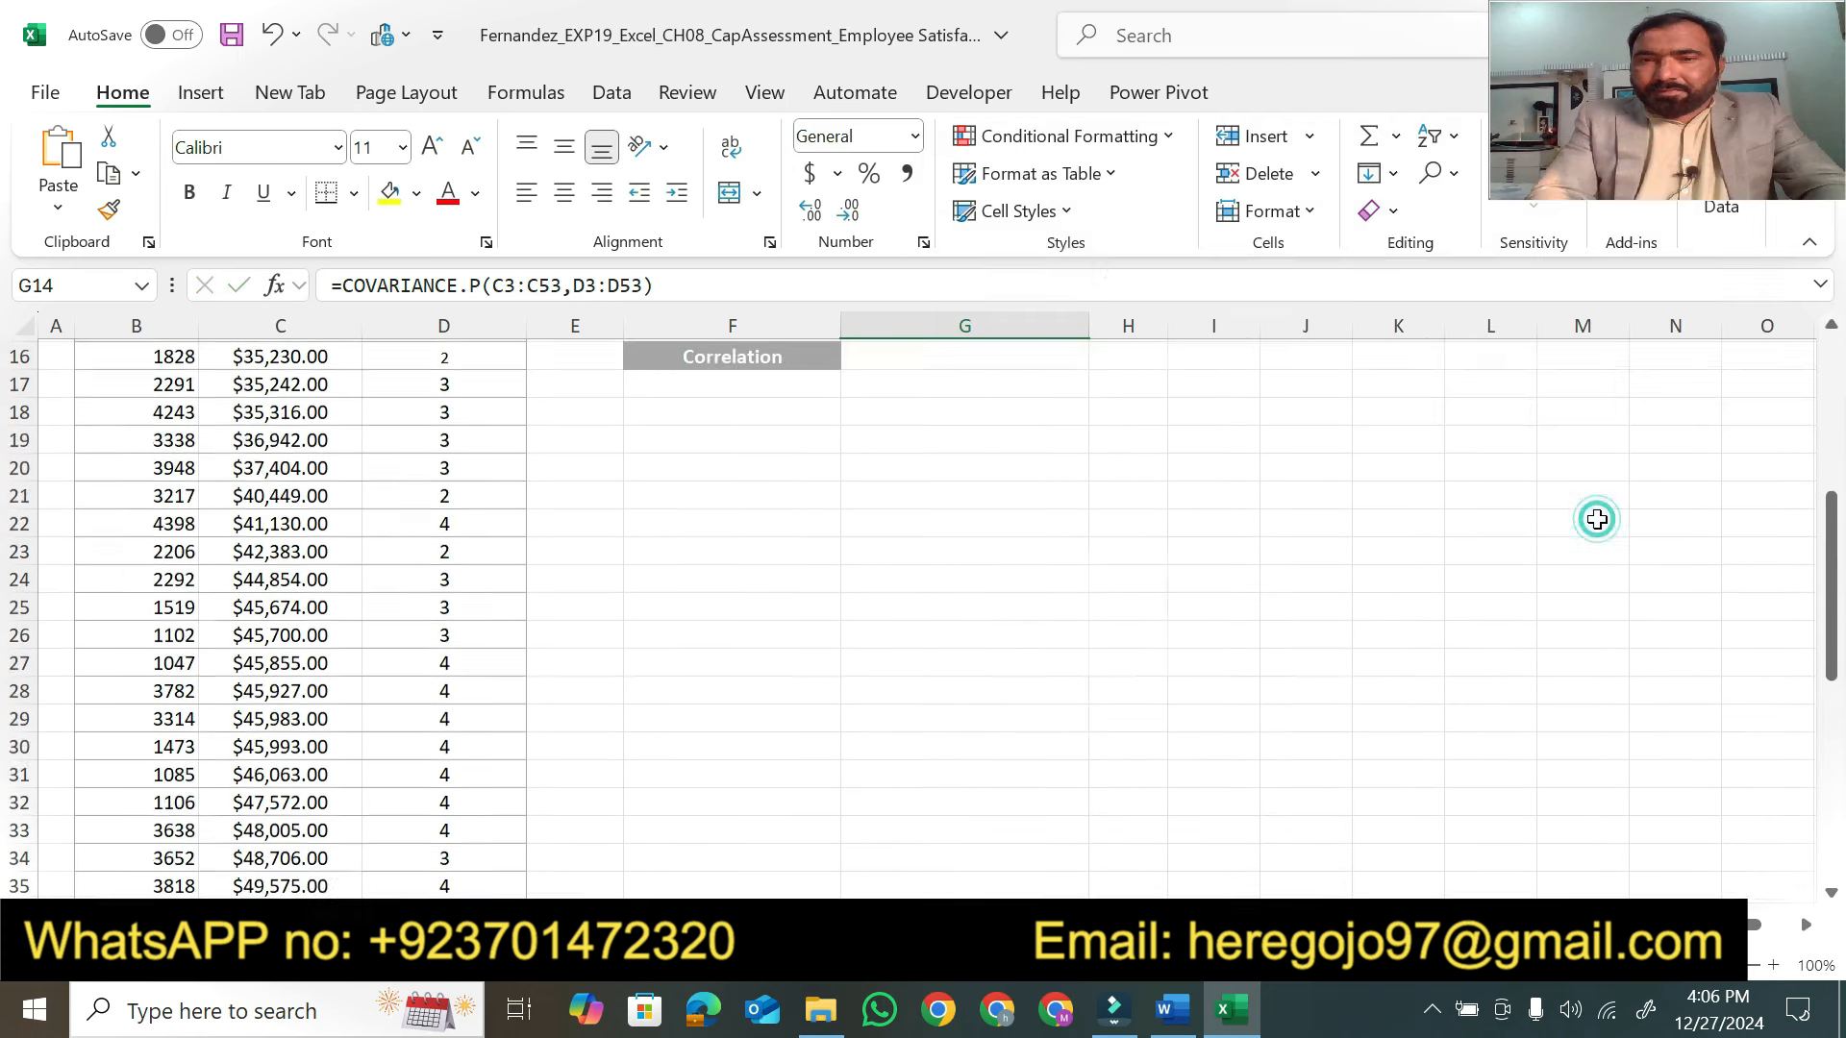
{"action": "left_click_drag", "start_coordinate": [1833, 620], "coordinate": [1836, 560]}
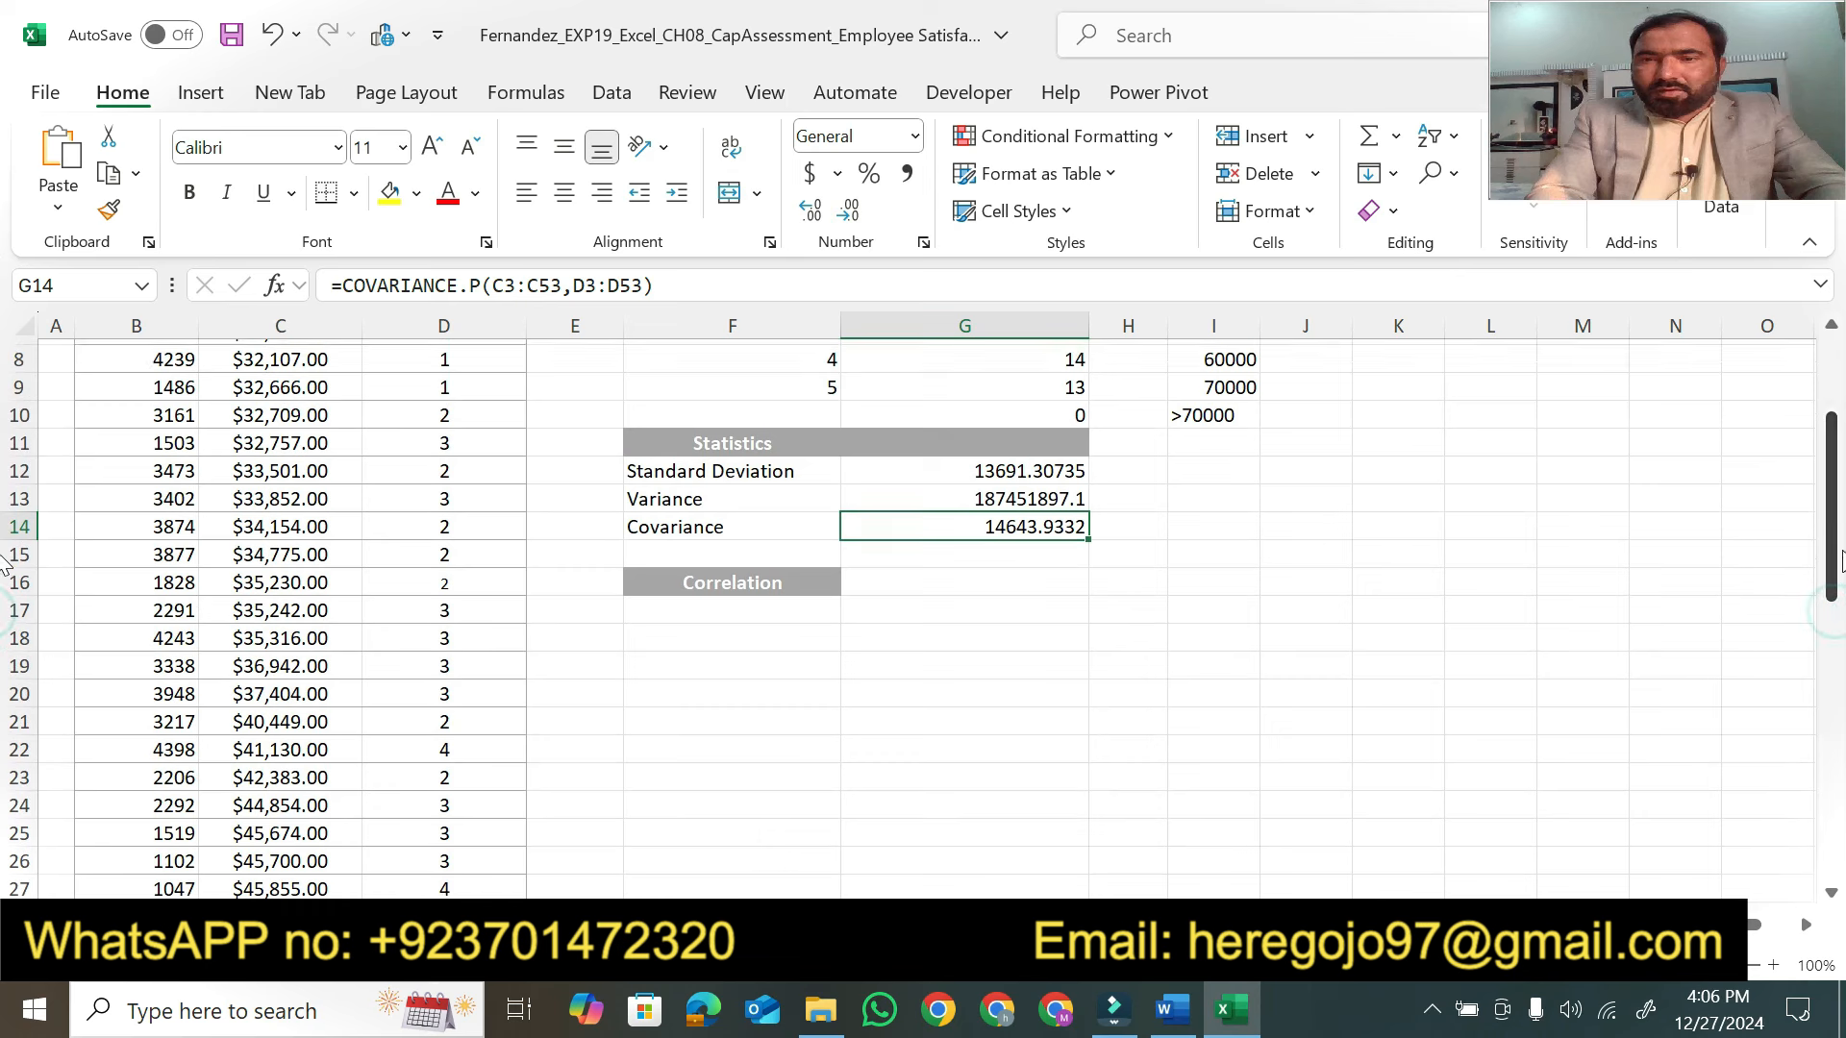
Reread instruction 5 in Word, and return to Excel to check the covariance formula in cell G14
{"action": "left_click", "coordinate": [1166, 1021]}
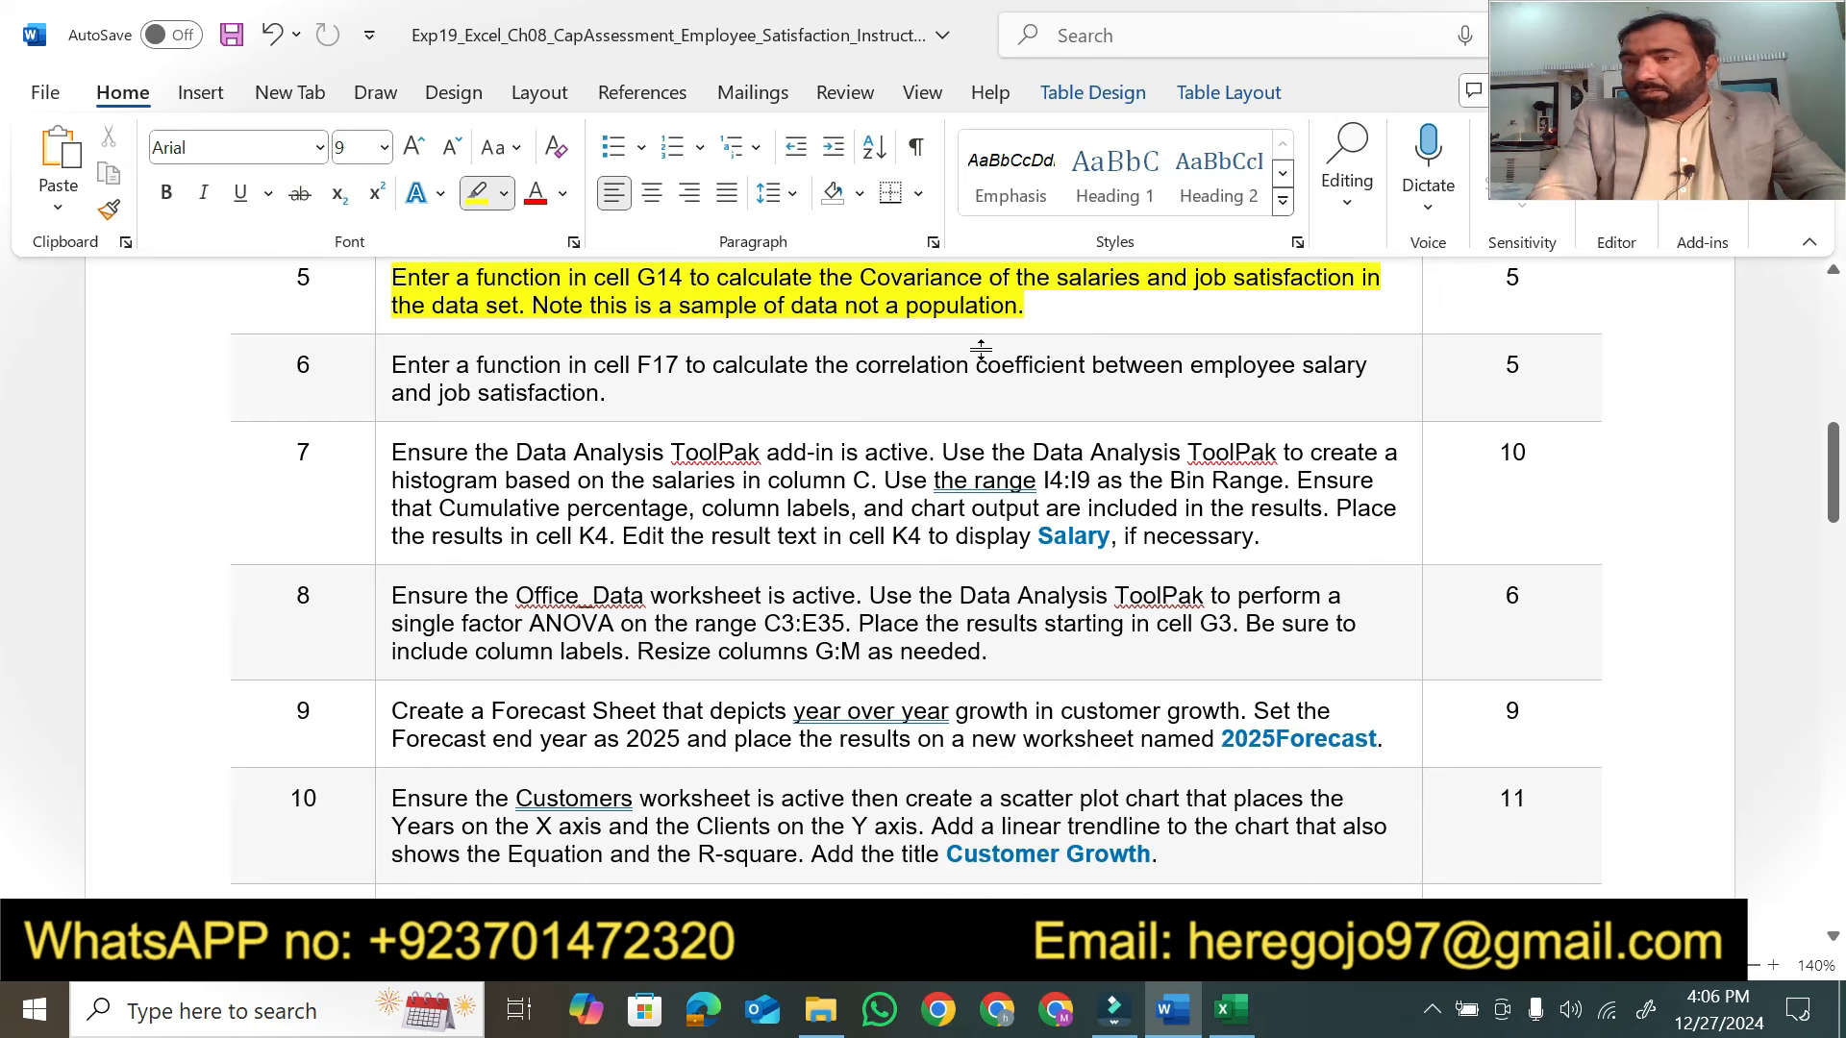
{"action": "left_click", "coordinate": [1231, 1009]}
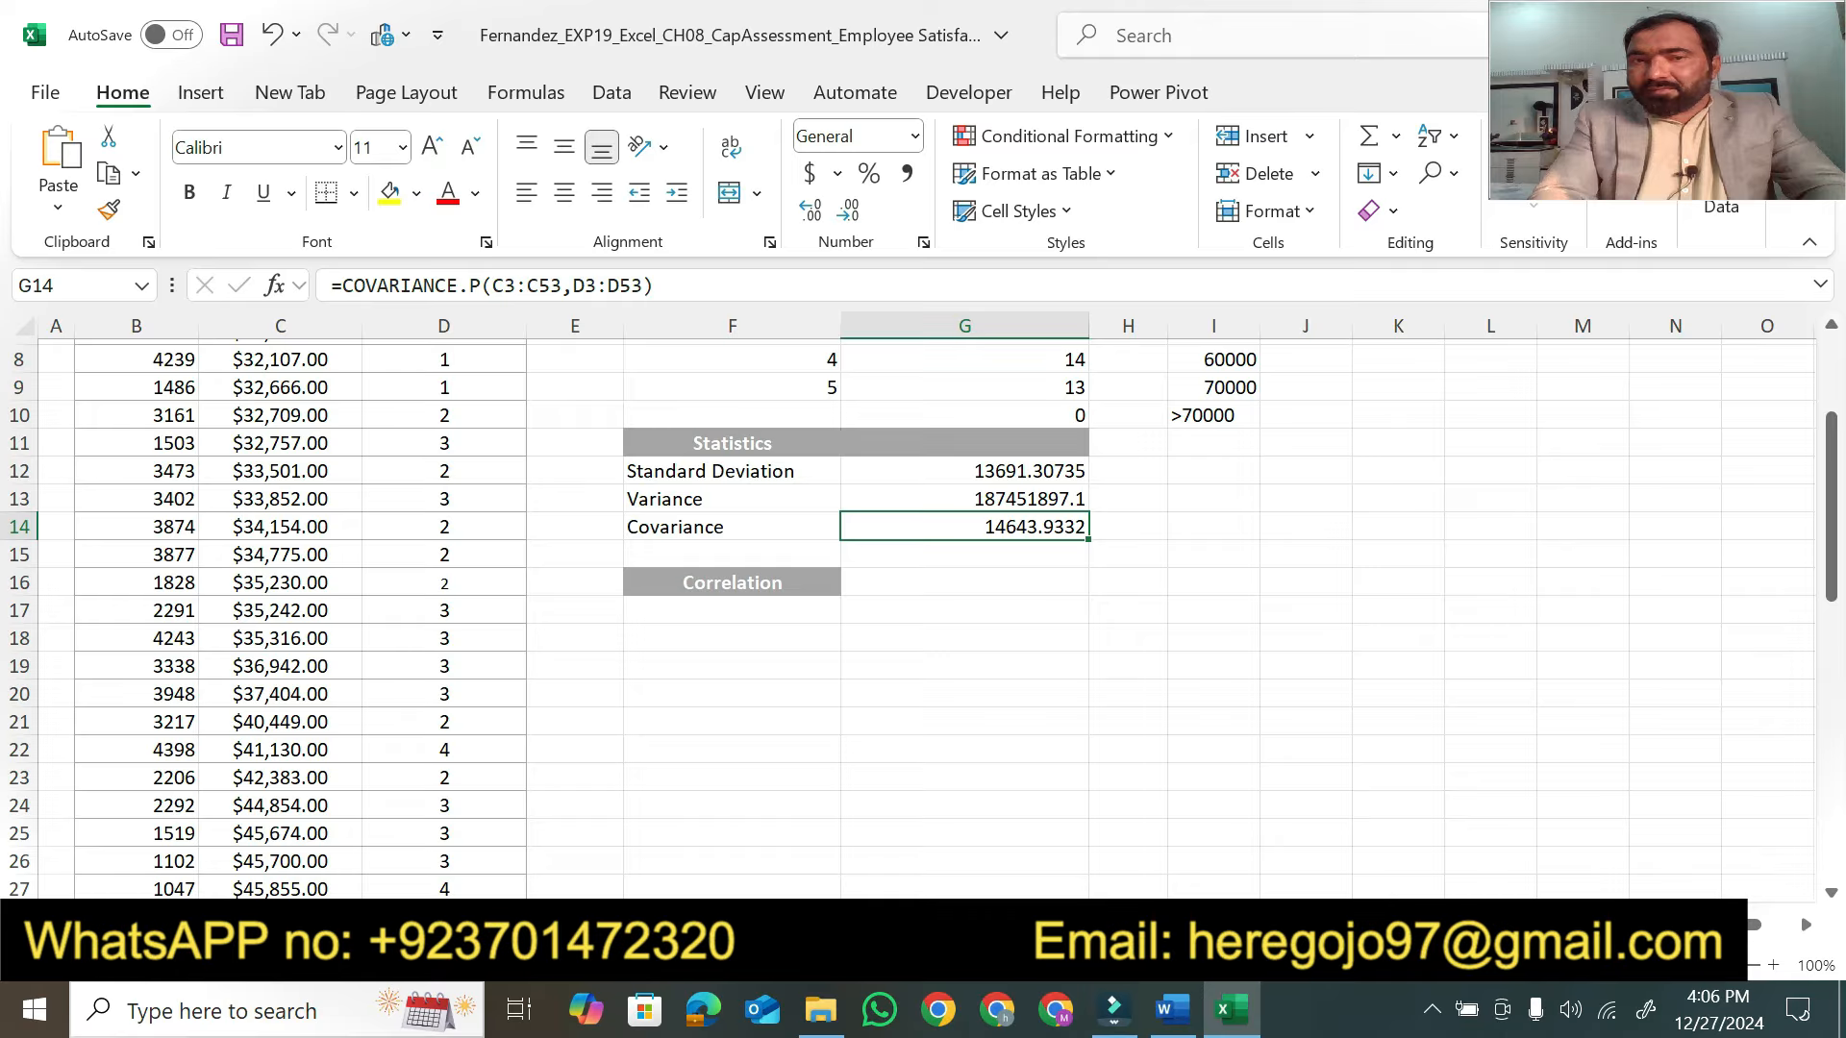
{"action": "left_click", "coordinate": [623, 289]}
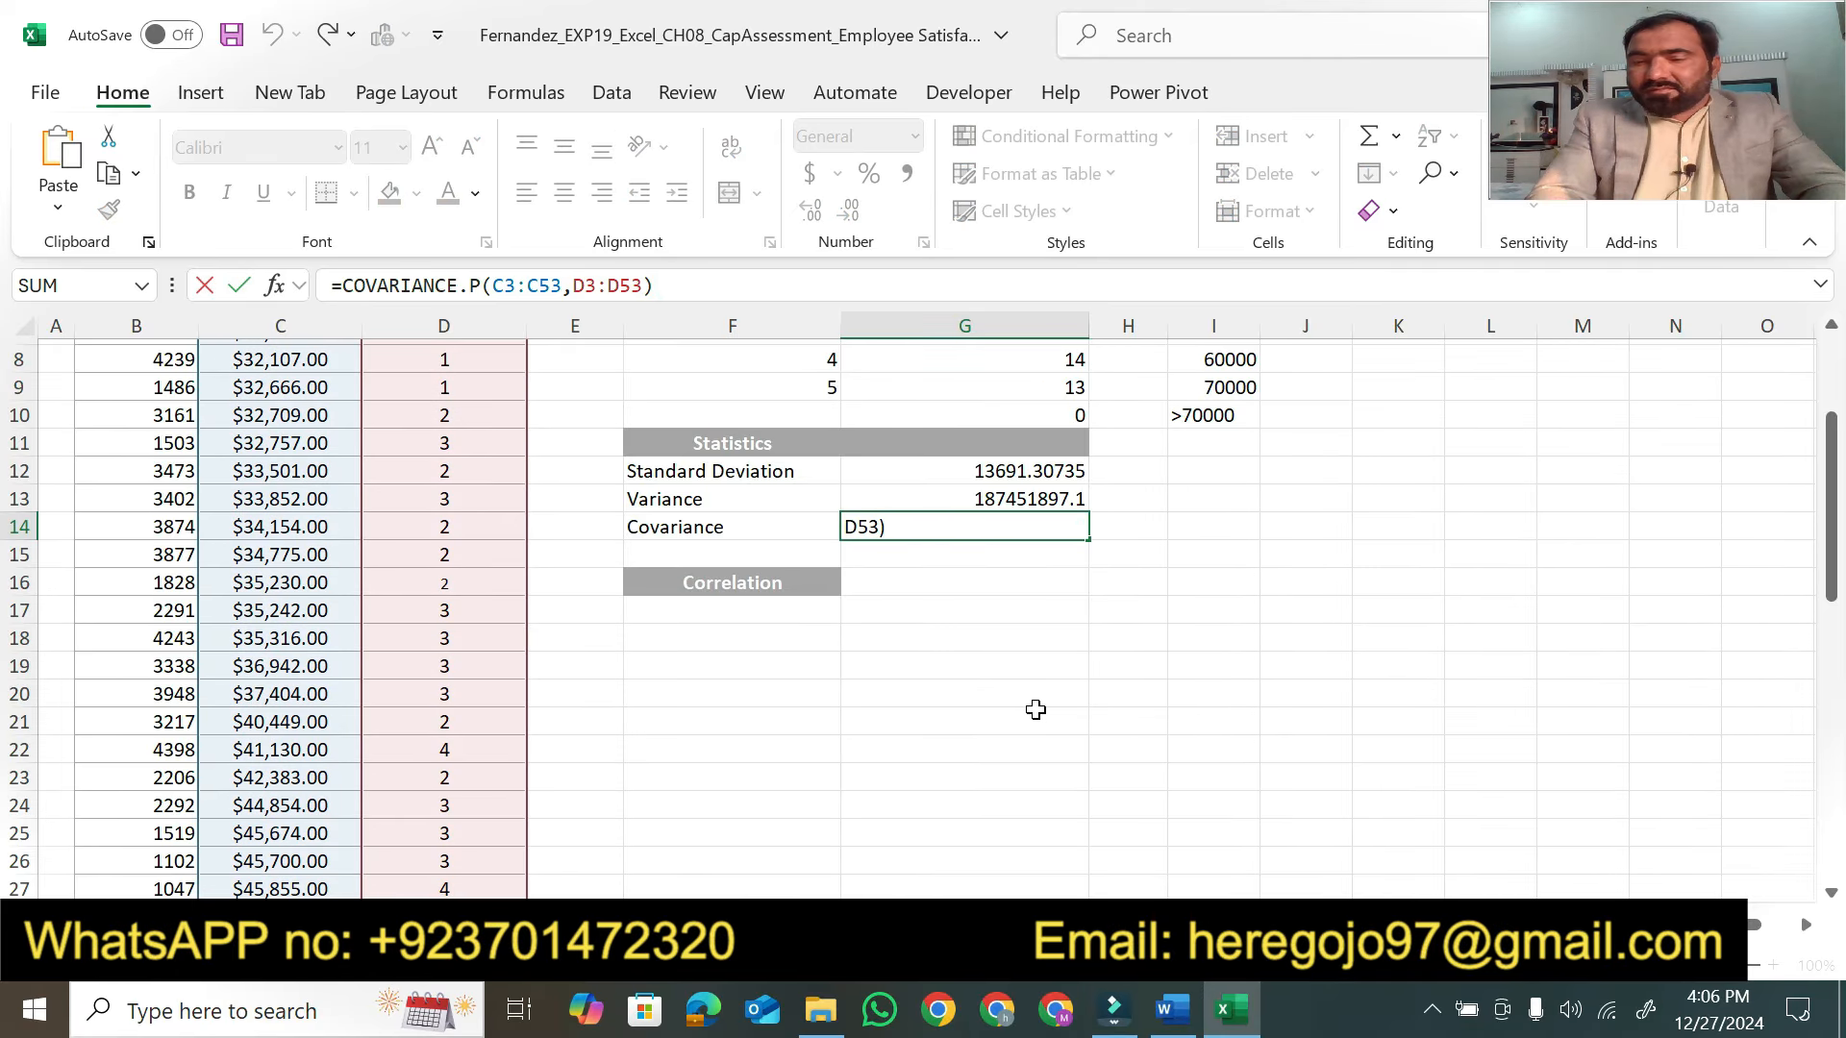
{"action": "key", "text": "Return"}
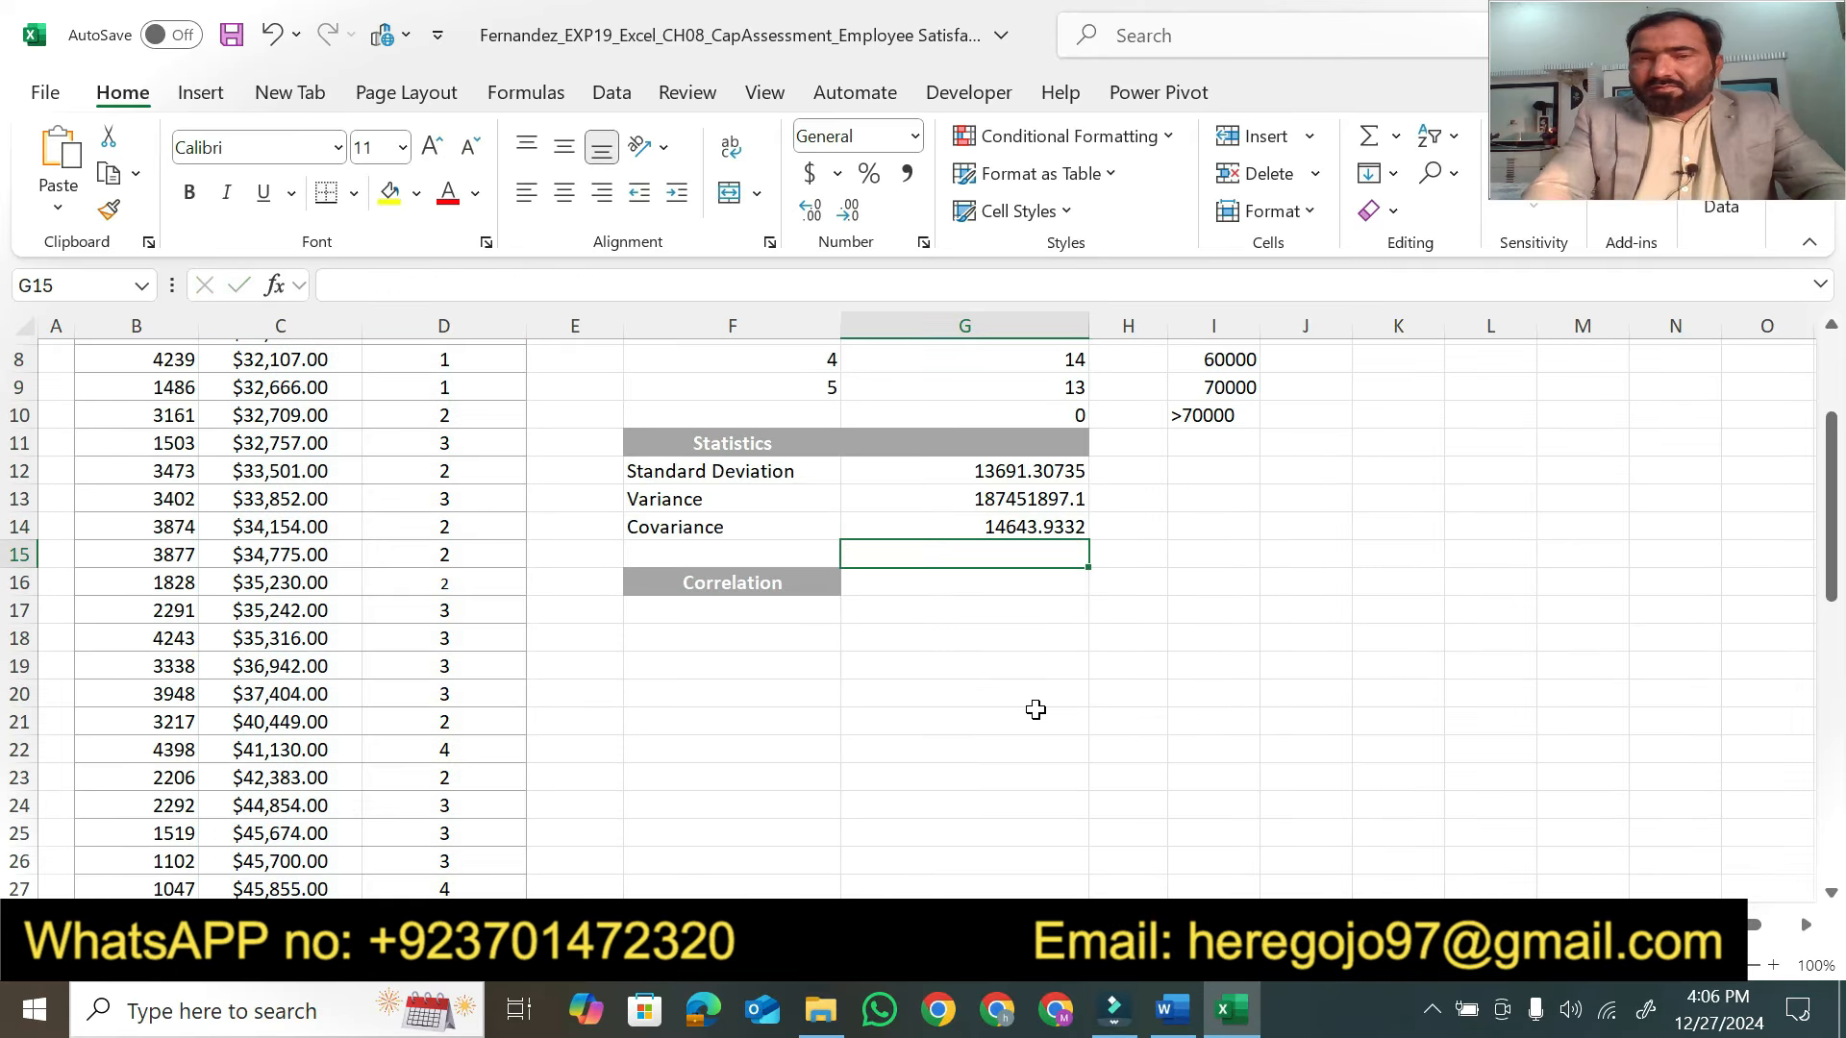
Switch to Word, look back through the instructions, and highlight "Enter a function in cell F17" in instruction 6
{"action": "left_click", "coordinate": [1167, 1007]}
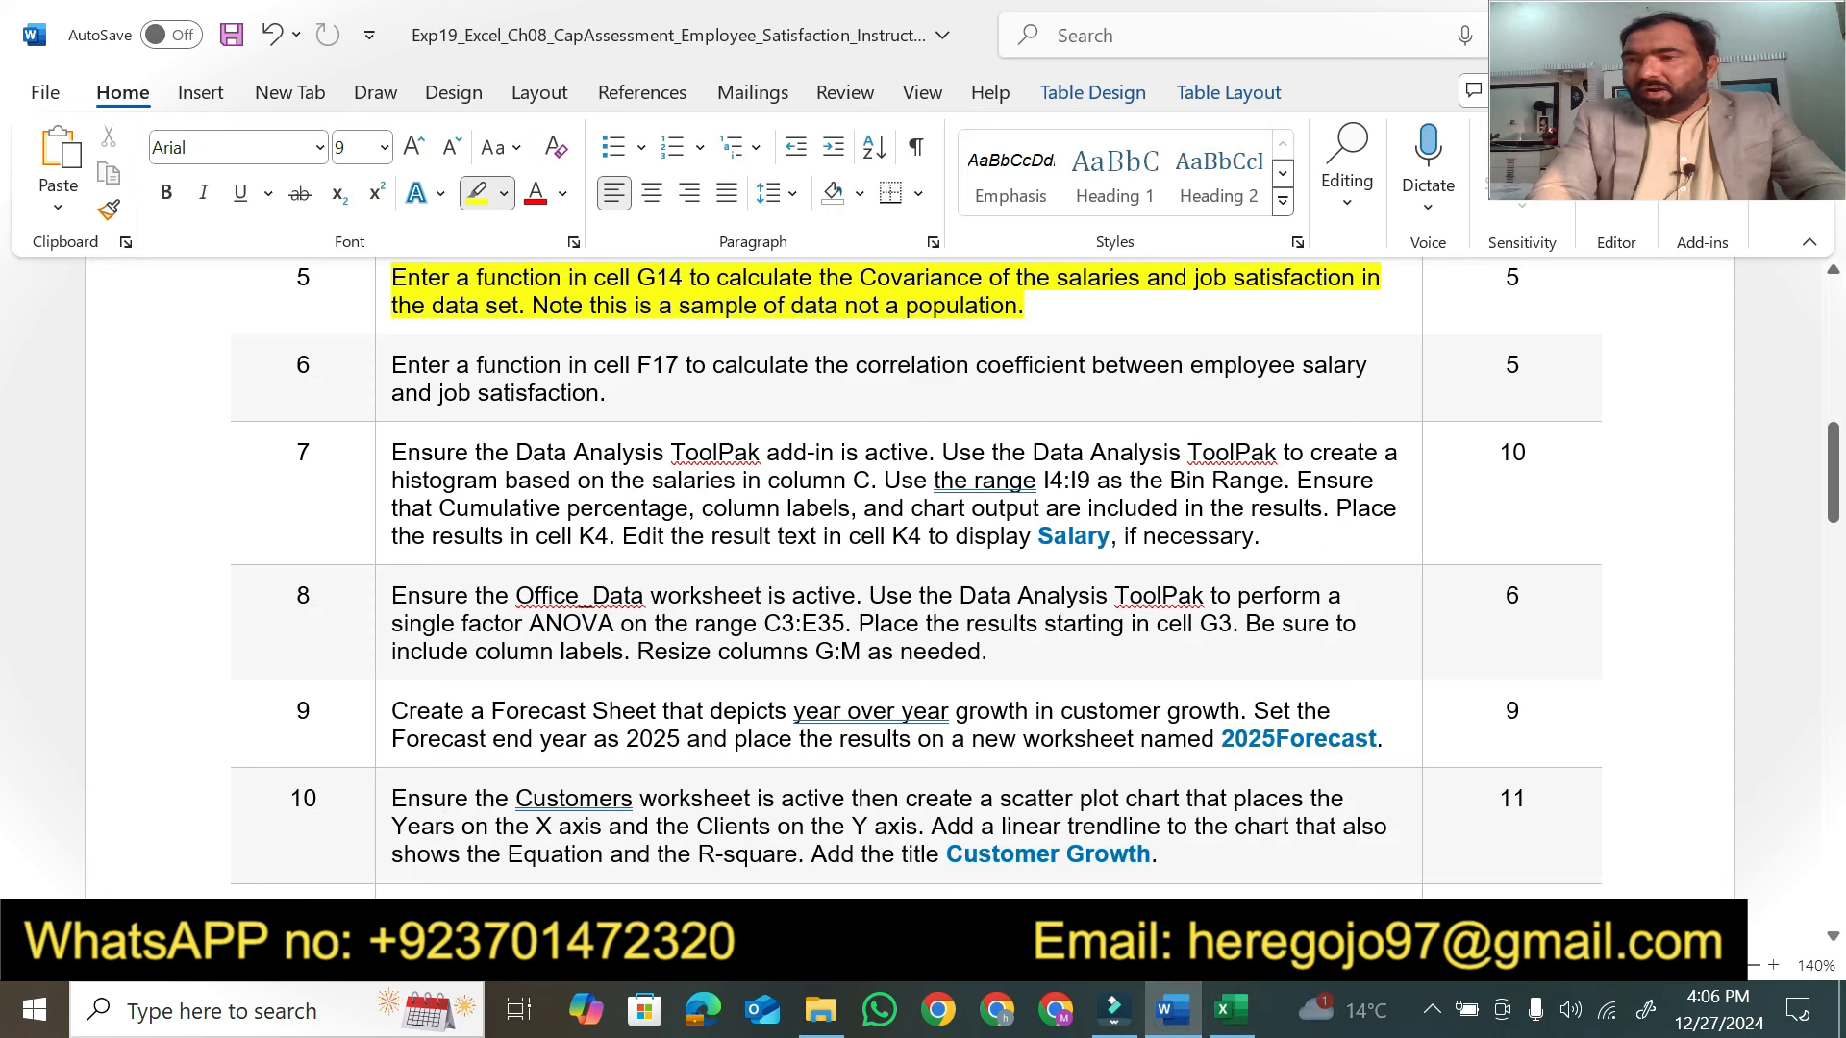
{"action": "left_click_drag", "start_coordinate": [1831, 486], "coordinate": [1838, 365]}
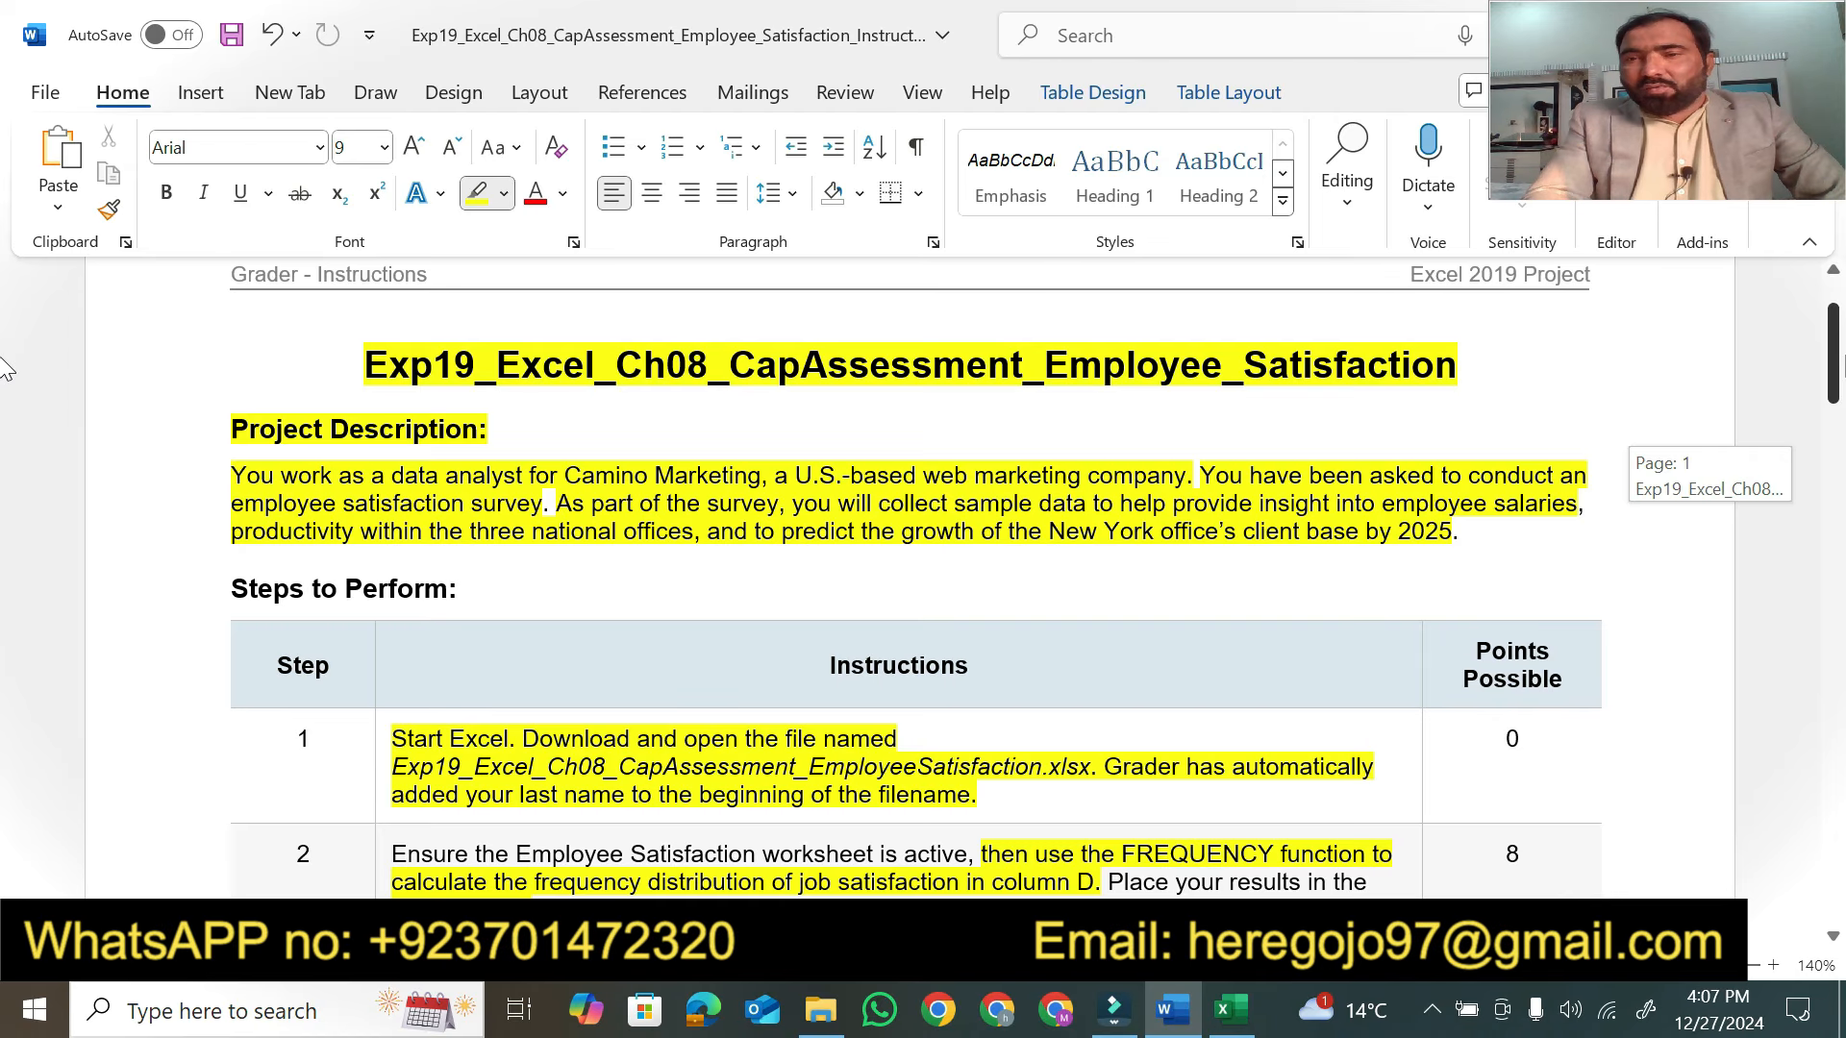
{"action": "left_click_drag", "start_coordinate": [4, 369], "coordinate": [3, 496]}
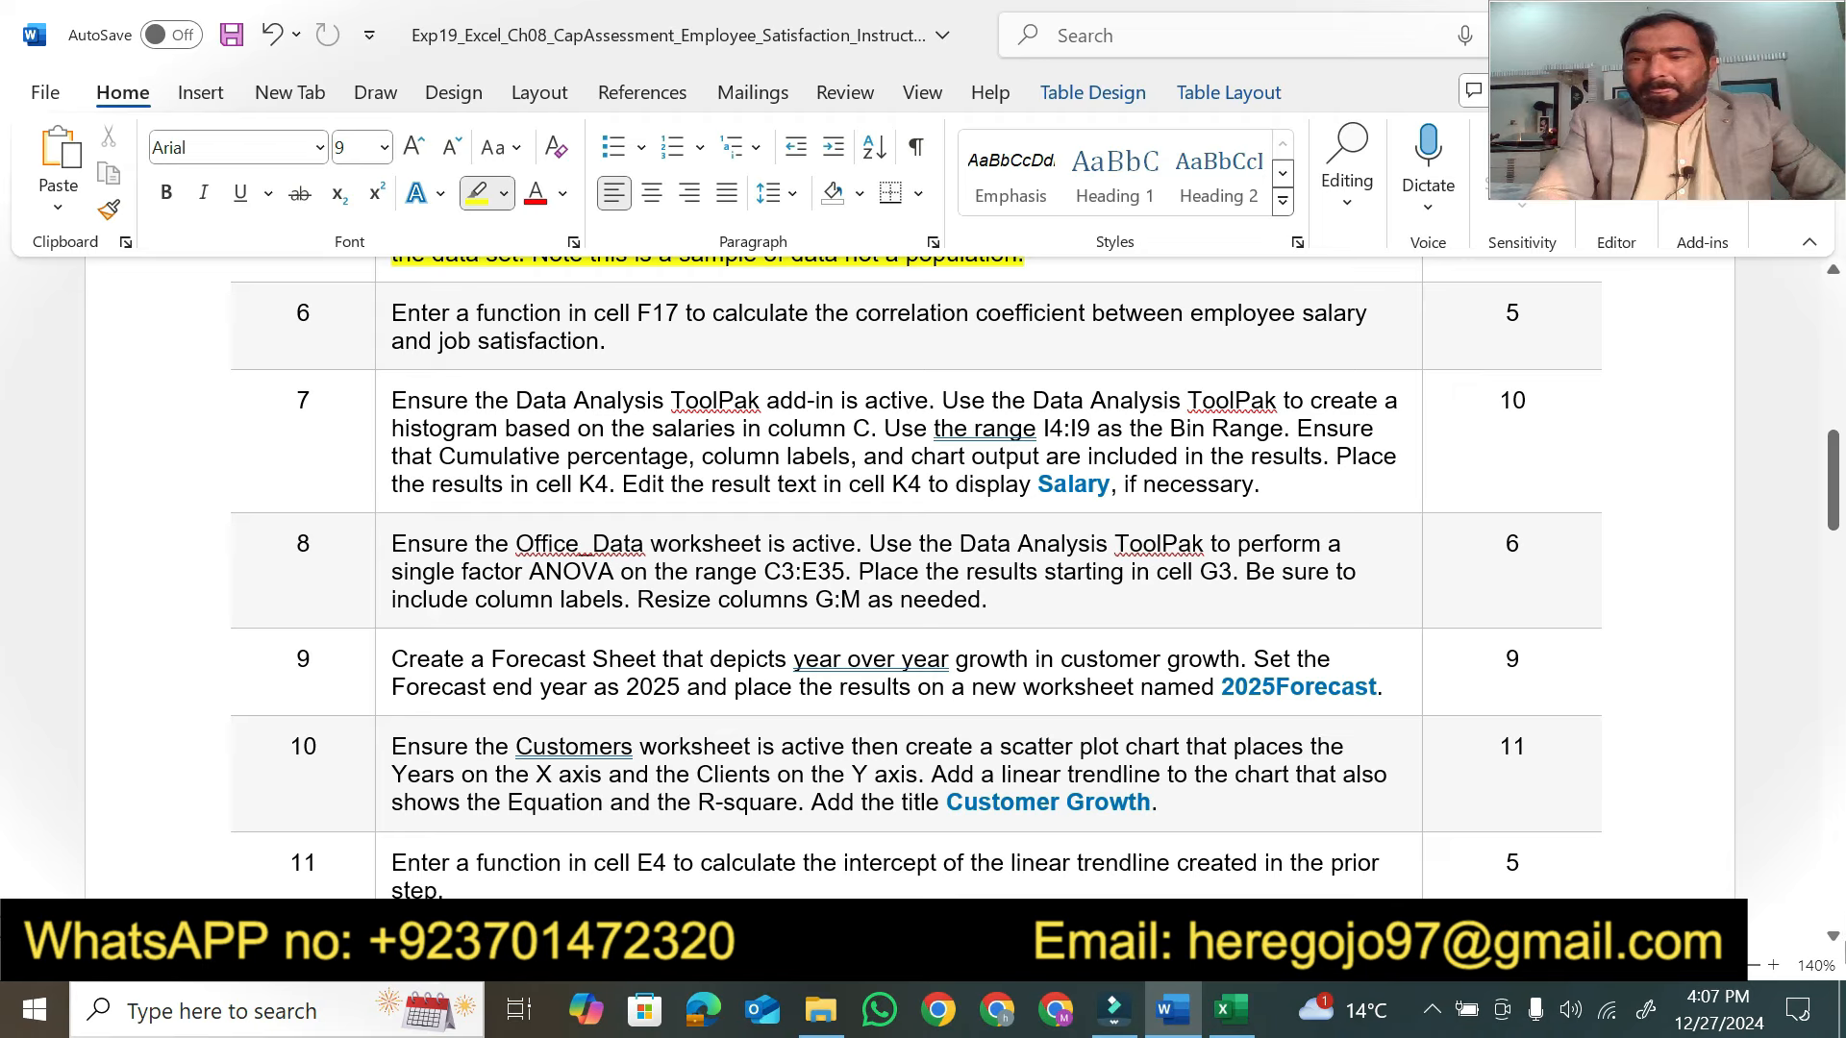
{"action": "left_click", "coordinate": [1832, 935]}
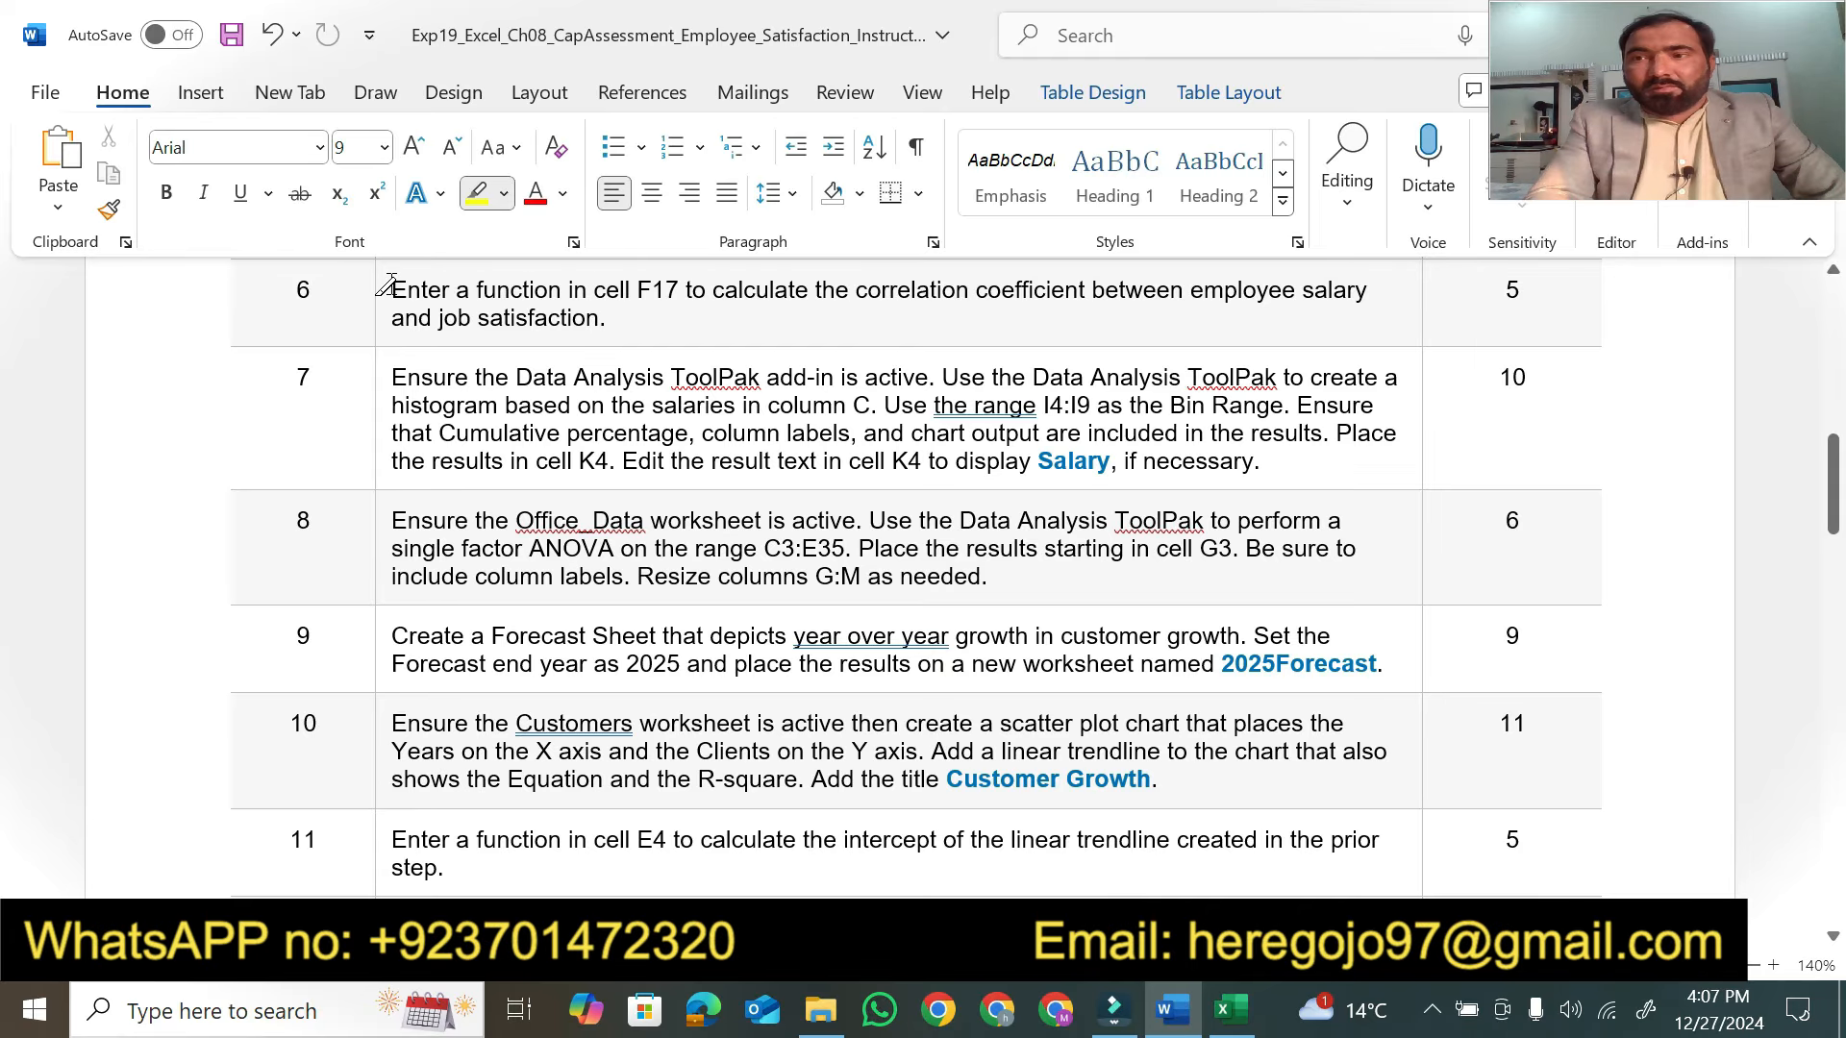
{"action": "left_click_drag", "start_coordinate": [385, 286], "coordinate": [680, 290]}
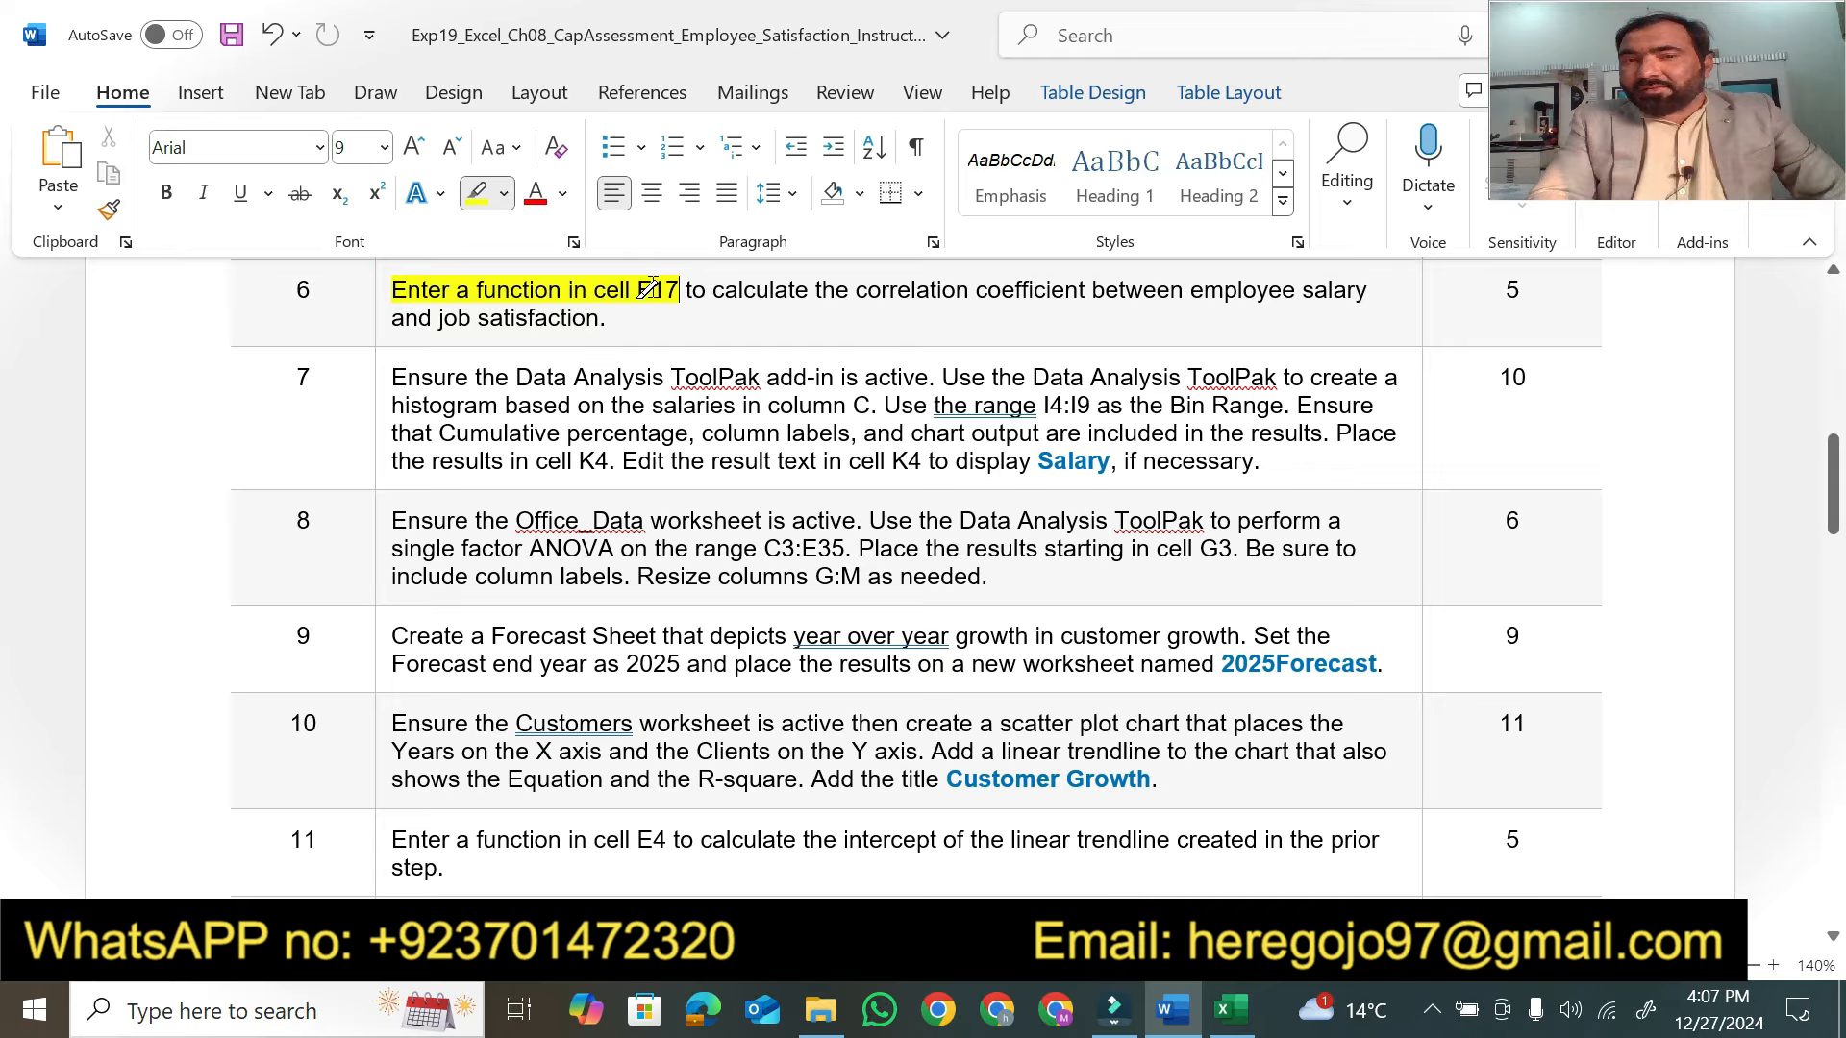
Switch to Excel and select cell F17 under the Correlation heading
{"action": "left_click", "coordinate": [1229, 1009]}
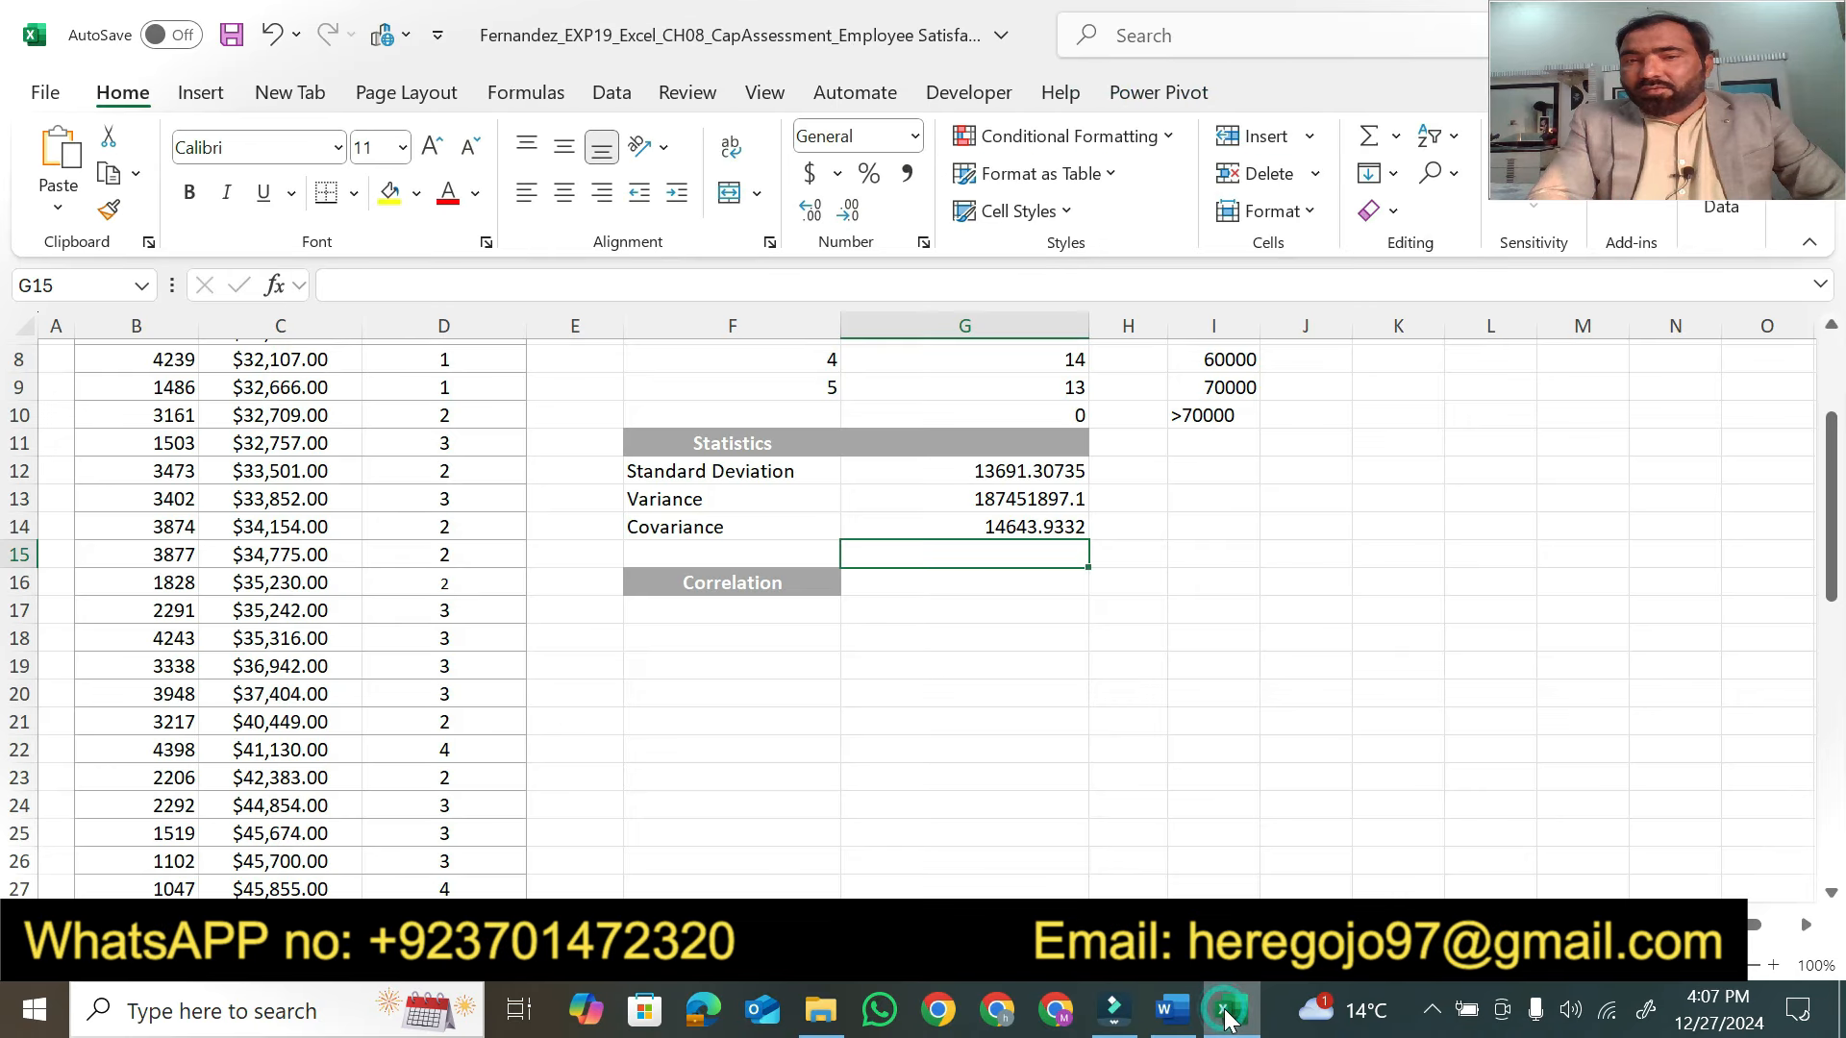
{"action": "left_click", "coordinate": [884, 586]}
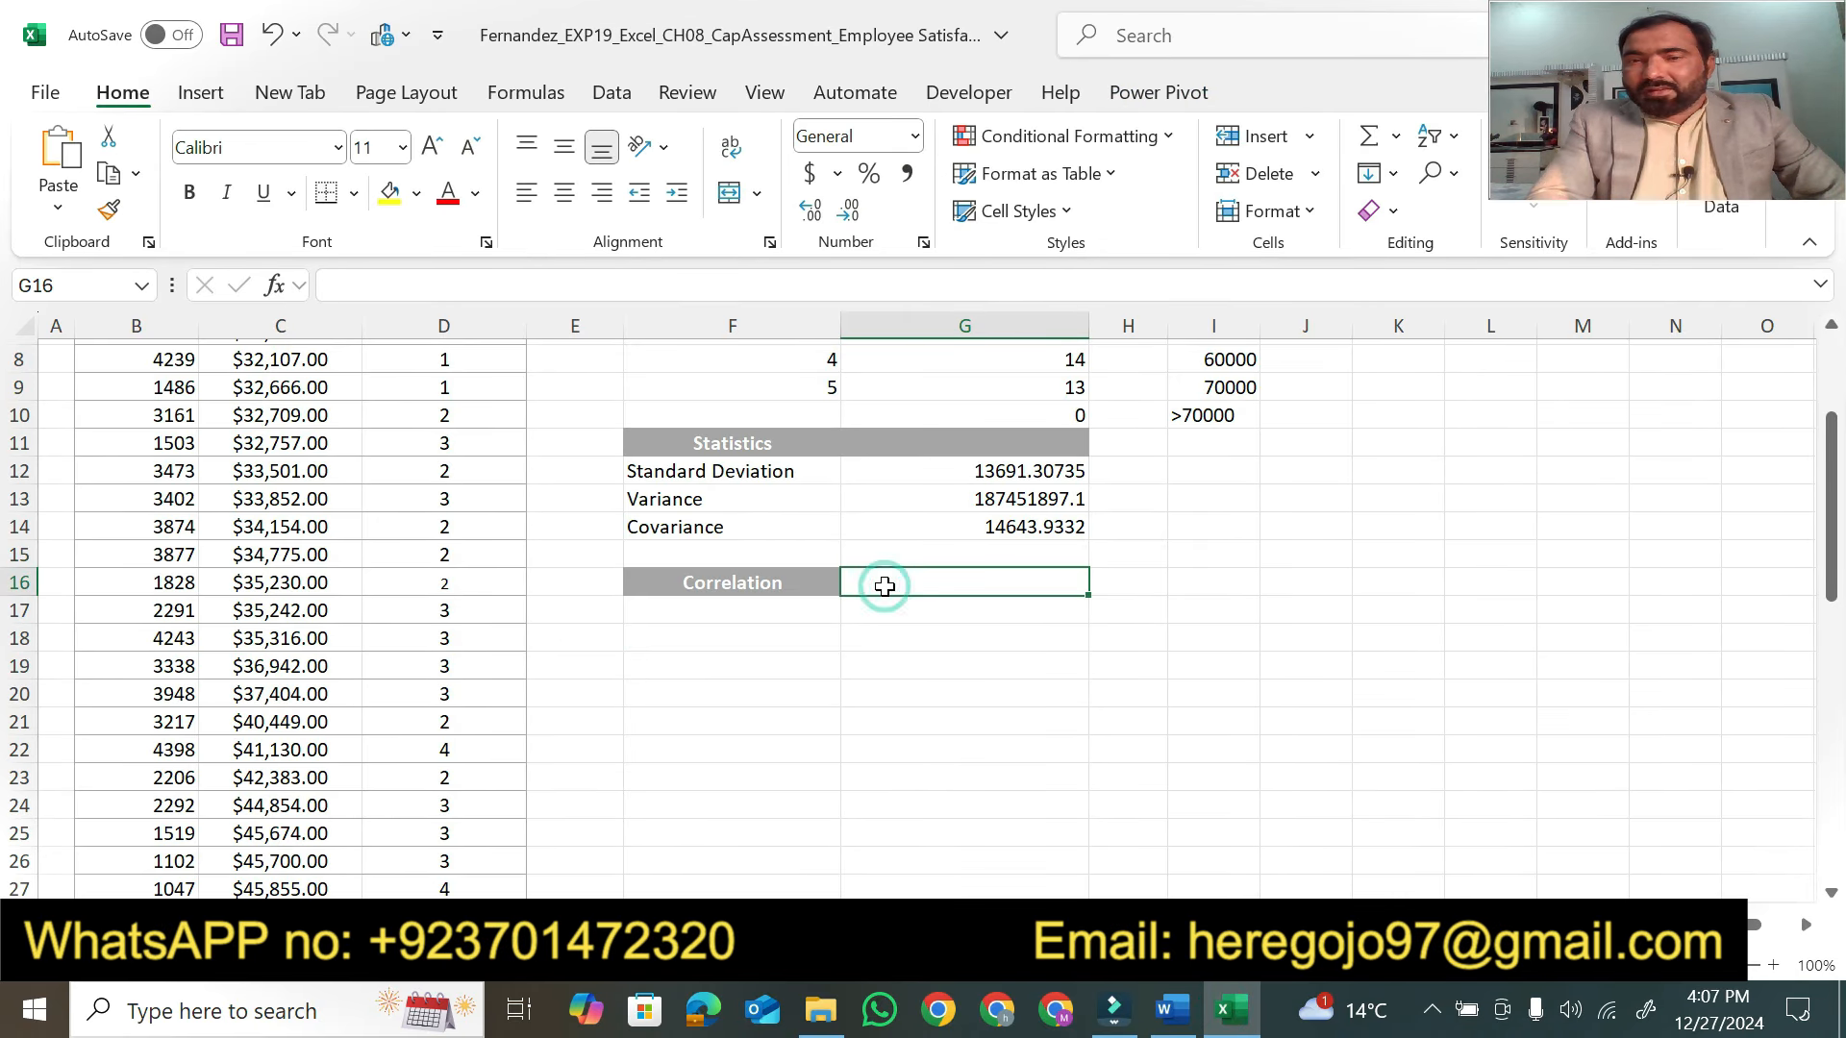
{"action": "left_click", "coordinate": [734, 610]}
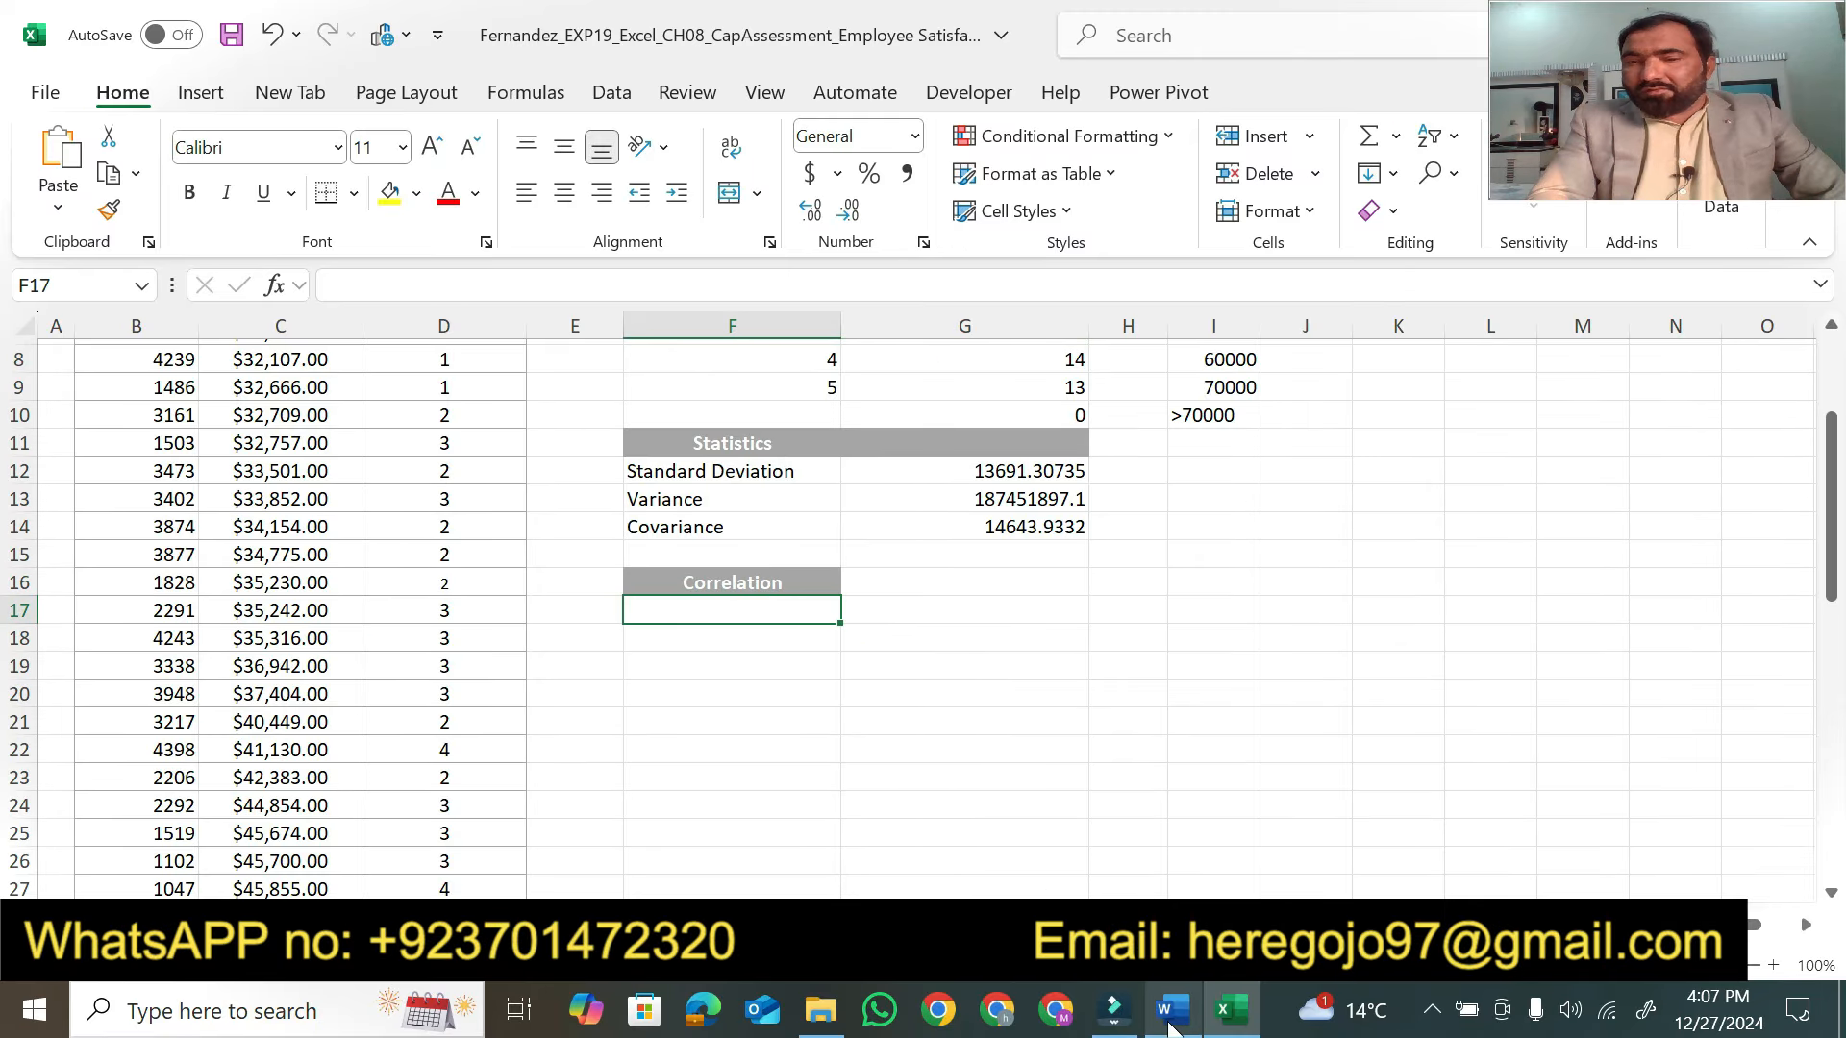
Return to Word and highlight instruction 6 from "F17" through "job satisfaction."
{"action": "left_click", "coordinate": [1172, 1009]}
{"action": "left_click_drag", "start_coordinate": [685, 286], "coordinate": [611, 315]}
{"action": "left_click", "coordinate": [612, 316]}
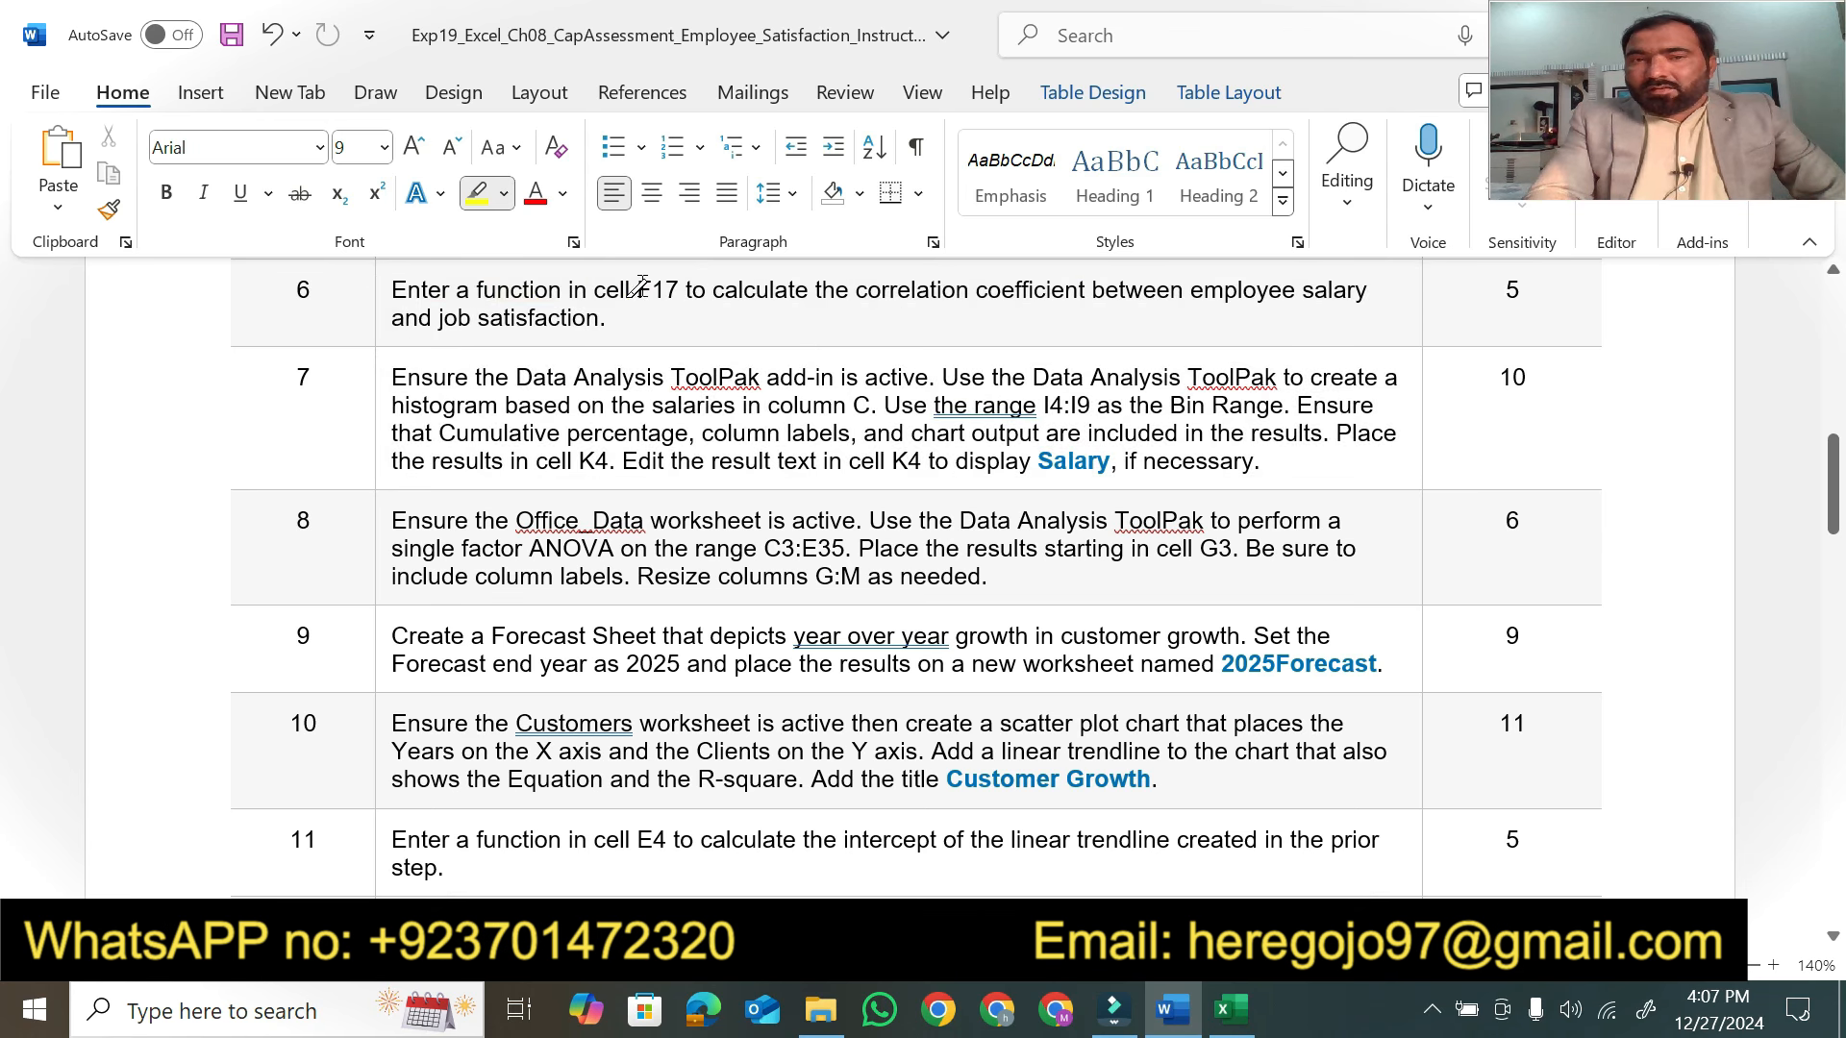
{"action": "left_click_drag", "start_coordinate": [638, 287], "coordinate": [651, 310]}
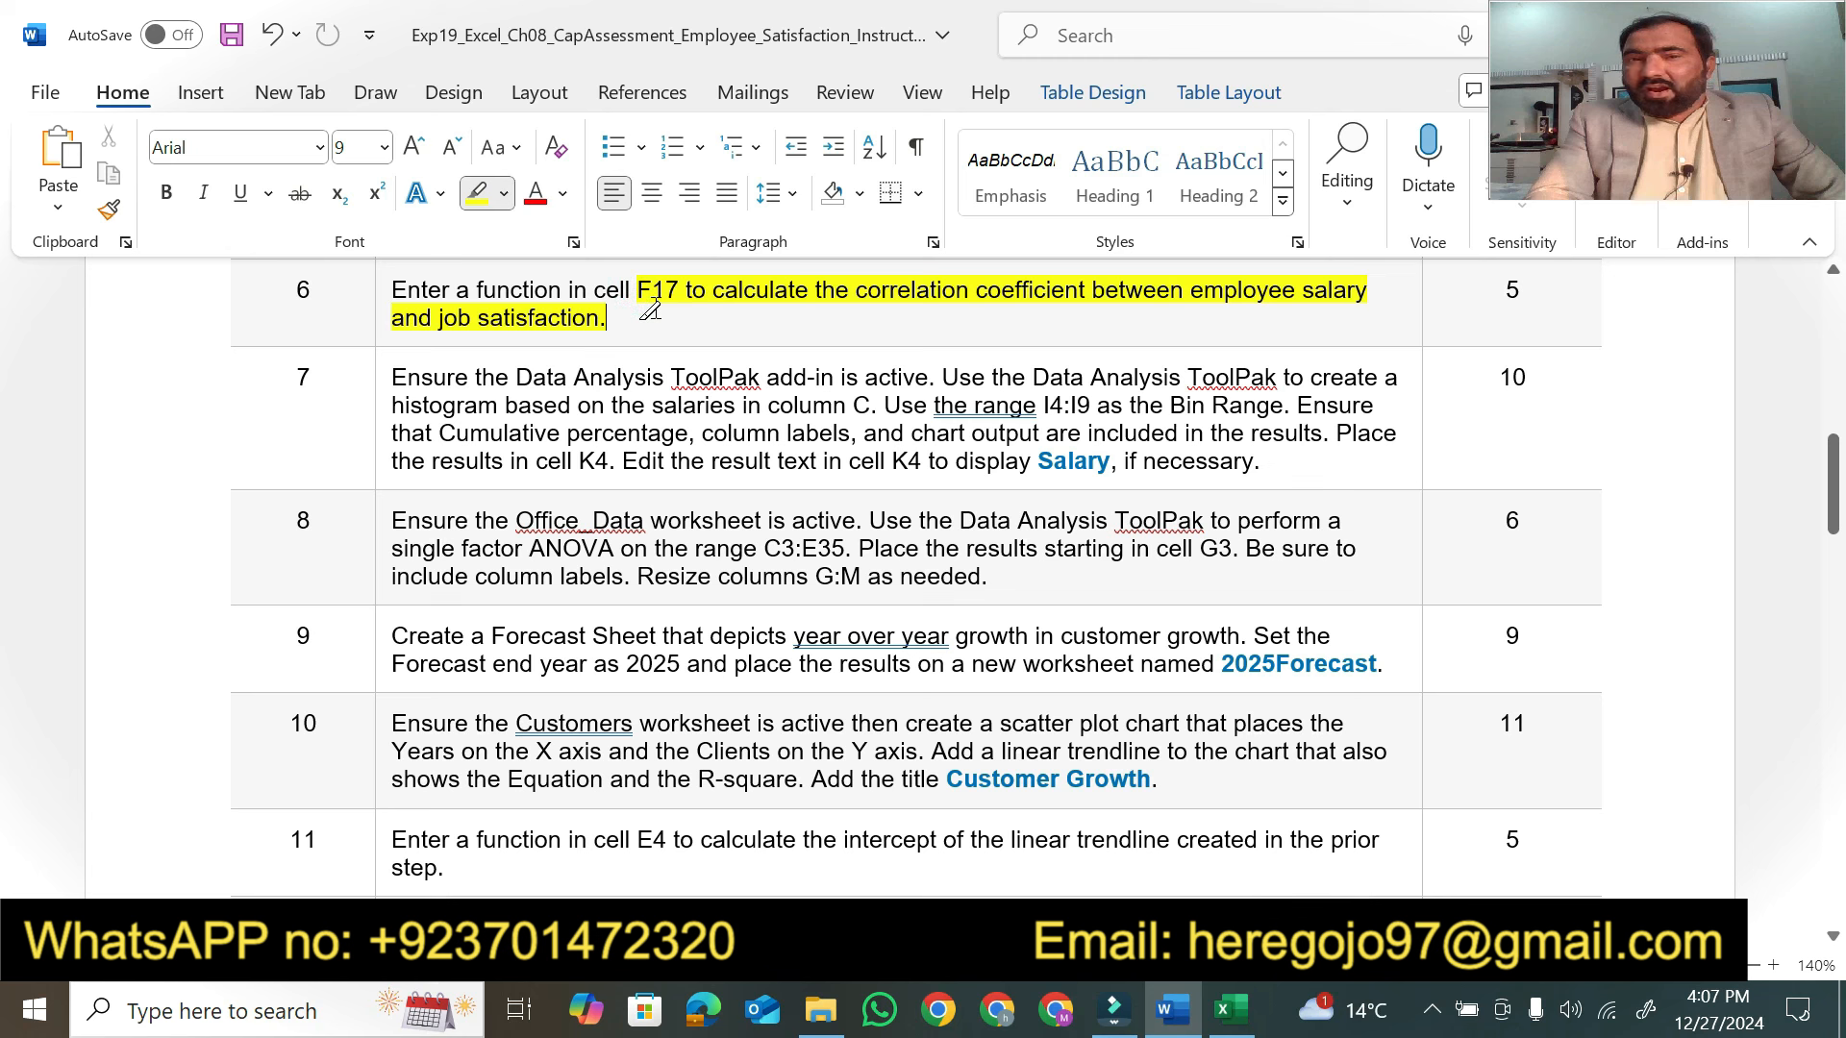
Start a CORREL function in cell F17 in Excel, recheck instruction 6 in Word, and open the function's Function Arguments dialog
{"action": "left_click", "coordinate": [1233, 1015]}
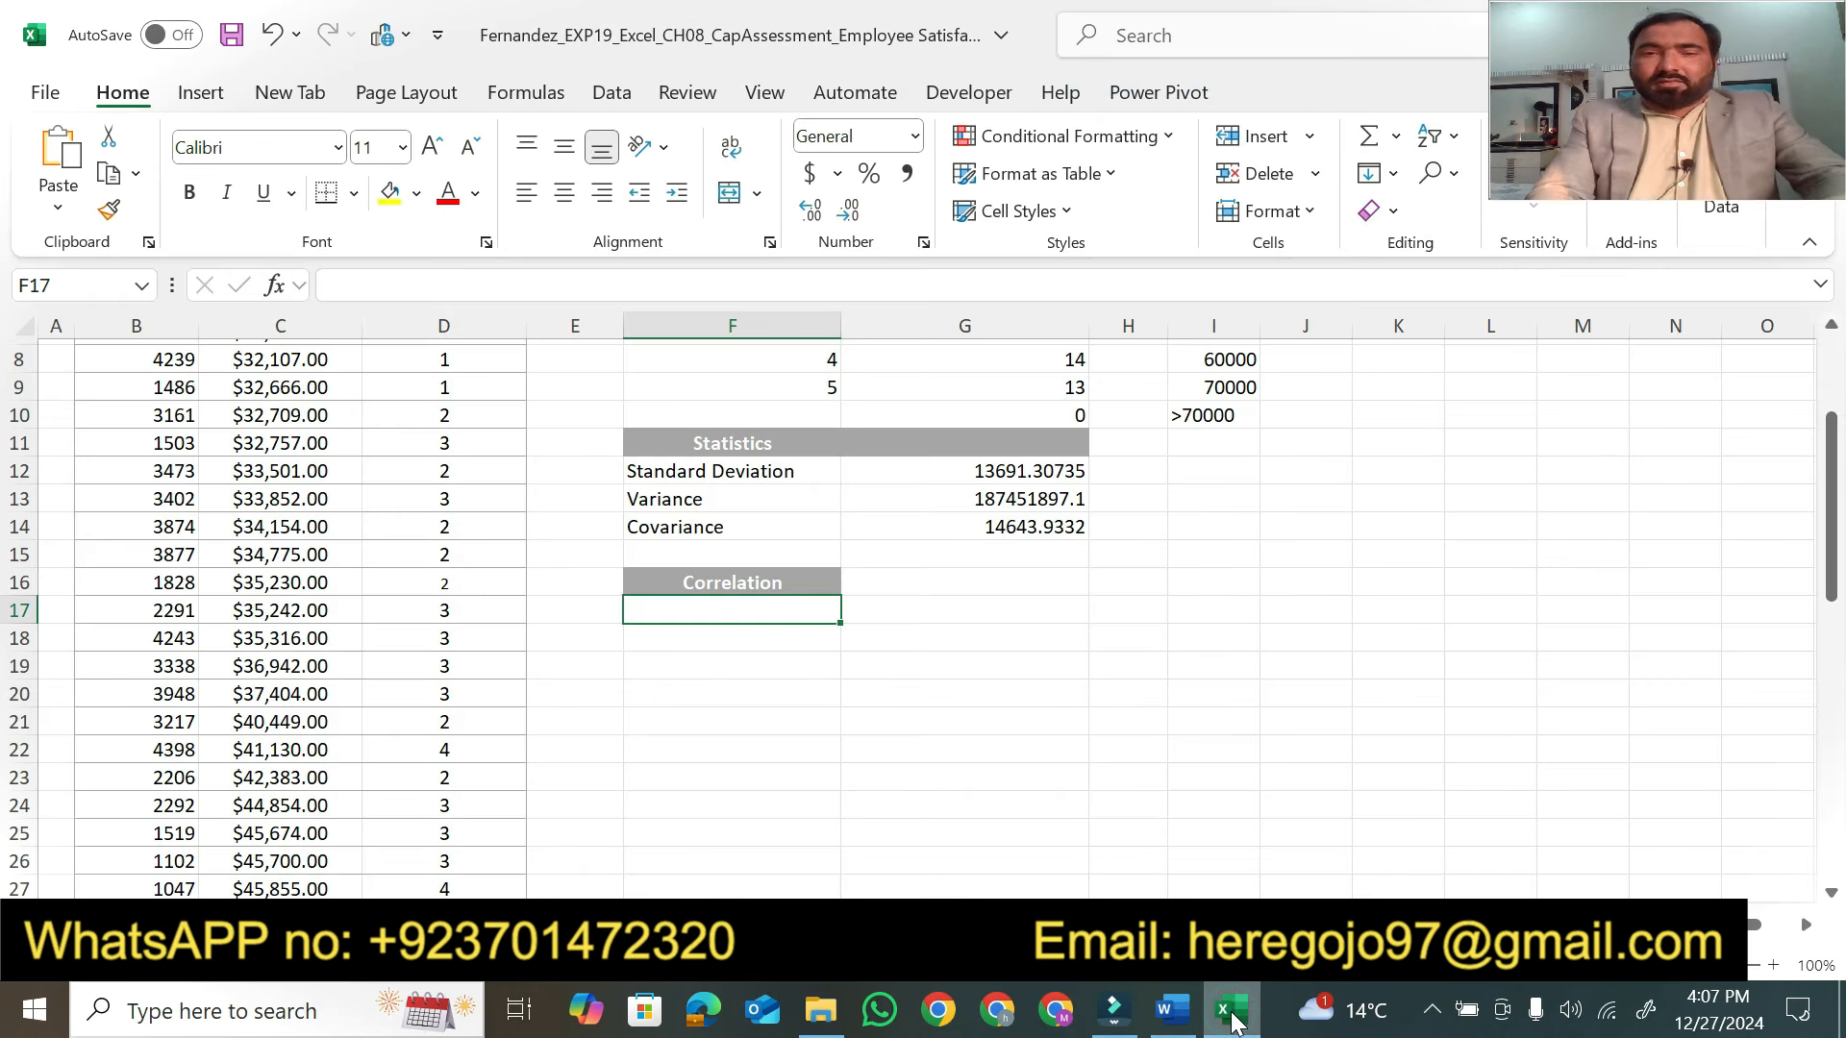
{"action": "type", "text": "="}
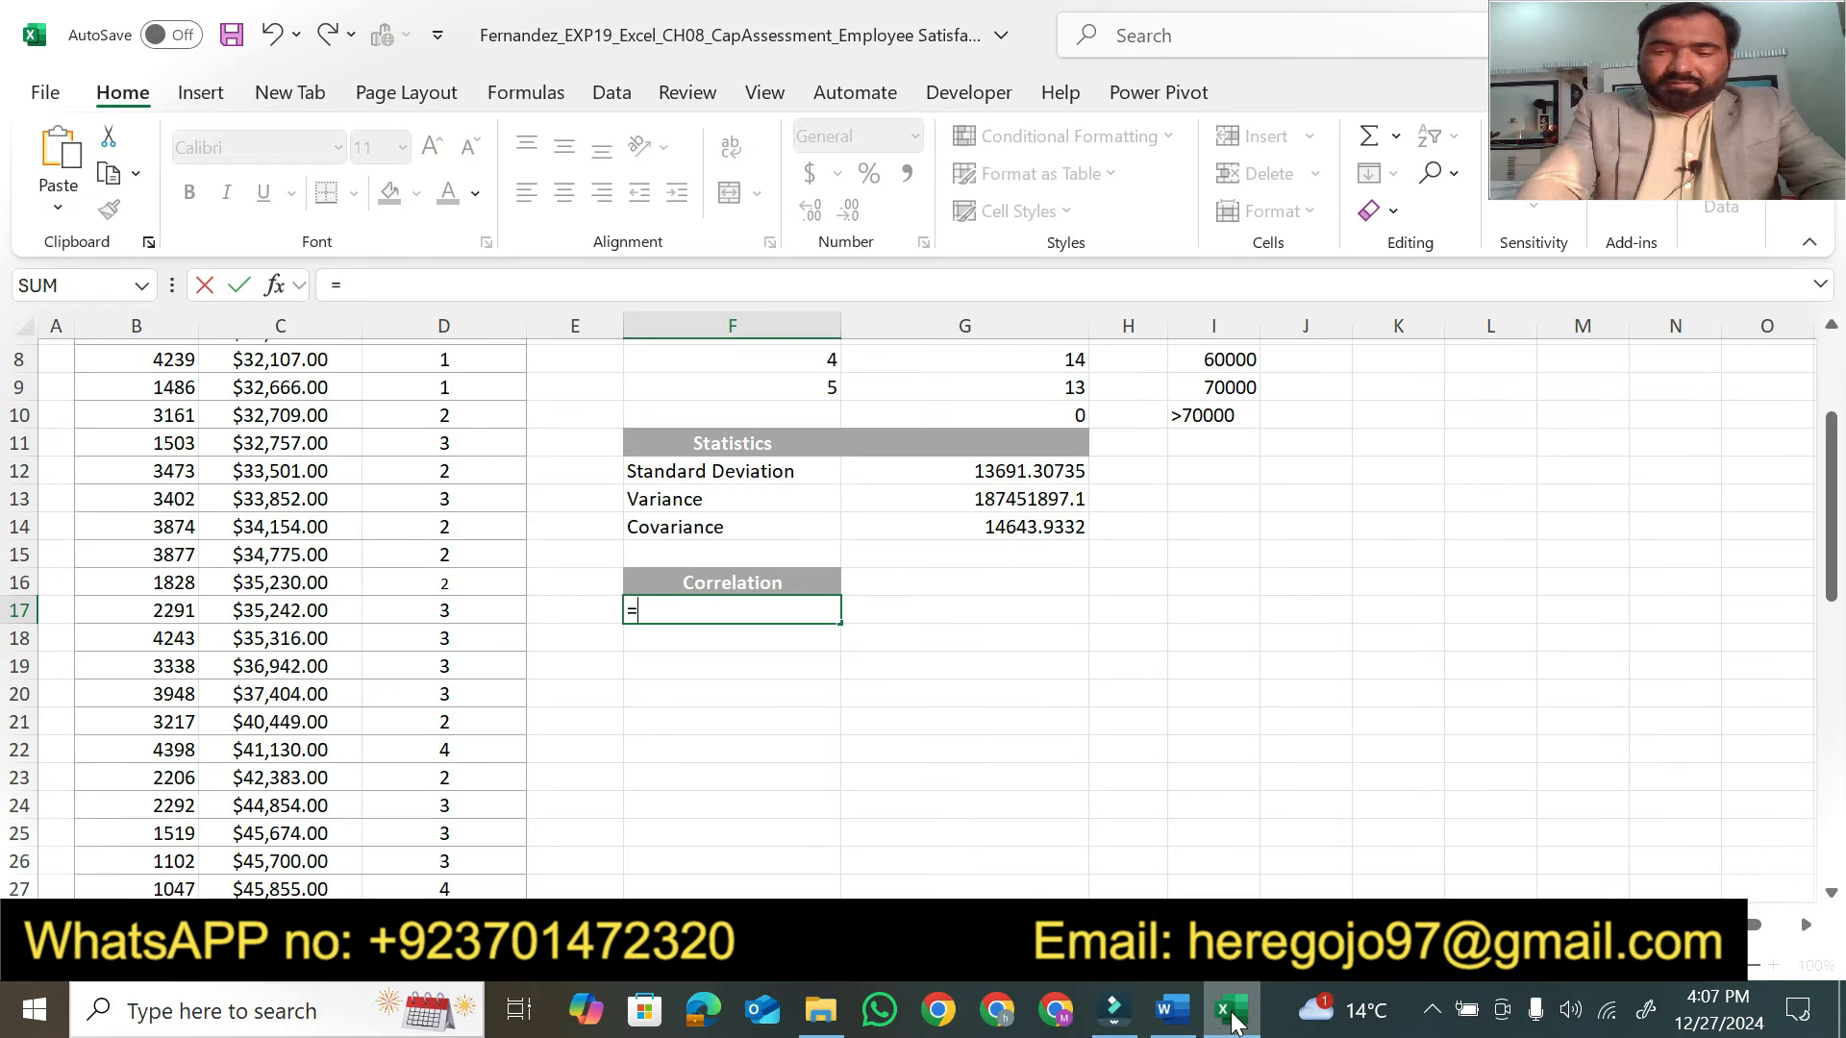
{"action": "type", "text": "c"}
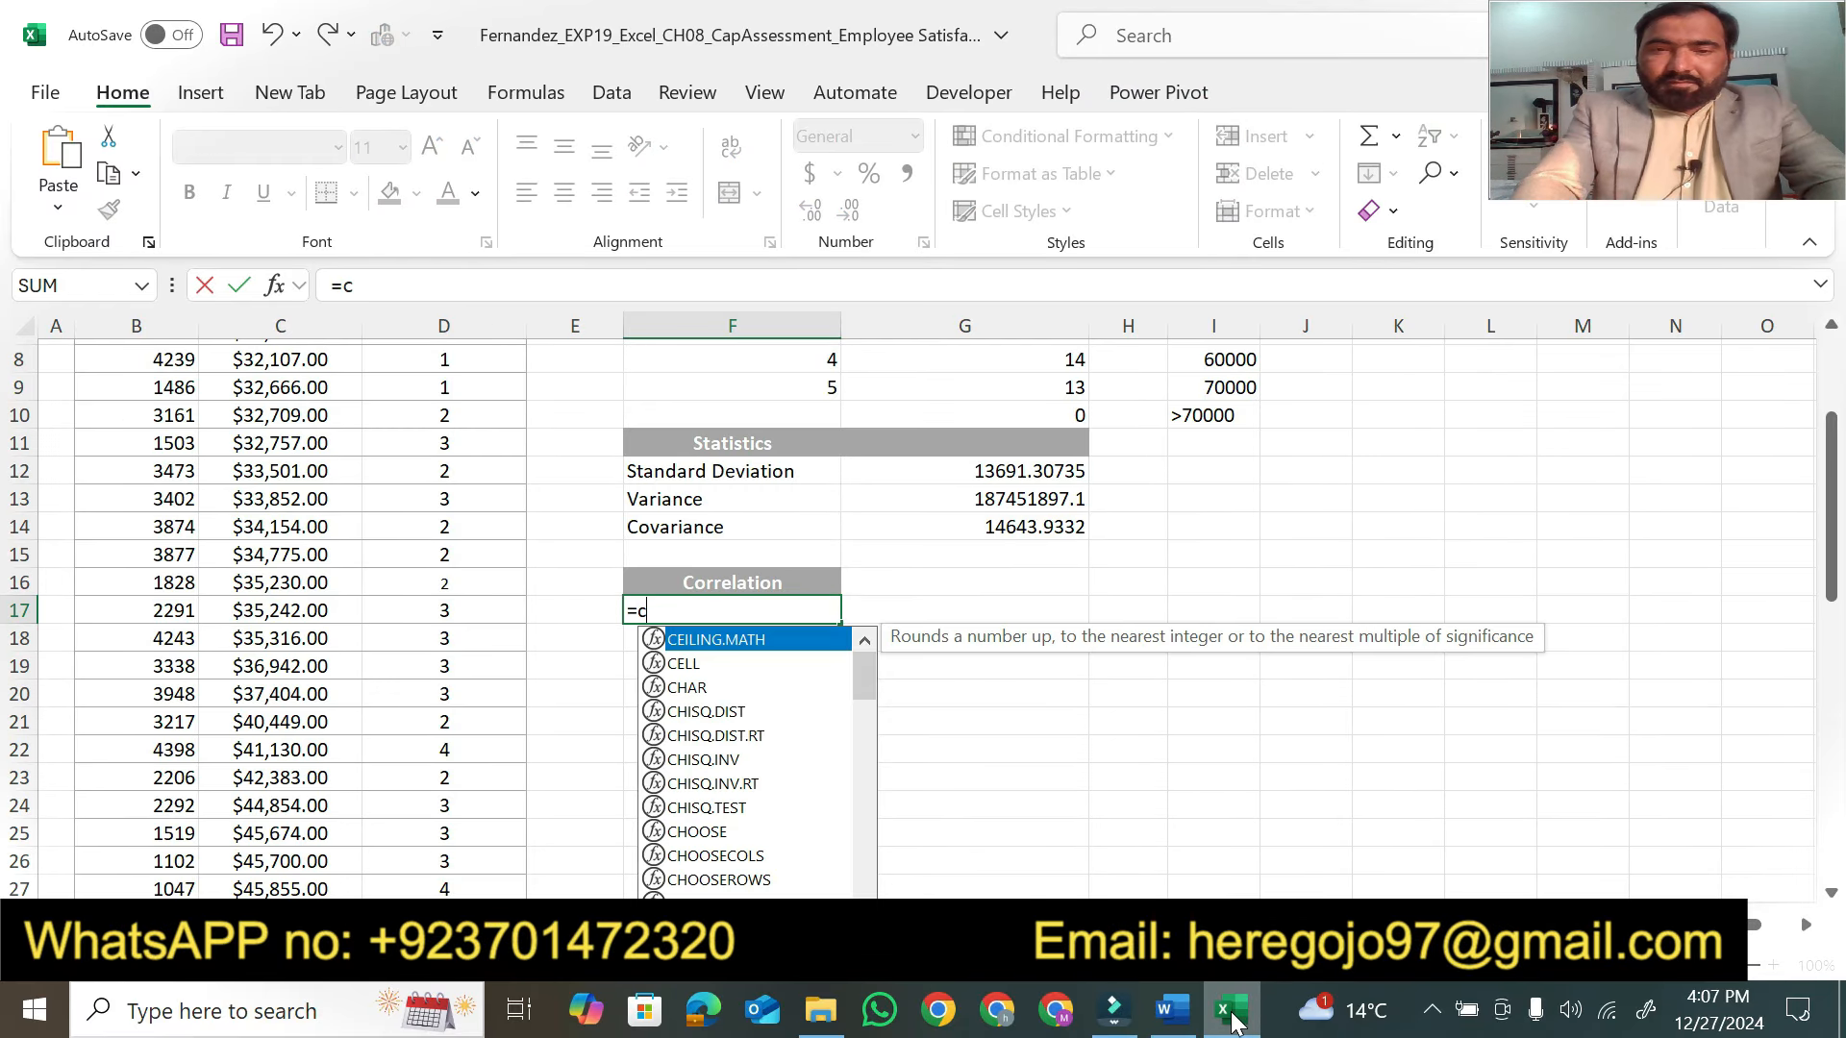
{"action": "type", "text": "o"}
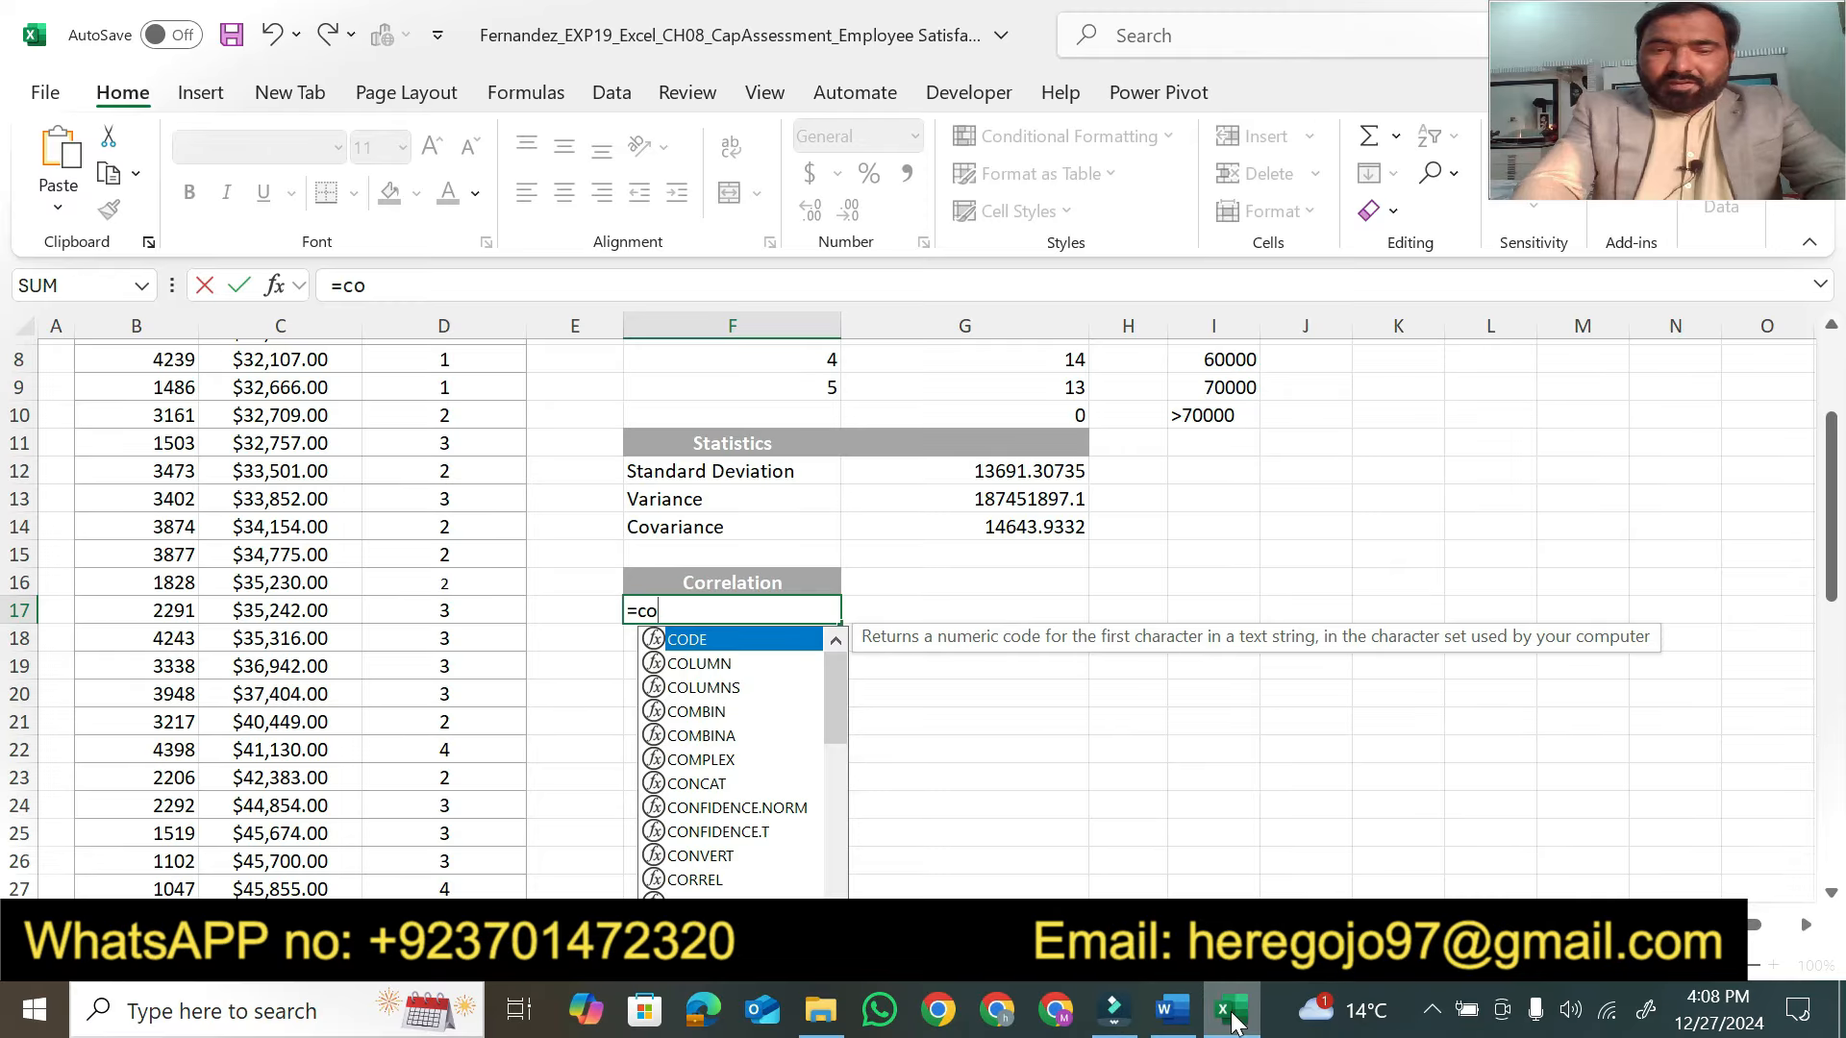
{"action": "type", "text": "rr"}
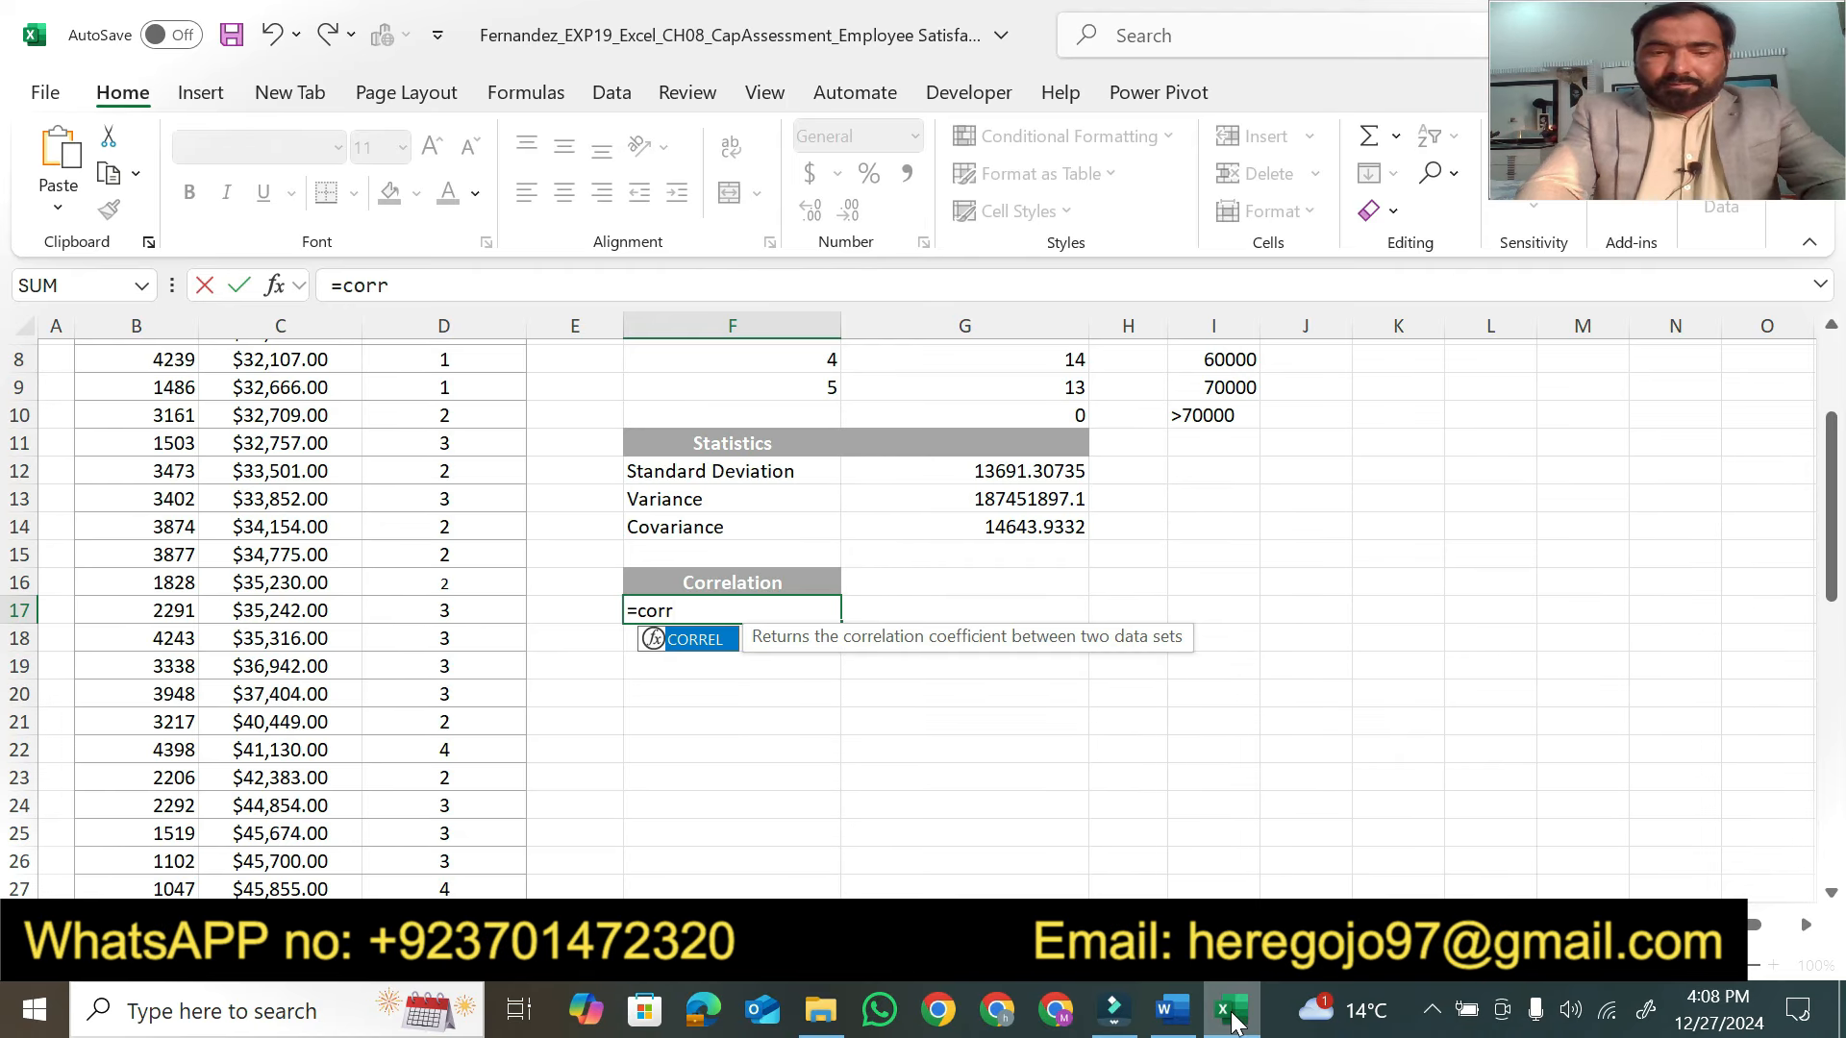
{"action": "key", "text": "Tab"}
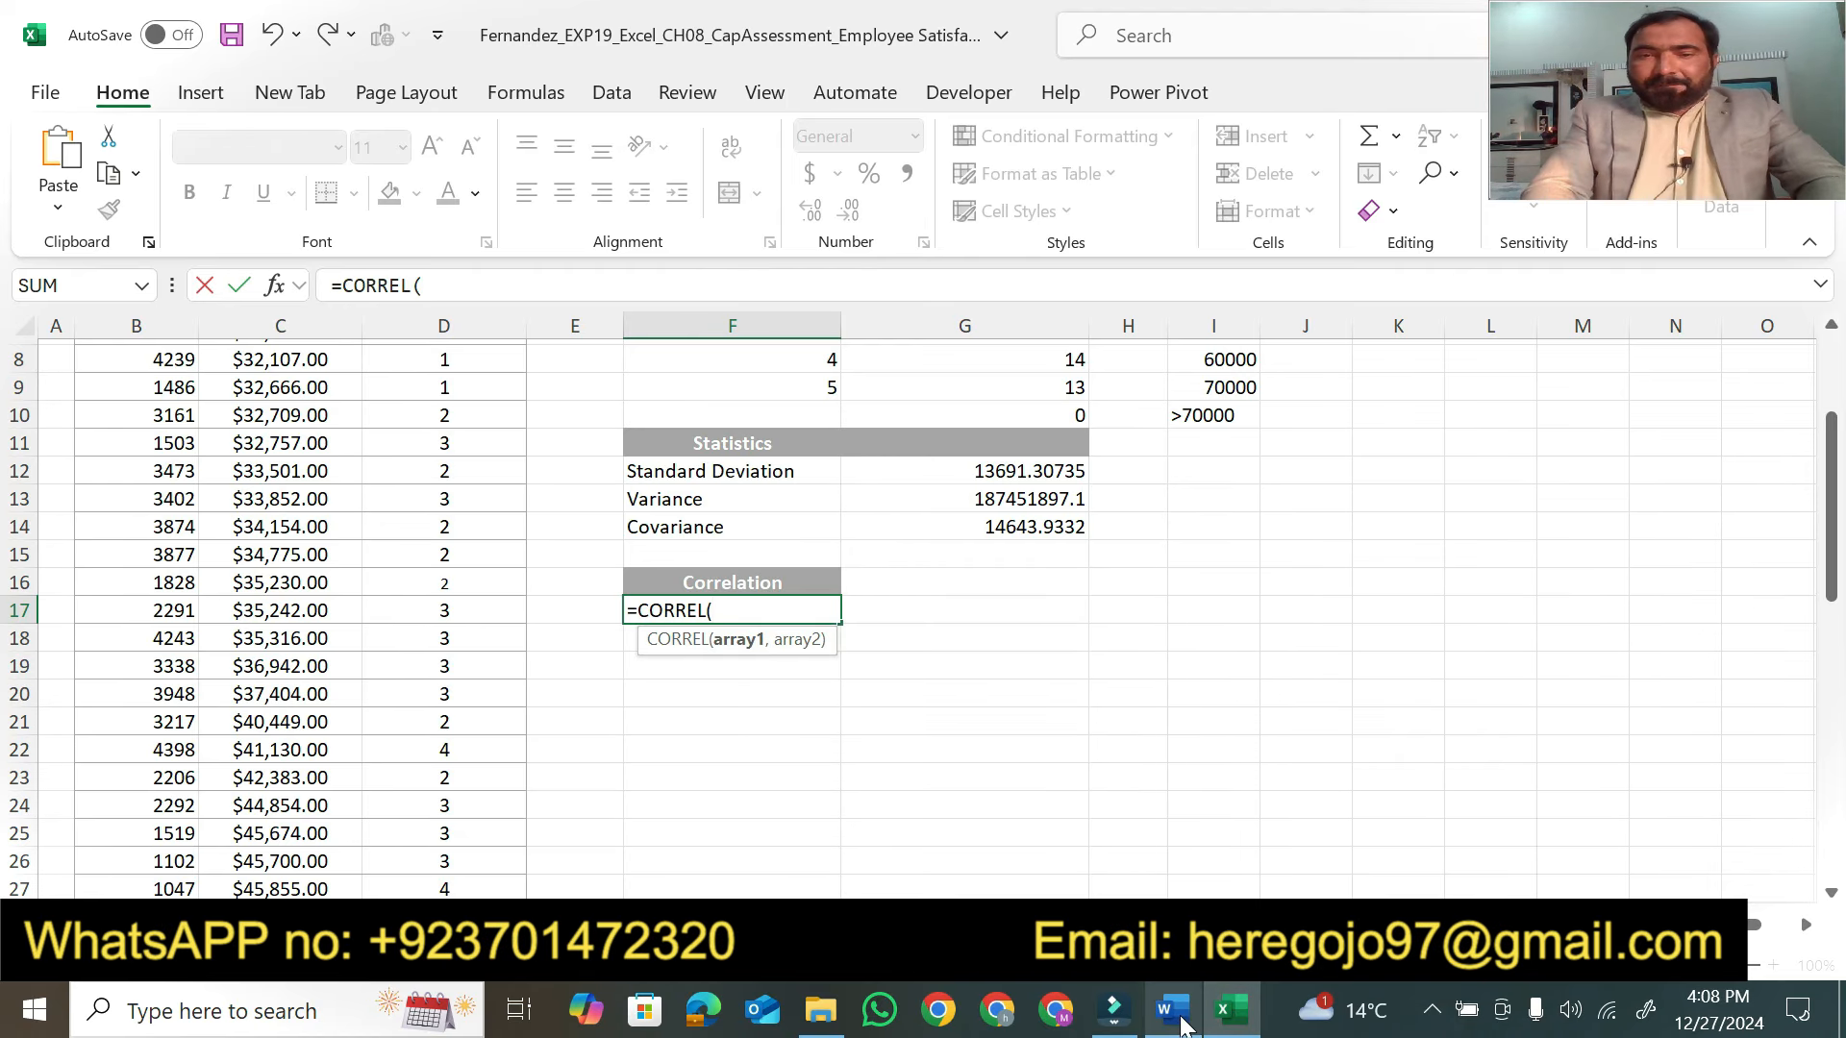
{"action": "left_click", "coordinate": [1181, 1024]}
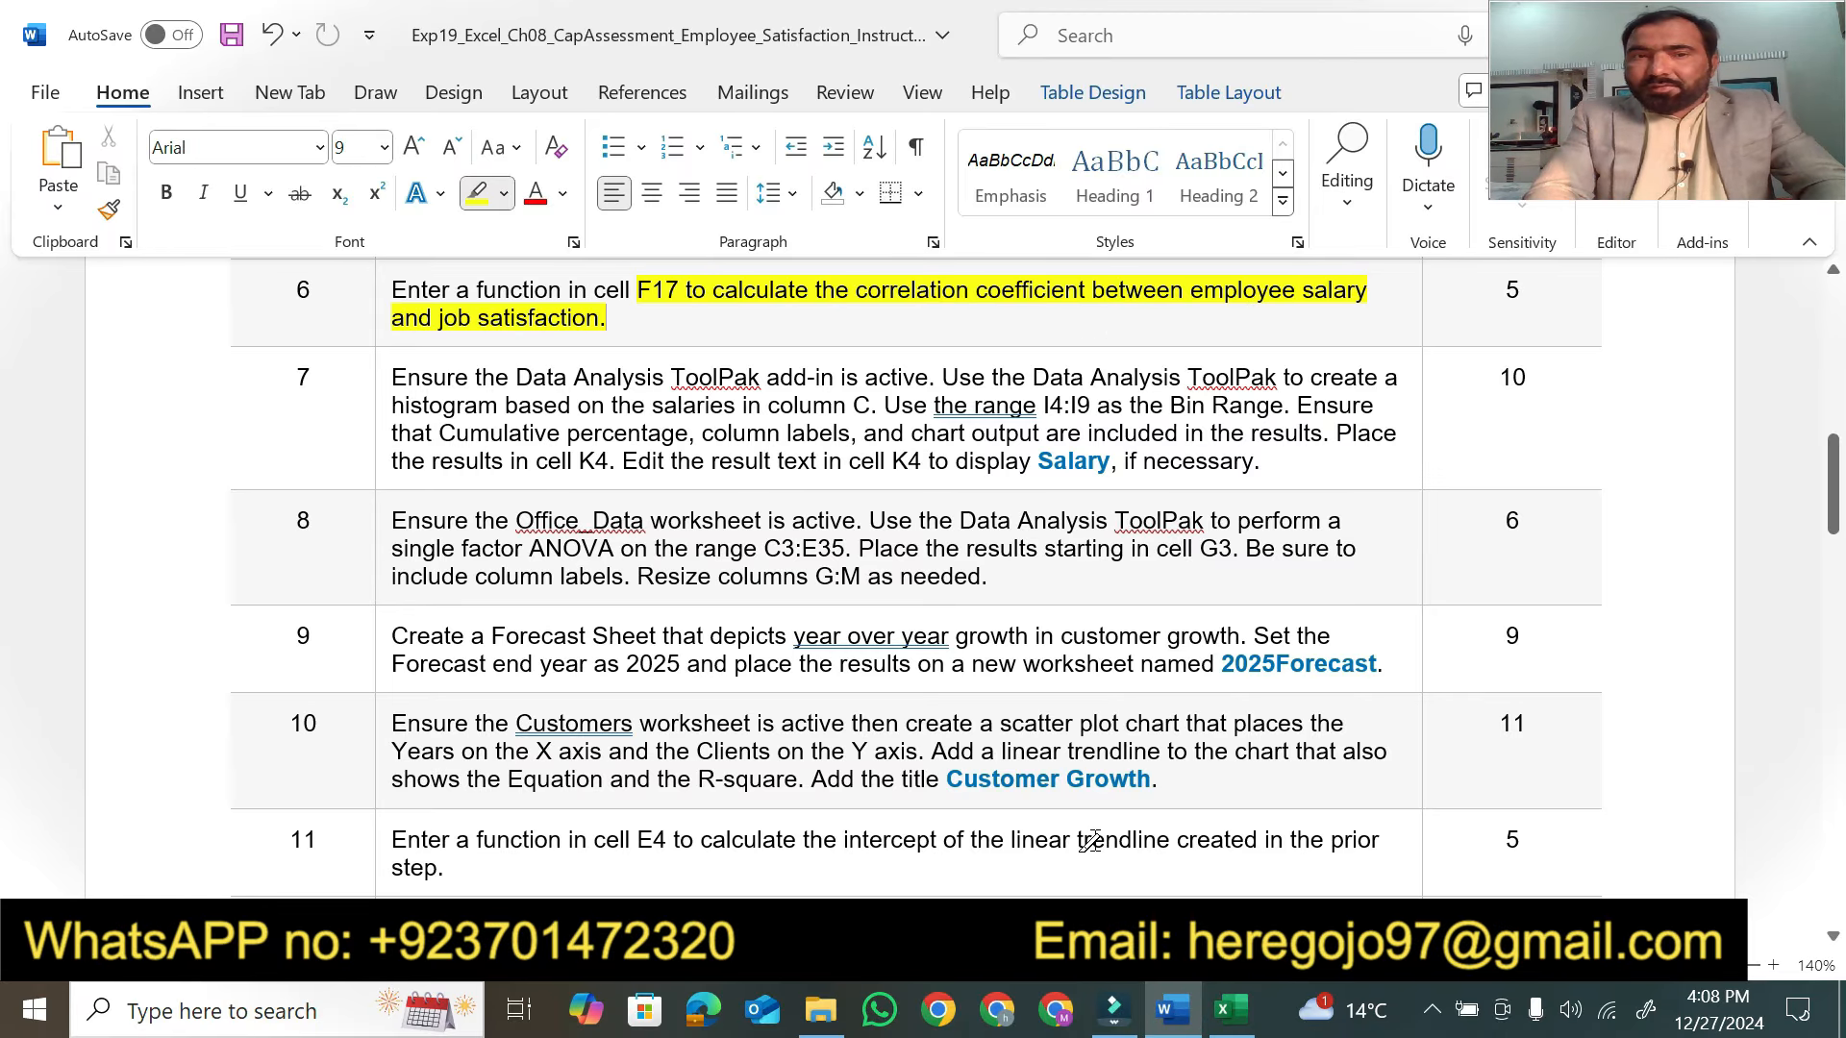
{"action": "left_click", "coordinate": [1230, 1009]}
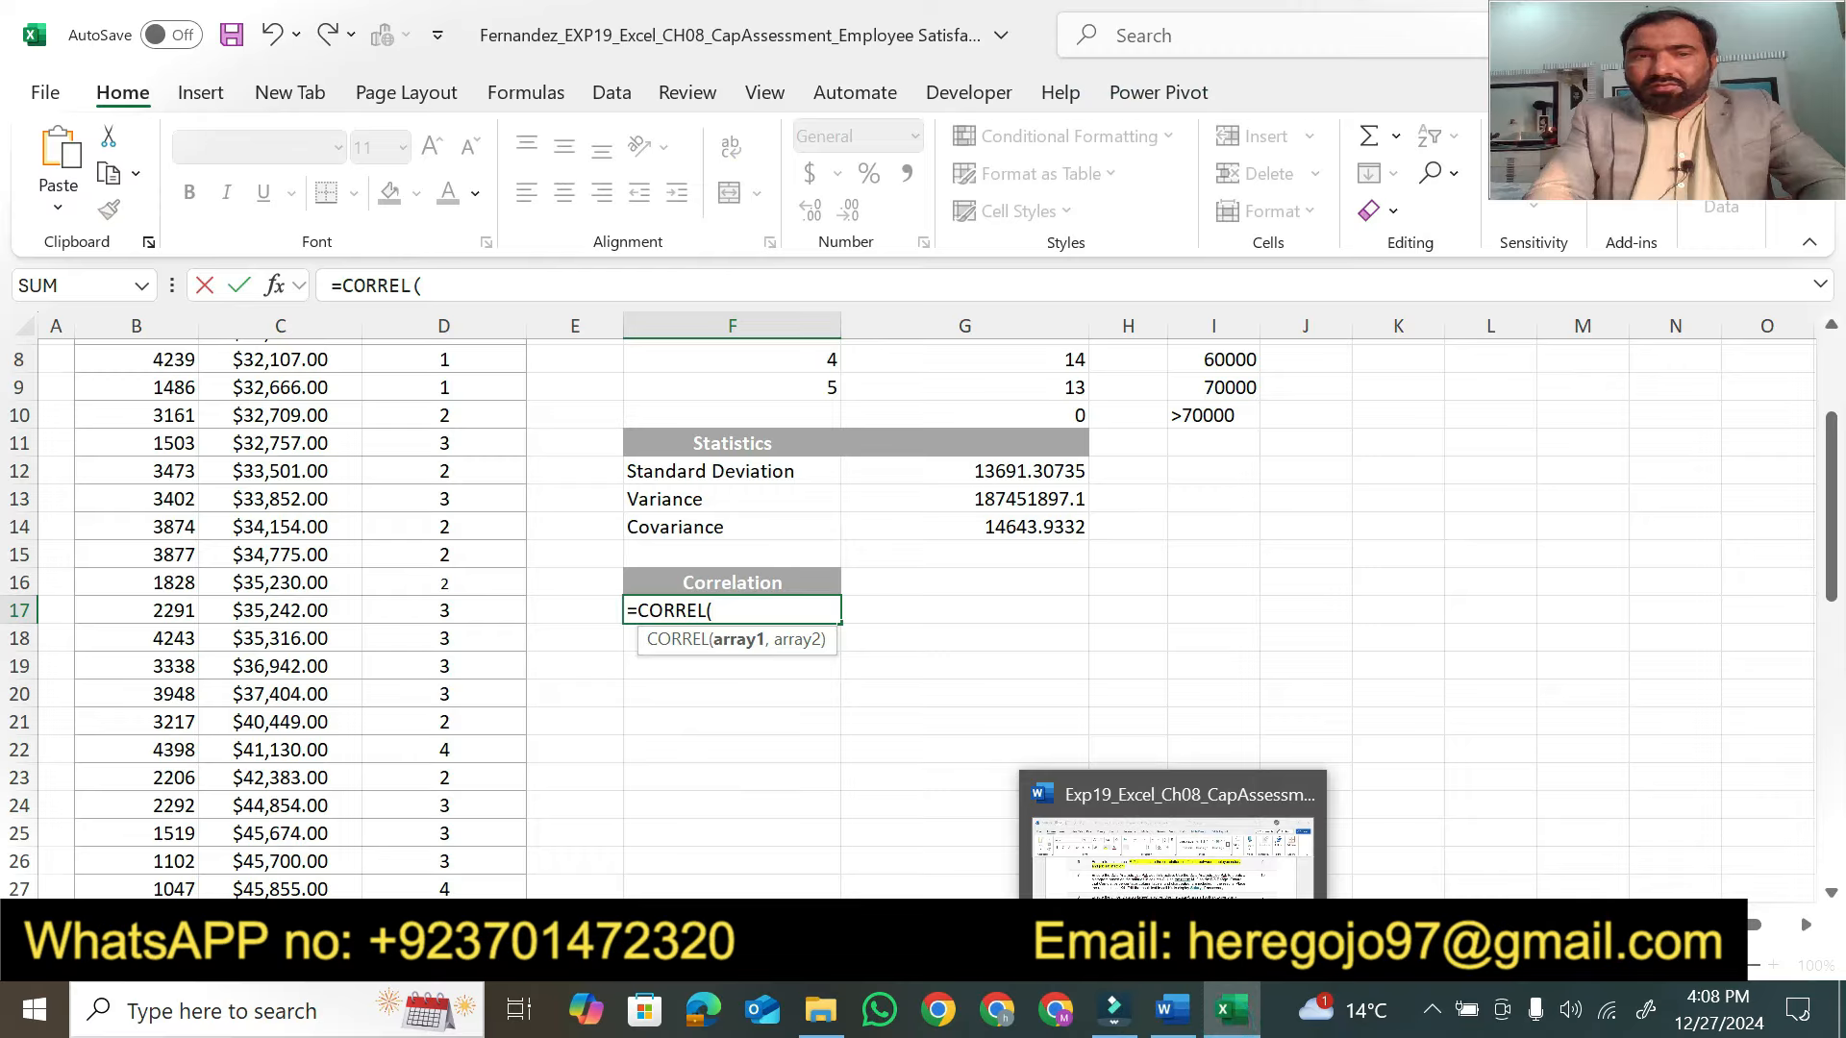
{"action": "left_click", "coordinate": [275, 286]}
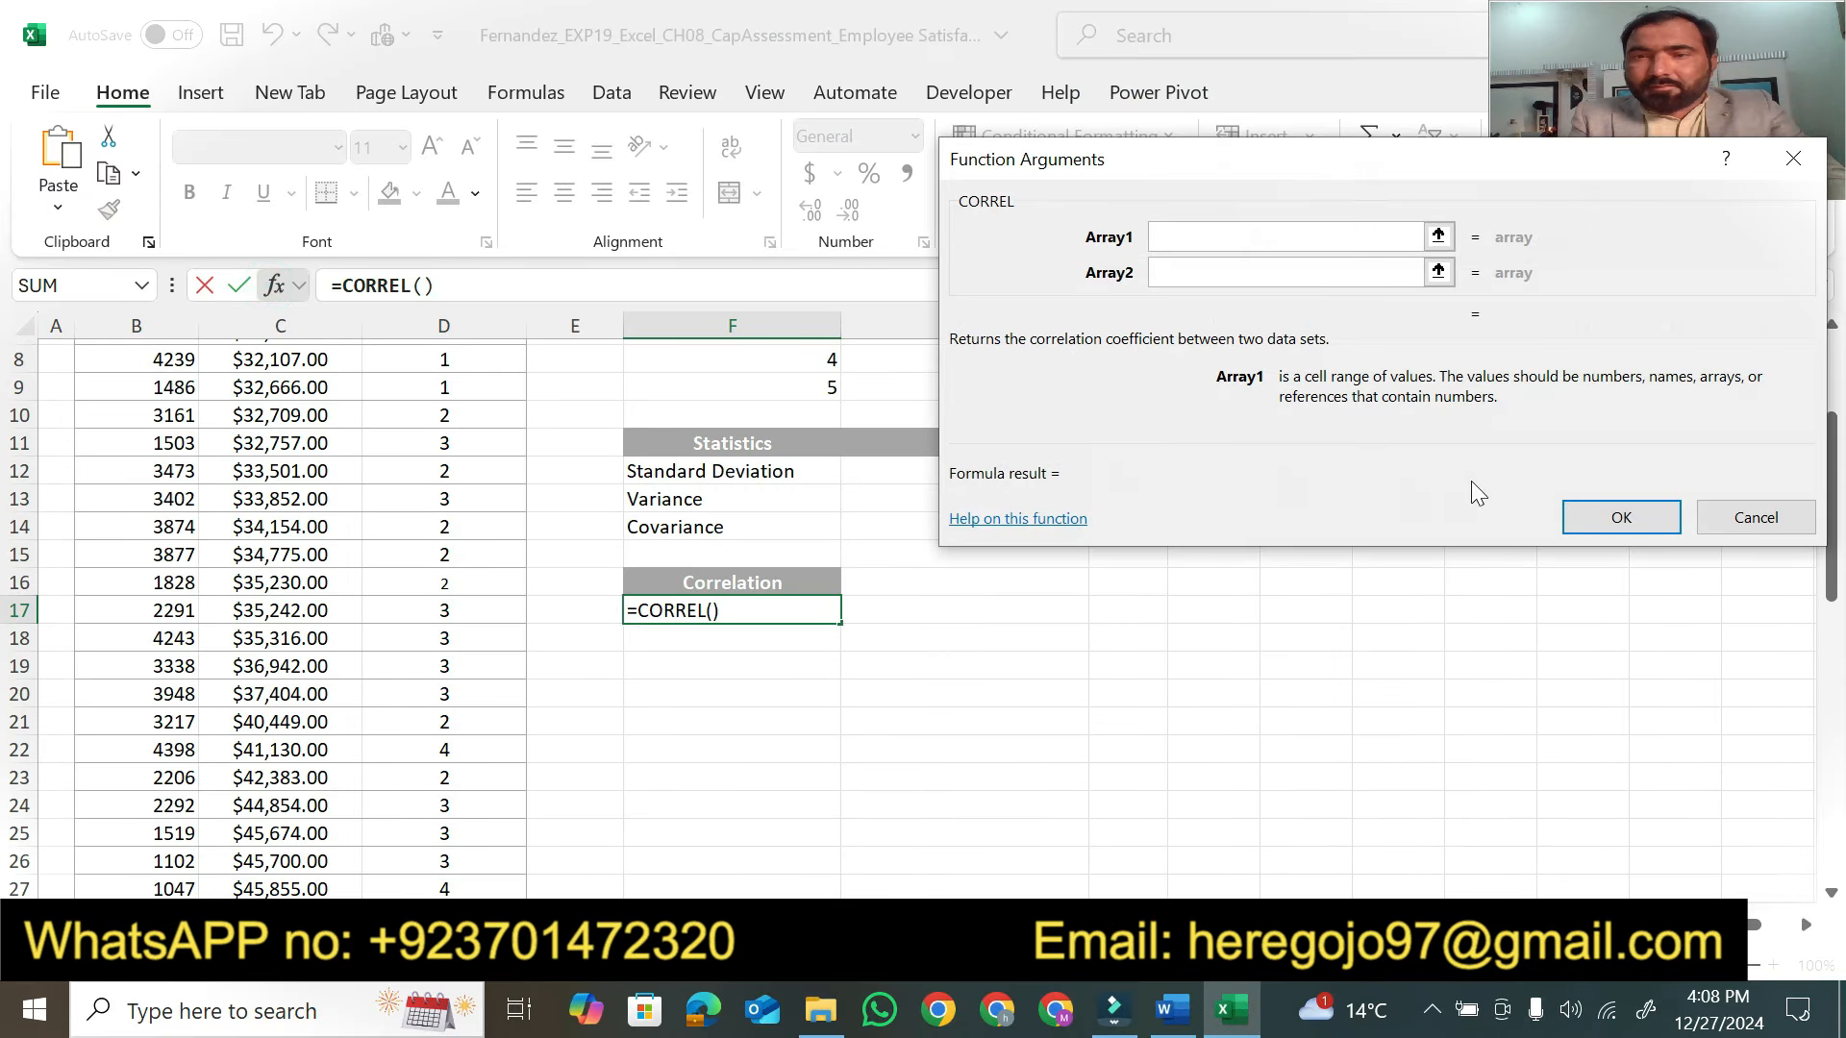
Set the CORREL function's Array1 to the salary range C3:C53 and Array2 to D4:D53, and complete the function
{"action": "left_click_drag", "start_coordinate": [1833, 533], "coordinate": [1840, 372]}
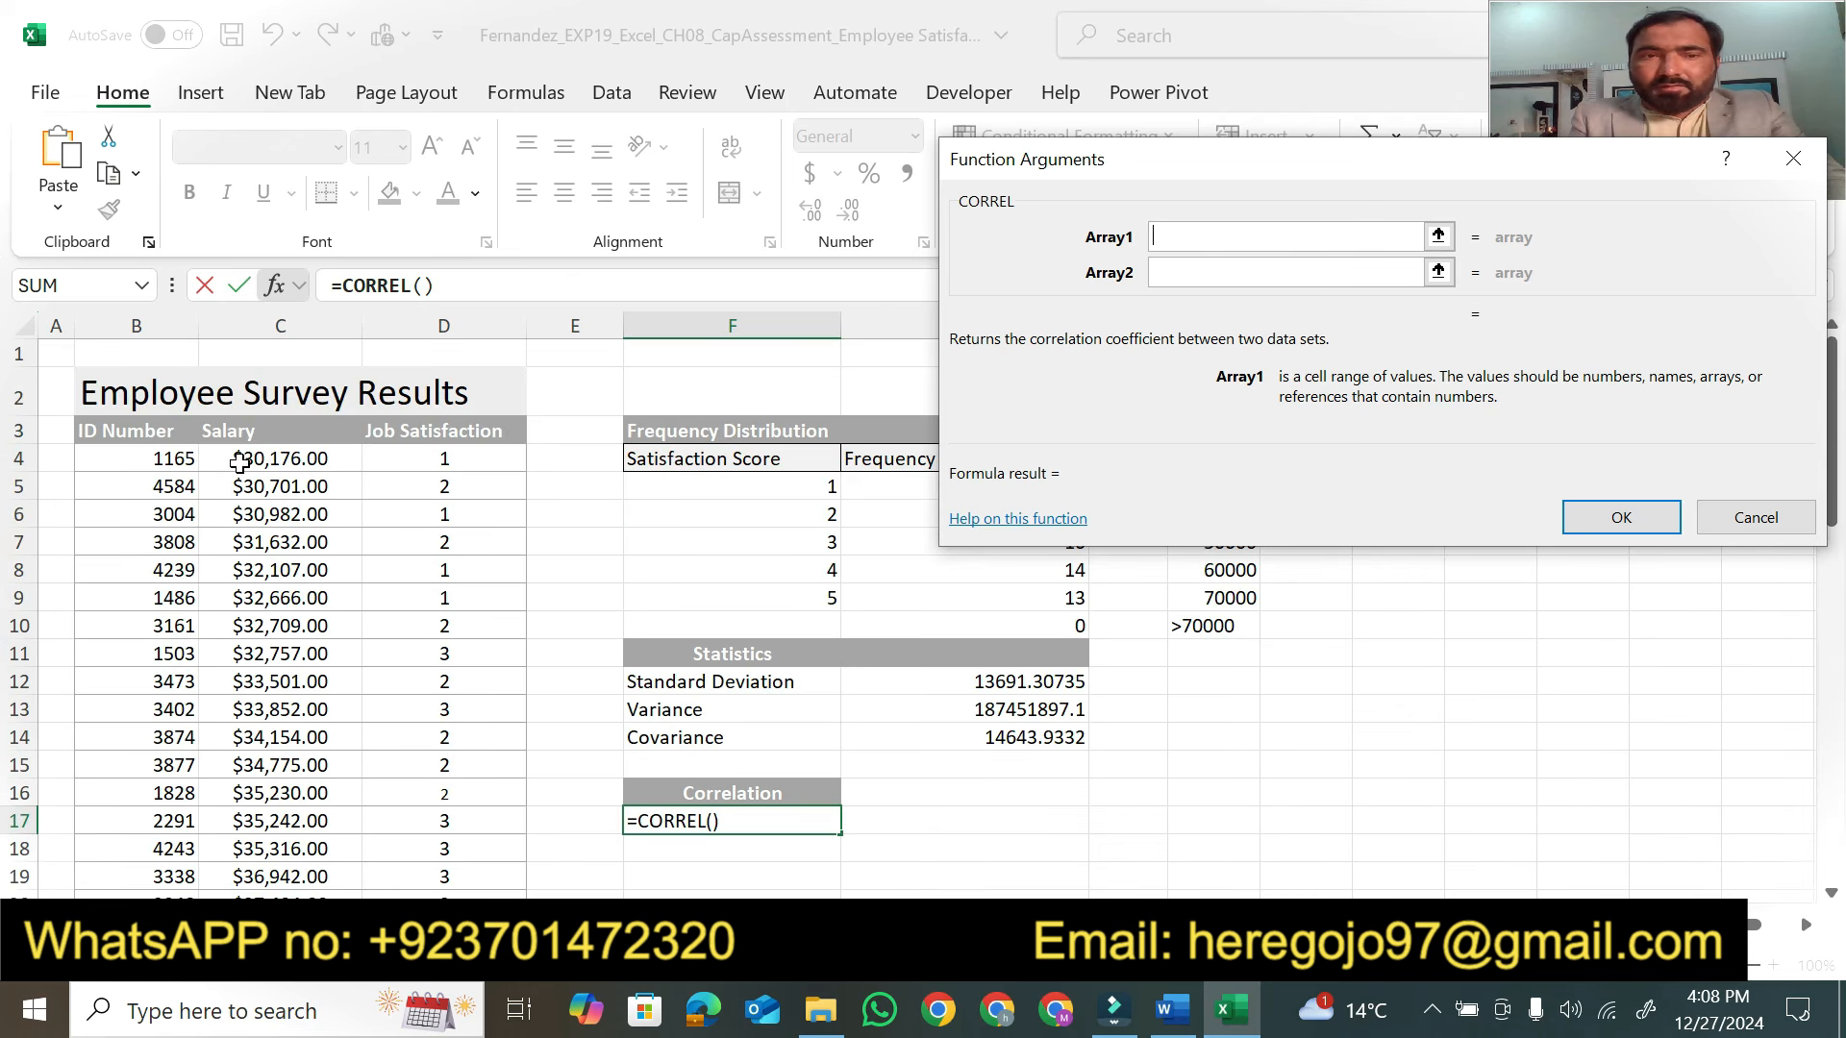
{"action": "left_click_drag", "start_coordinate": [235, 431], "coordinate": [281, 839]}
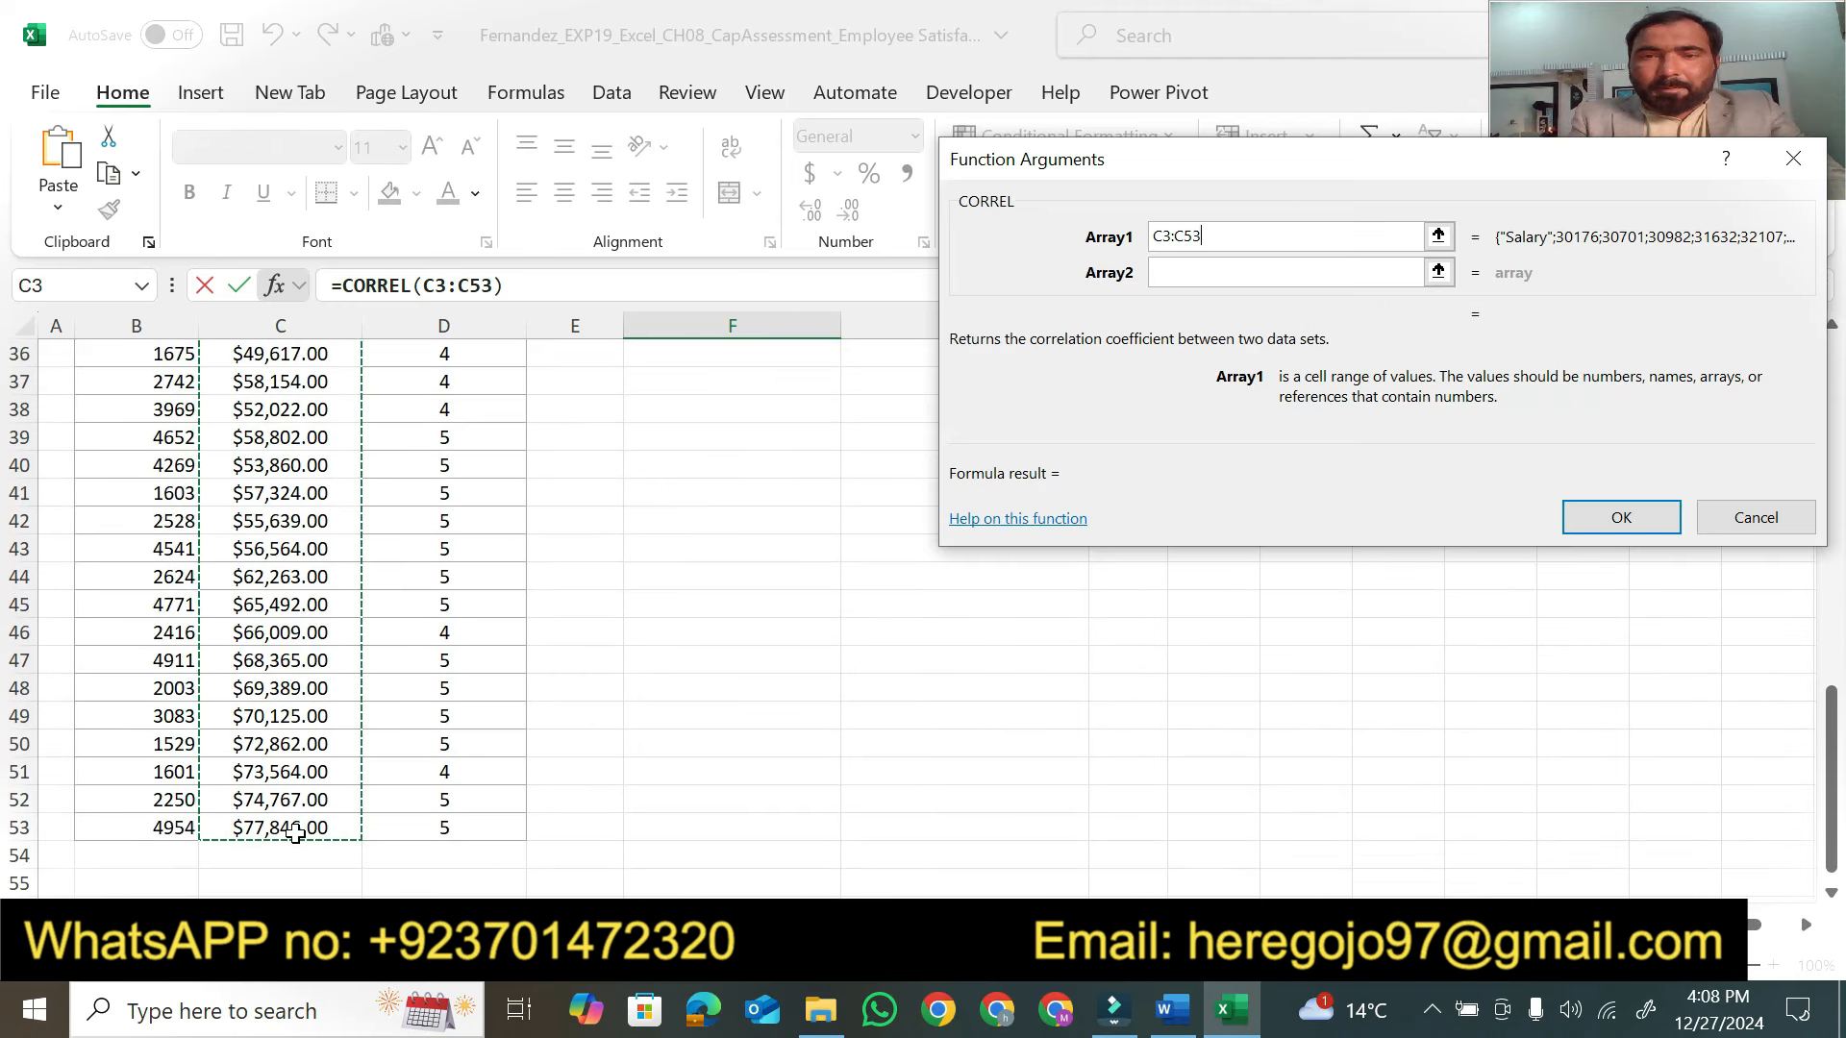
{"action": "left_click", "coordinate": [1168, 272]}
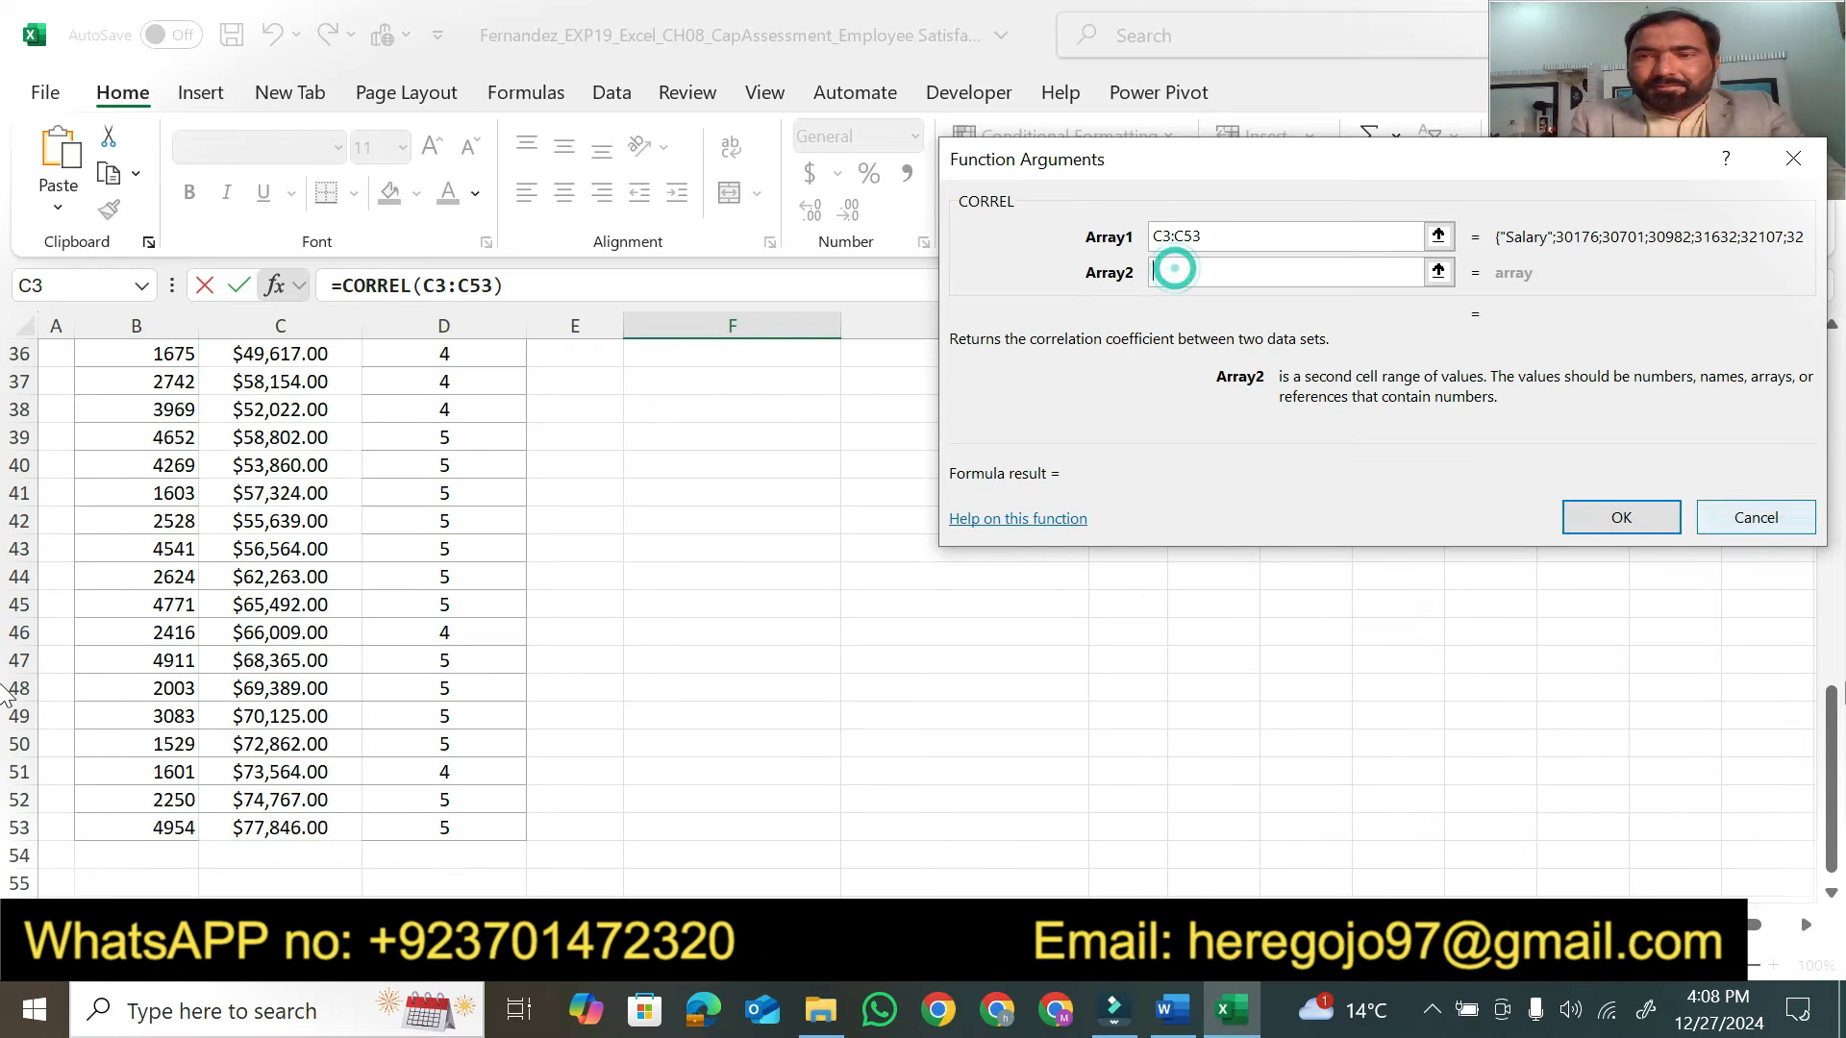
{"action": "left_click_drag", "start_coordinate": [1833, 870], "coordinate": [1833, 521]}
{"action": "left_click_drag", "start_coordinate": [431, 452], "coordinate": [432, 825]}
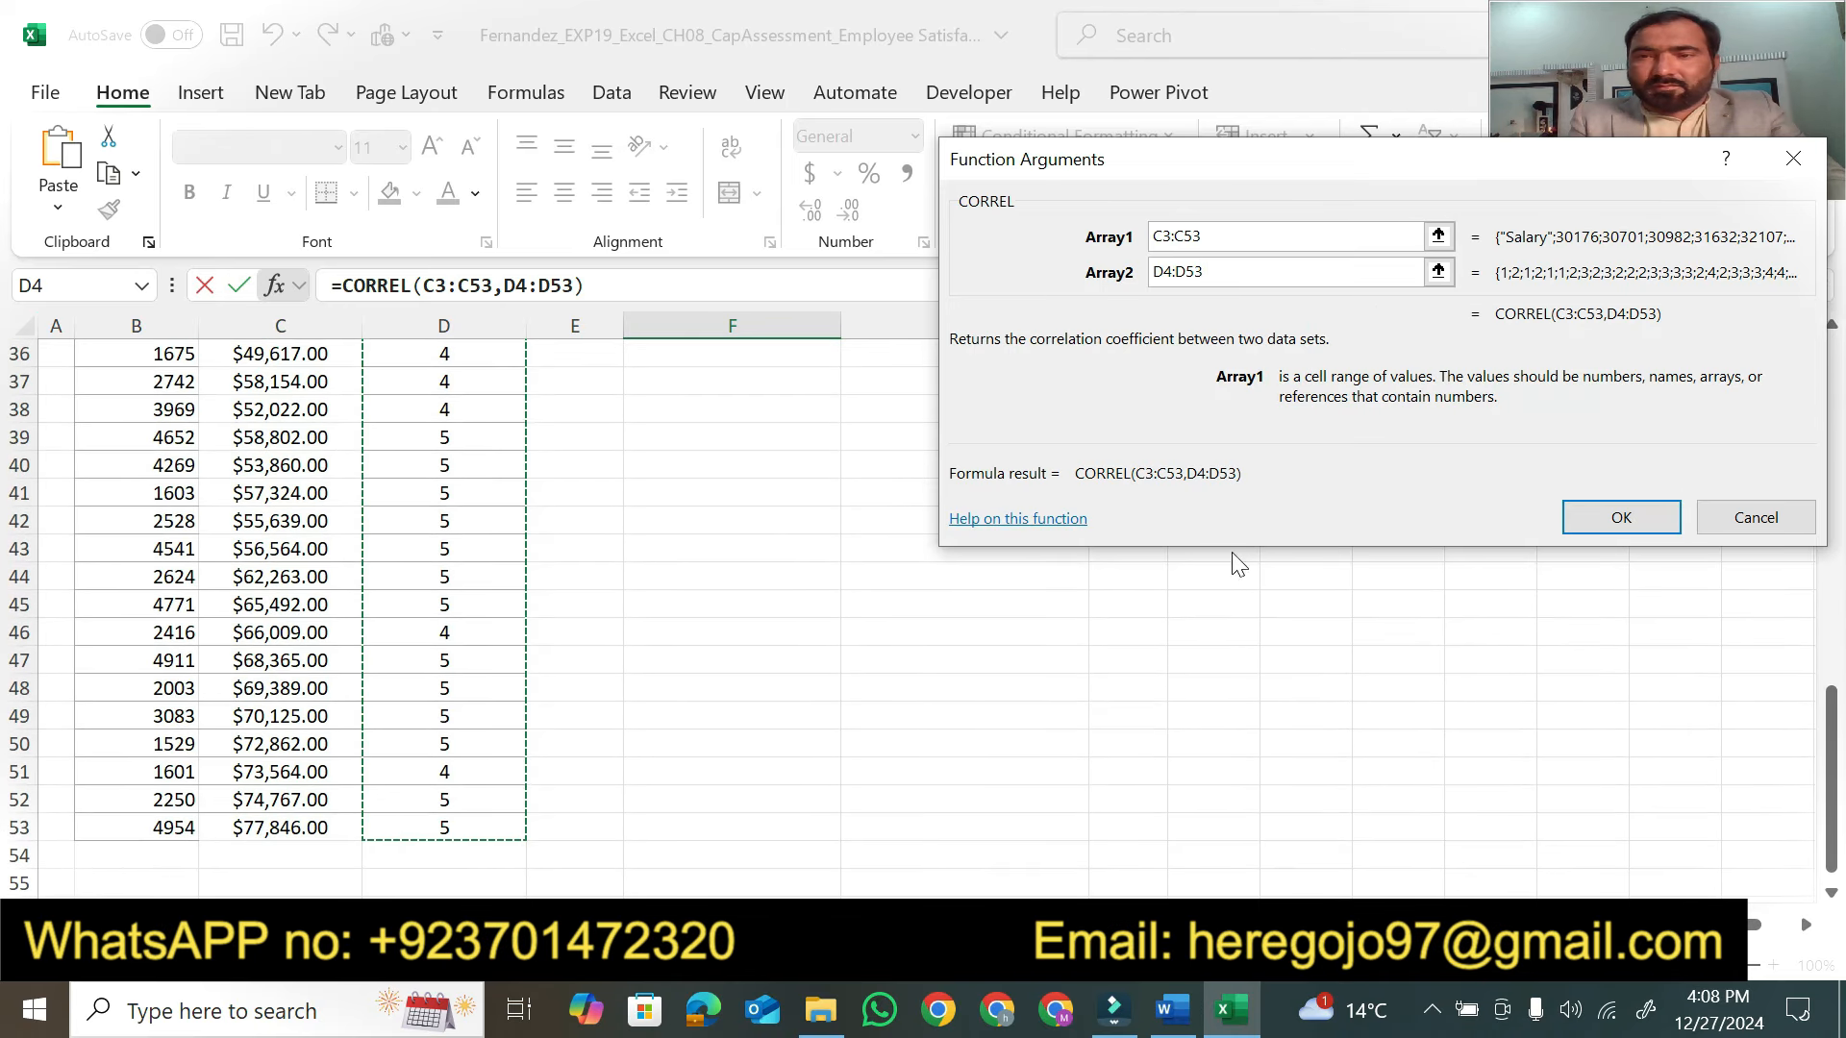
{"action": "left_click", "coordinate": [1582, 520]}
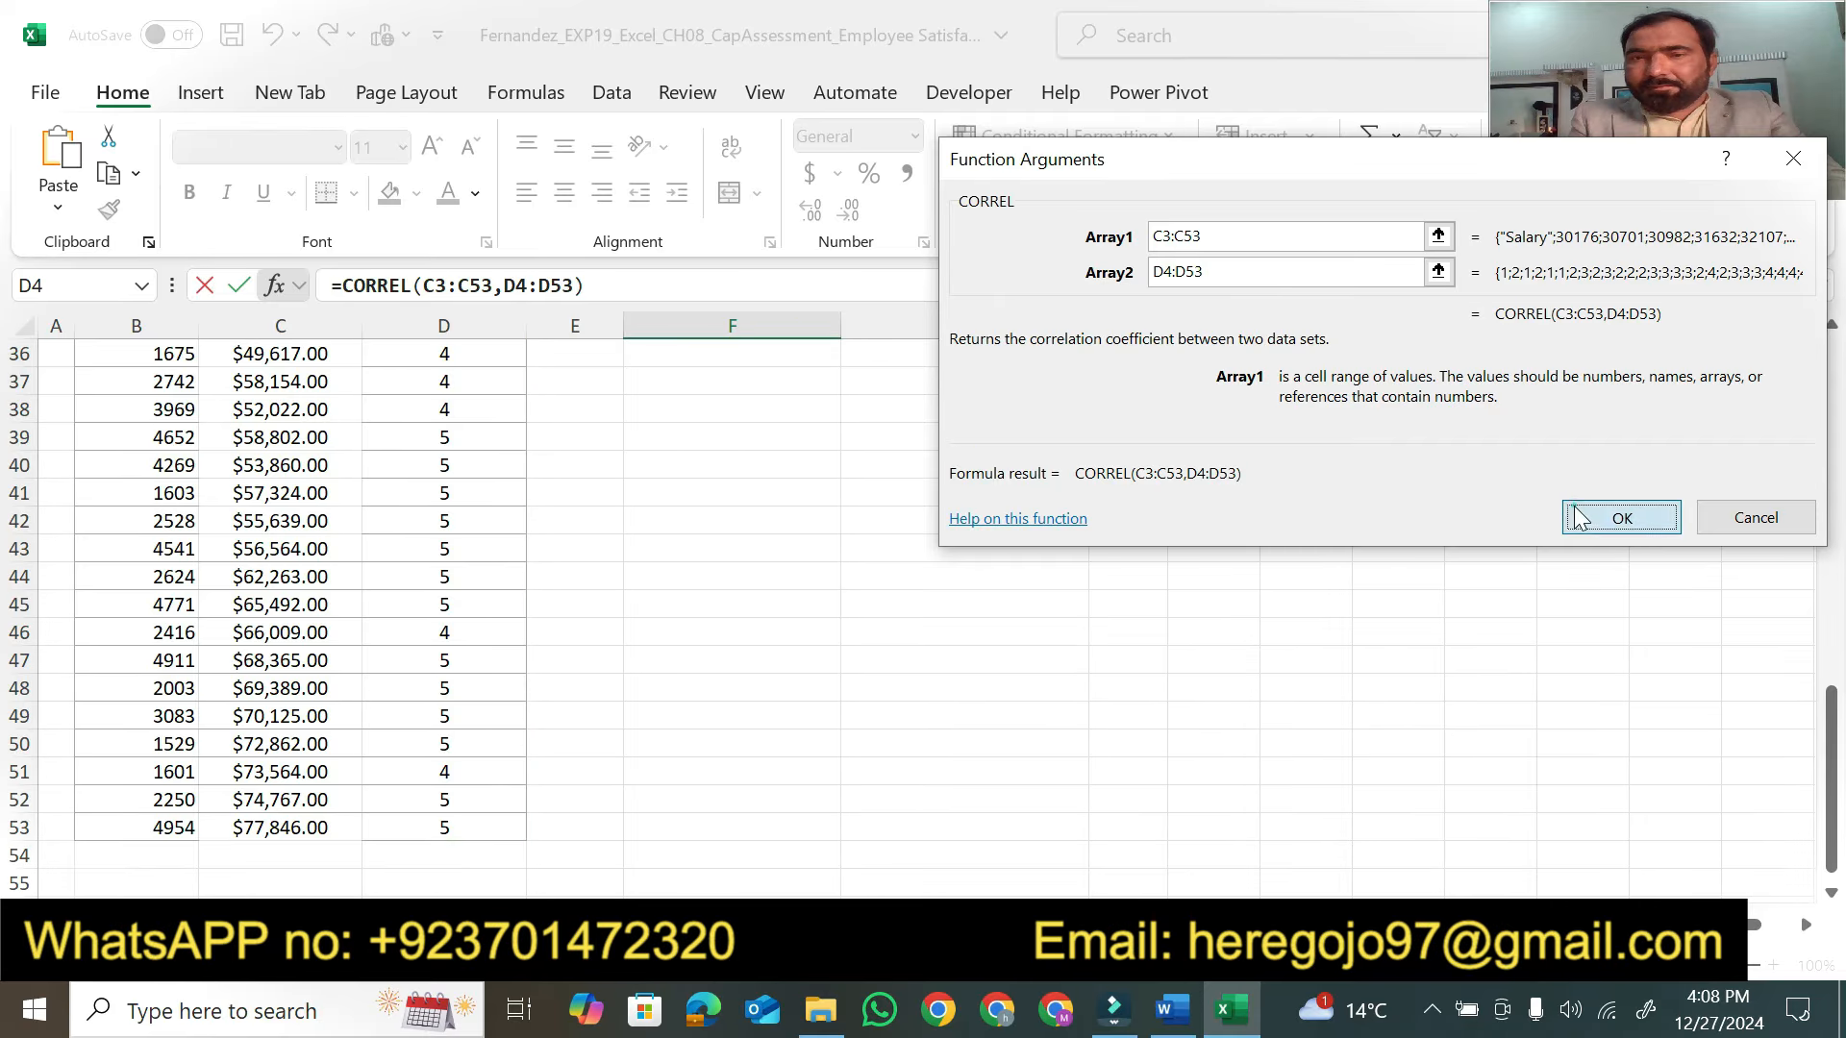
Correct the second range of the CORREL formula in F17 to D3:D53 and review the finished formula
{"action": "left_click_drag", "start_coordinate": [1835, 569], "coordinate": [1836, 460]}
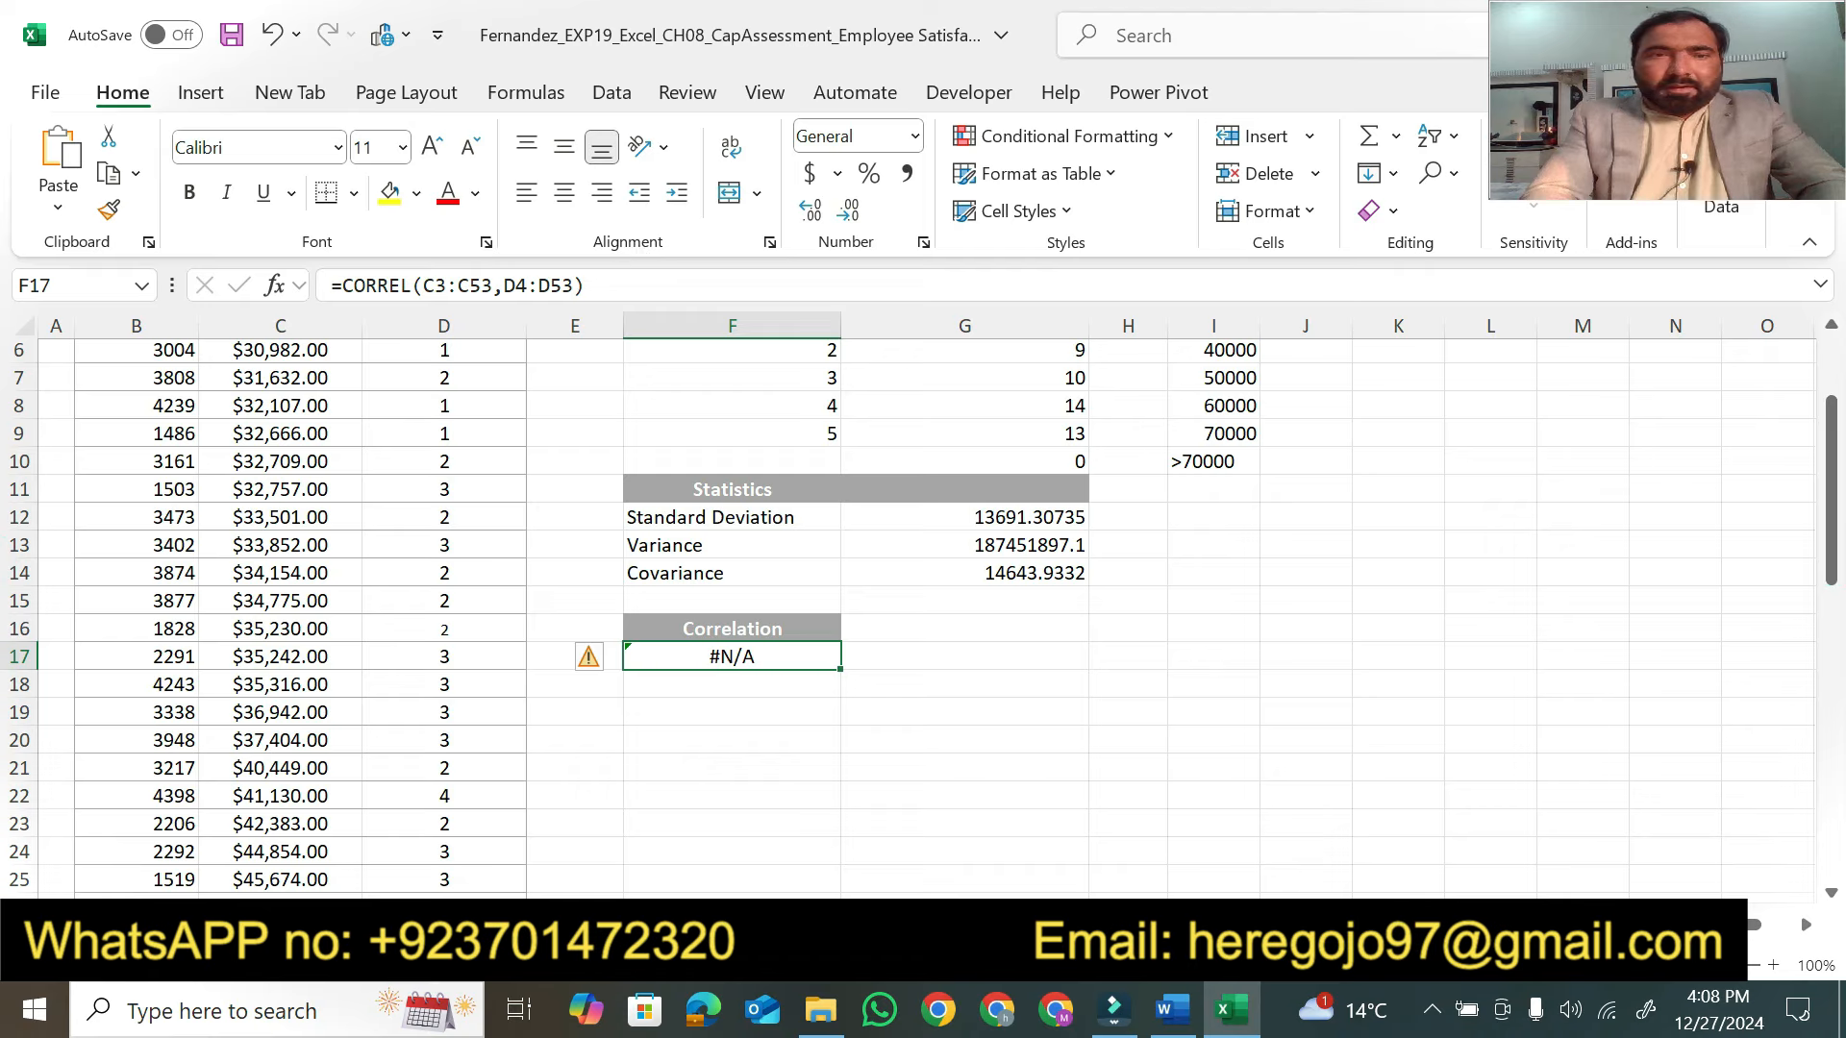
{"action": "left_click", "coordinate": [423, 286]}
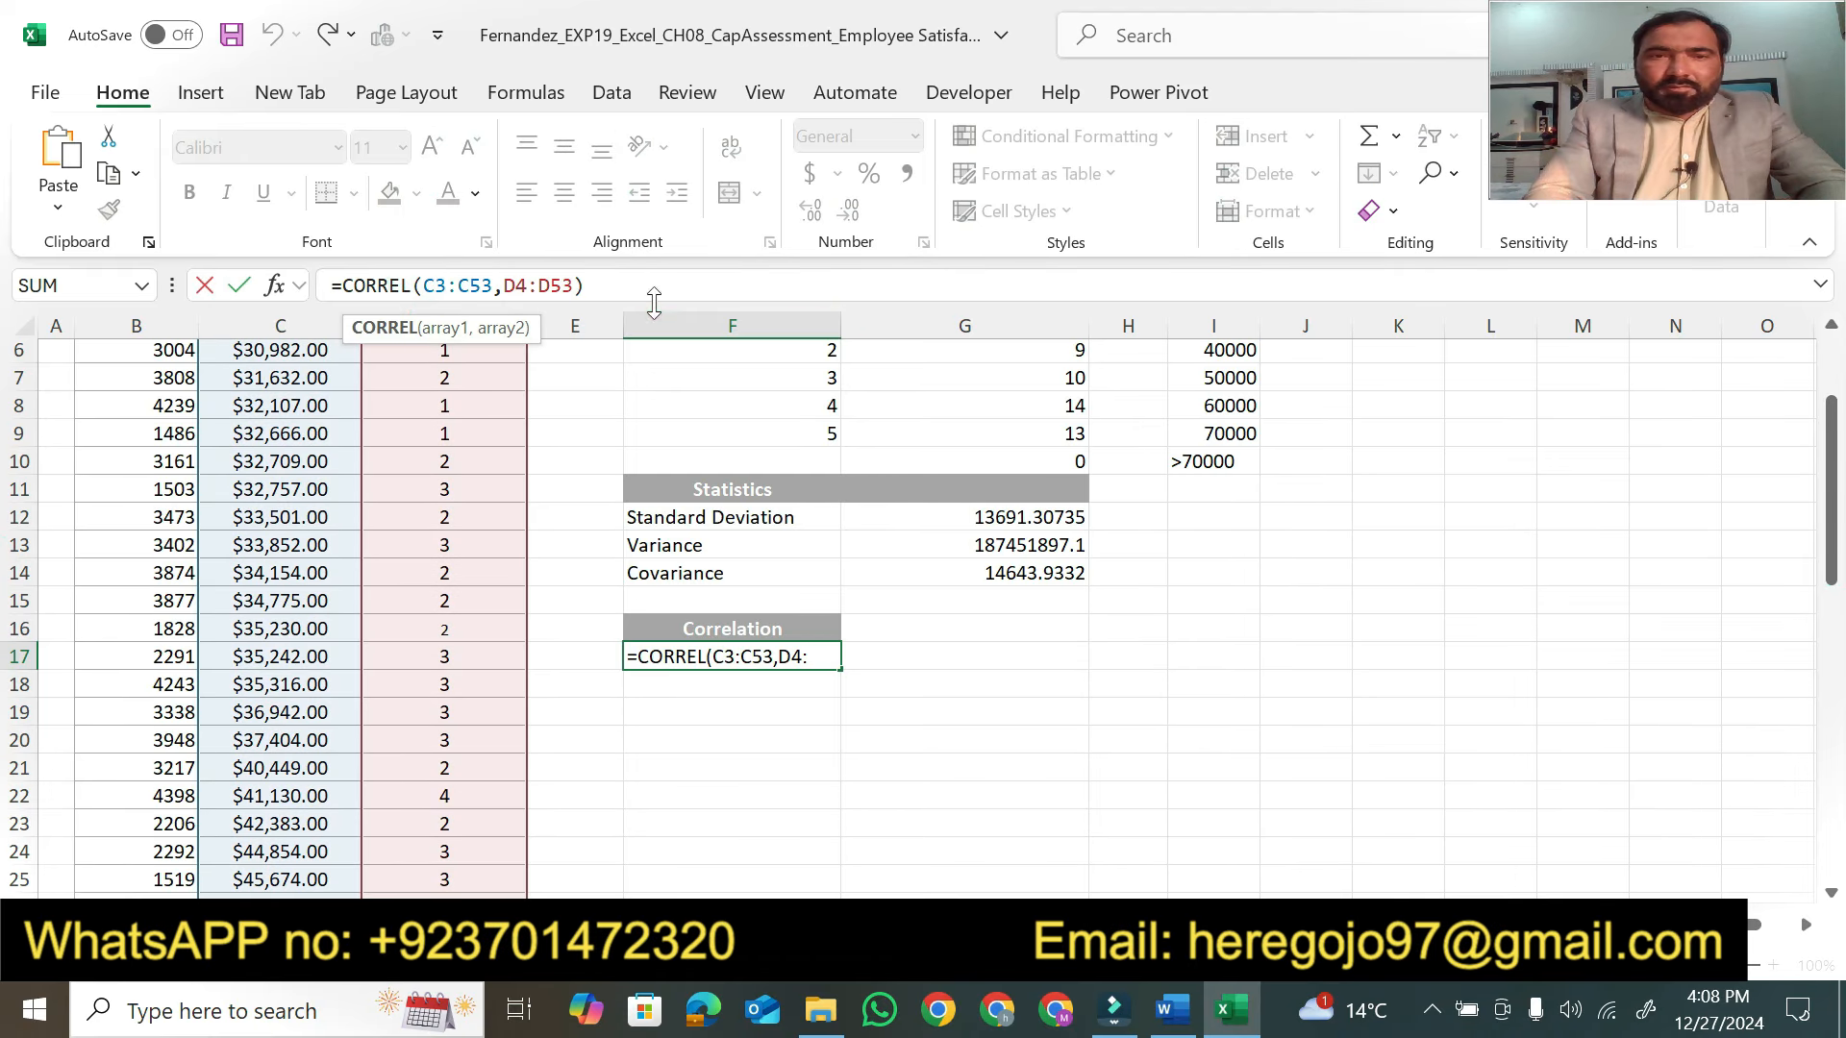
{"action": "left_click", "coordinate": [597, 284]}
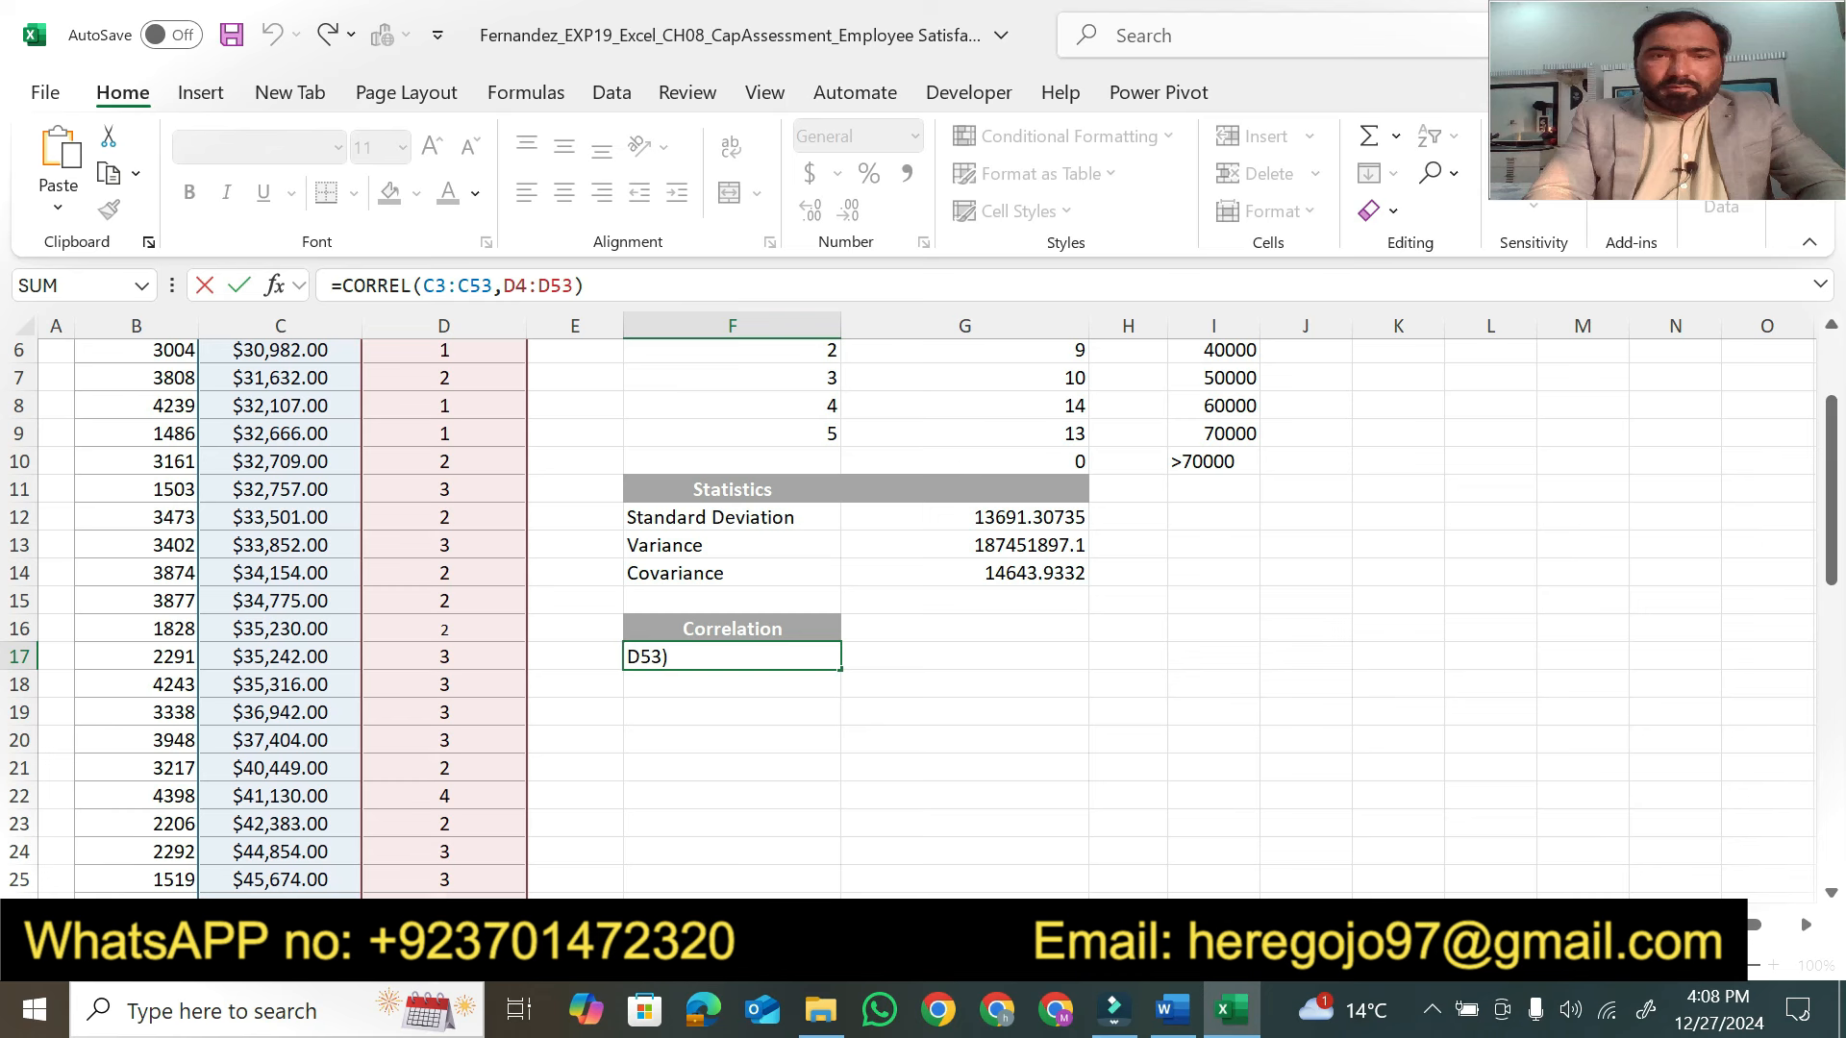
{"action": "left_click", "coordinate": [527, 284]}
{"action": "key", "text": "BackSpace"}
{"action": "type", "text": "3"}
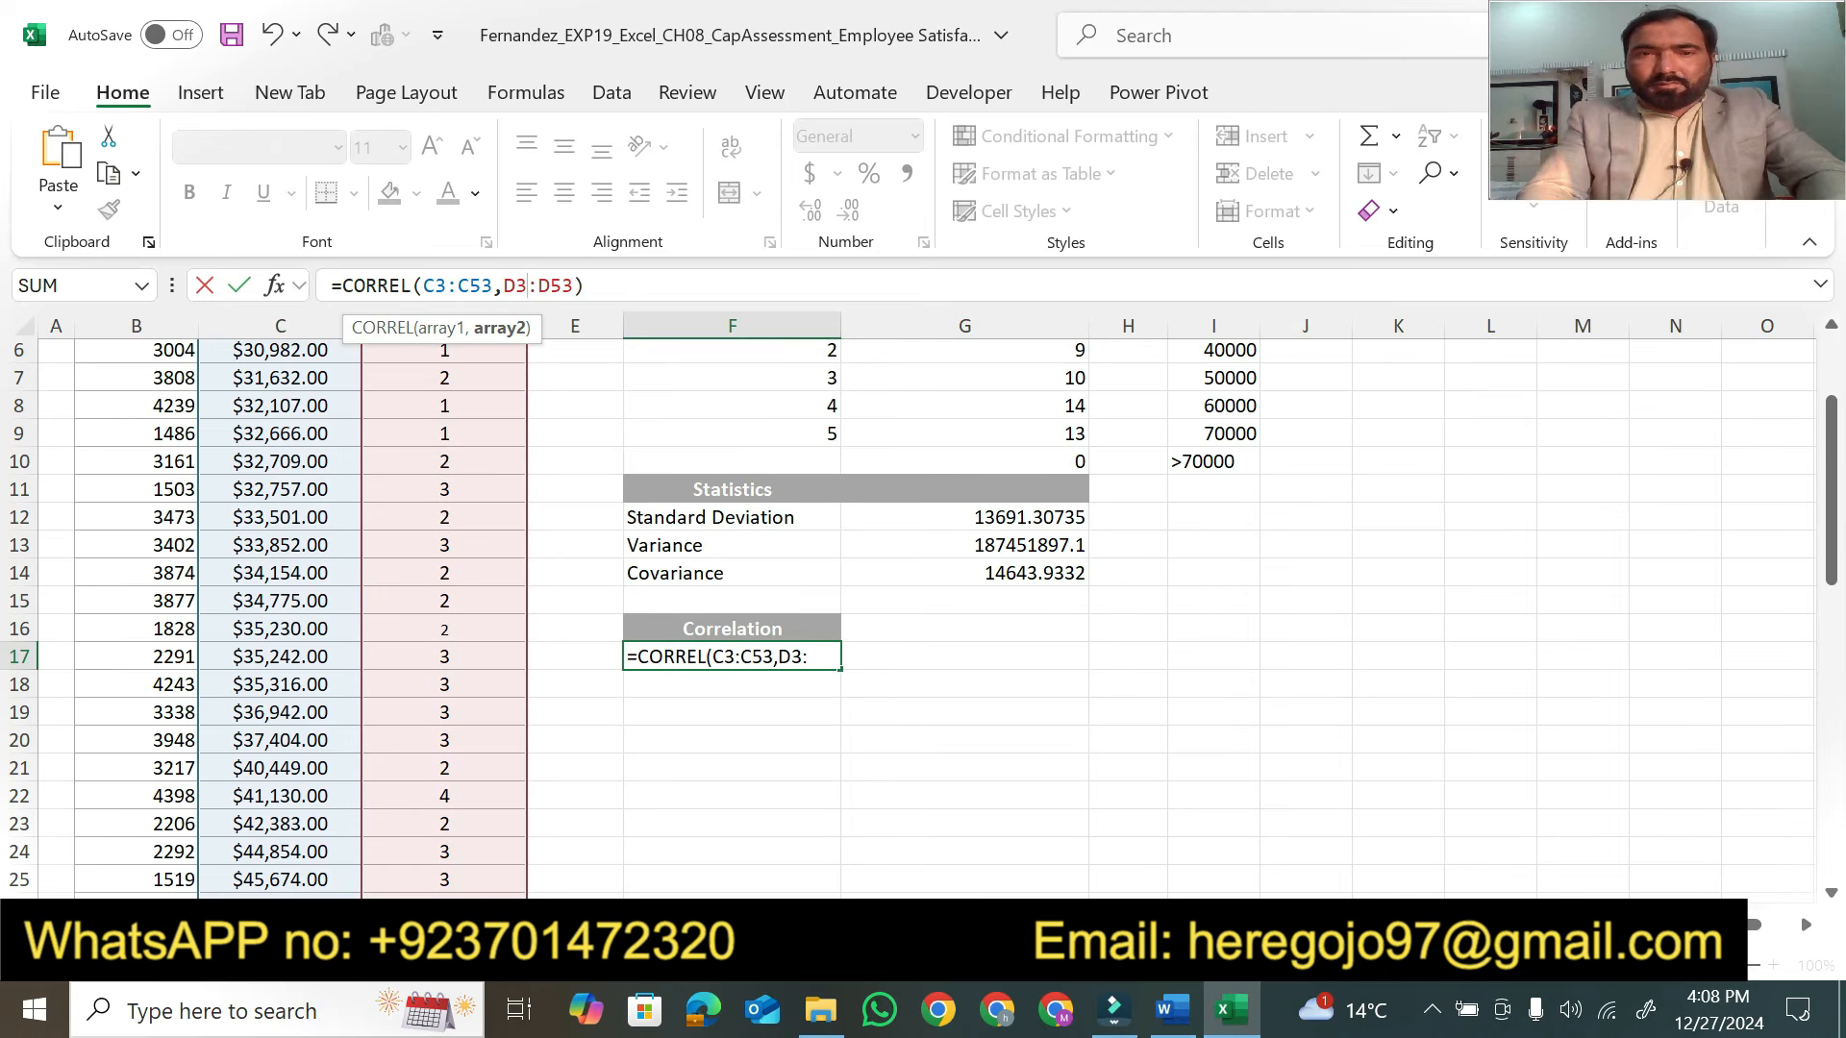
{"action": "key", "text": "Return"}
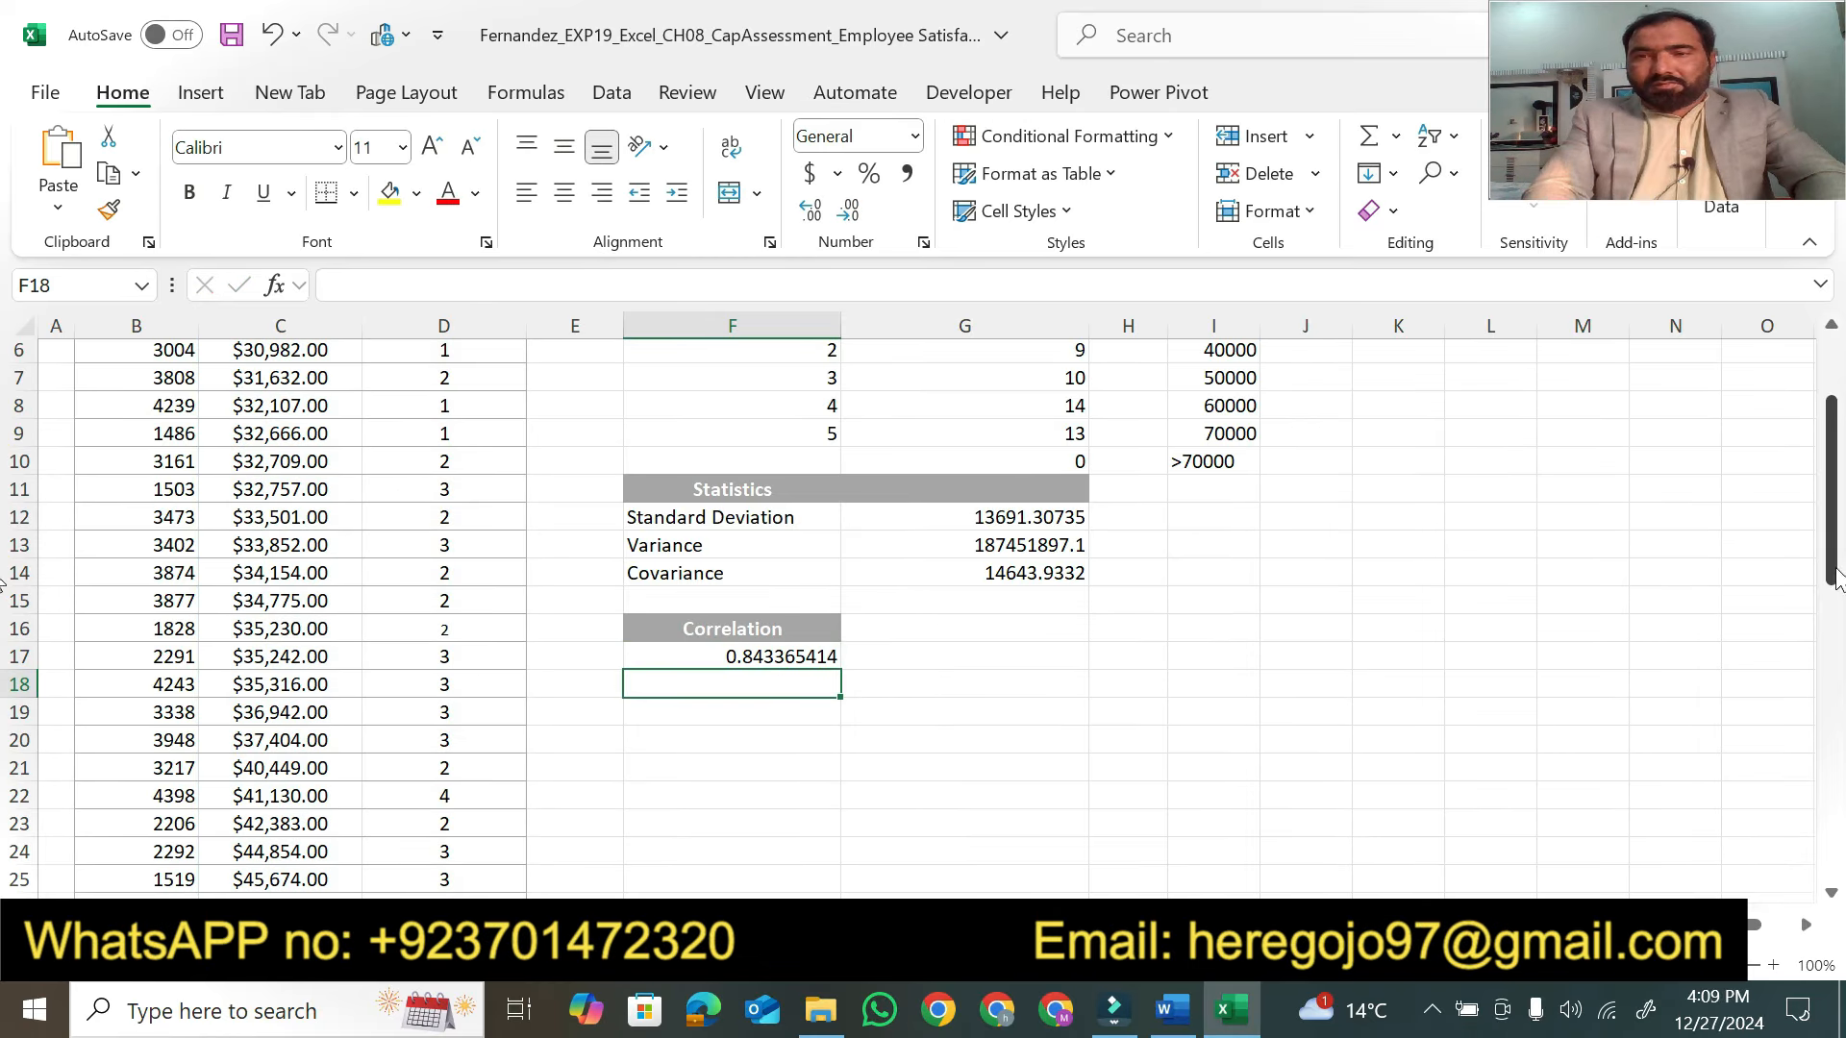
{"action": "left_click", "coordinate": [787, 659]}
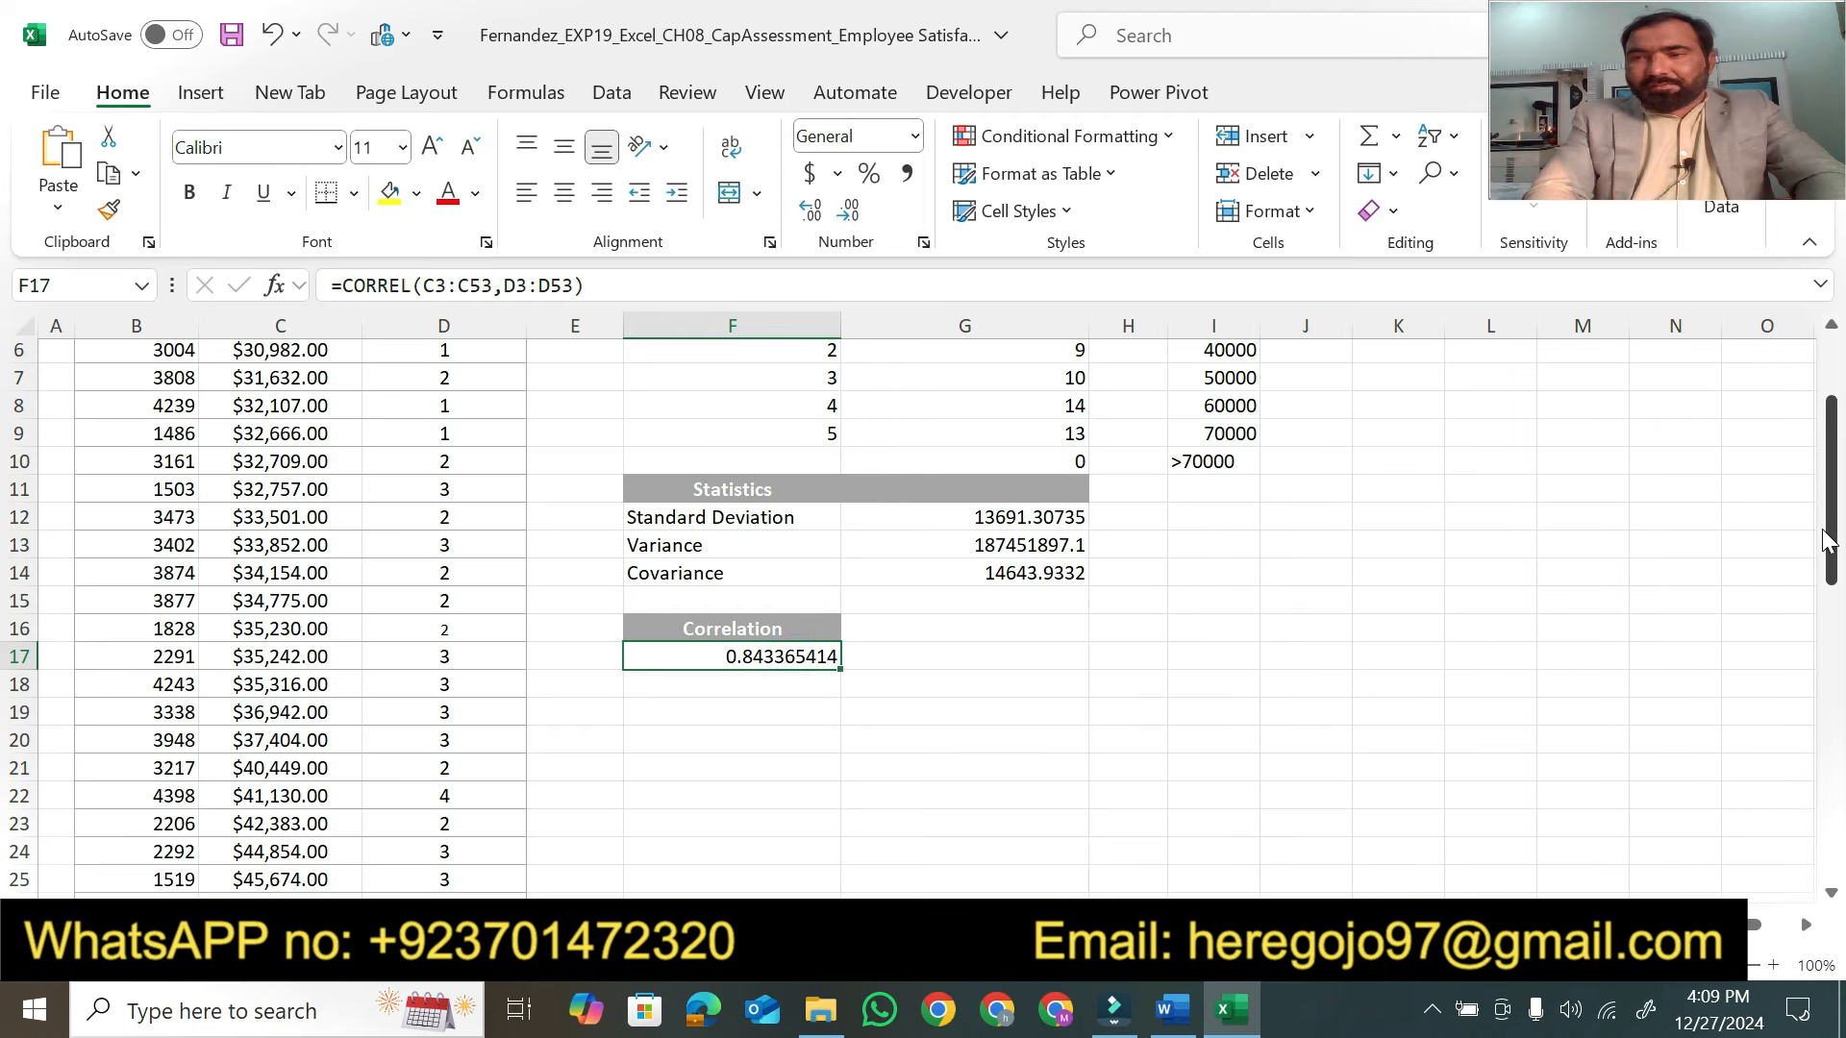
{"action": "left_click_drag", "start_coordinate": [1832, 545], "coordinate": [1831, 485]}
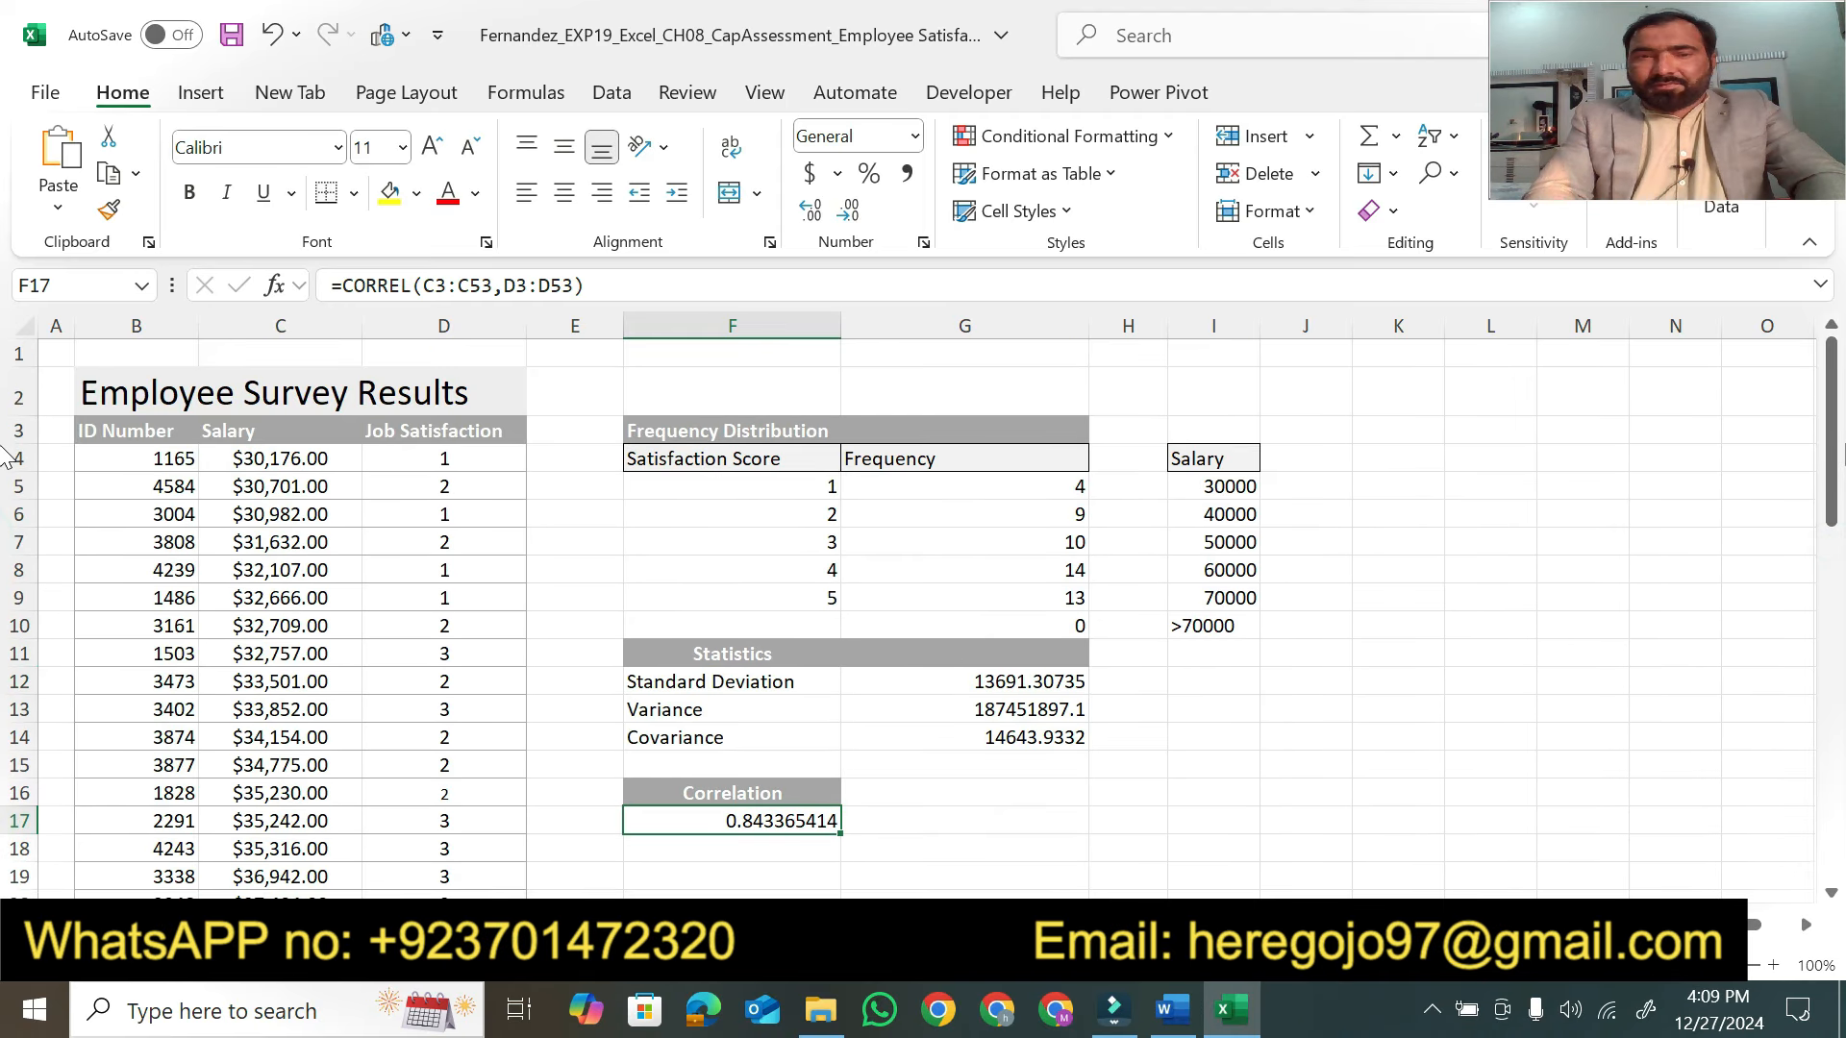
Recheck the CORREL formula in F17, then switch to Word and highlight "Ensure the Data Analysis ToolPak add-in is active." in instruction 7
{"action": "key", "text": "F2"}
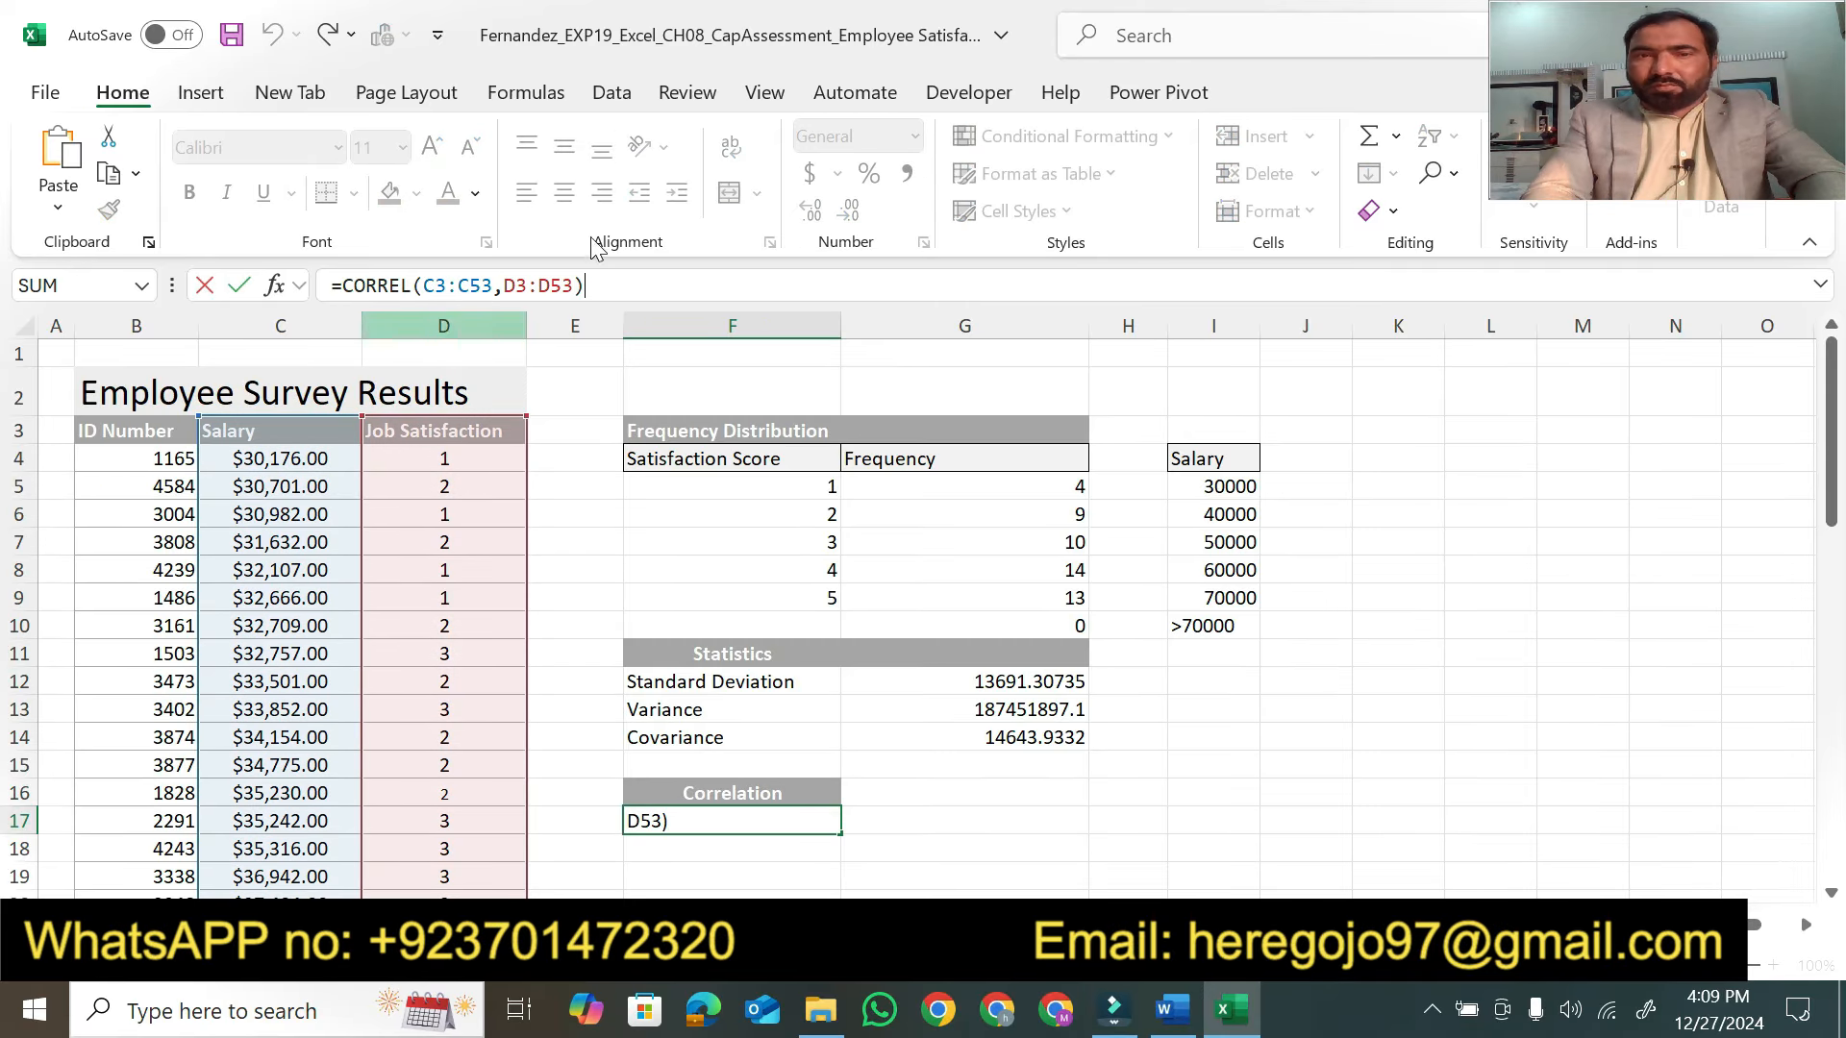
{"action": "key", "text": "Return"}
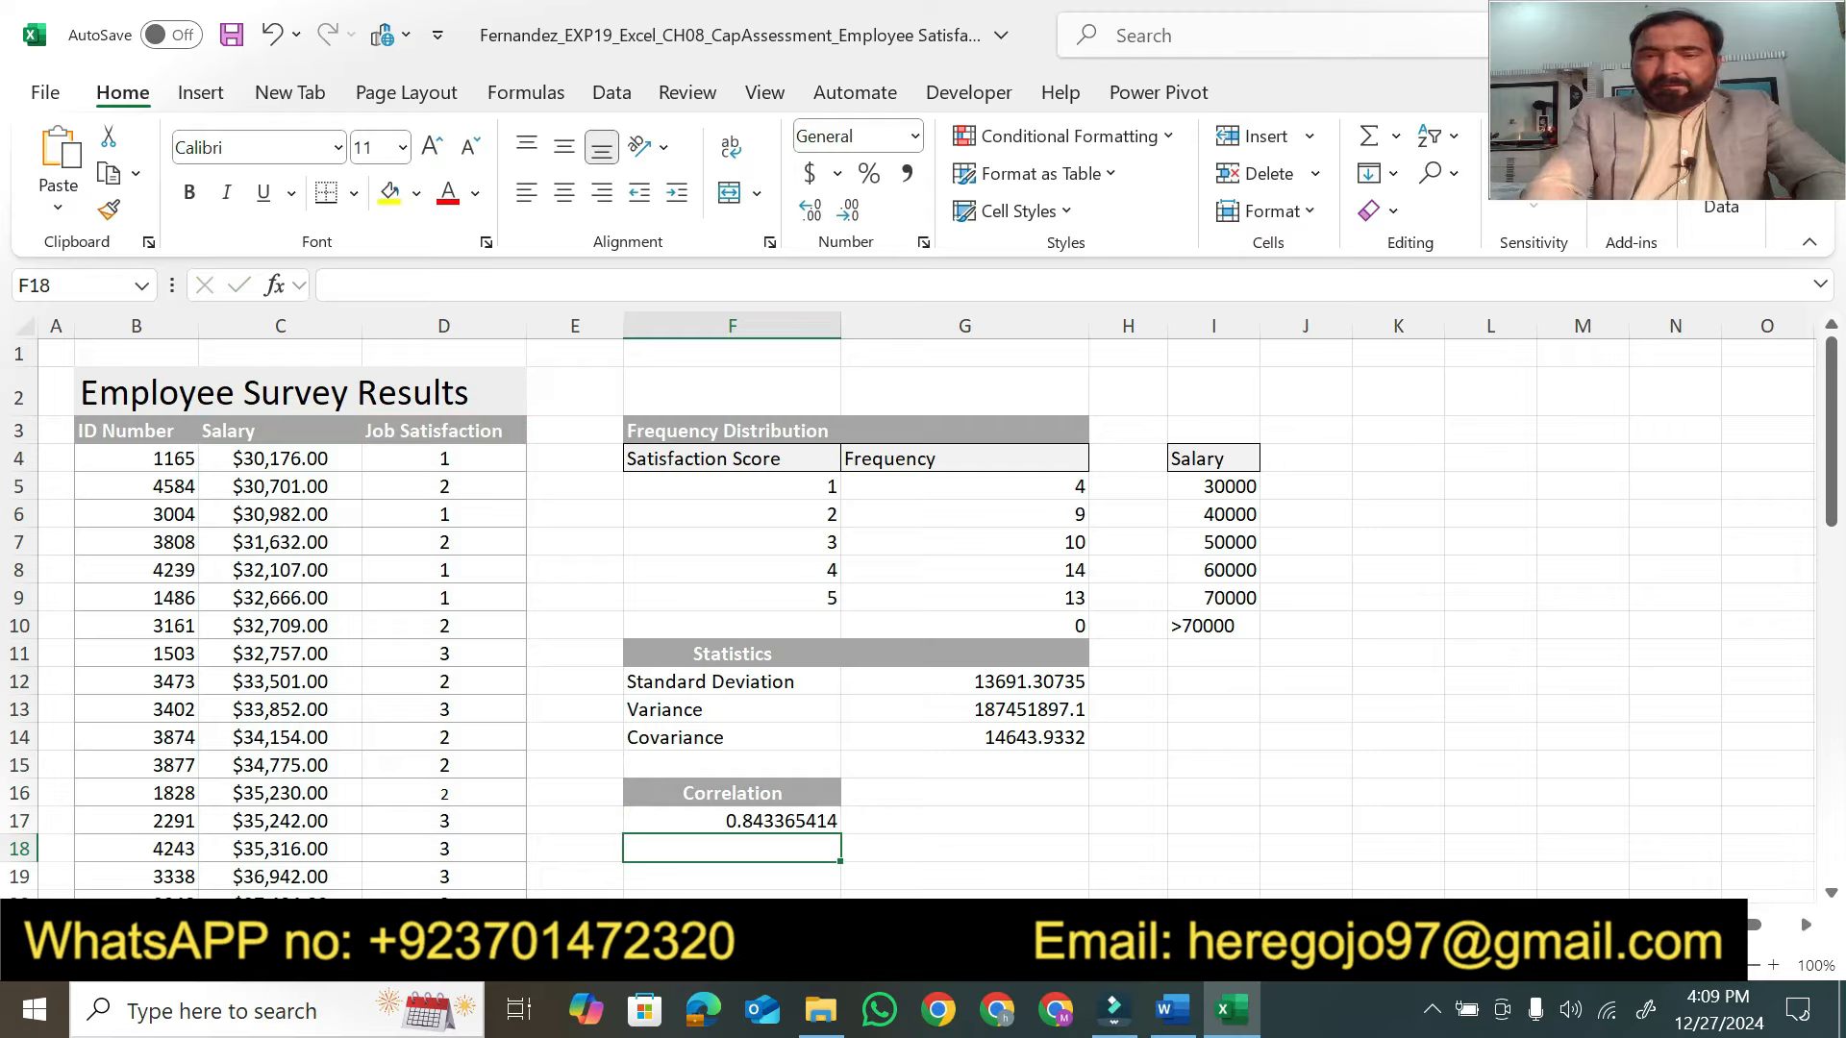
{"action": "left_click", "coordinate": [1172, 1010]}
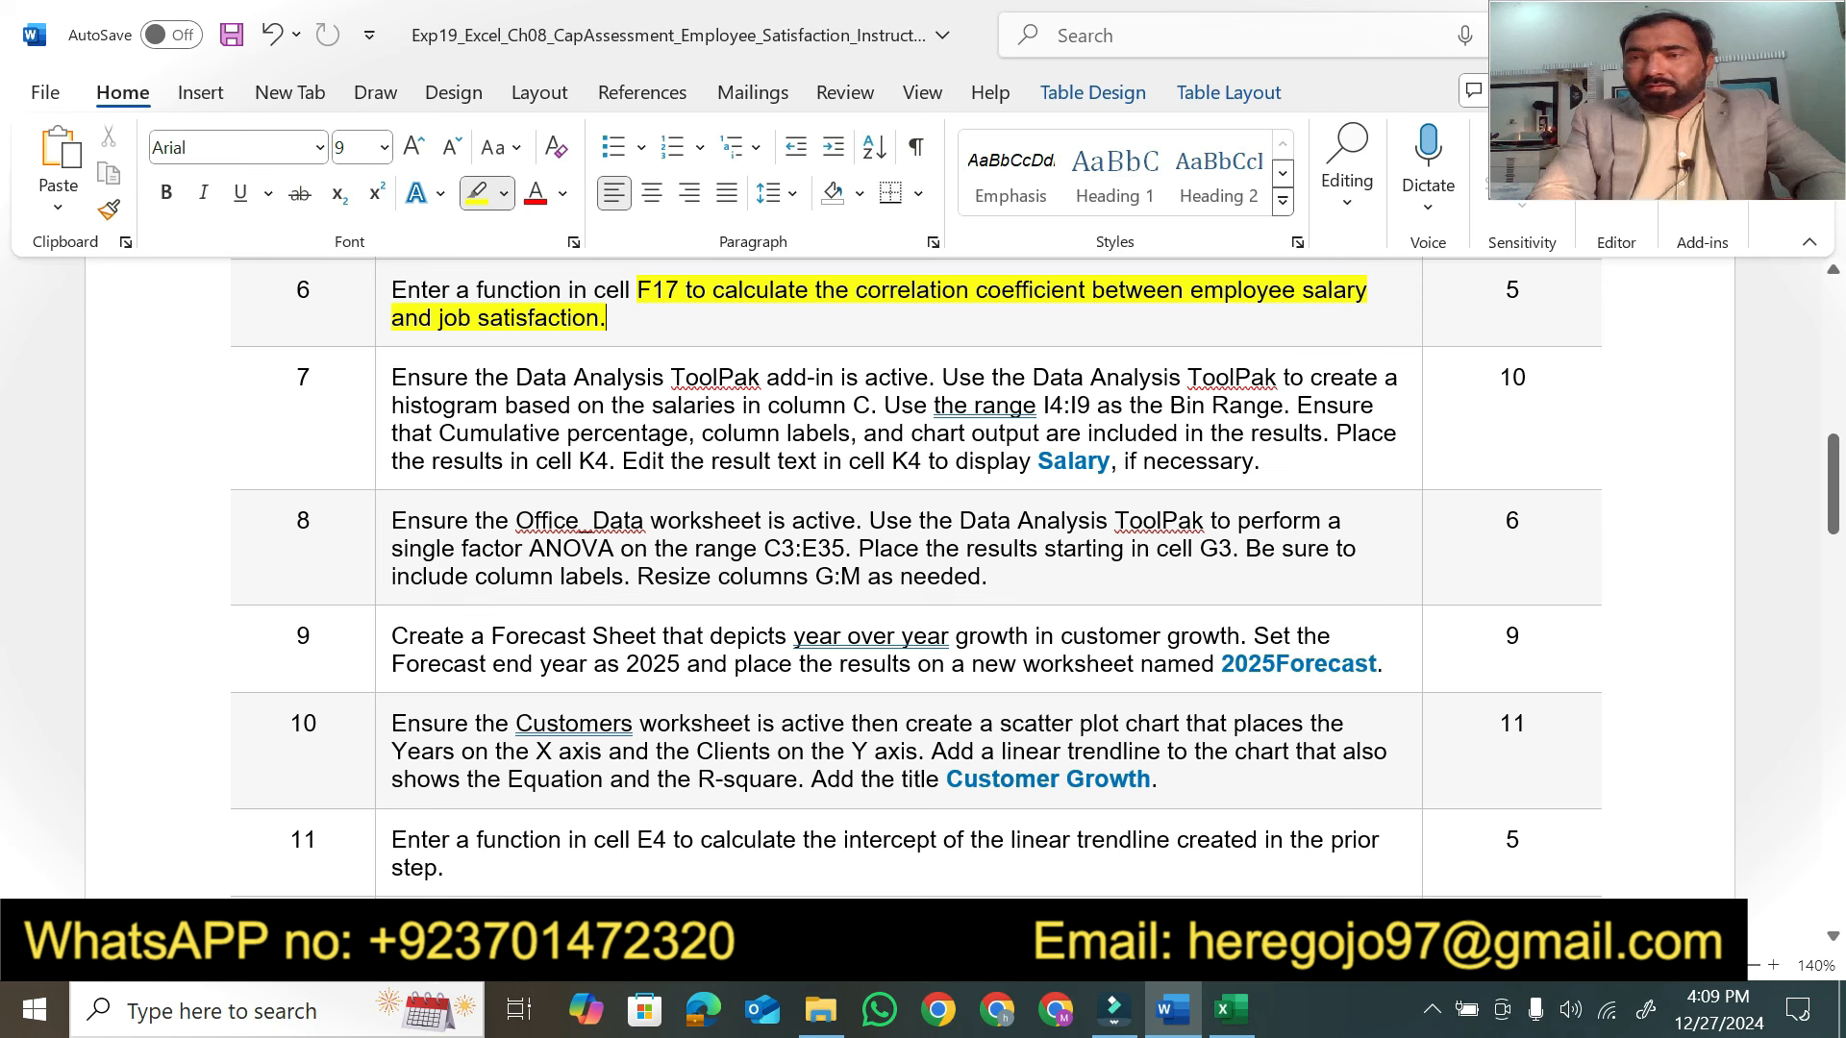
{"action": "left_click_drag", "start_coordinate": [1834, 509], "coordinate": [1833, 520]}
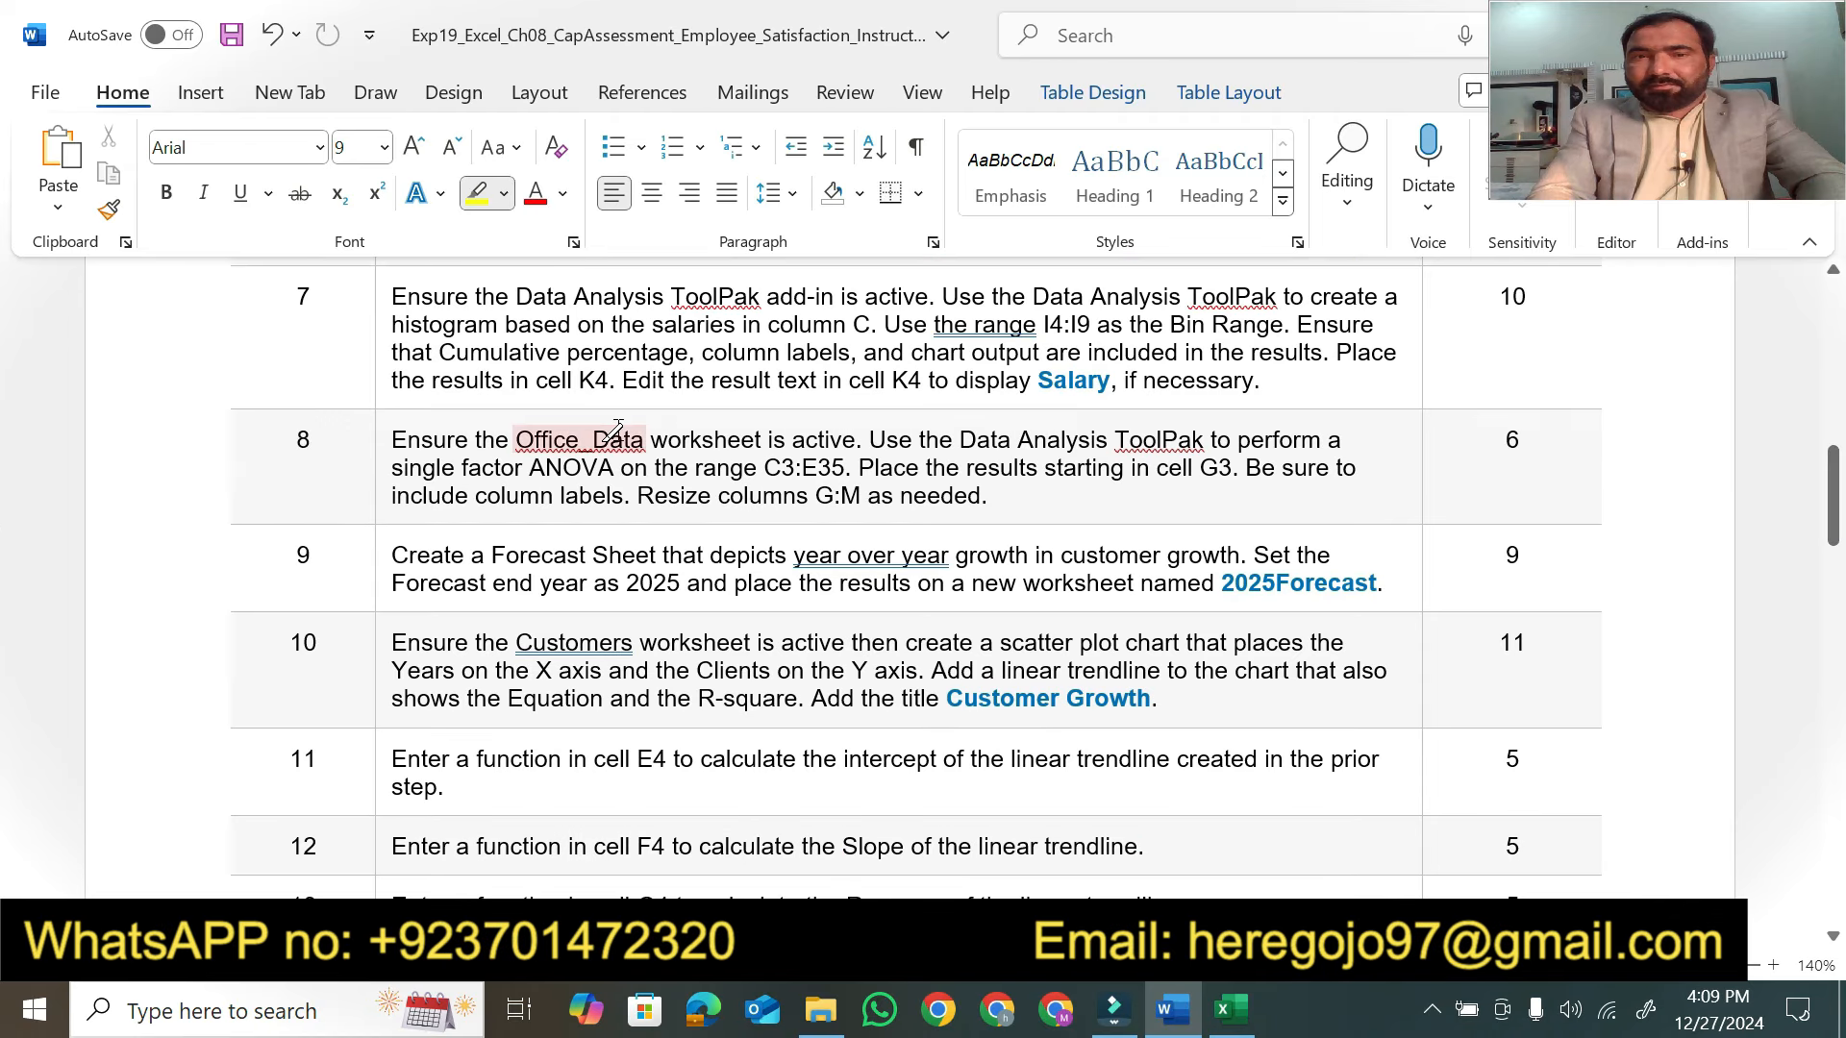
{"action": "mouse_move", "coordinate": [390, 297]}
{"action": "left_mouse_down"}
{"action": "mouse_move", "coordinate": [717, 269]}
{"action": "mouse_move", "coordinate": [981, 292]}
{"action": "mouse_move", "coordinate": [938, 292]}
{"action": "left_mouse_up"}
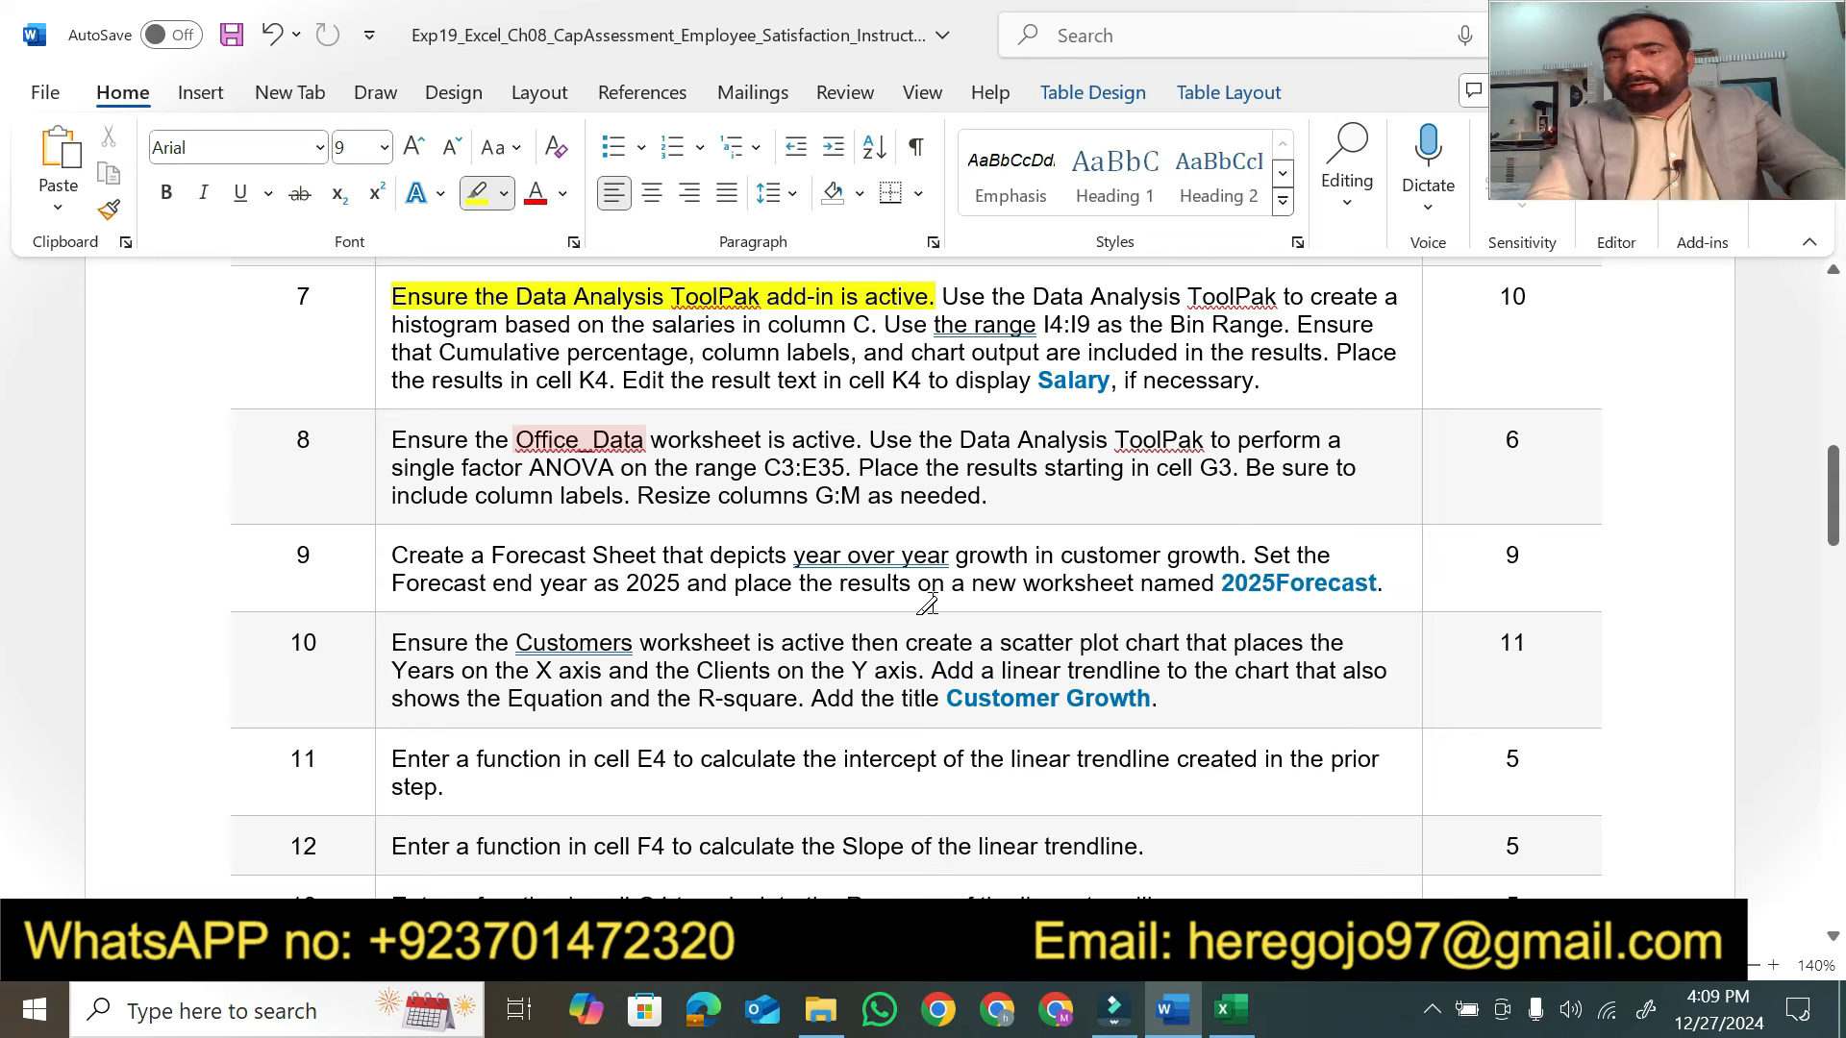
Switch to Excel and check in the Excel add-ins manager that the Analysis ToolPak is enabled, accepting the add-ins selection
{"action": "left_click", "coordinate": [1230, 1009]}
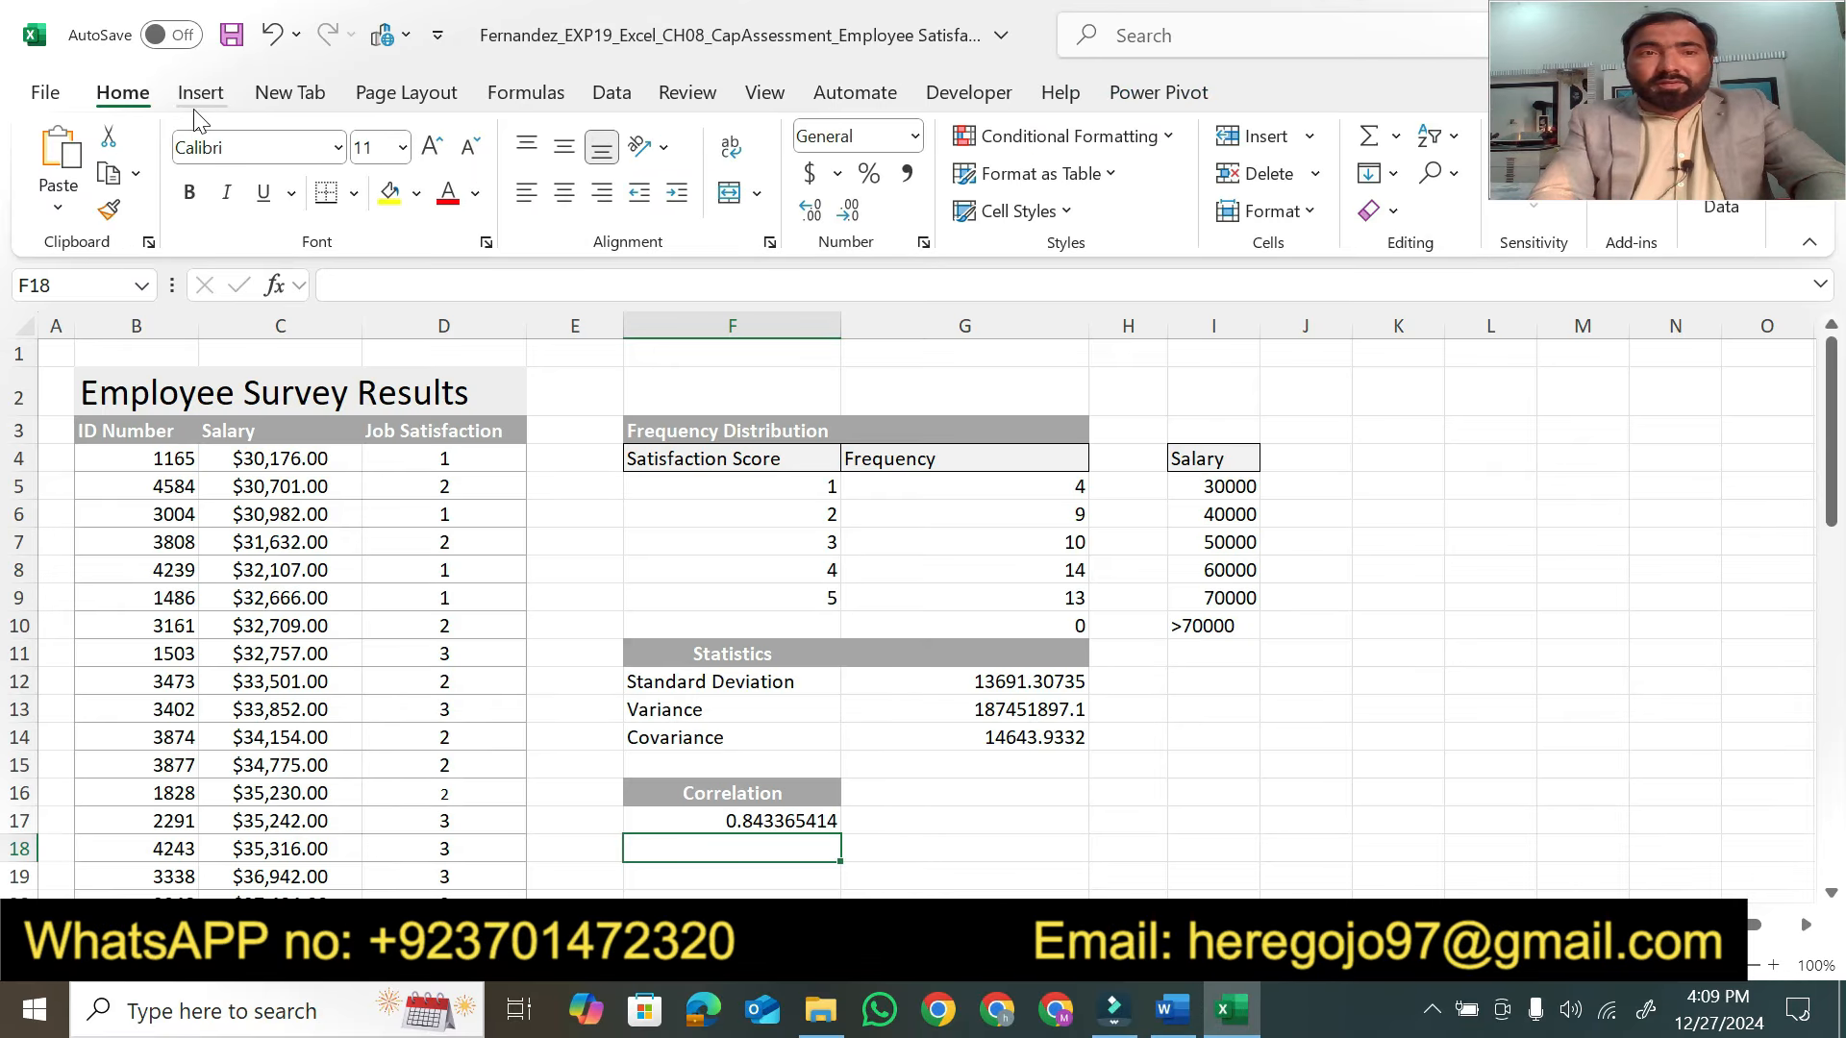
{"action": "left_click", "coordinate": [46, 92]}
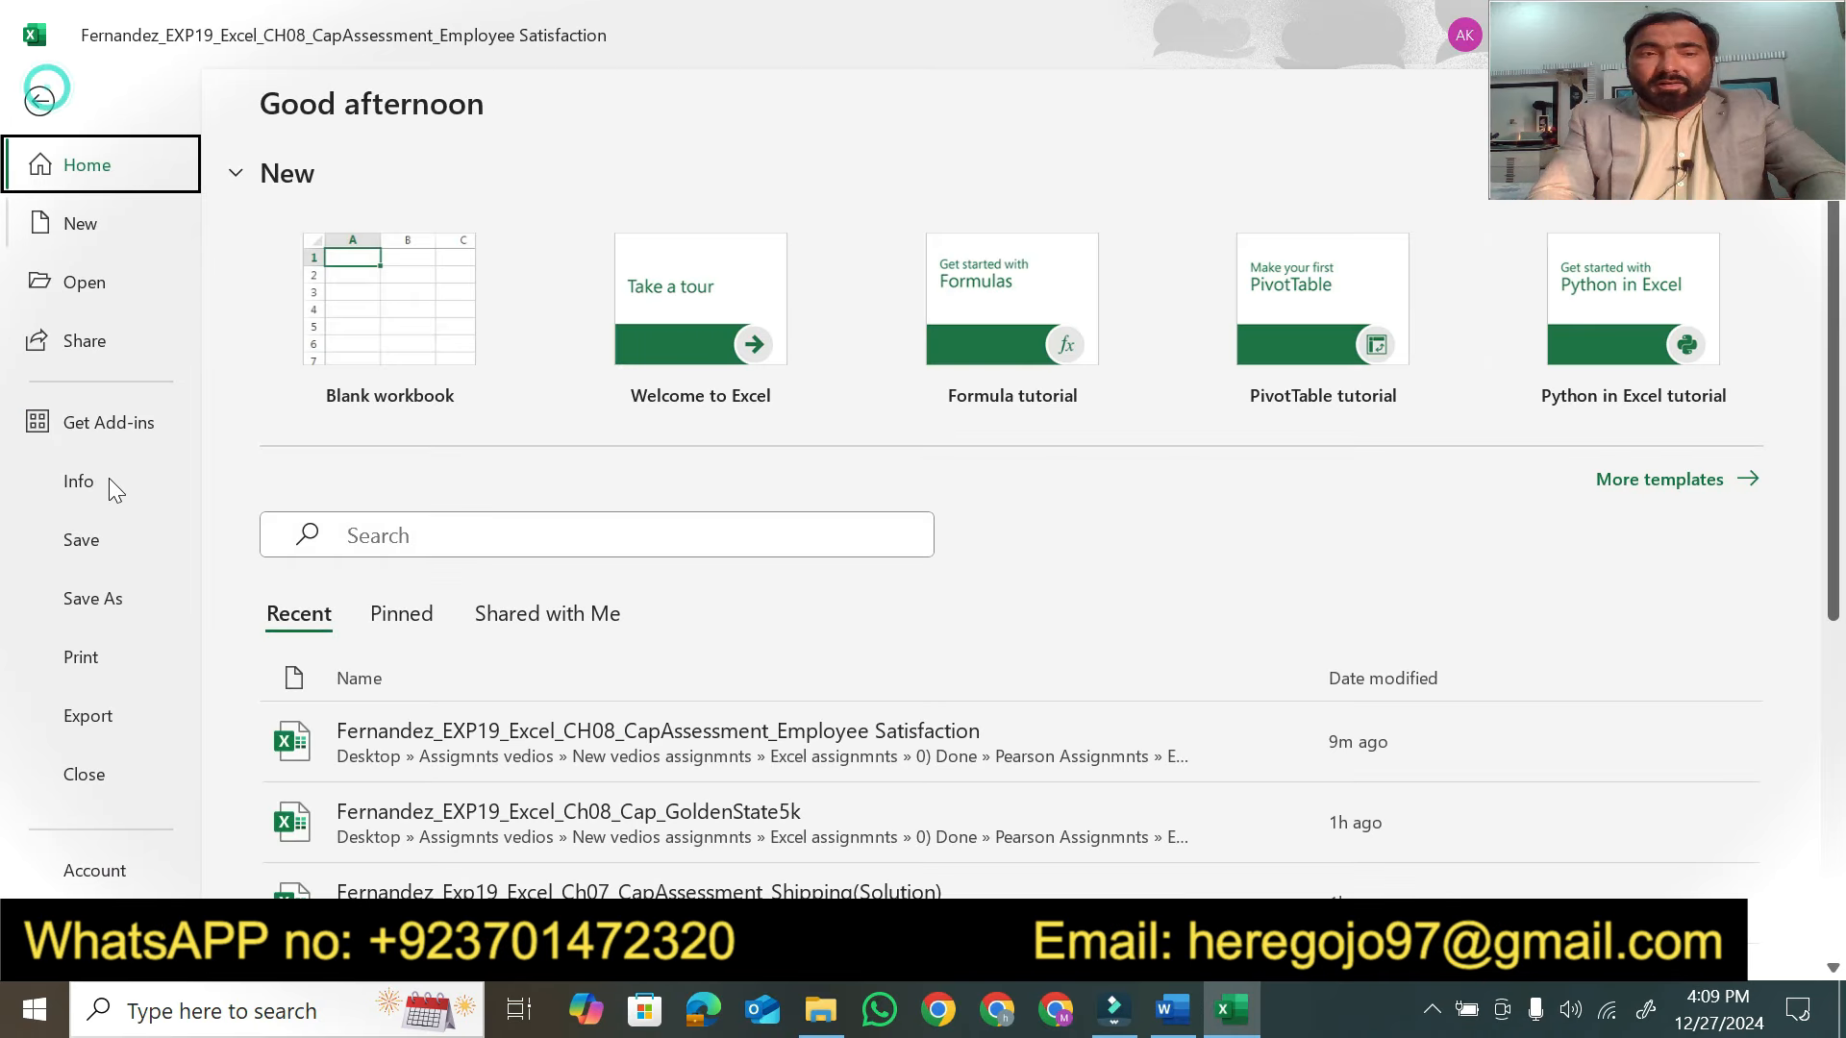
{"action": "left_click", "coordinate": [92, 928]}
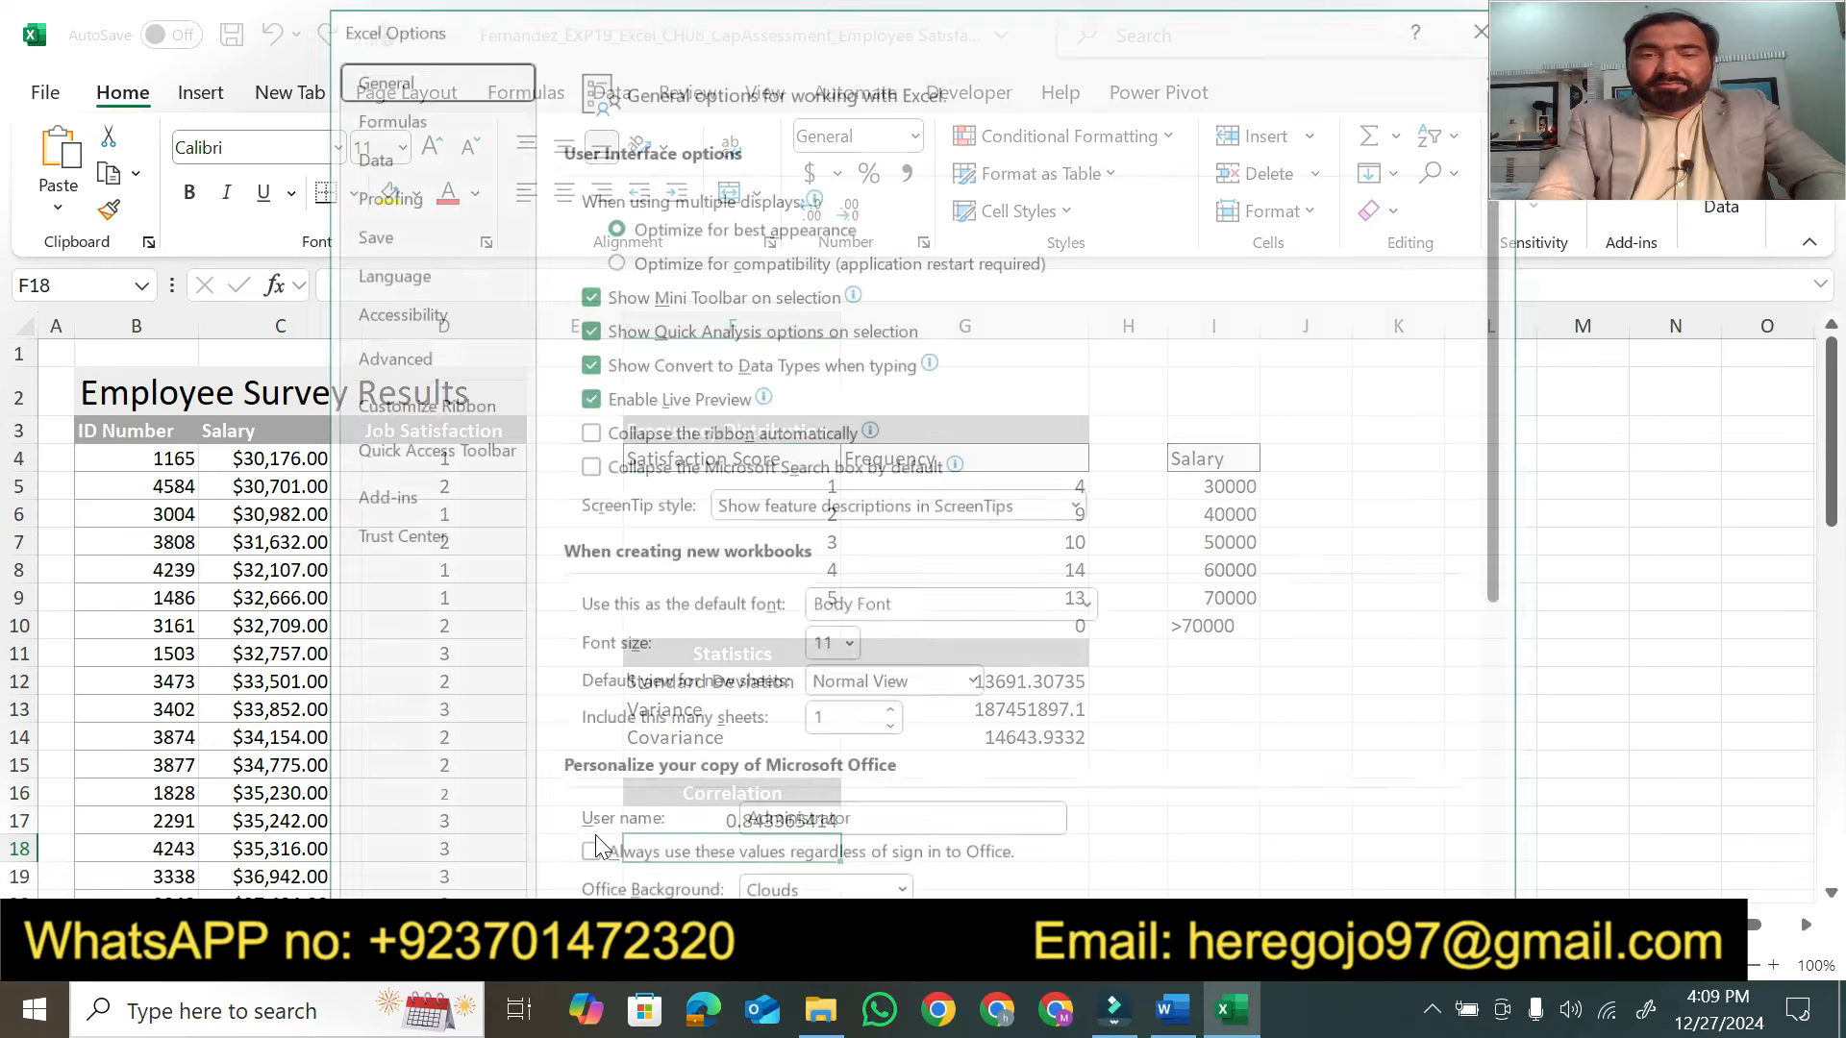
{"action": "left_click", "coordinate": [413, 508]}
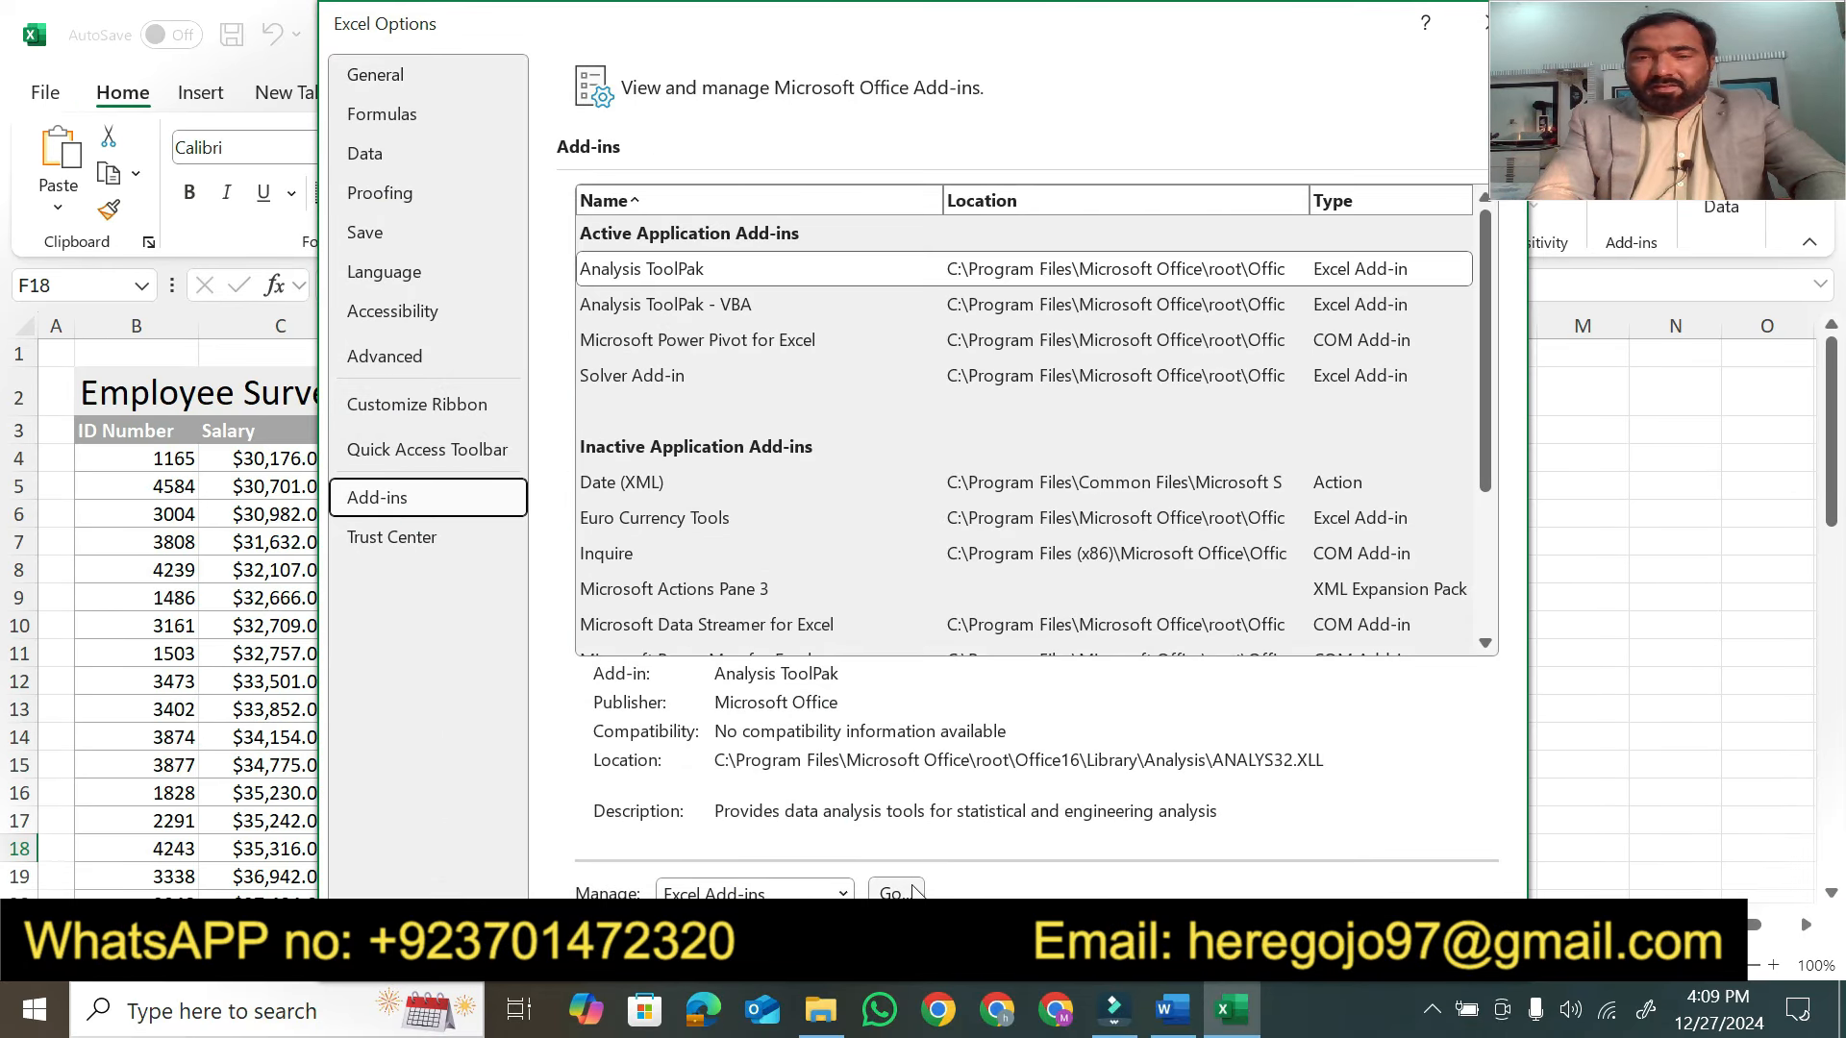
{"action": "left_click", "coordinate": [894, 892]}
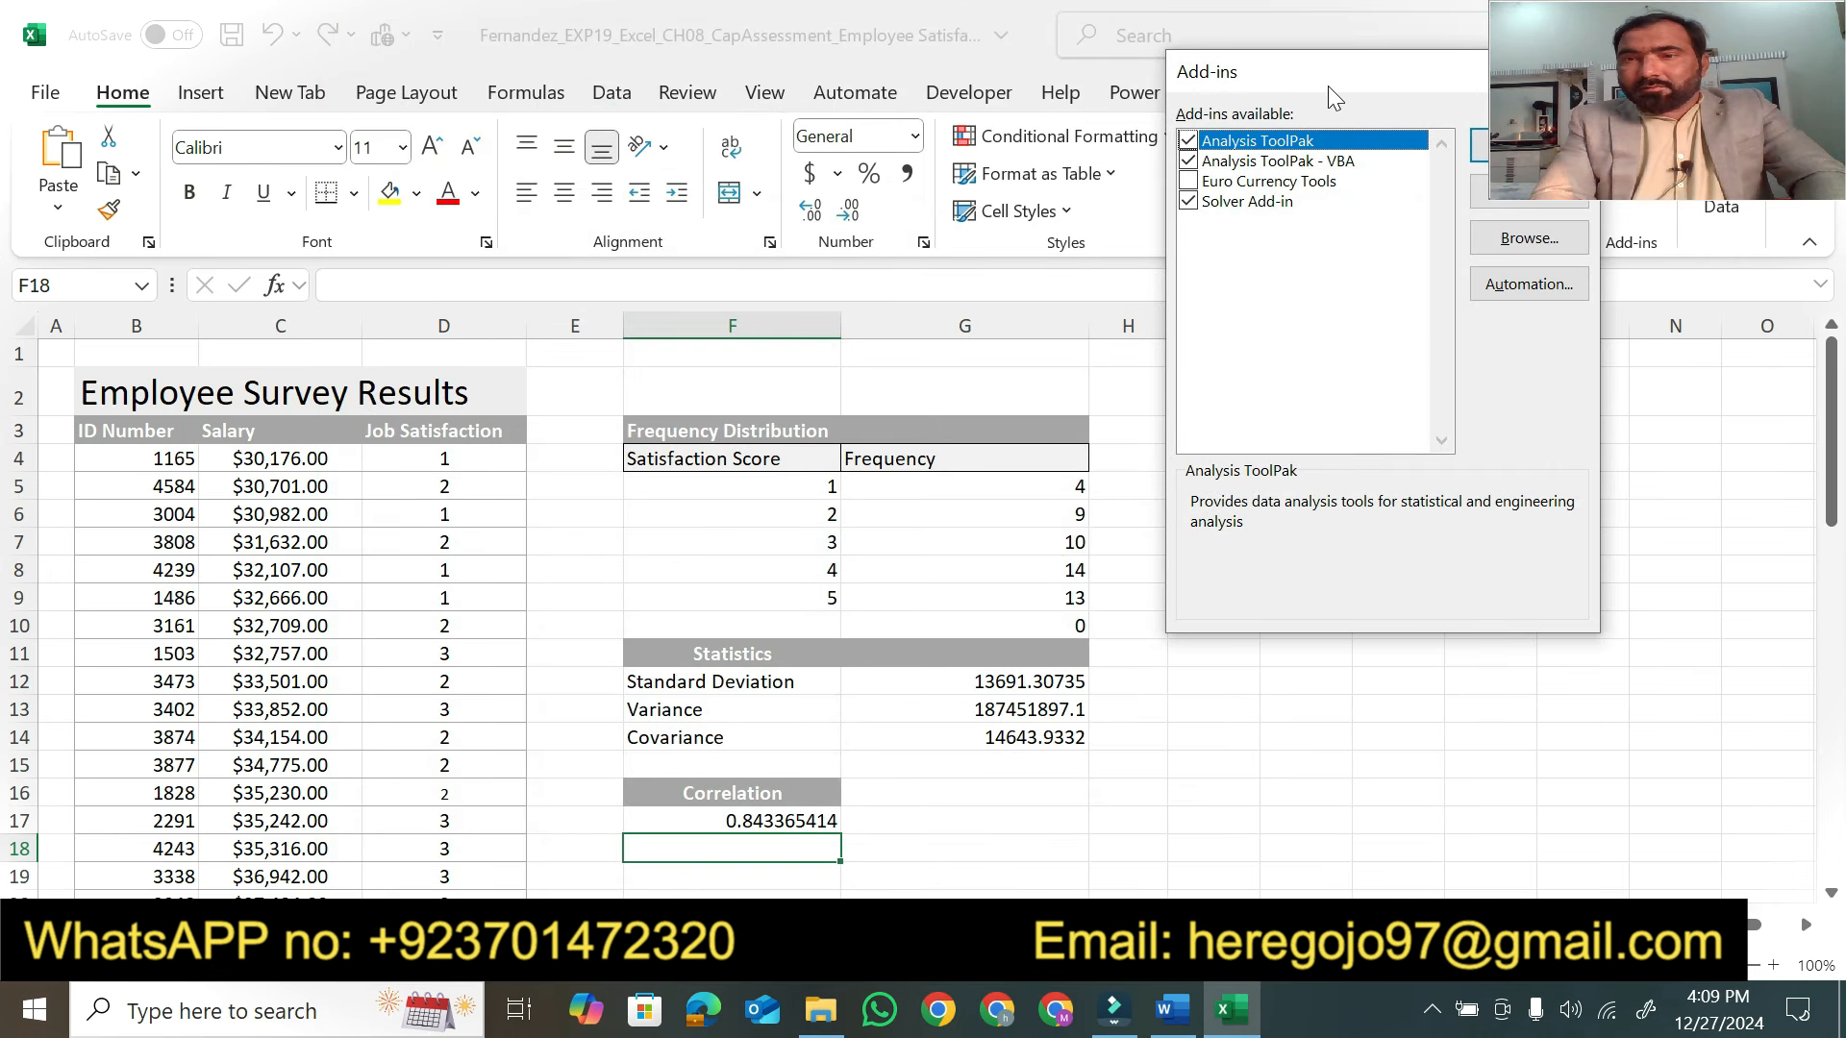
{"action": "left_click_drag", "start_coordinate": [1362, 72], "coordinate": [1065, 176]}
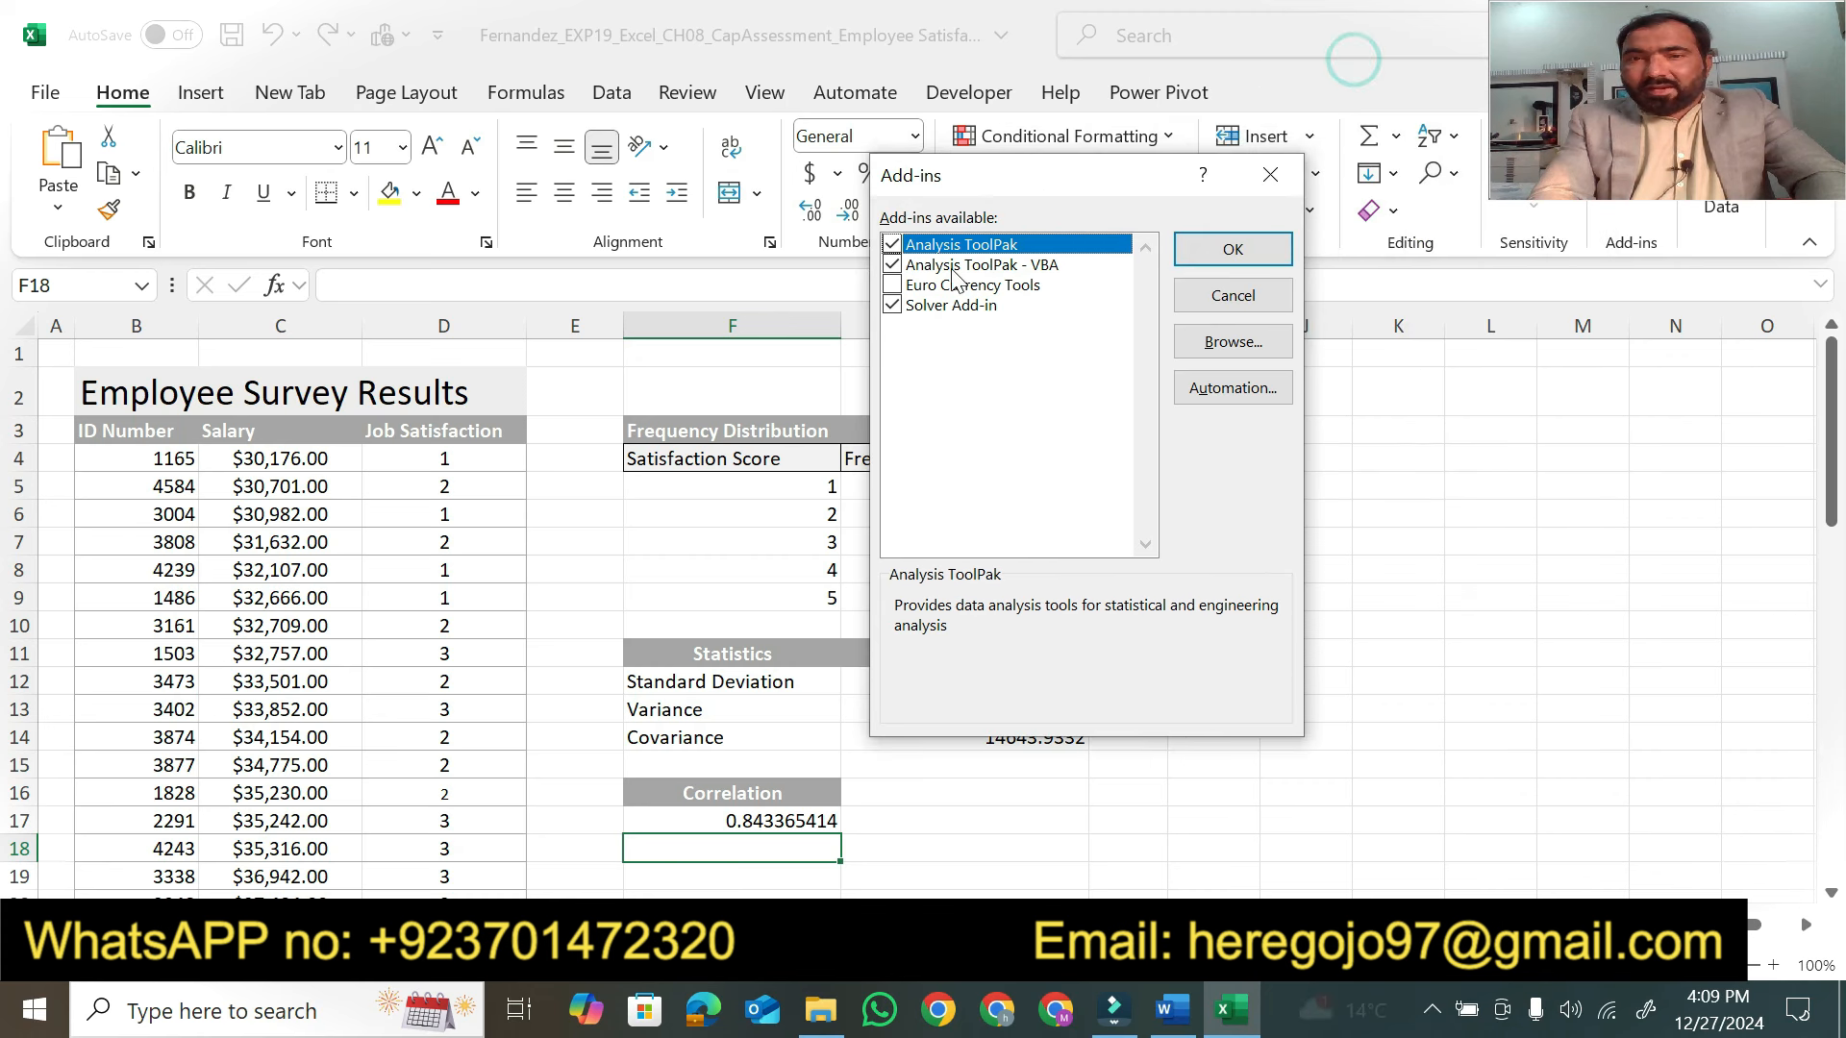
{"action": "left_click", "coordinate": [1186, 248]}
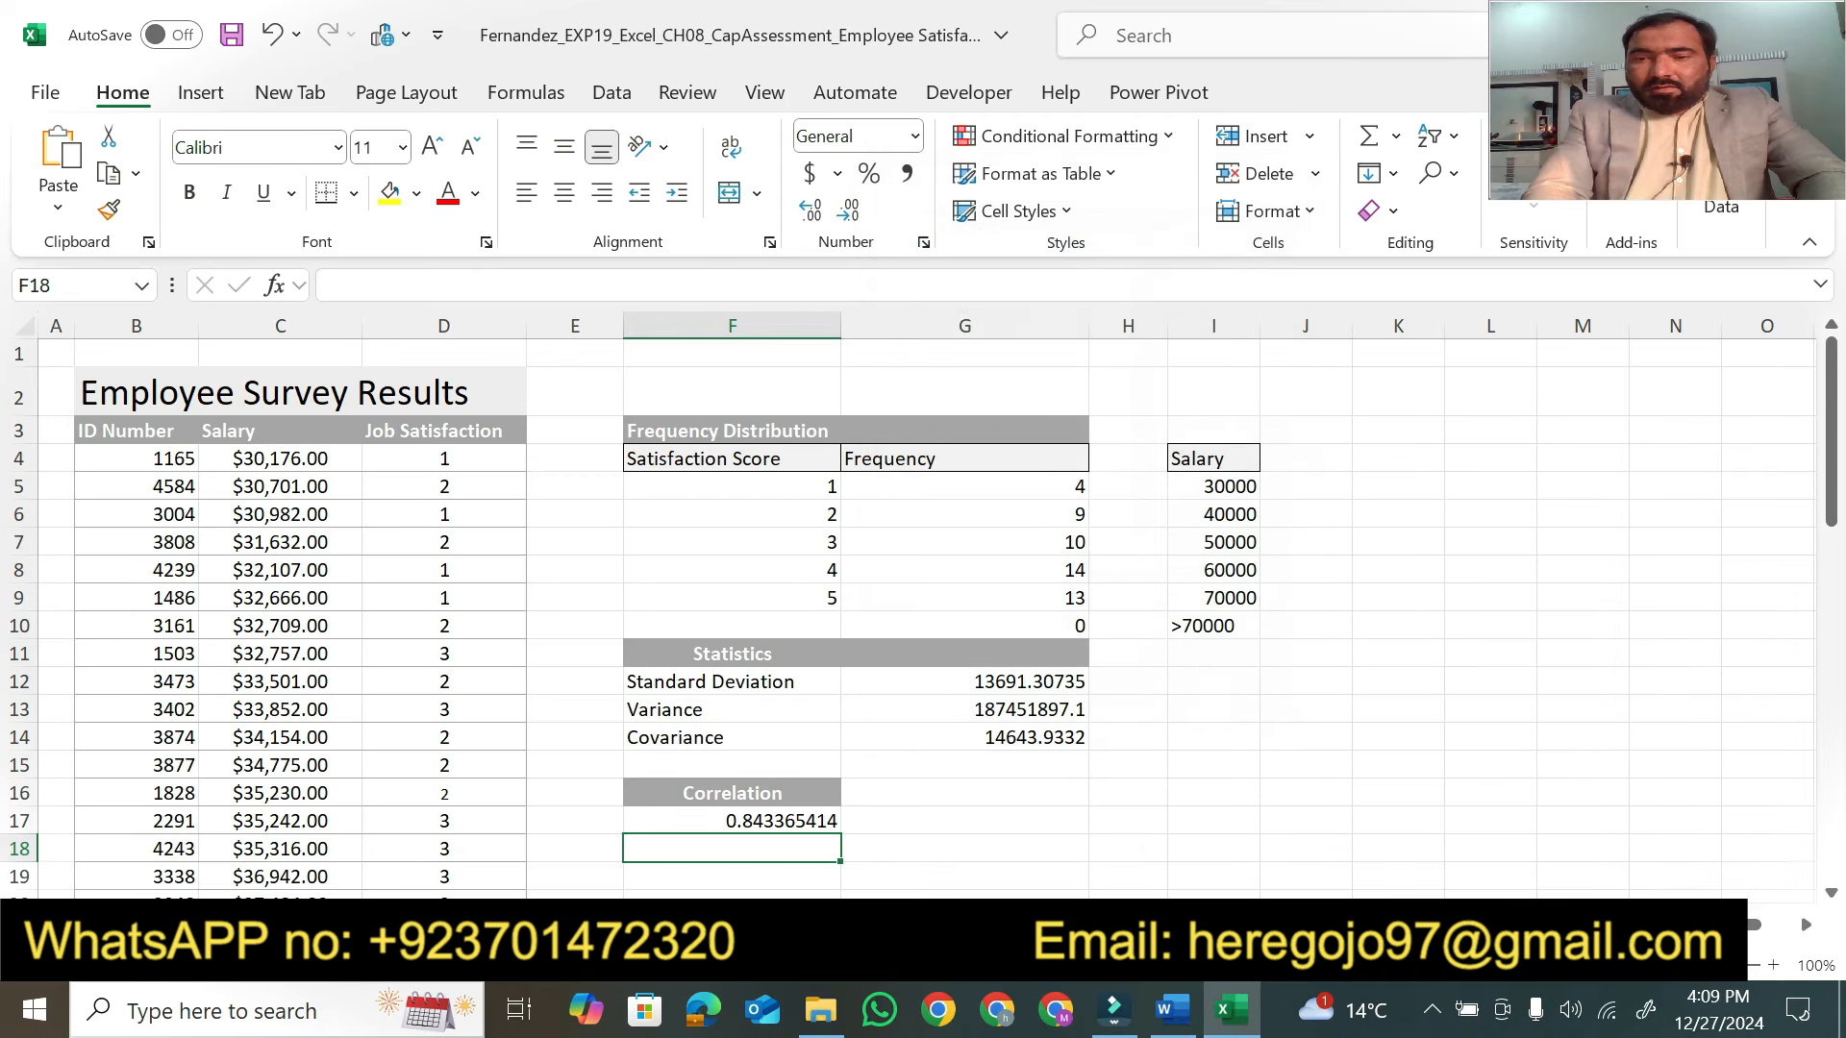
Switch to Word and highlight instruction 7's text about creating a histogram based on the salaries in column C
{"action": "left_click", "coordinate": [1190, 1018]}
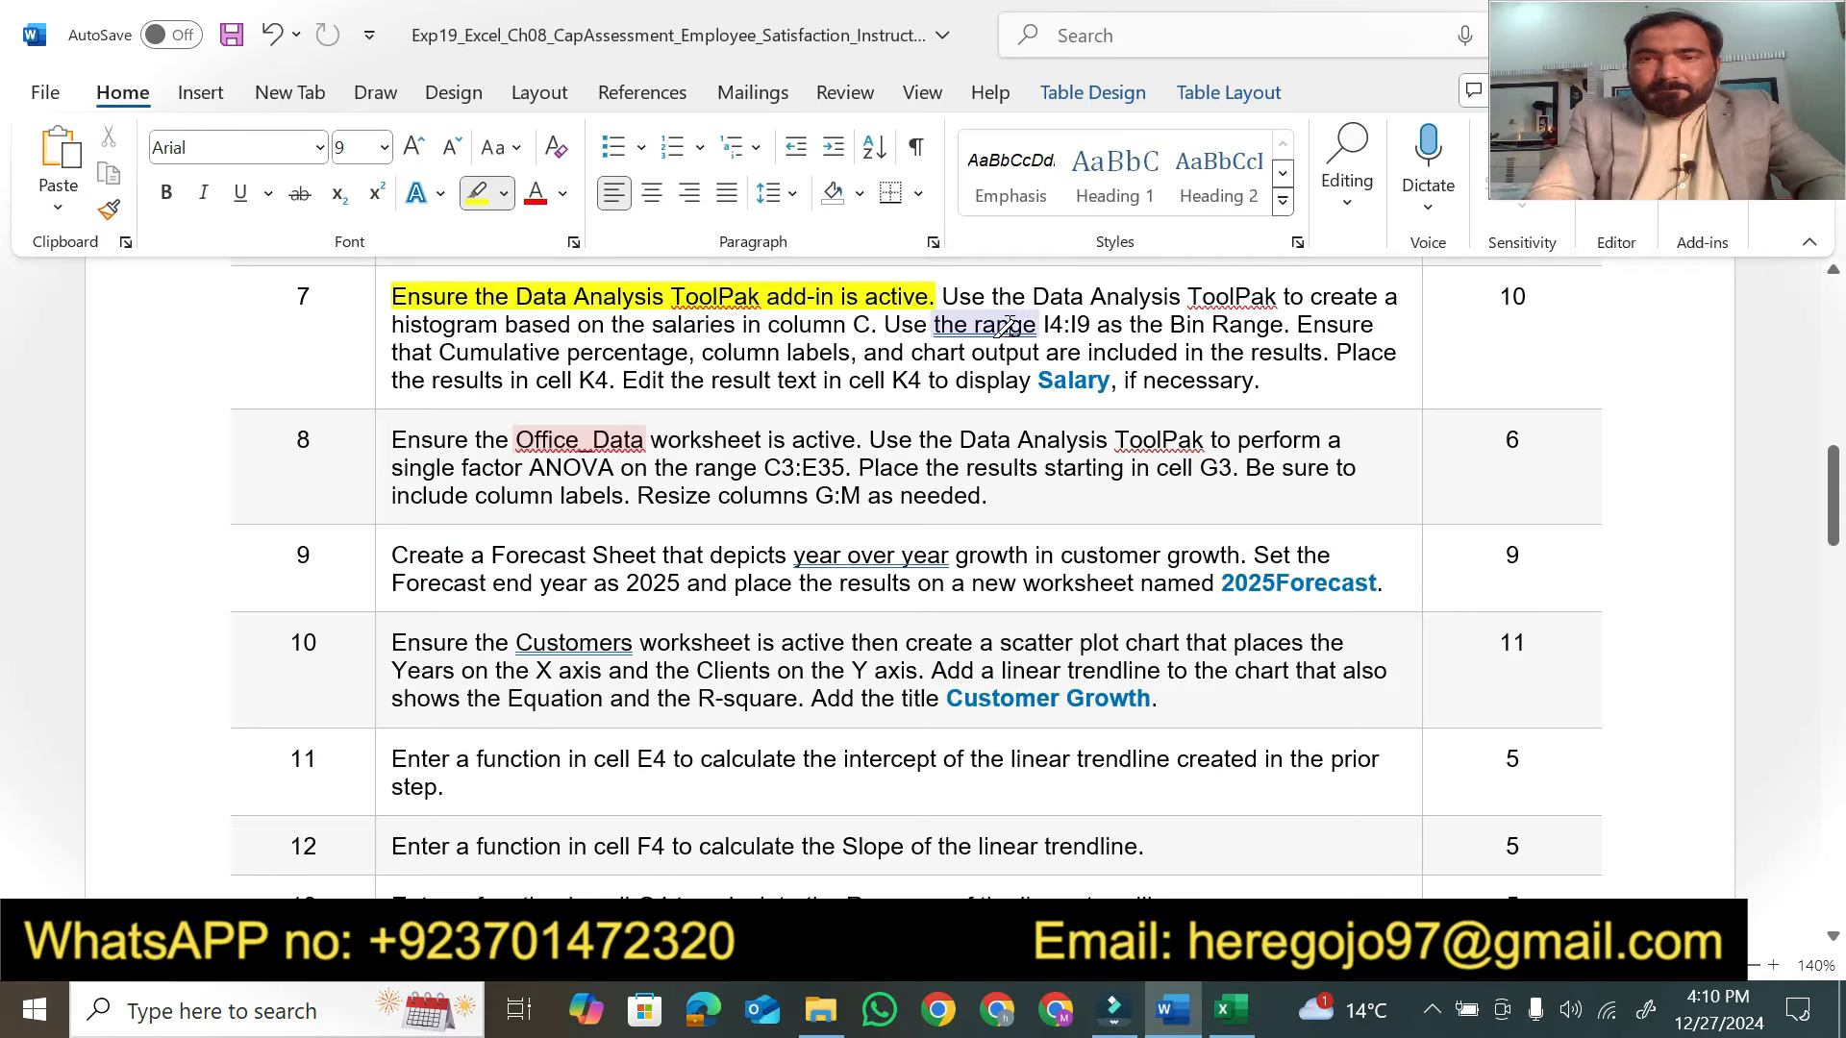
{"action": "left_click_drag", "start_coordinate": [937, 297], "coordinate": [1219, 276]}
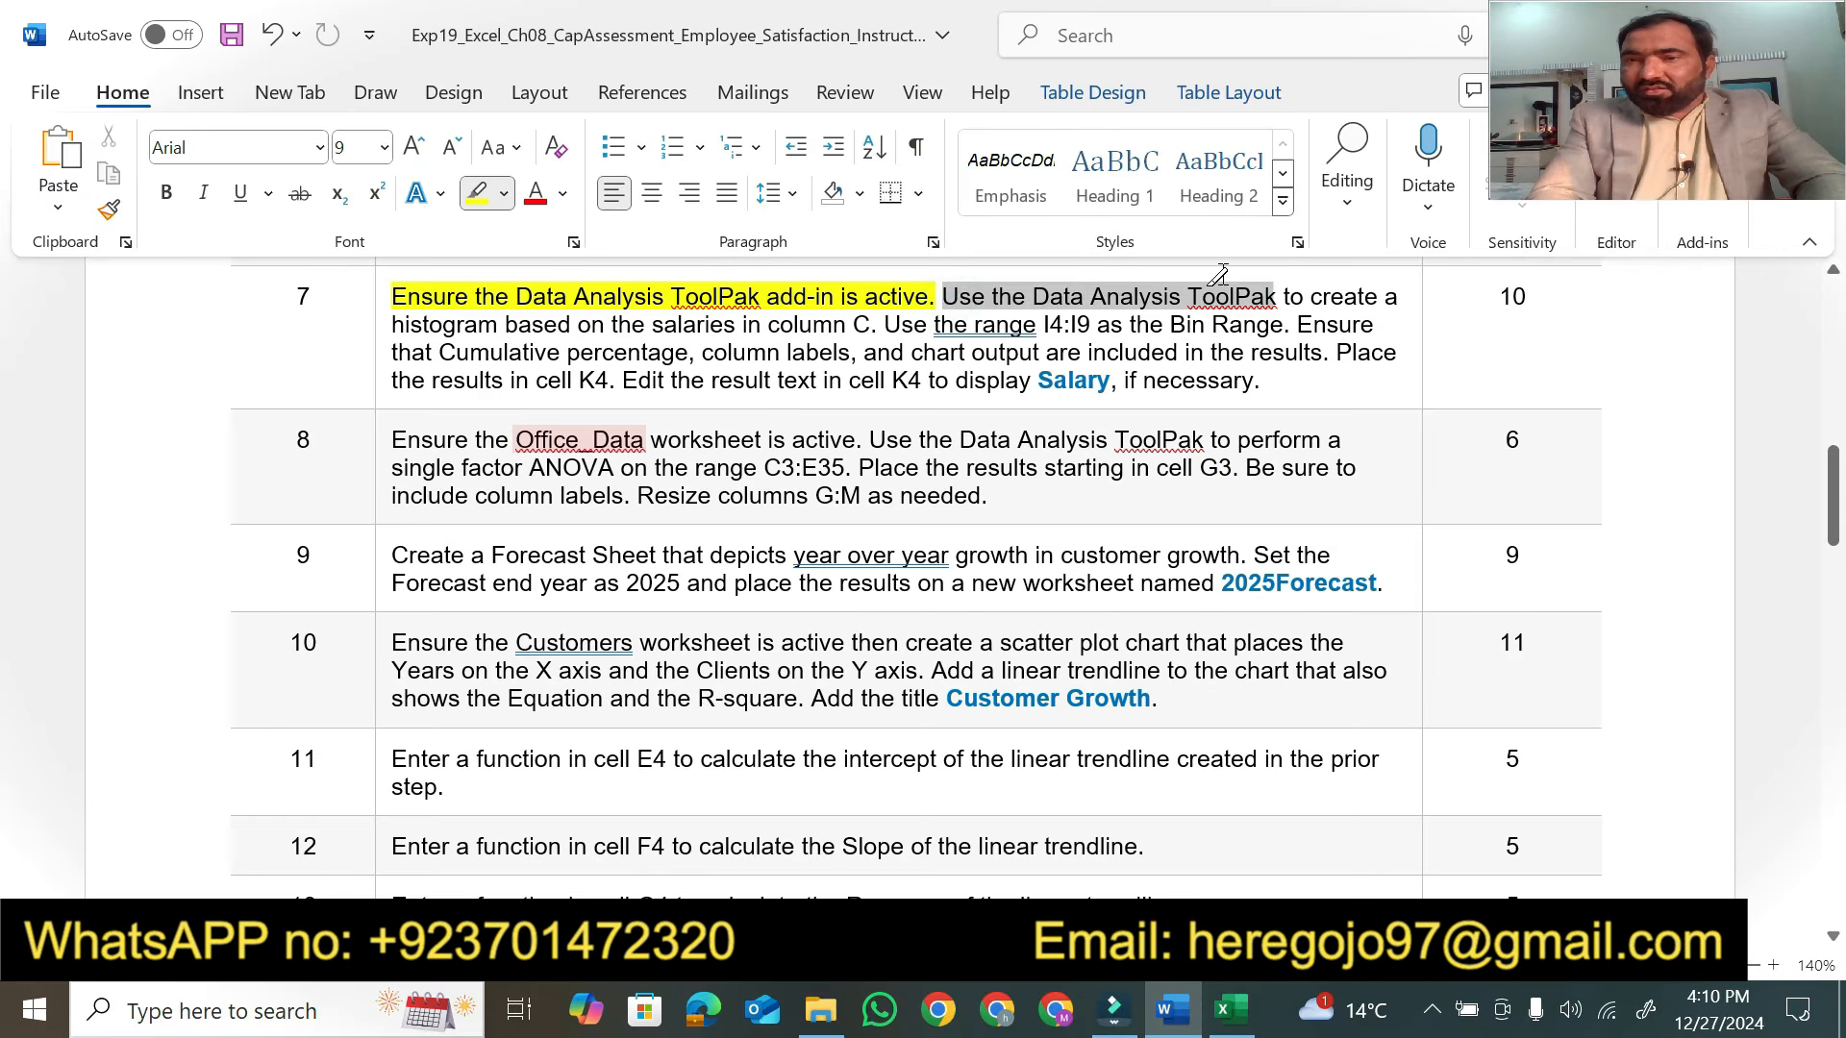
{"action": "mouse_move", "coordinate": [958, 297]}
{"action": "left_mouse_down"}
{"action": "mouse_move", "coordinate": [574, 328]}
{"action": "mouse_move", "coordinate": [750, 352]}
{"action": "mouse_move", "coordinate": [866, 310]}
{"action": "mouse_move", "coordinate": [871, 325]}
{"action": "left_mouse_up"}
Return to Excel and start the Histogram tool from the Data Analysis ToolPak
{"action": "left_click", "coordinate": [1231, 1010]}
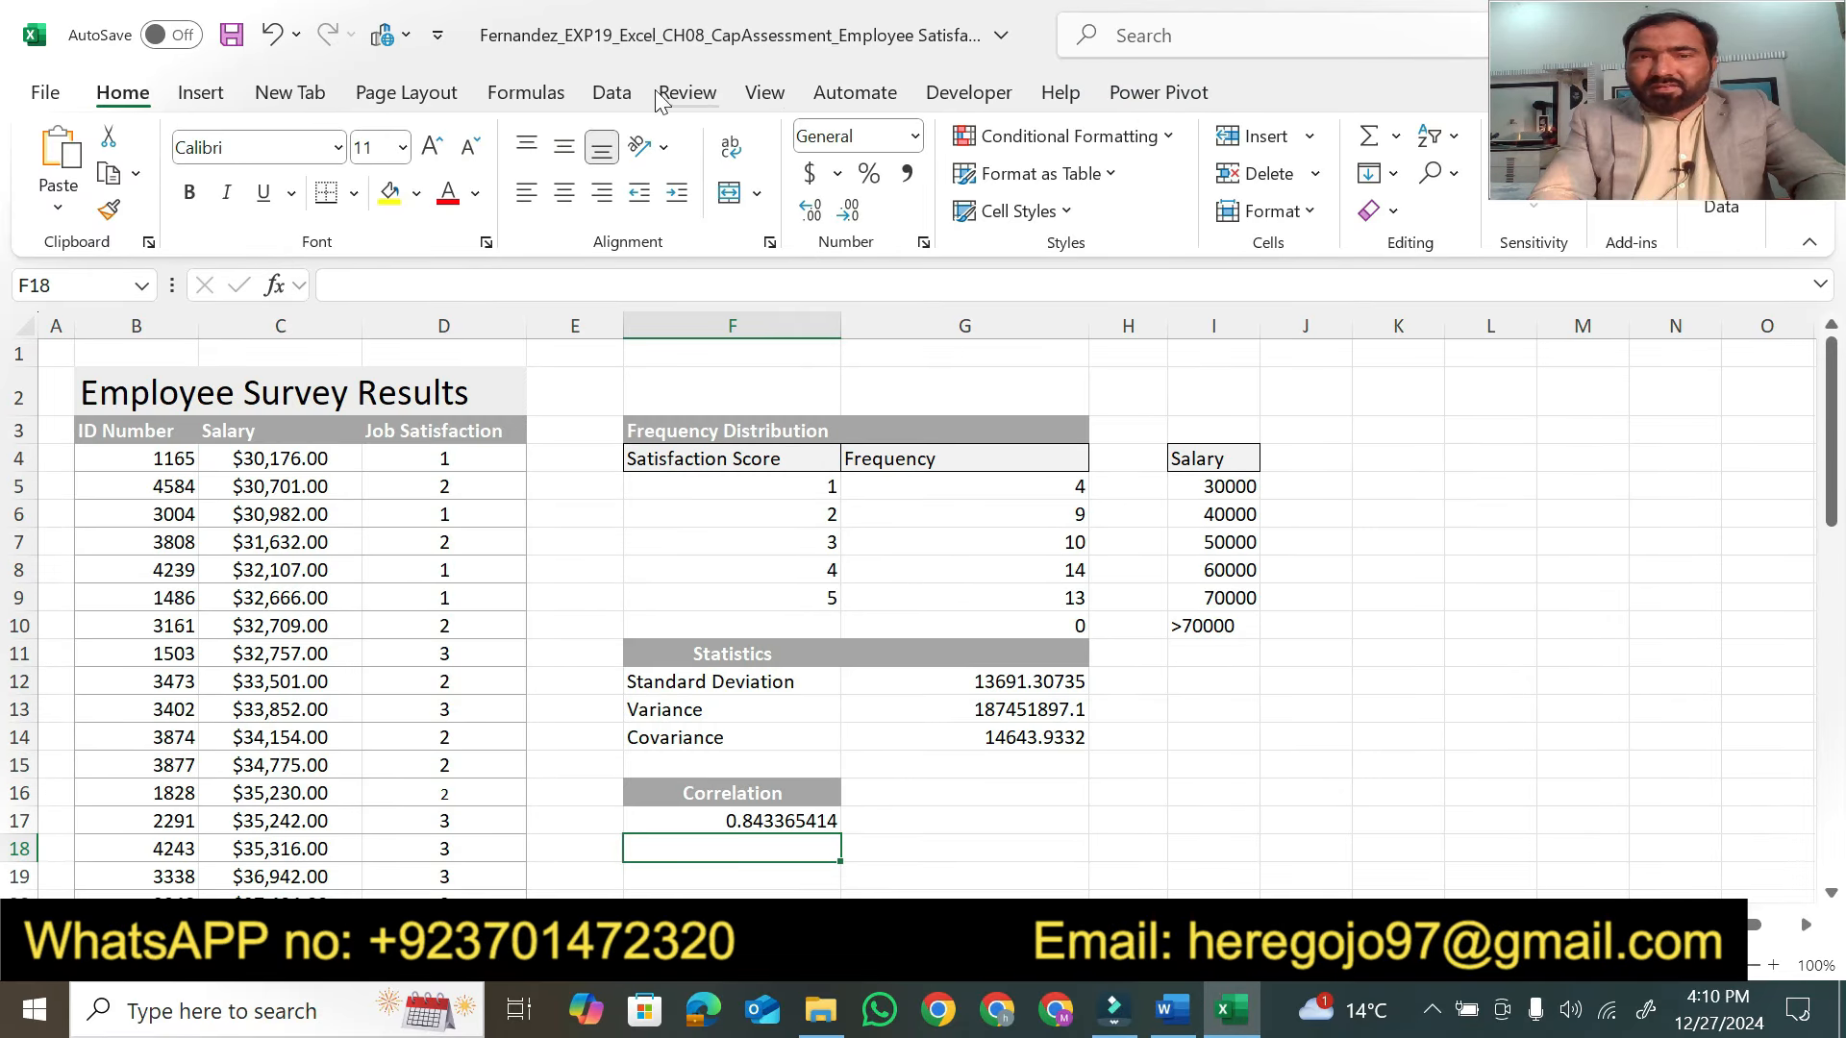
{"action": "left_click", "coordinate": [613, 92]}
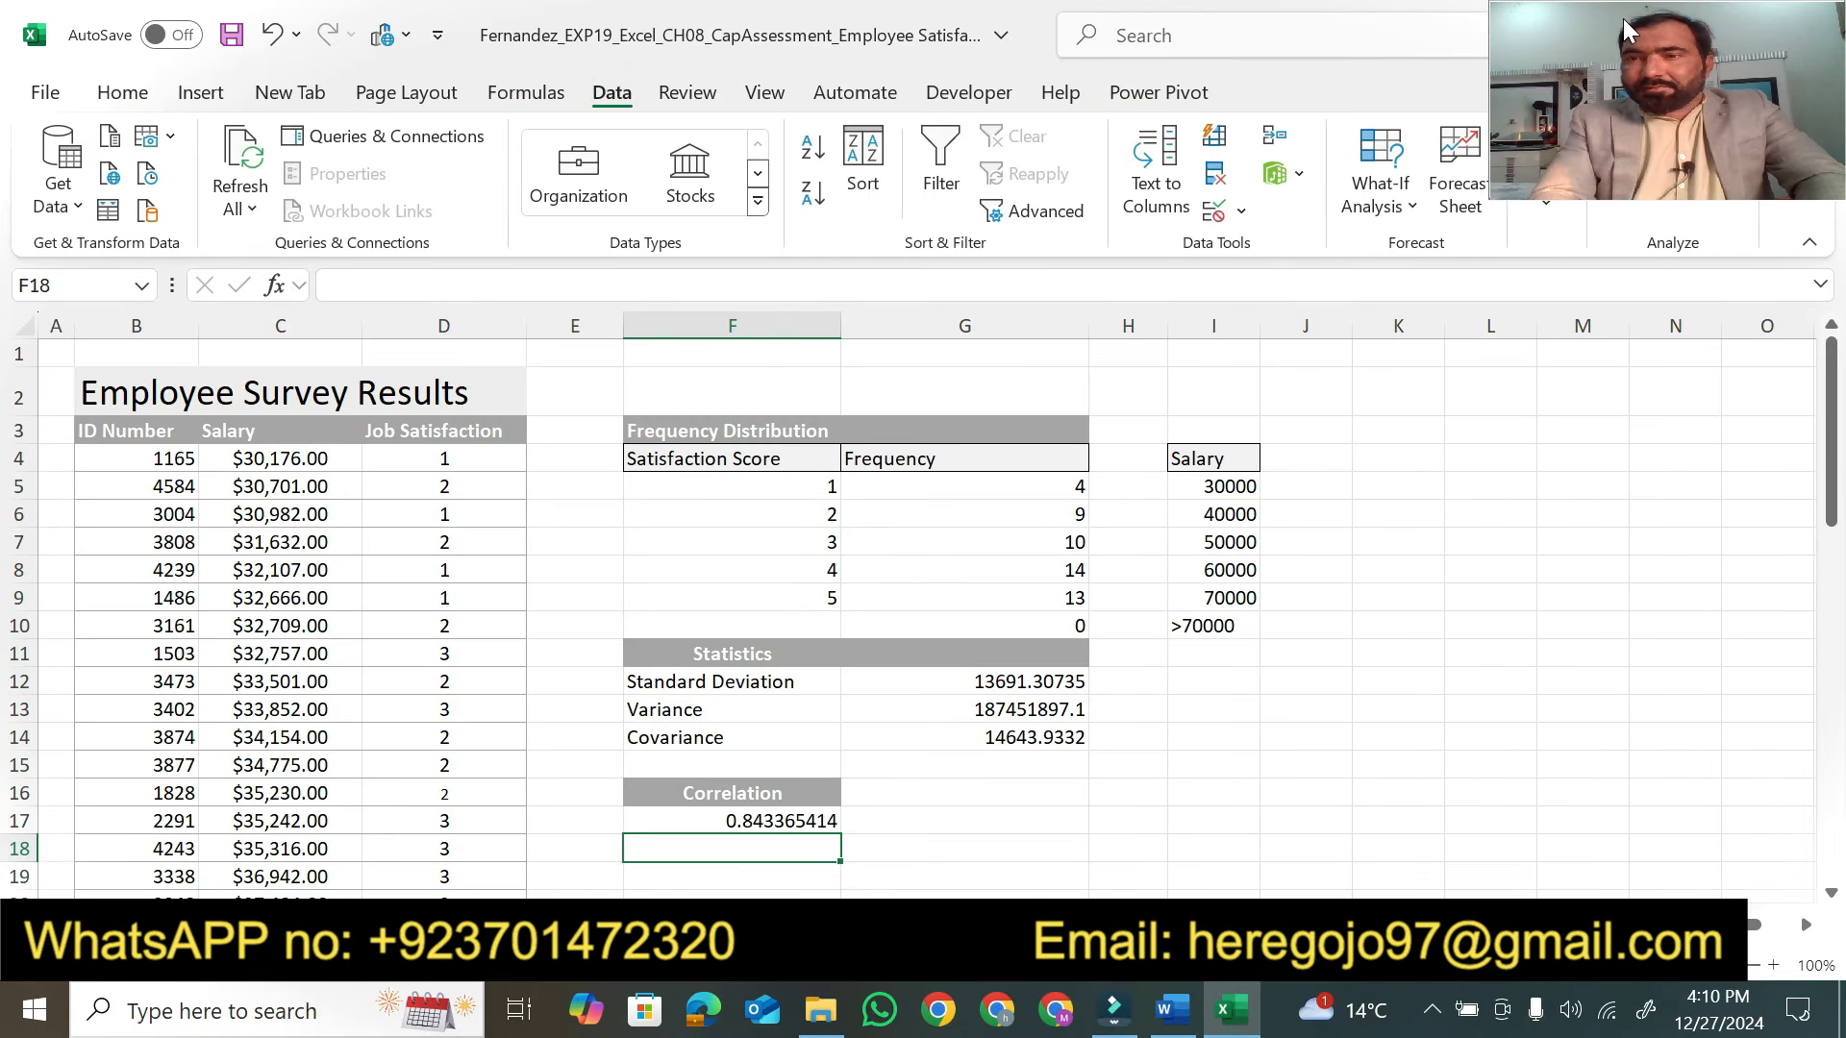
{"action": "left_click_drag", "start_coordinate": [1624, 19], "coordinate": [1595, 287]}
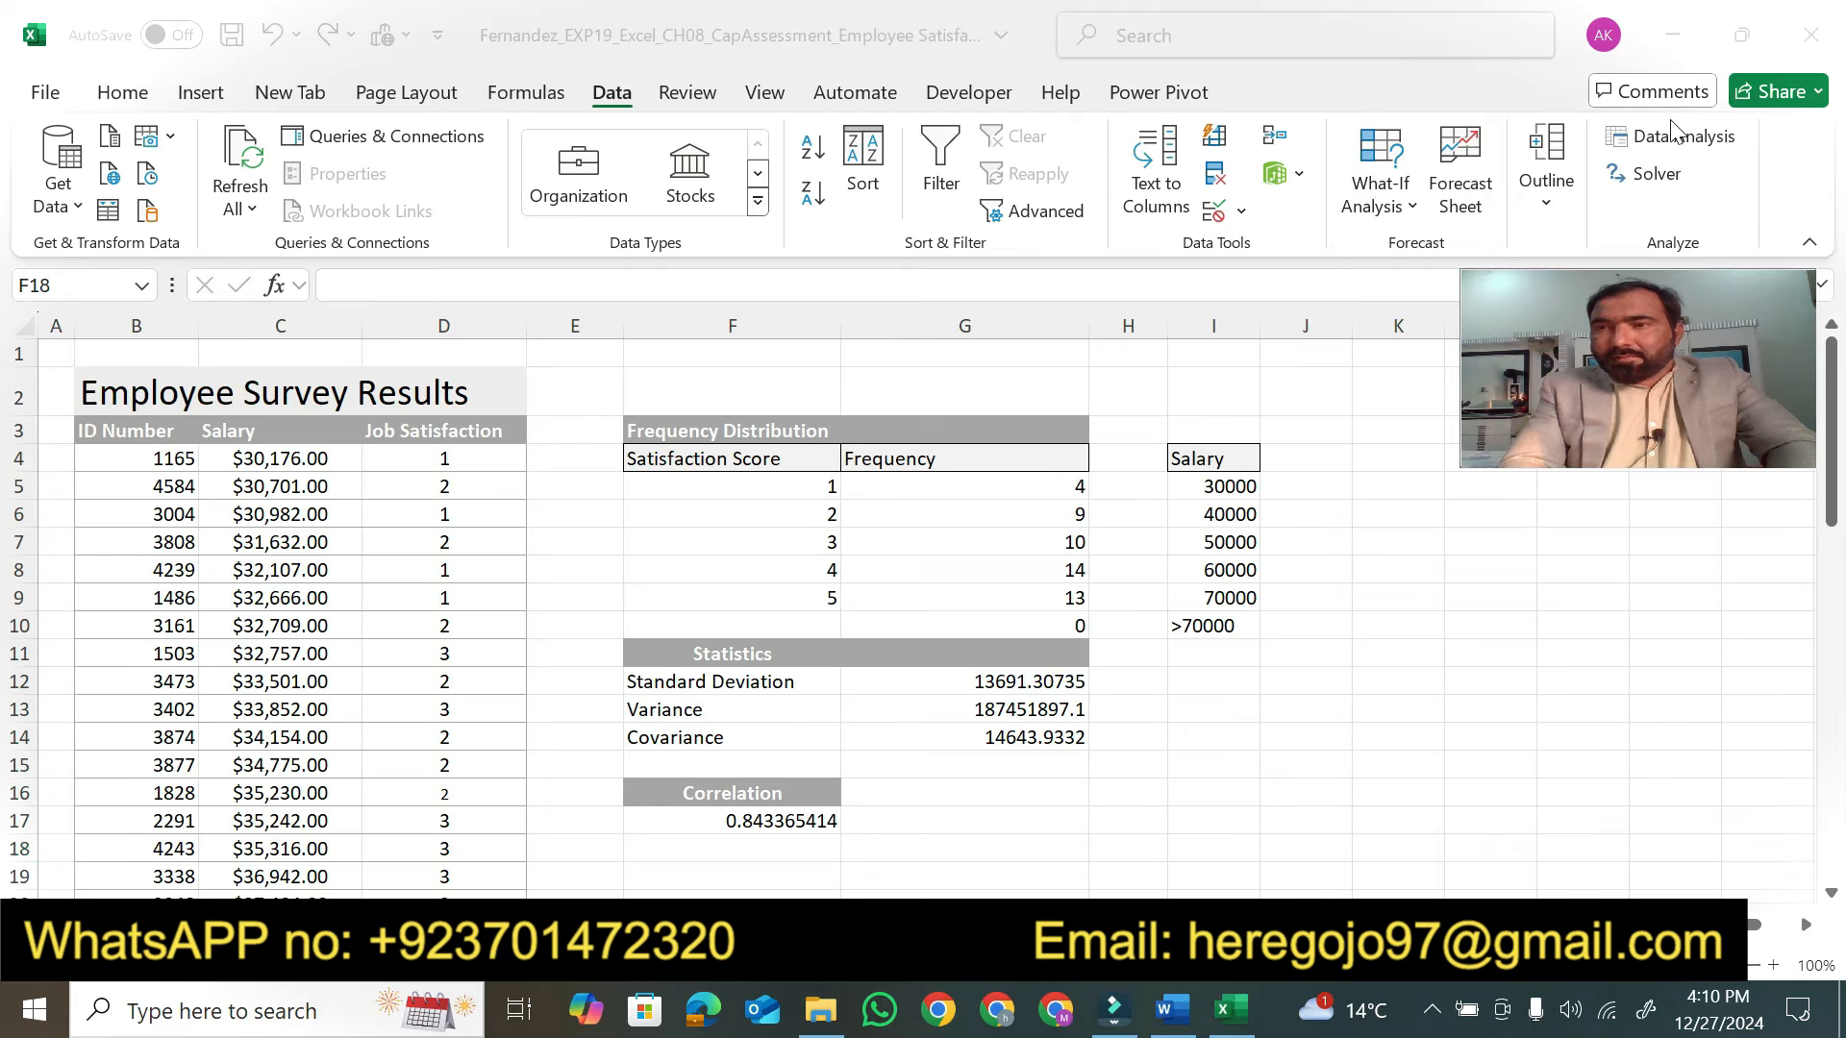
{"action": "left_click", "coordinate": [1683, 143]}
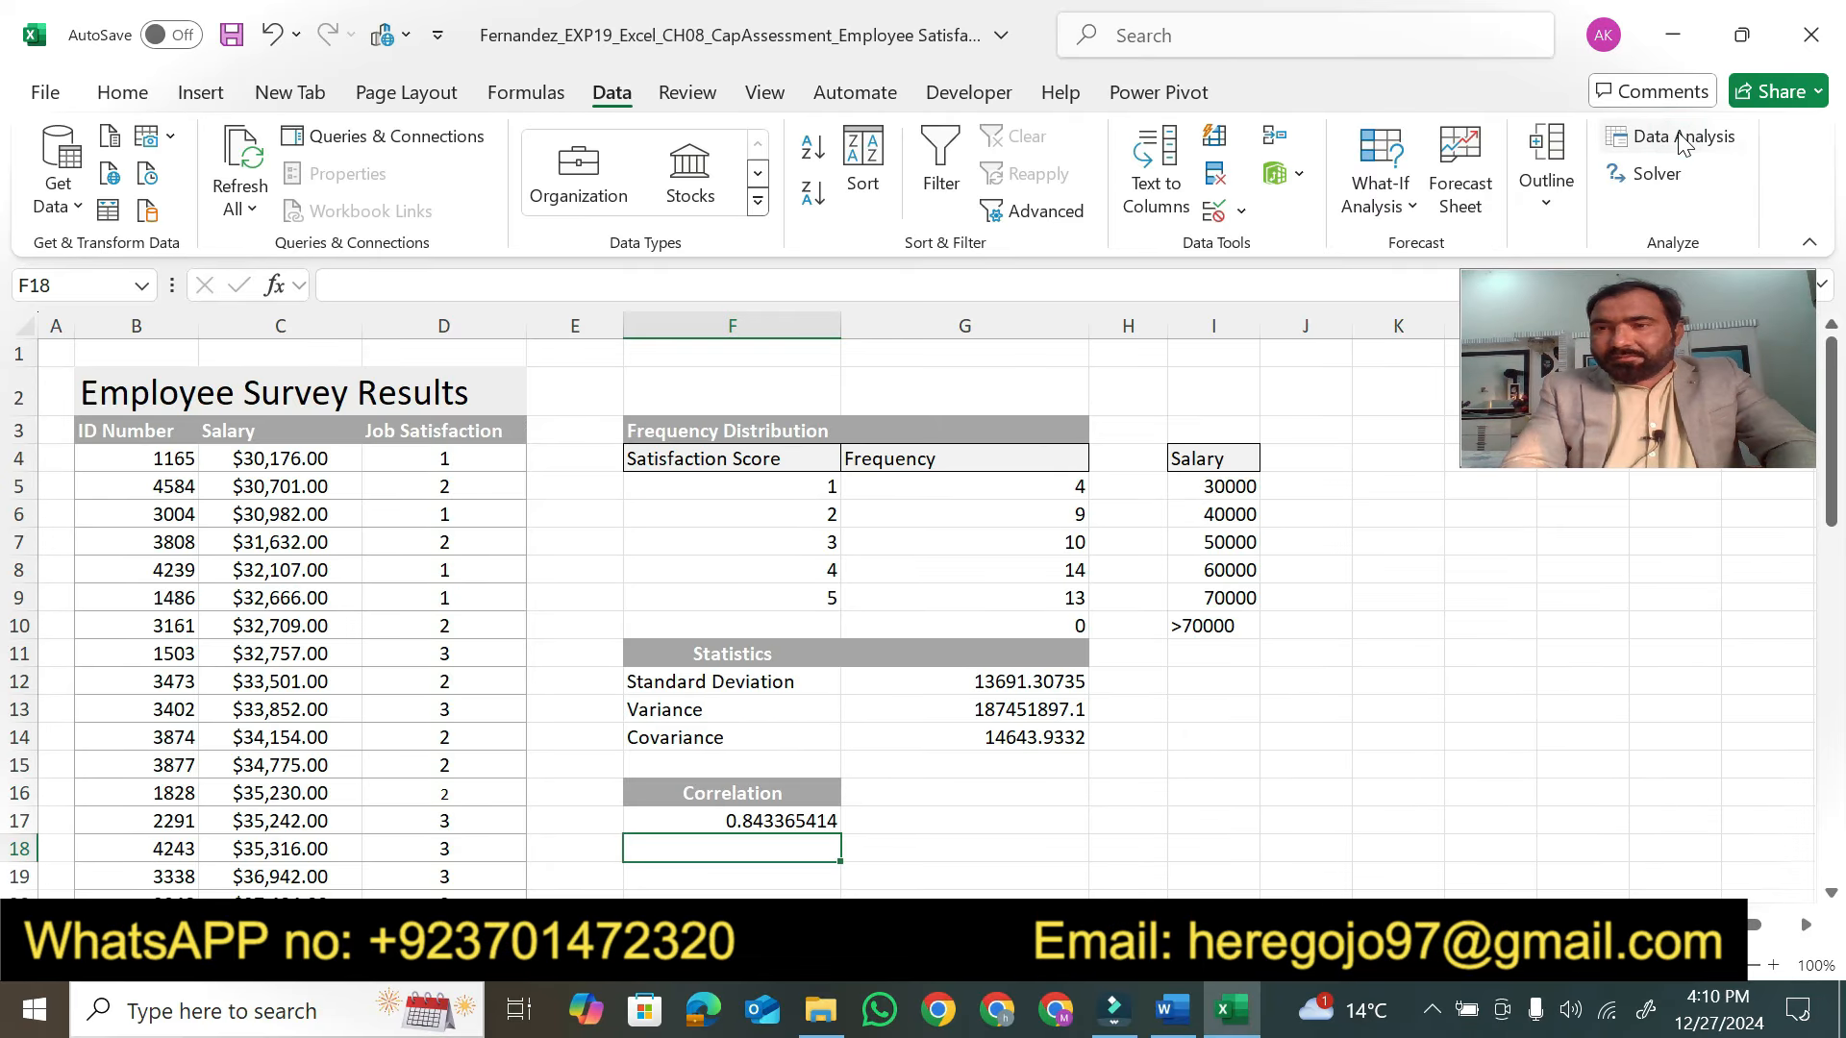
{"action": "left_click", "coordinate": [1678, 135]}
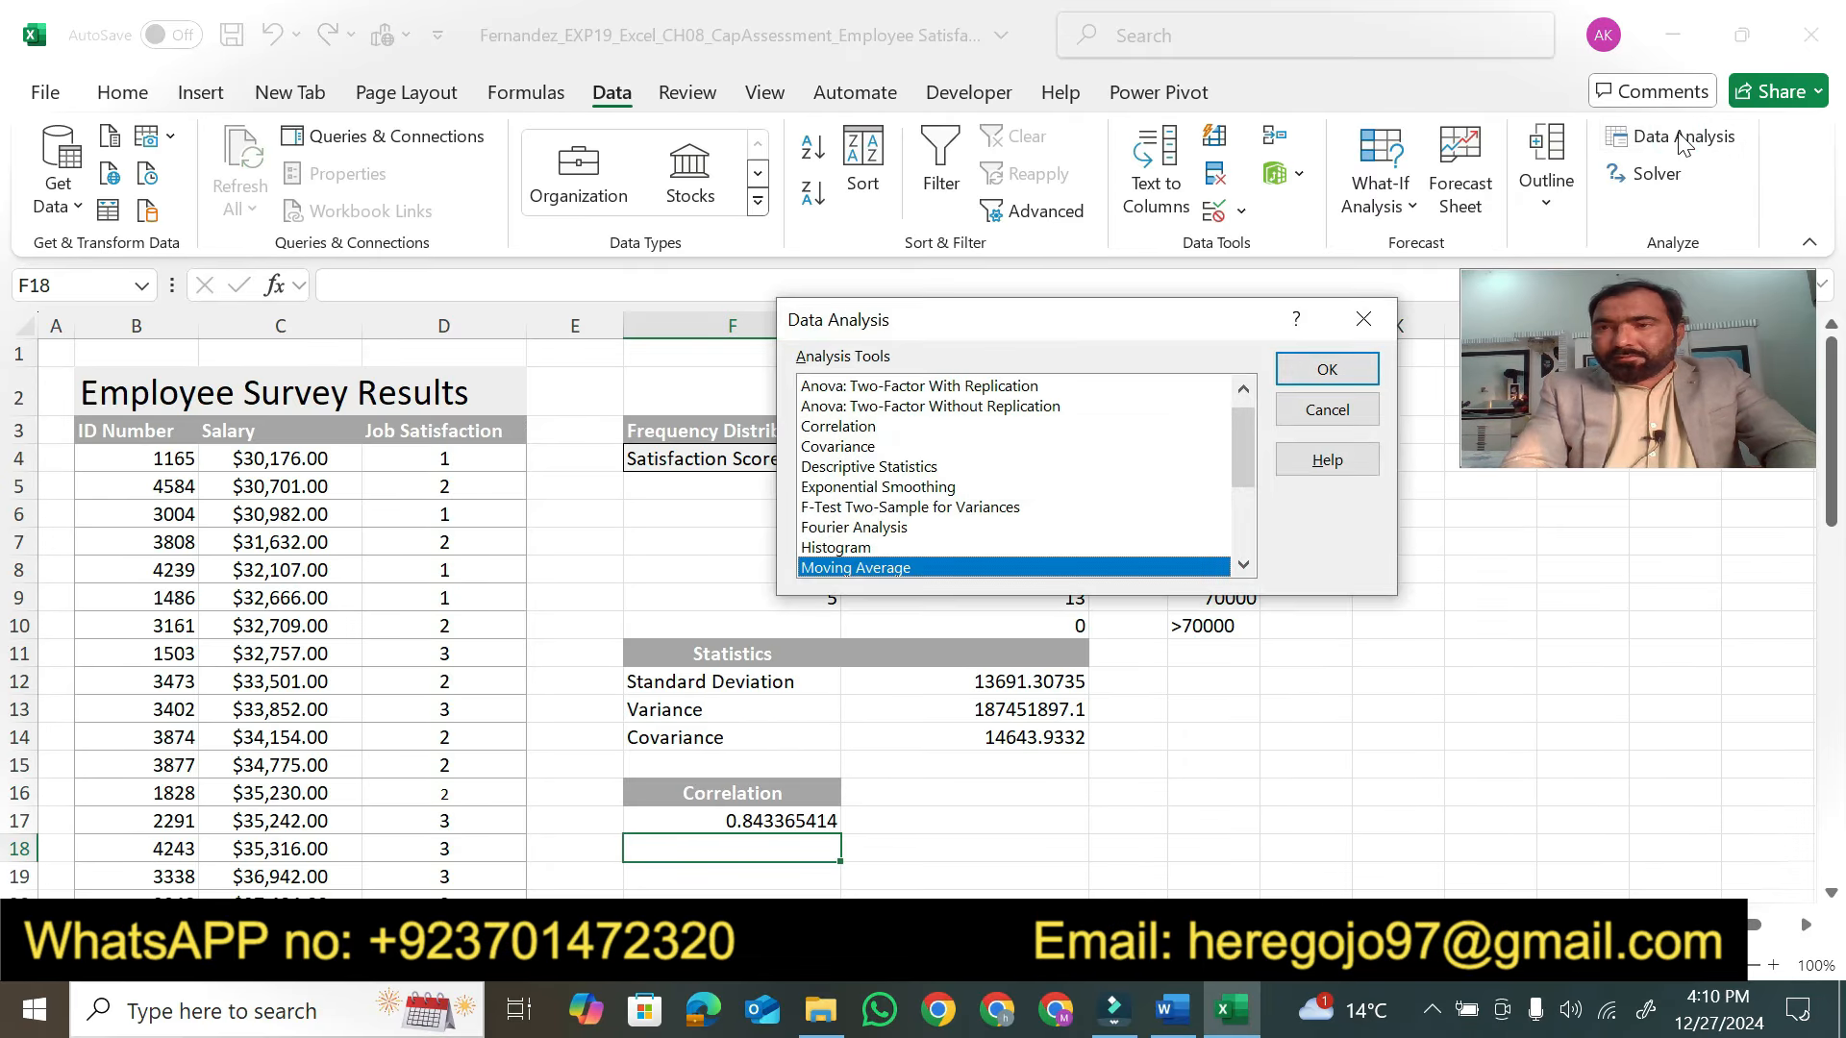
{"action": "left_click", "coordinate": [836, 548]}
{"action": "left_click", "coordinate": [1298, 371]}
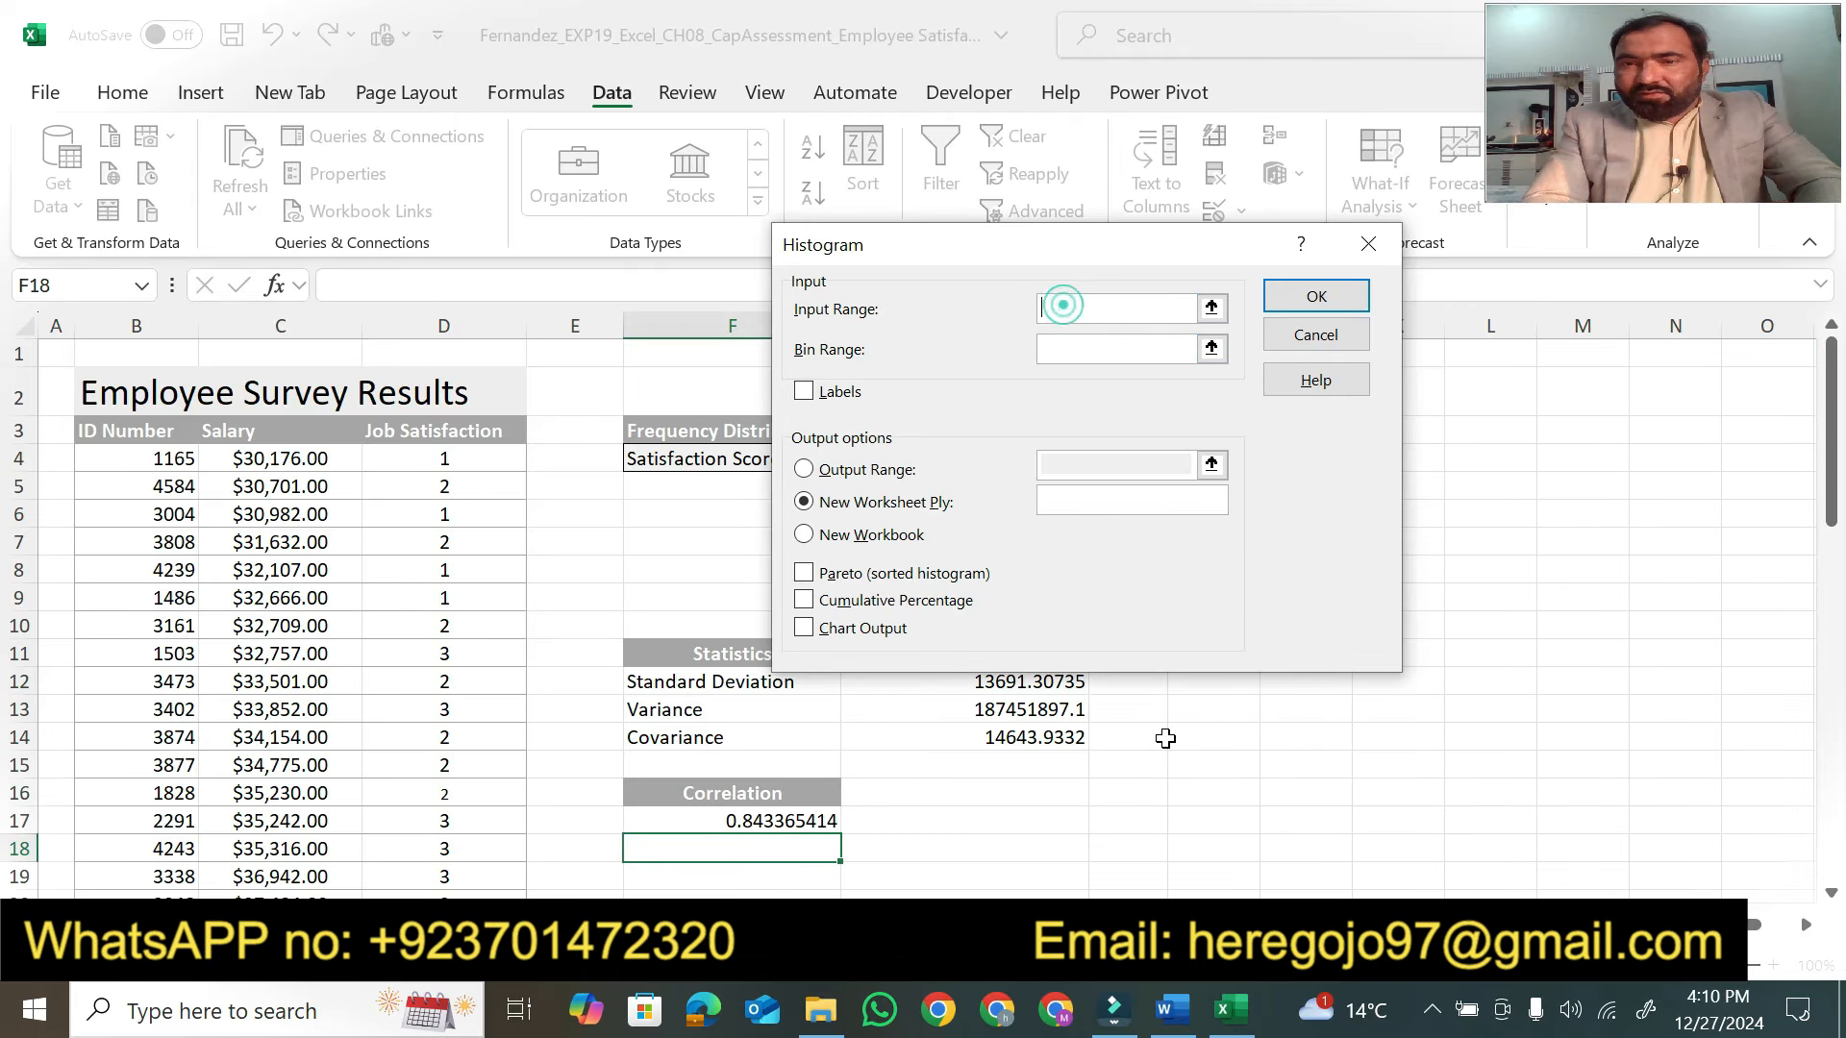
Recheck instruction 7 in Word, then set the histogram's Input Range in Excel to the salary cells C3:C53
{"action": "left_click", "coordinate": [1182, 1011]}
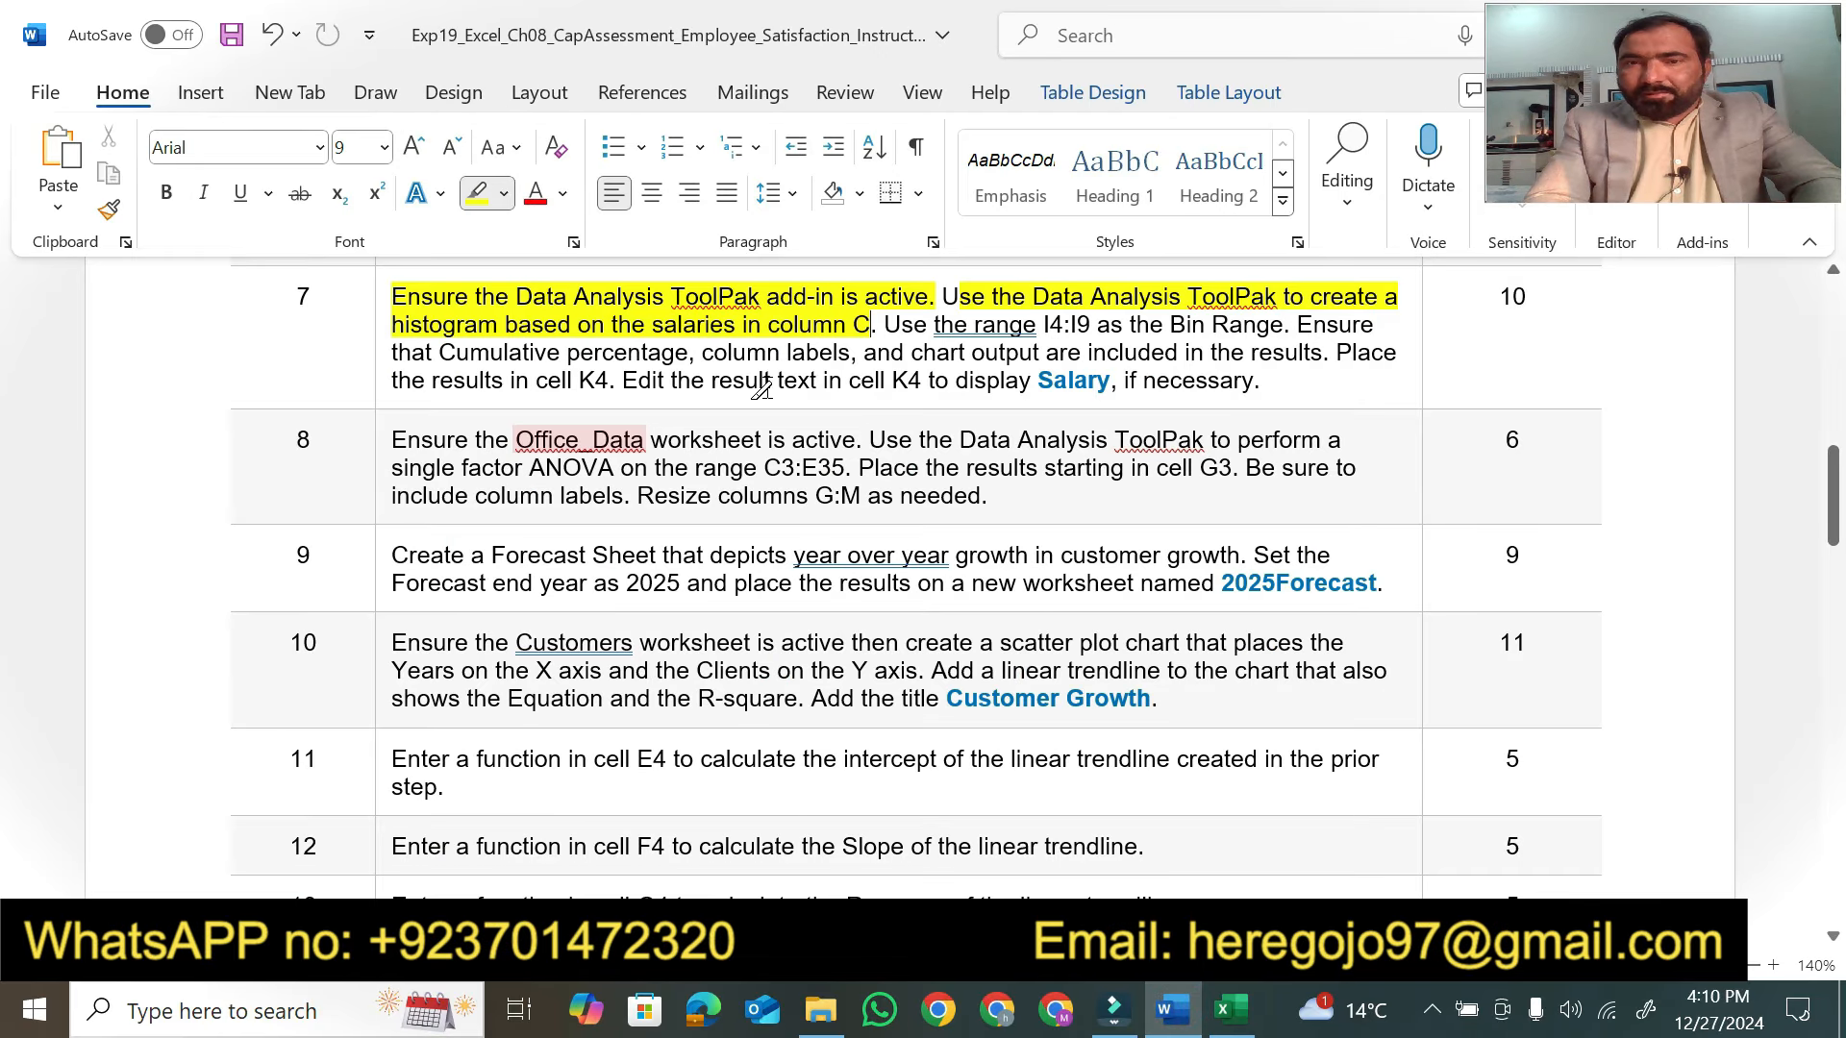
{"action": "left_click", "coordinate": [1228, 1010]}
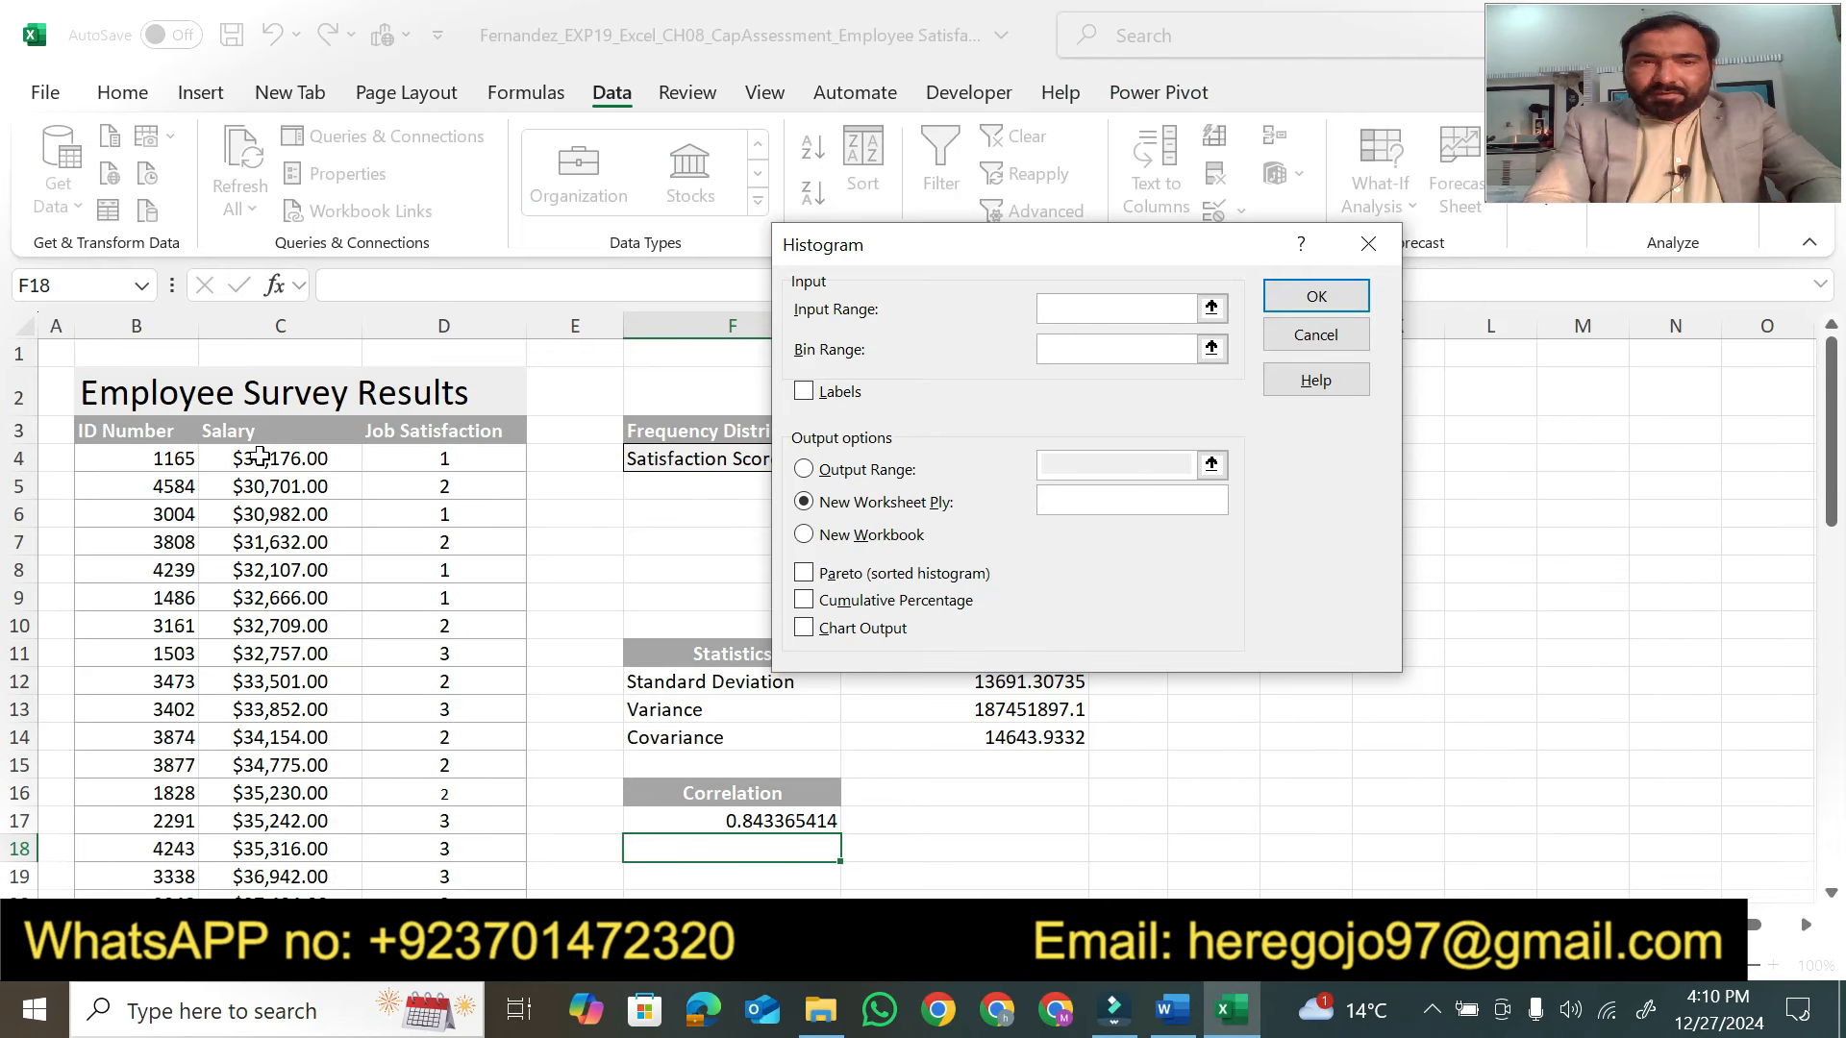
{"action": "left_click_drag", "start_coordinate": [229, 434], "coordinate": [276, 828]}
Highlight the Bin Range sentence of instruction 7 in Word, copy I4:I9 from it, and paste it as the histogram's Bin Range in Excel
{"action": "left_click", "coordinate": [1063, 354]}
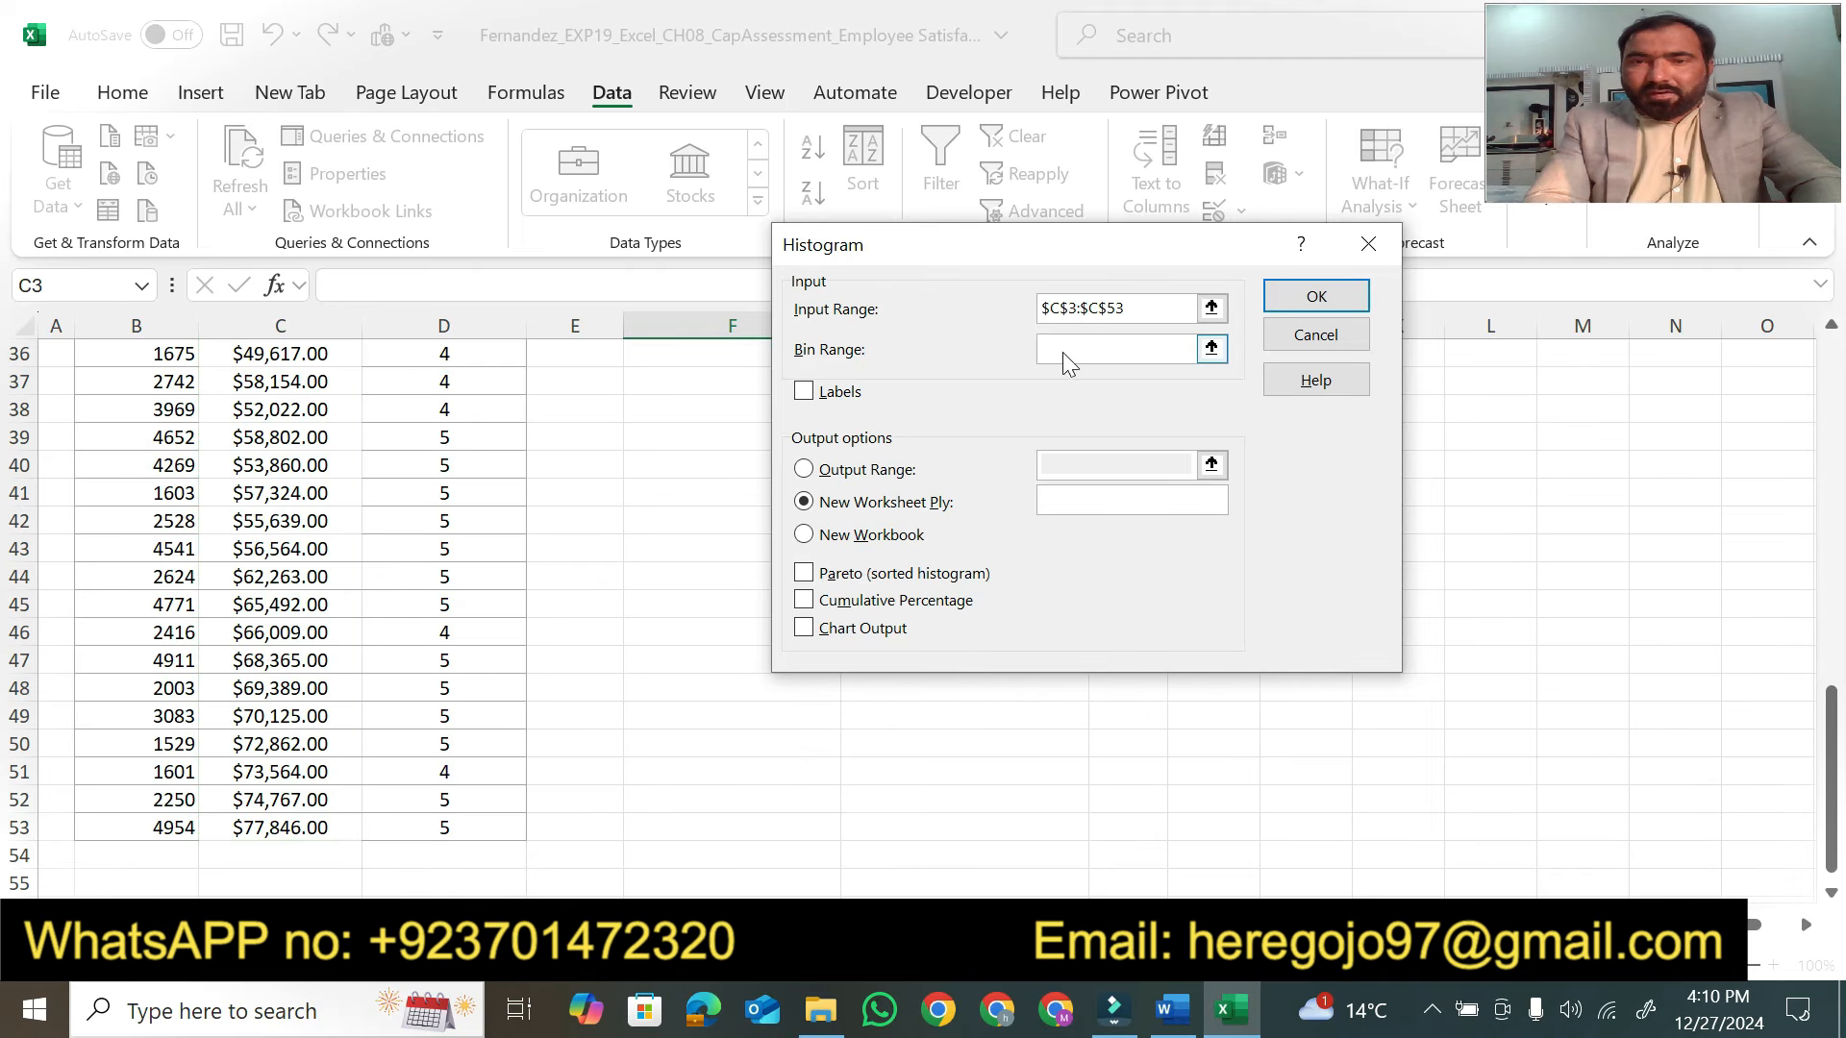
{"action": "left_click", "coordinate": [1183, 1025]}
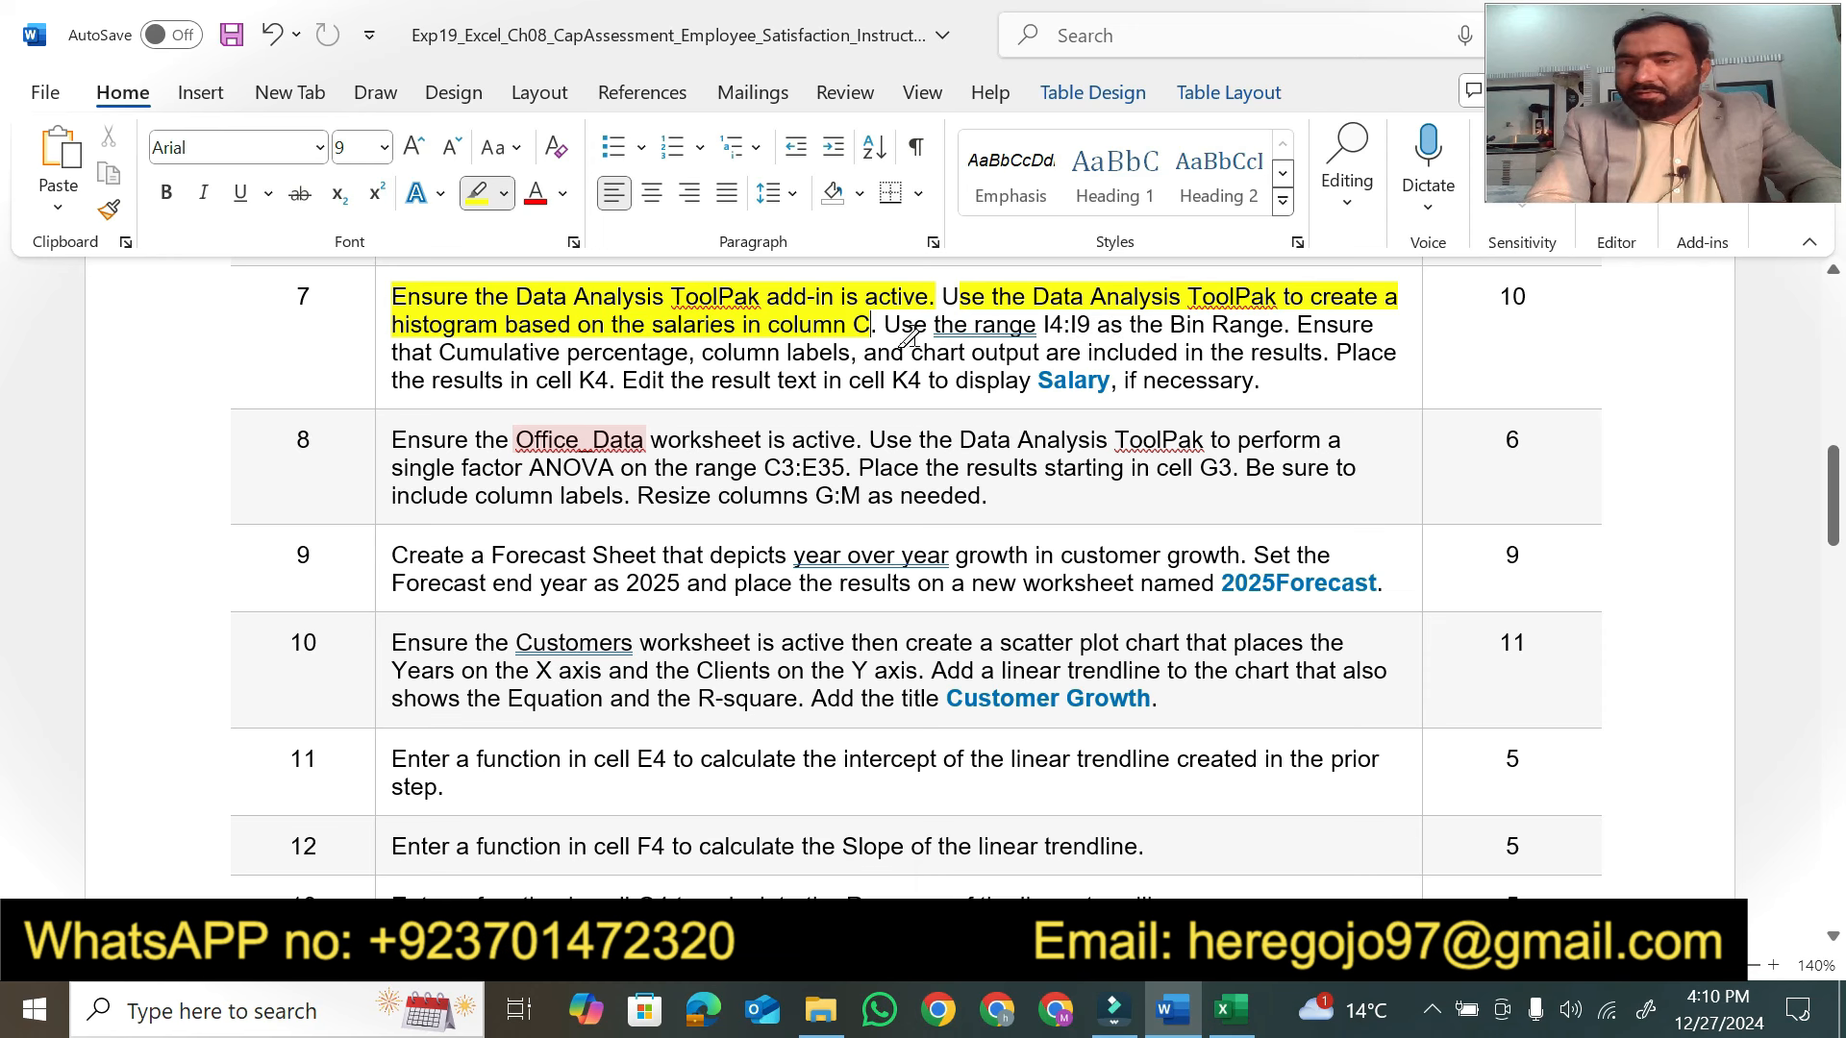
{"action": "mouse_move", "coordinate": [891, 321]}
{"action": "left_mouse_down"}
{"action": "mouse_move", "coordinate": [1215, 297]}
{"action": "mouse_move", "coordinate": [1234, 320]}
{"action": "left_mouse_up"}
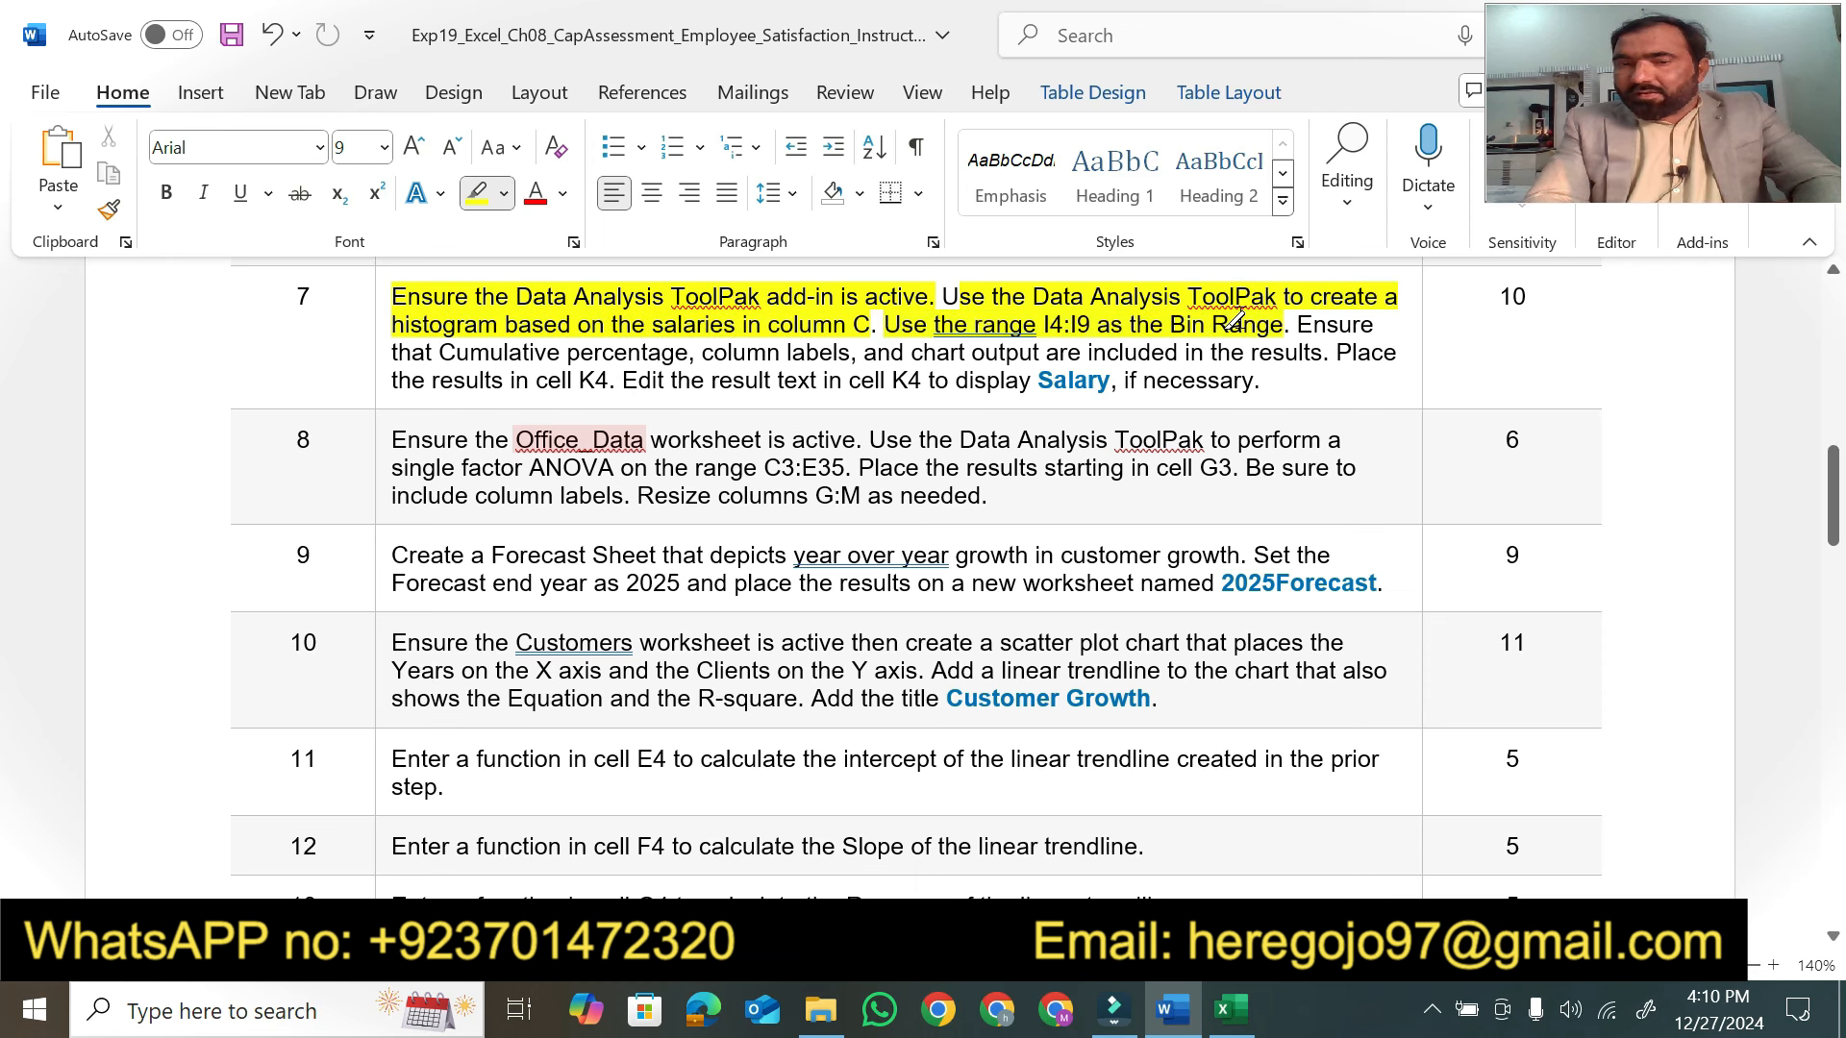
{"action": "key", "text": "Escape"}
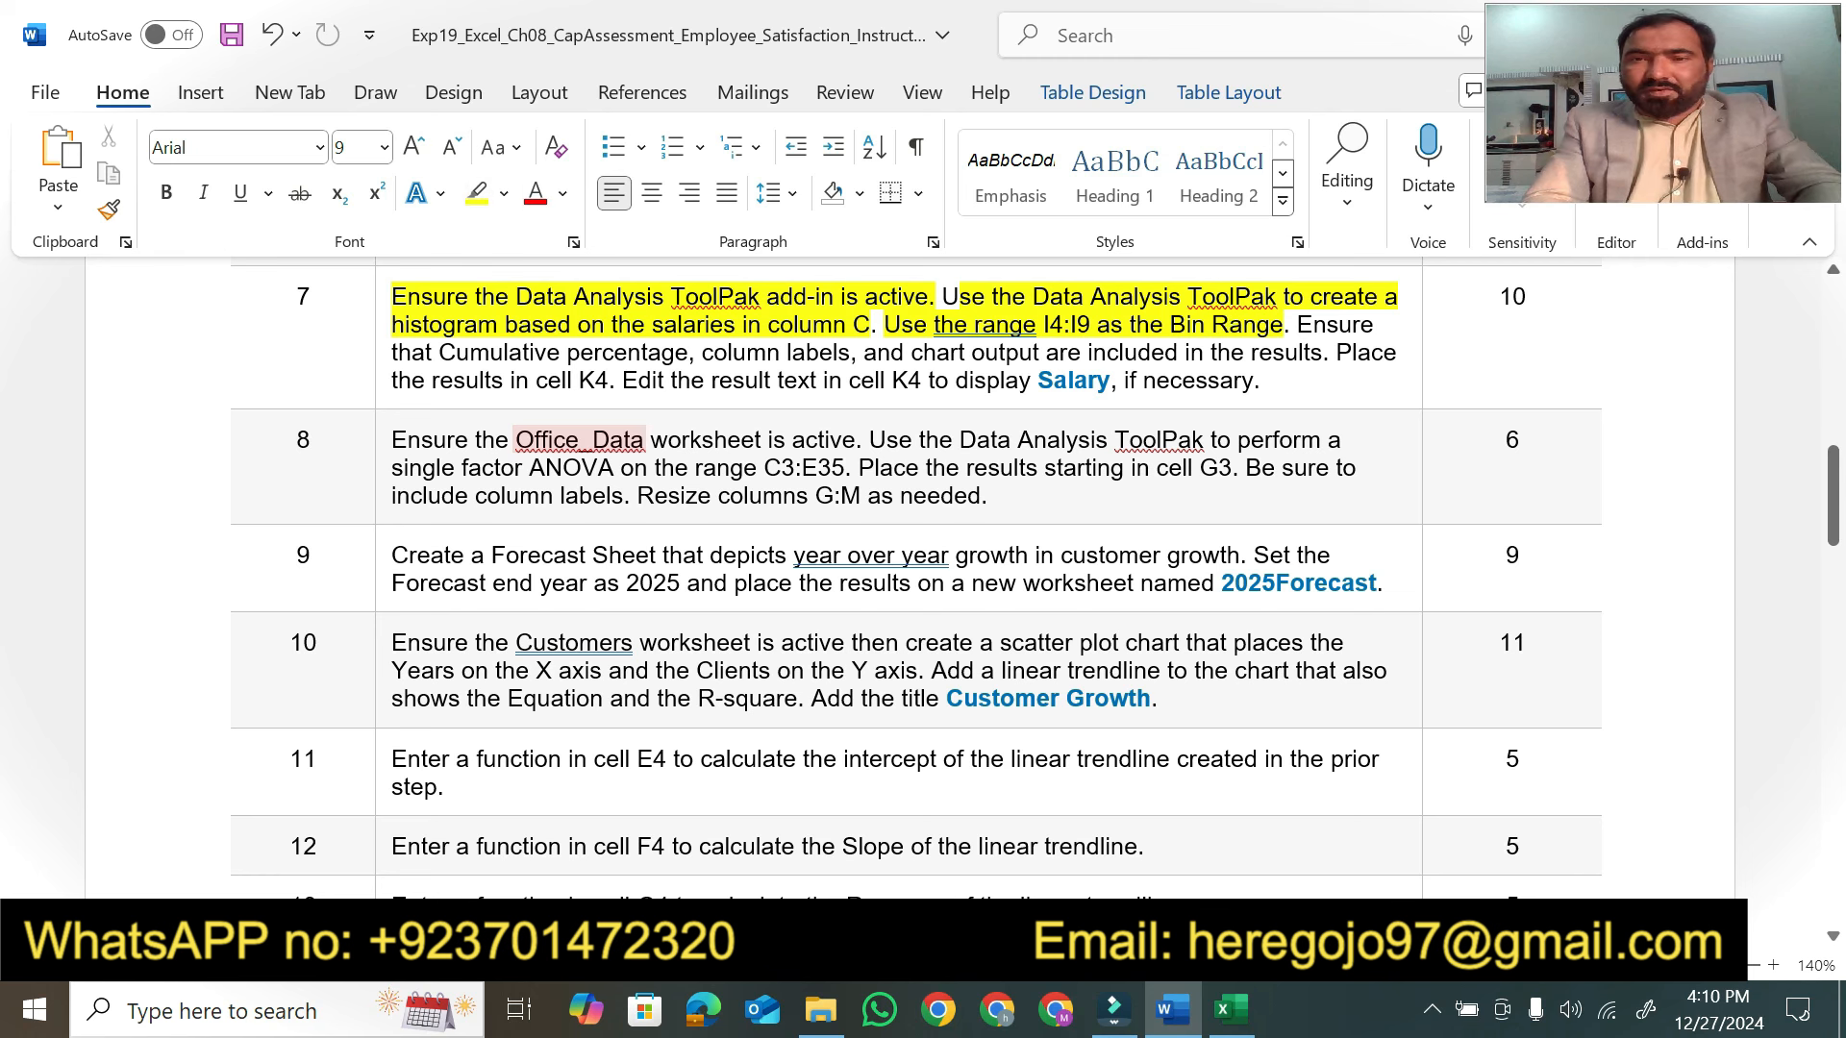
{"action": "double_click", "coordinate": [1050, 324]}
{"action": "key", "text": "ctrl+c"}
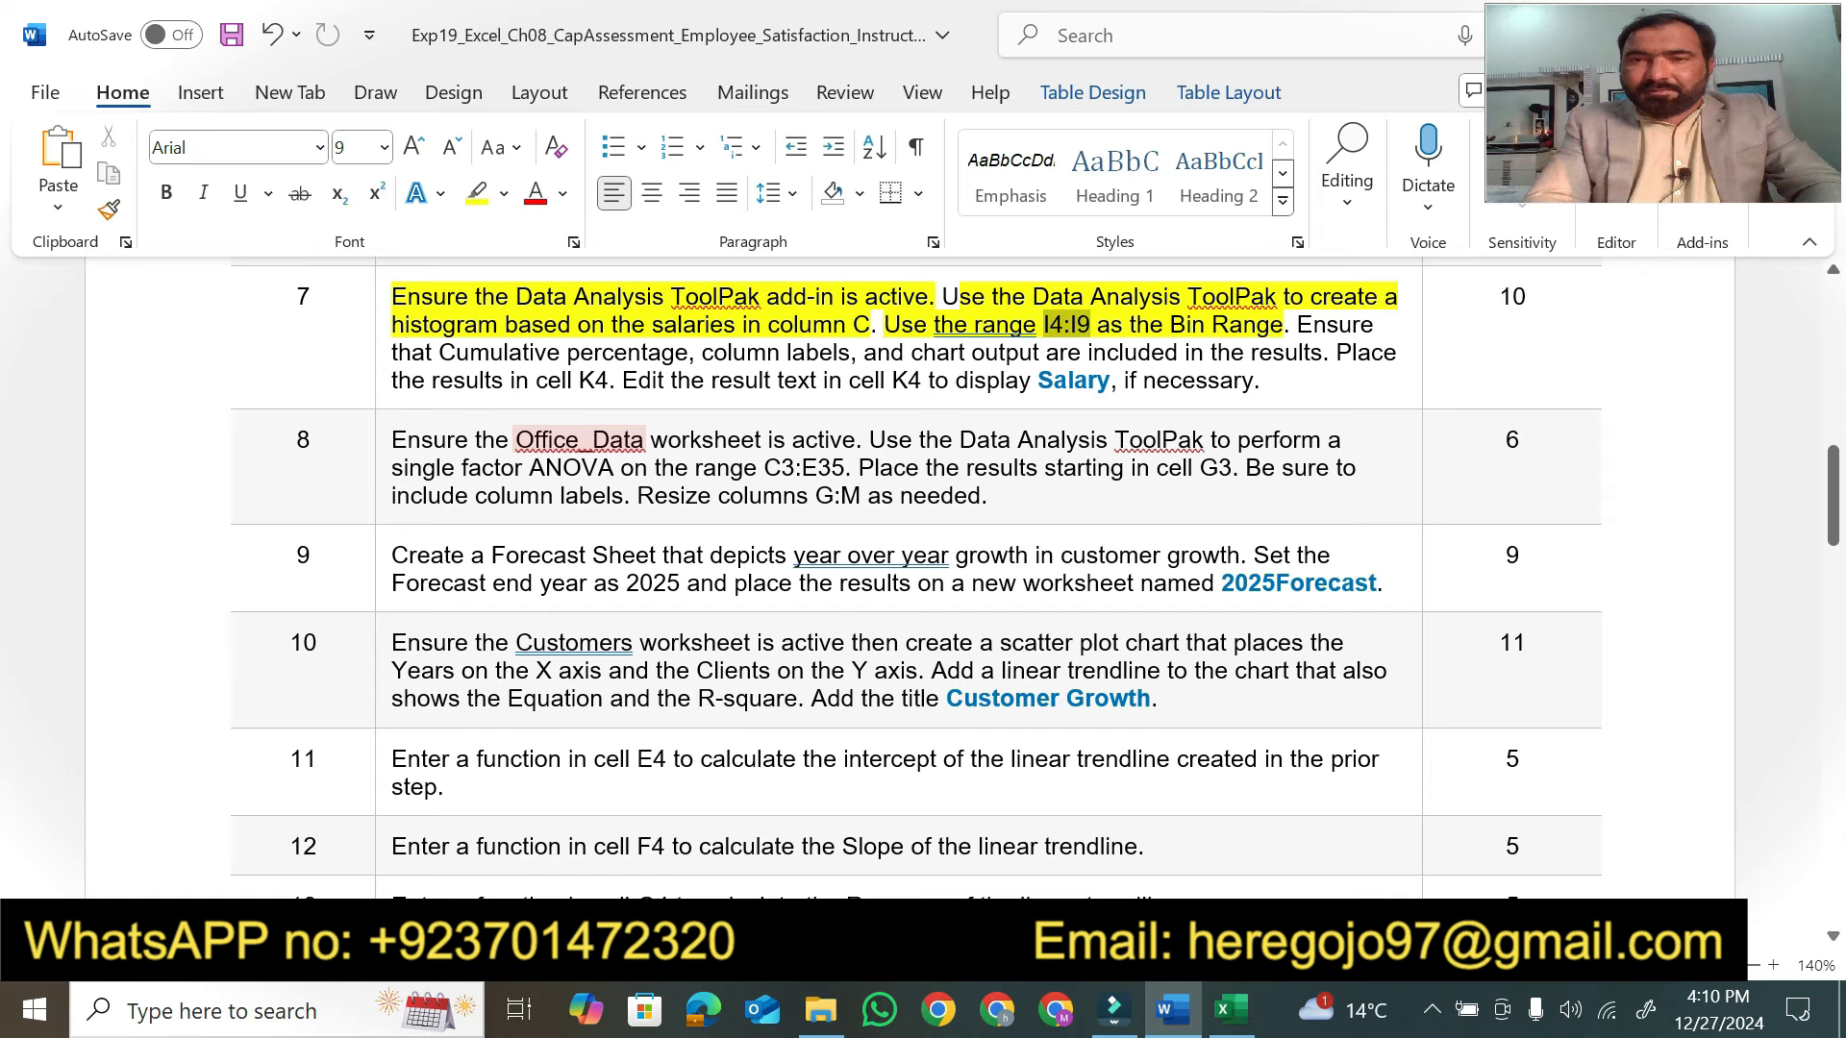
{"action": "left_click", "coordinate": [1232, 1010]}
{"action": "key", "text": "ctrl+v"}
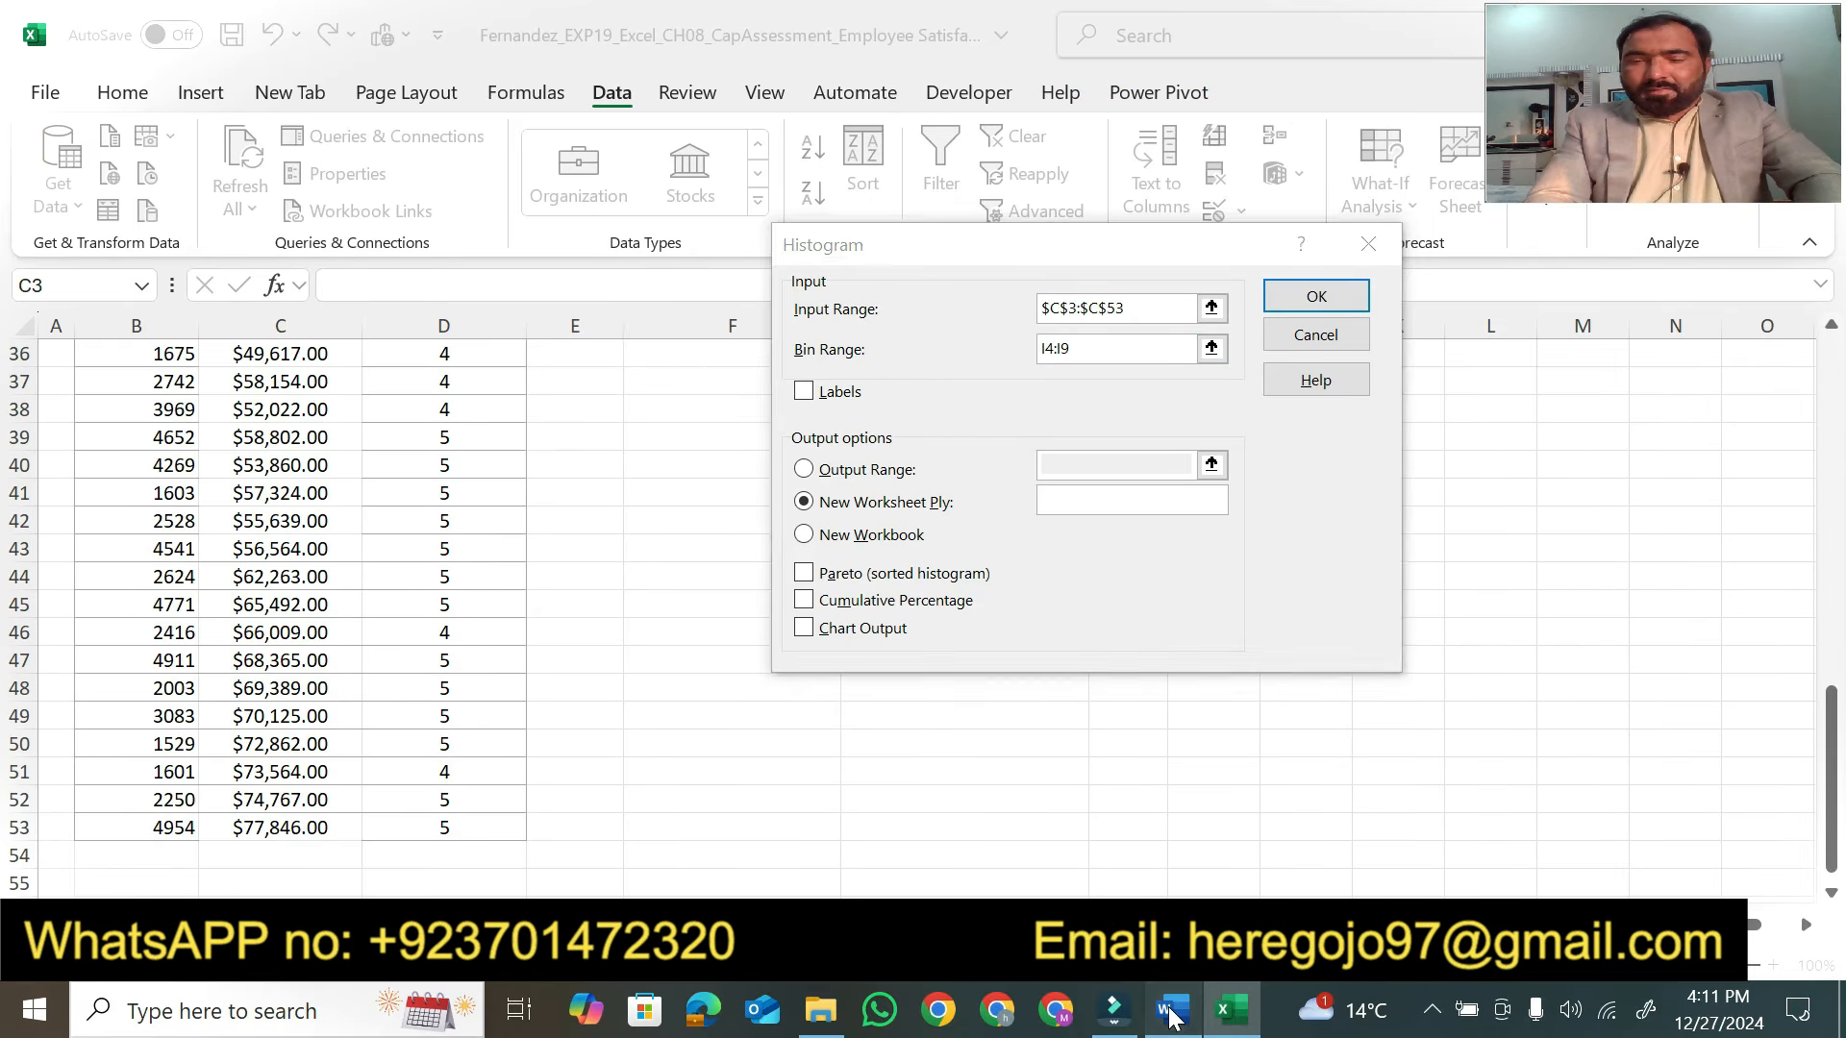
In Word, highlight the instruction 7 sentence requiring cumulative percentage, column labels, and chart output in the results
{"action": "left_click", "coordinate": [1173, 1009]}
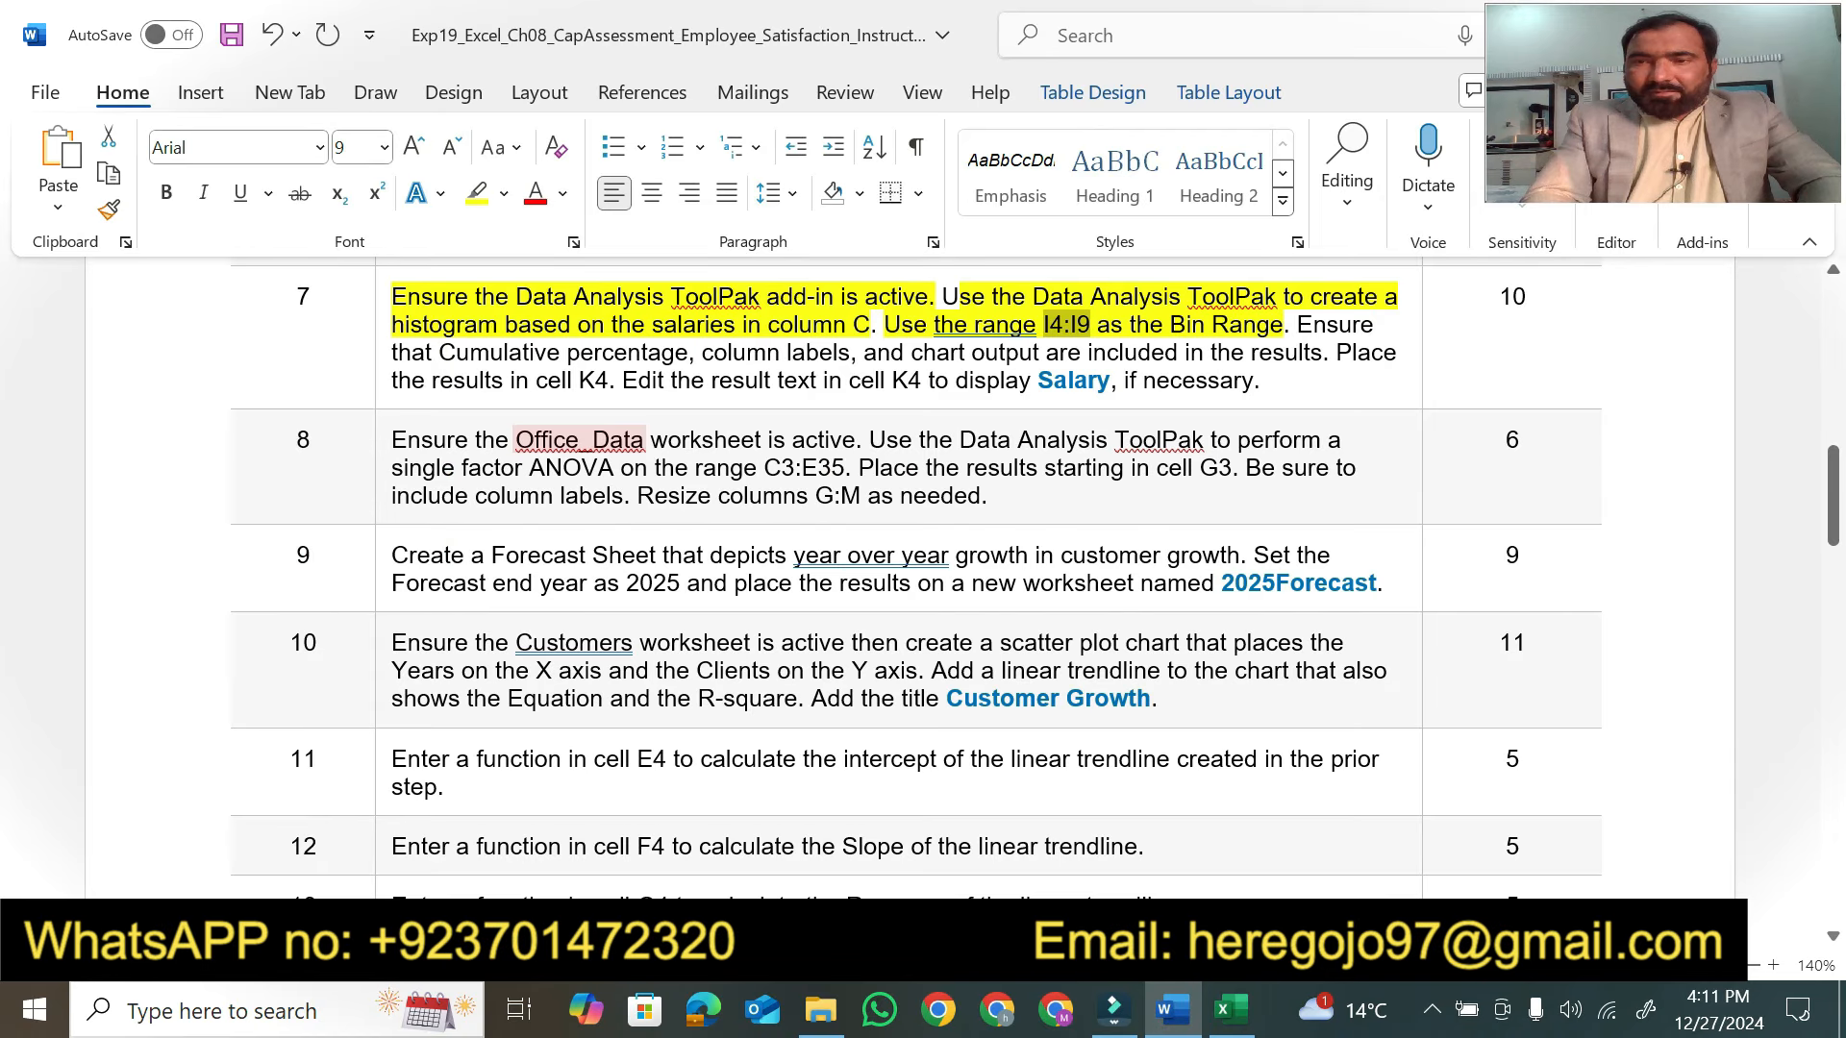
{"action": "left_click", "coordinate": [1297, 327]}
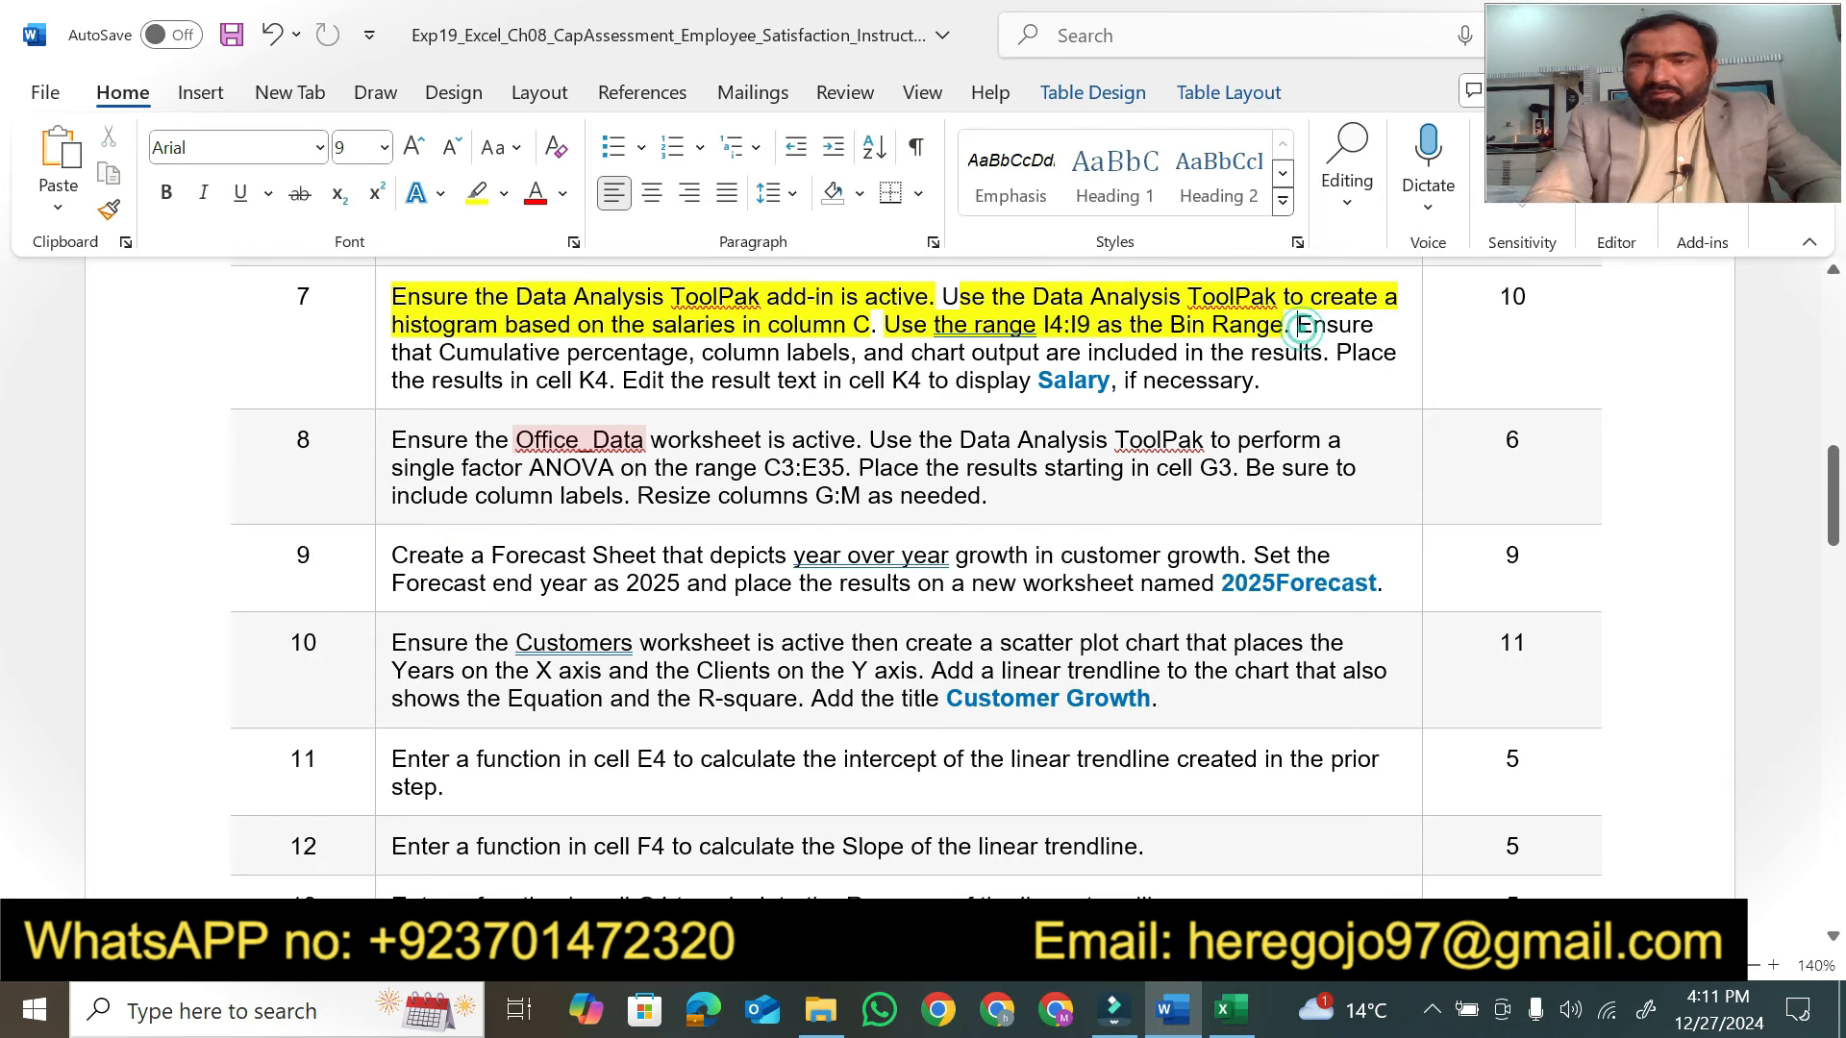
{"action": "left_click", "coordinate": [476, 195]}
{"action": "mouse_move", "coordinate": [1294, 325]}
{"action": "left_mouse_down"}
{"action": "mouse_move", "coordinate": [1375, 325]}
{"action": "mouse_move", "coordinate": [546, 356]}
{"action": "mouse_move", "coordinate": [689, 353]}
{"action": "mouse_move", "coordinate": [818, 381]}
{"action": "mouse_move", "coordinate": [815, 355]}
{"action": "mouse_move", "coordinate": [1384, 357]}
{"action": "mouse_move", "coordinate": [1329, 360]}
{"action": "left_mouse_up"}
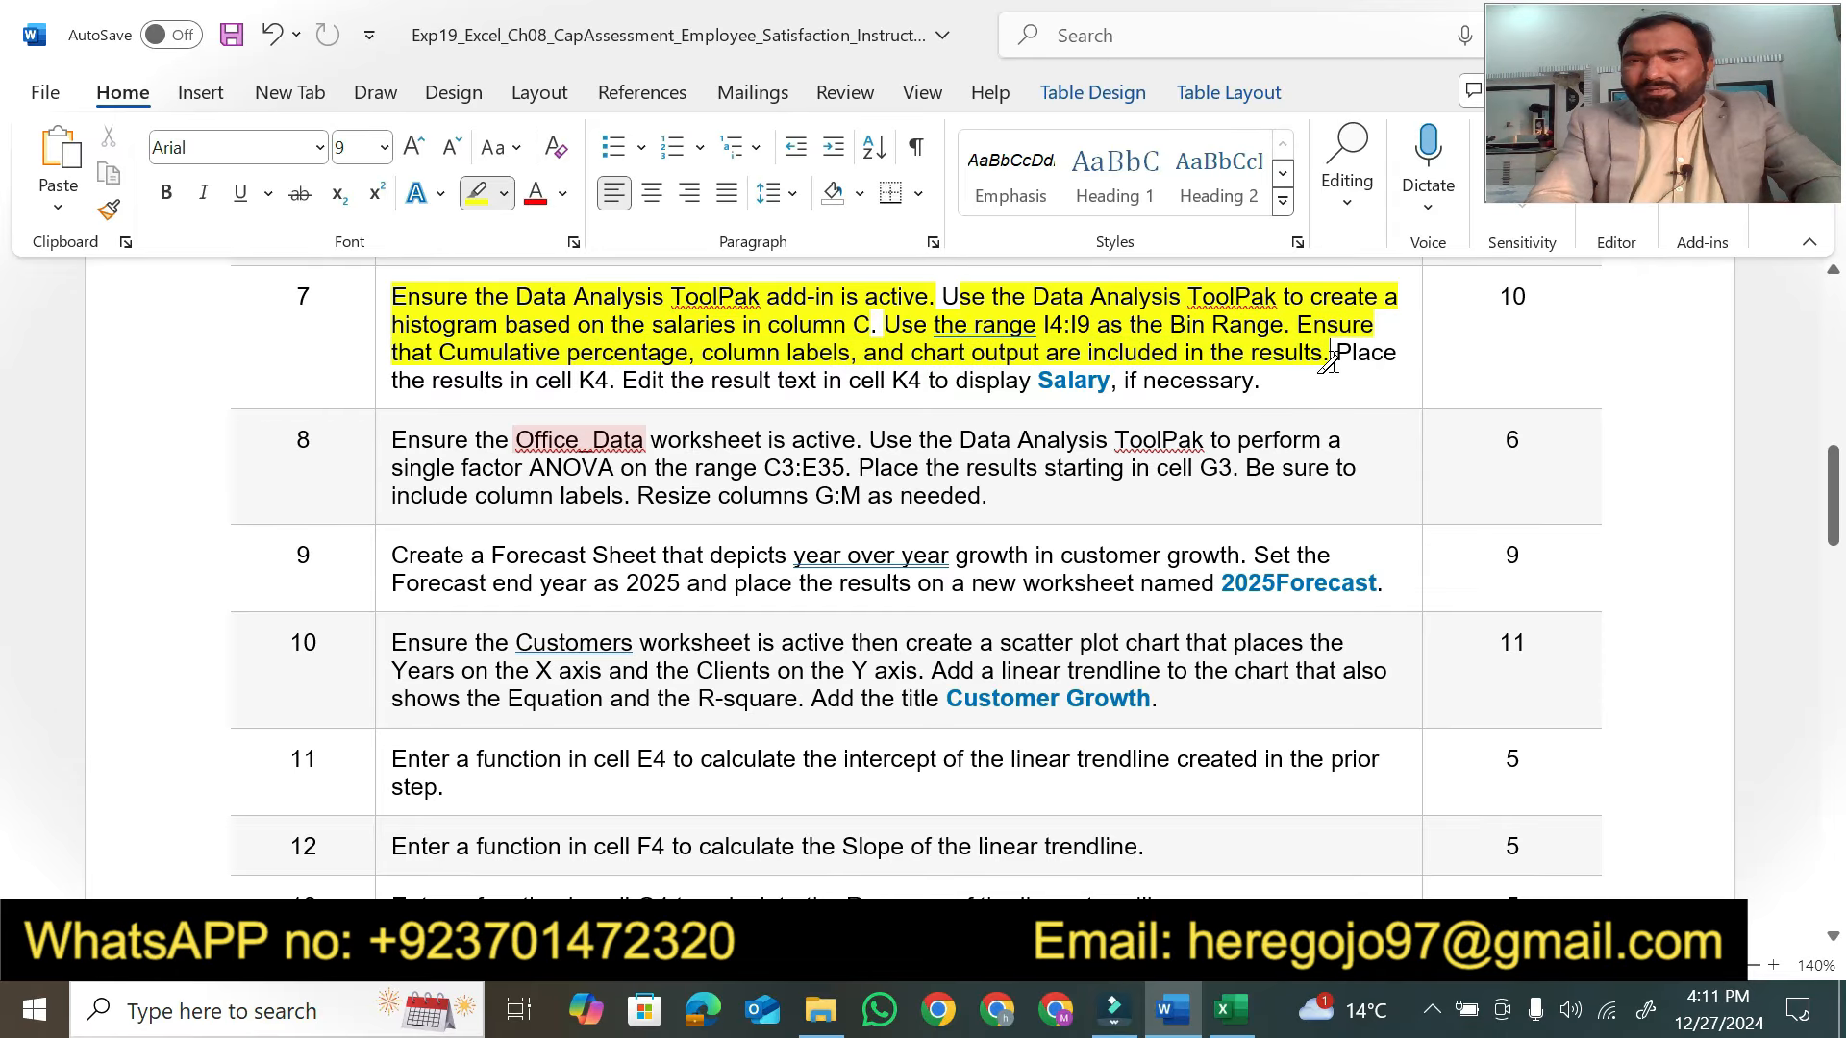
Enable Cumulative Percentage and Chart Output for the histogram in Excel, and return to instruction 7 in Word
{"action": "key", "text": "alt+Tab"}
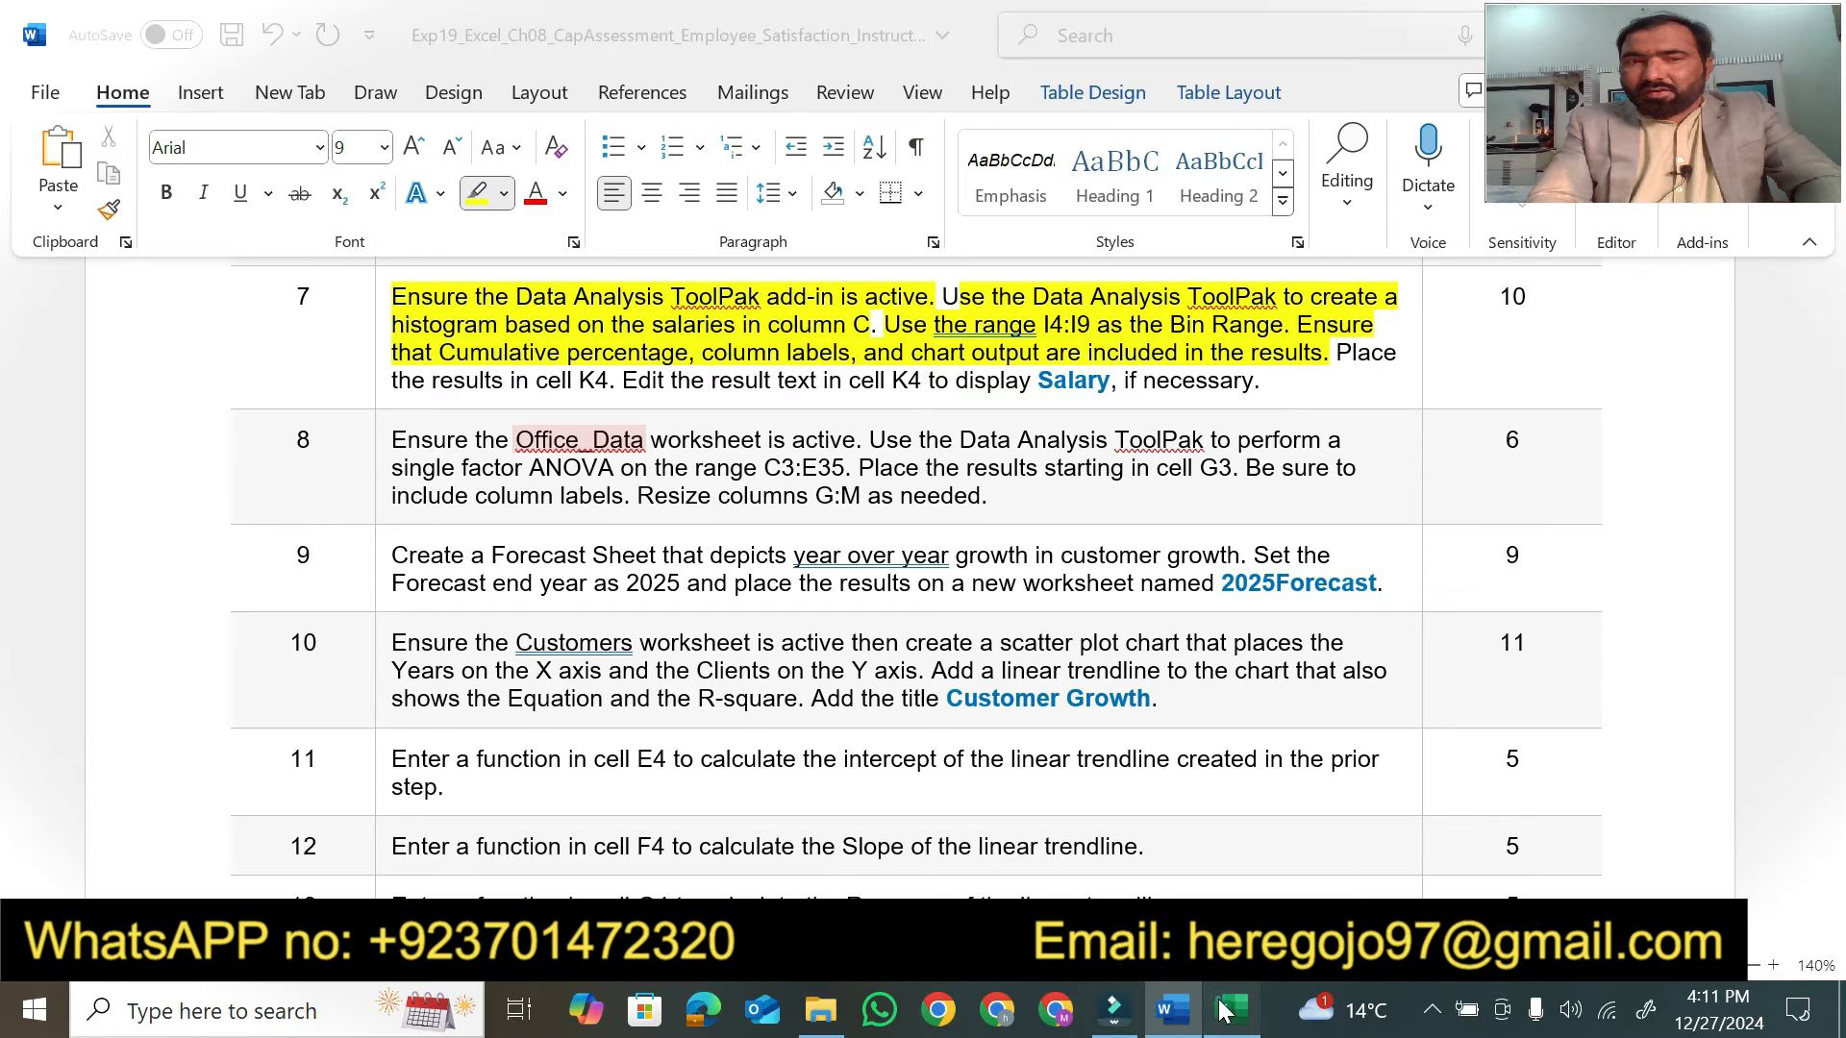
{"action": "left_click", "coordinate": [807, 606]}
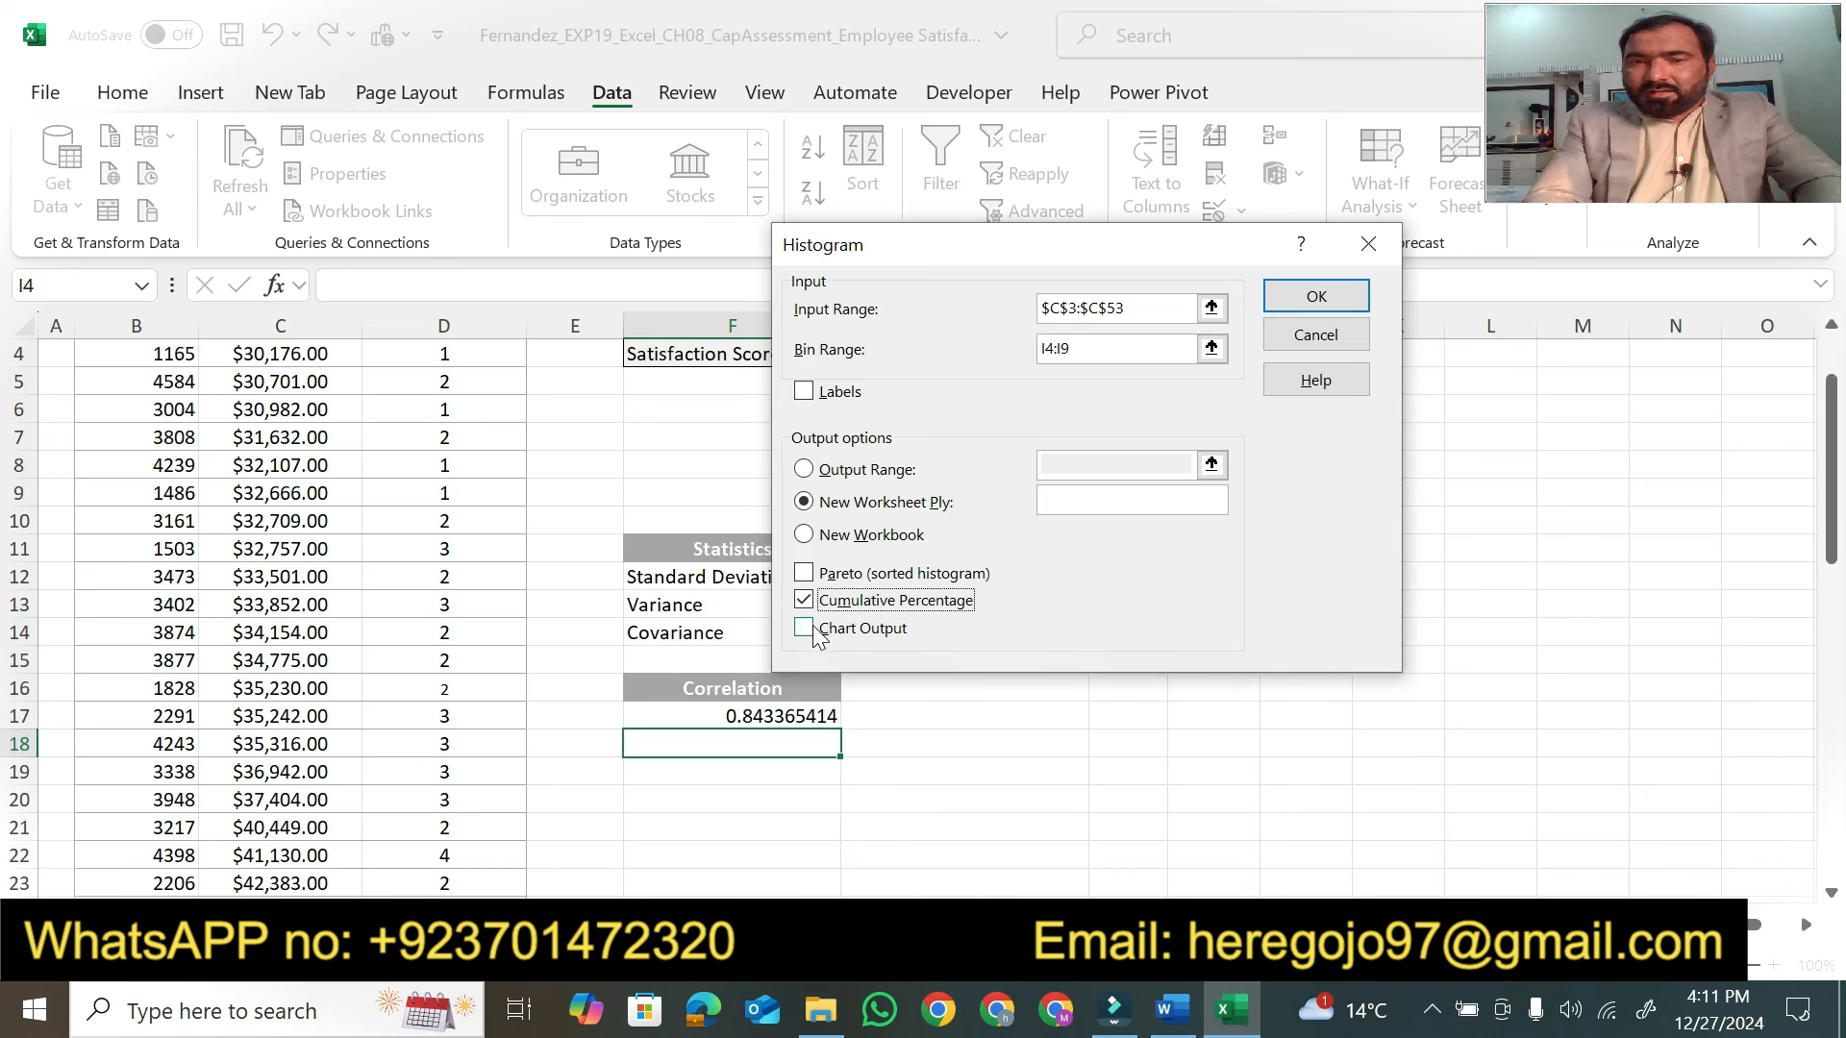
{"action": "left_click", "coordinate": [805, 631]}
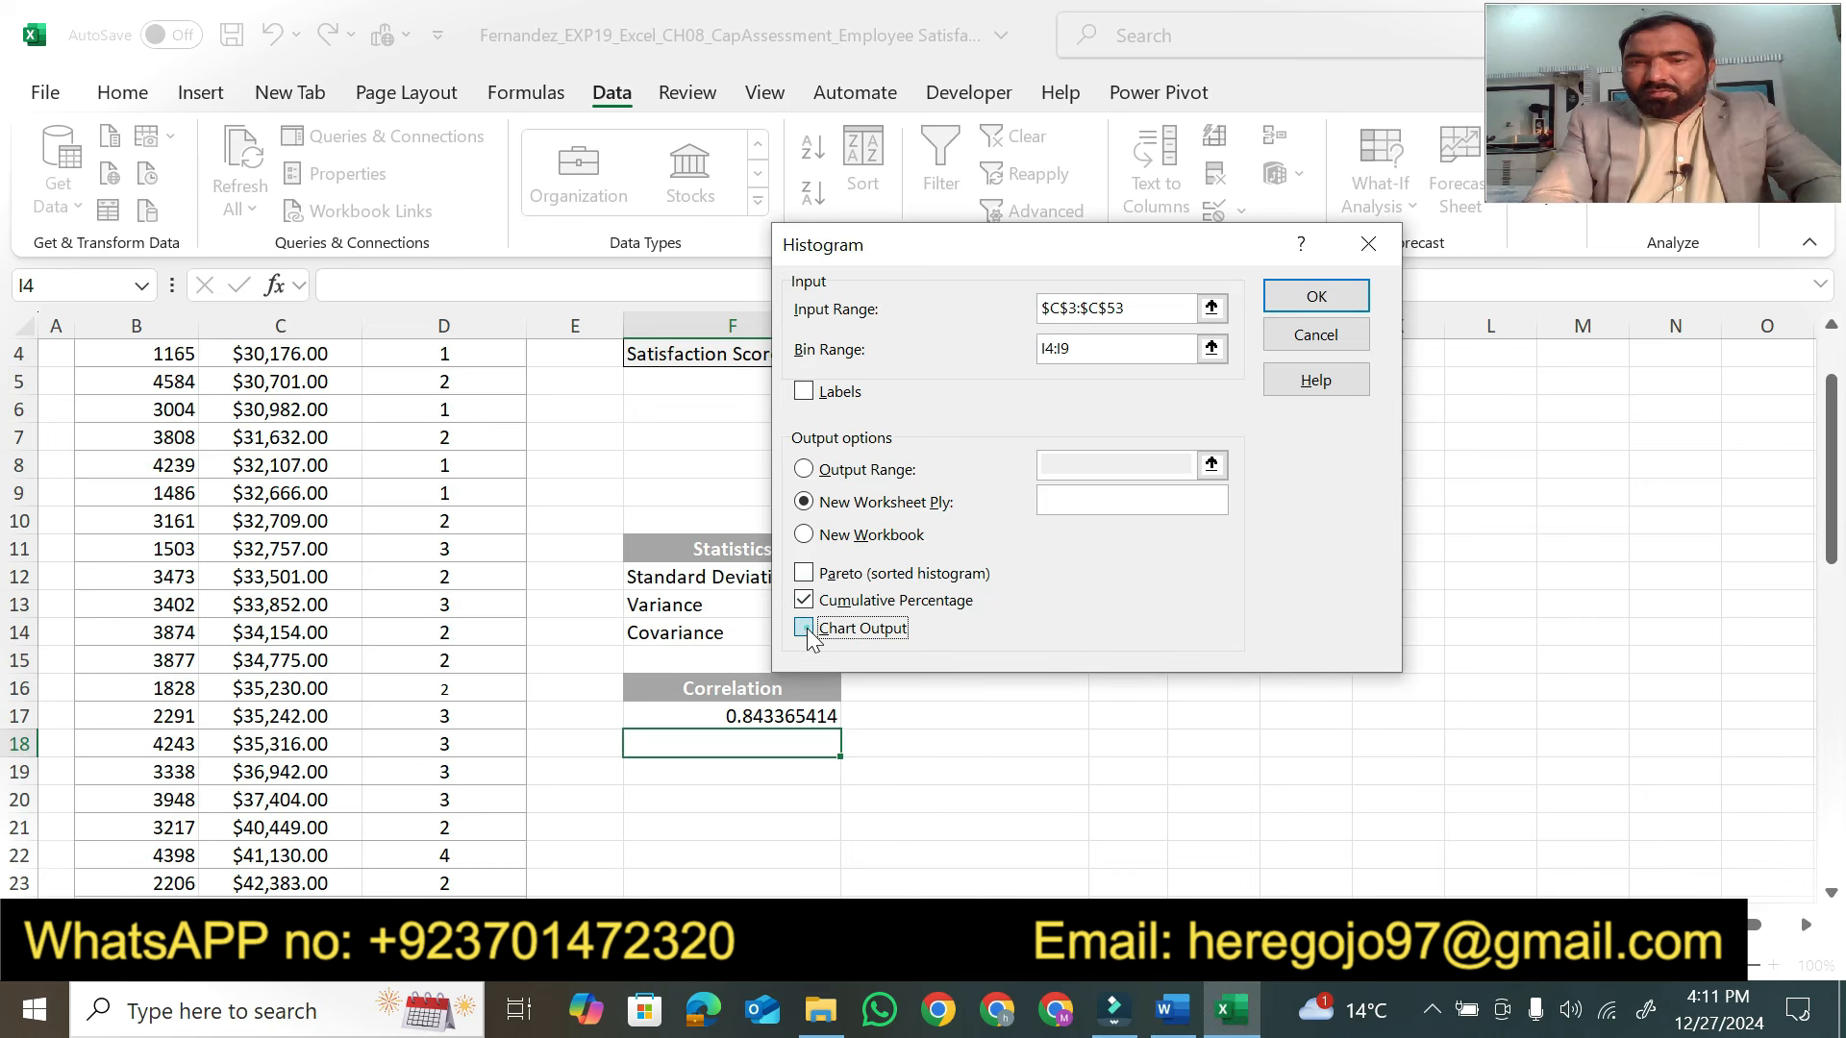
{"action": "left_click", "coordinate": [1168, 1005]}
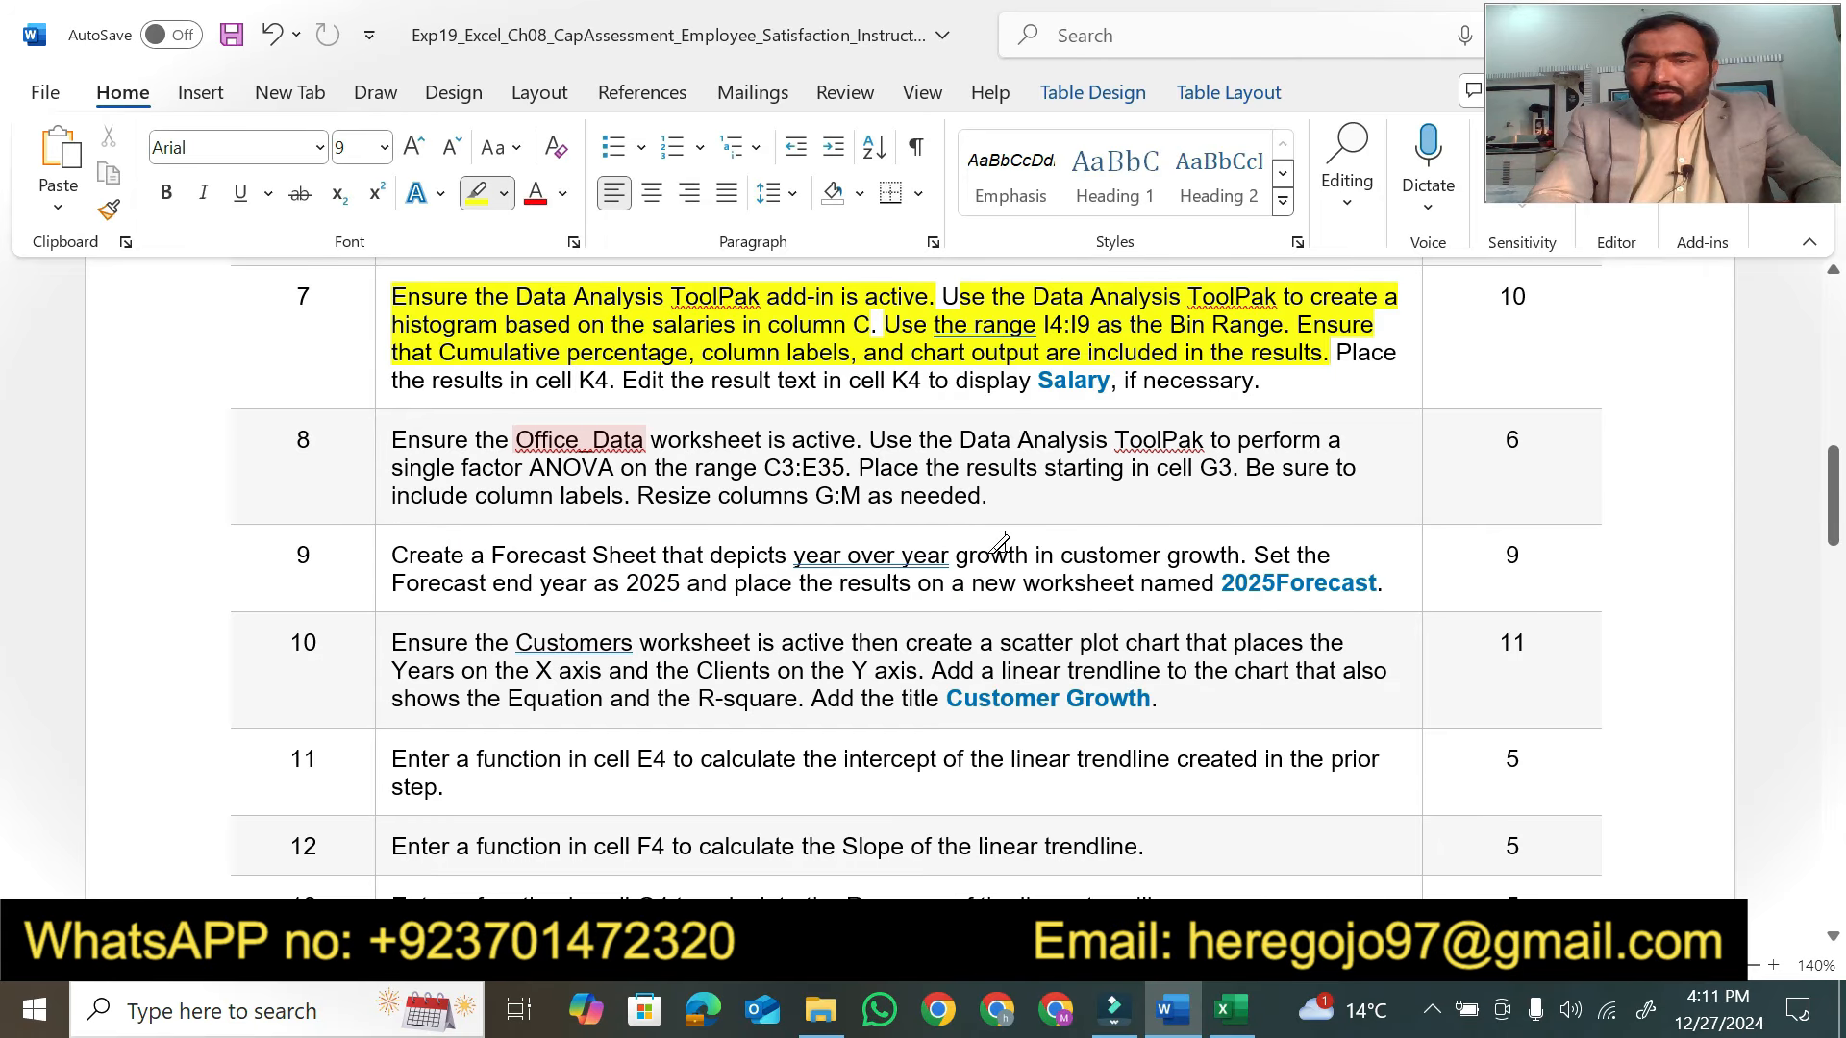
Enable Labels for the histogram in Excel, and highlight the instruction 7 text about placing the results in cell K4 in Word
{"action": "left_click", "coordinate": [1212, 1027]}
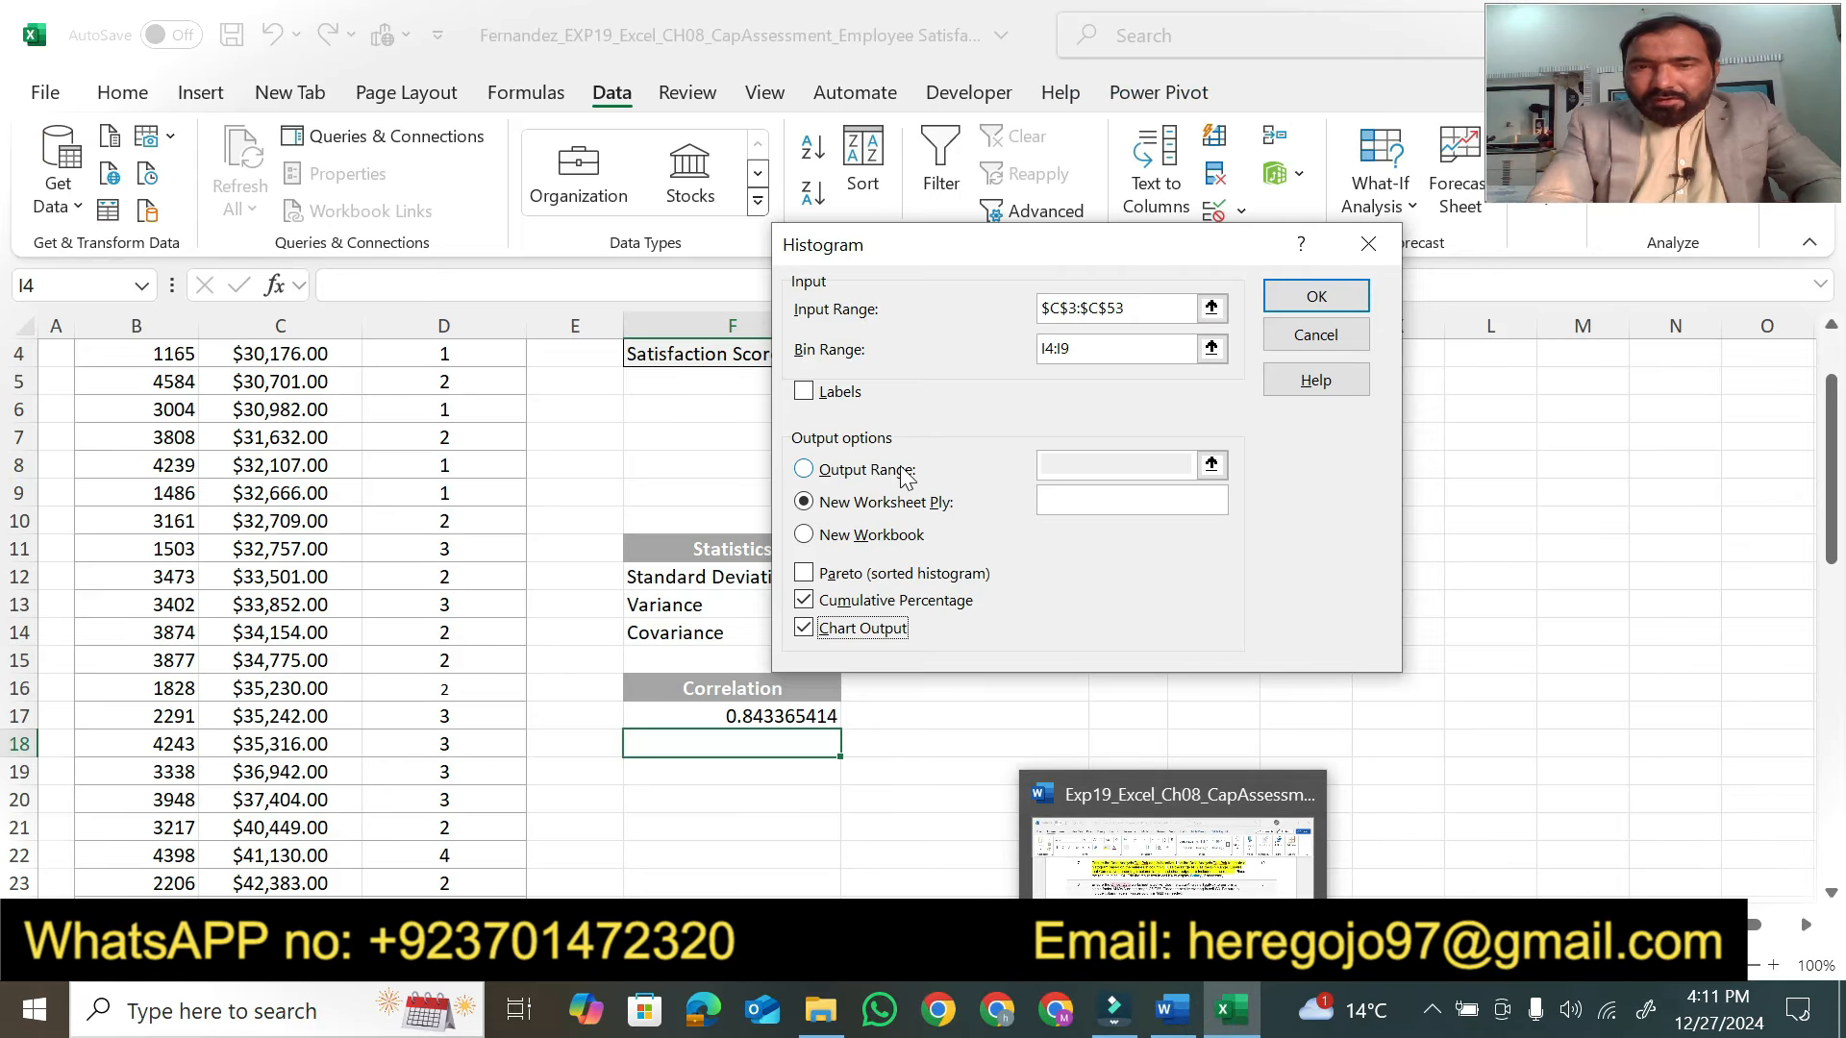
{"action": "left_click", "coordinate": [806, 393]}
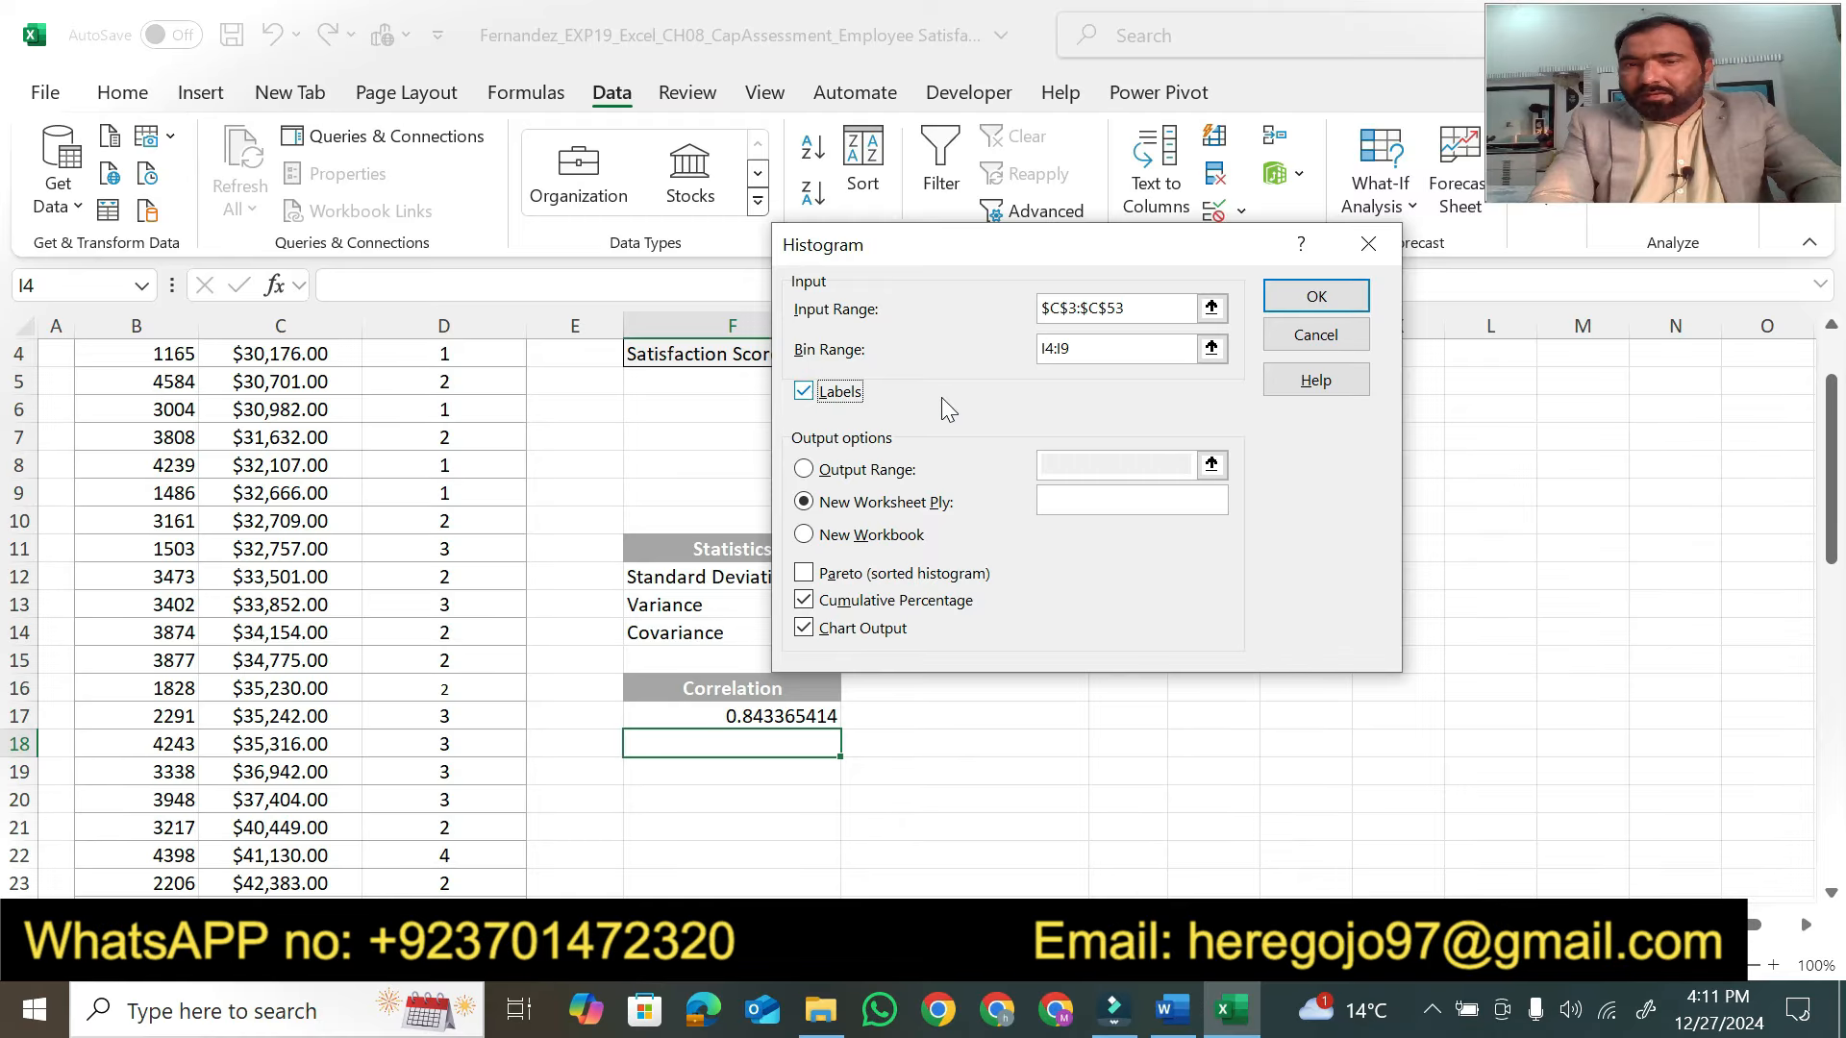
{"action": "left_click", "coordinate": [1172, 1009]}
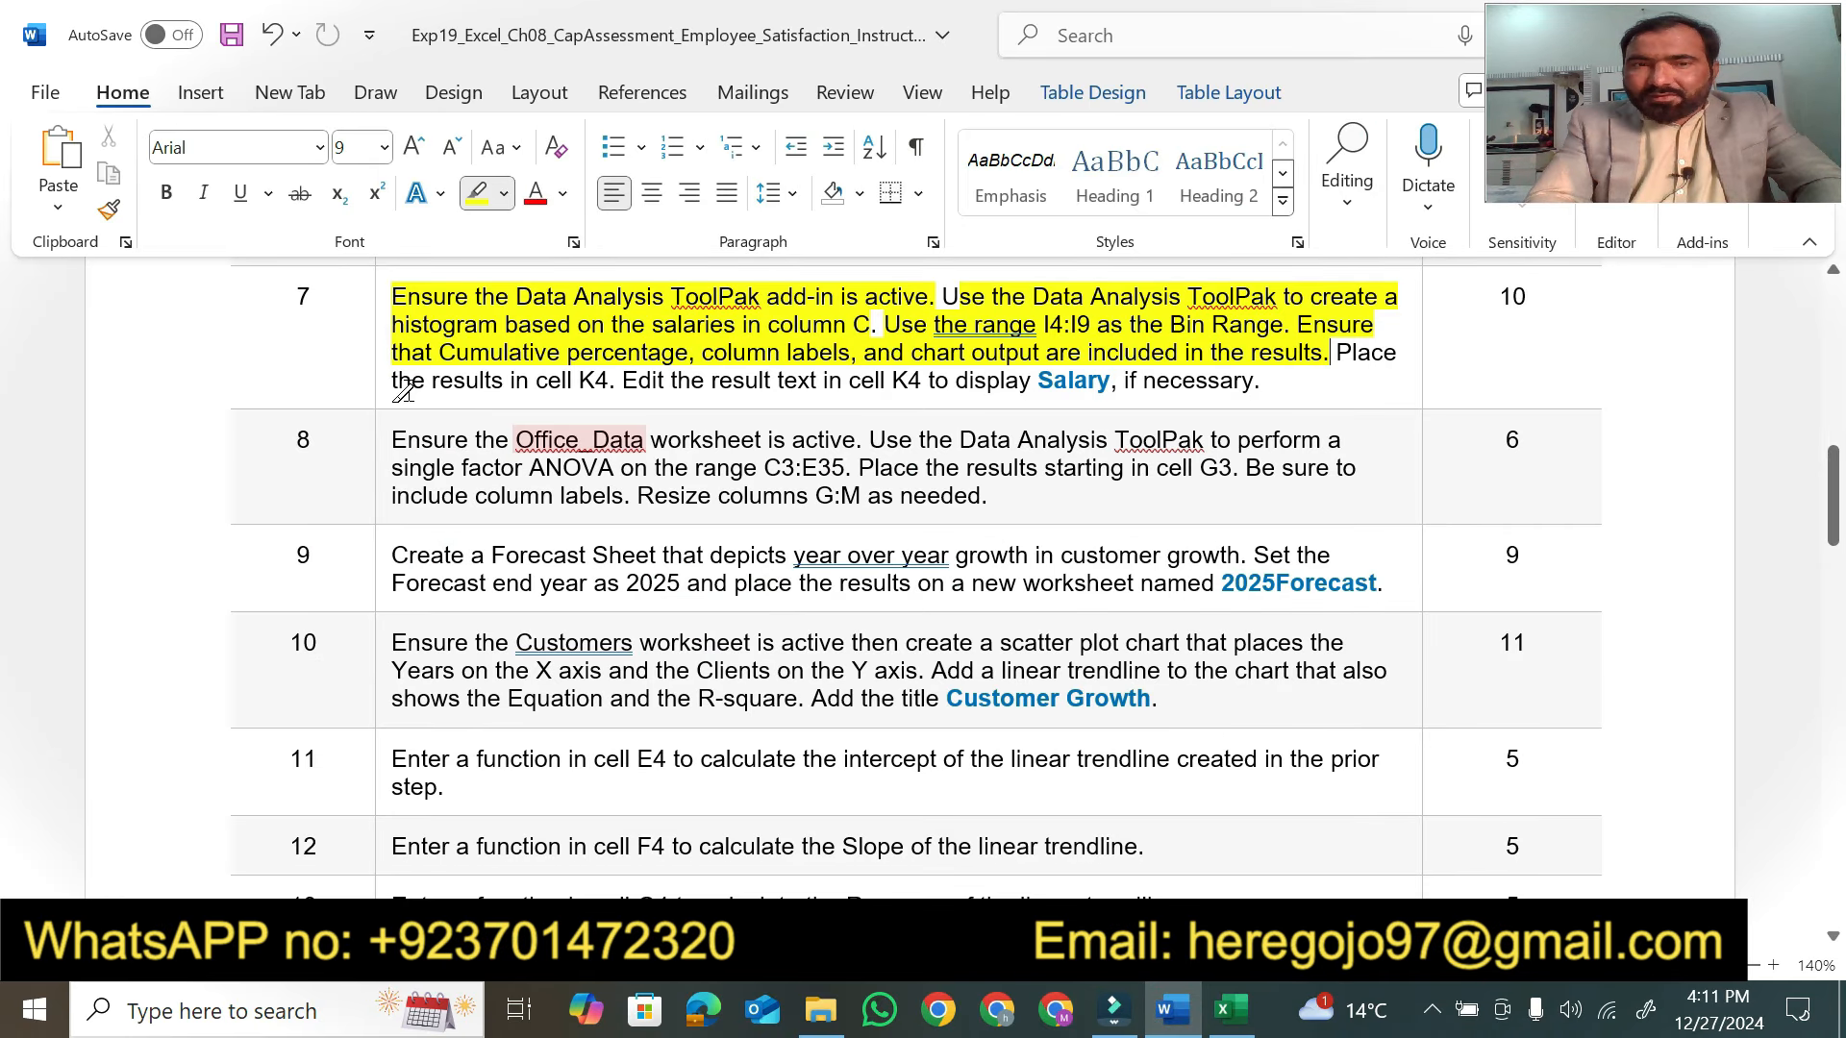
{"action": "left_click_drag", "start_coordinate": [394, 380], "coordinate": [609, 382]}
Set the histogram's Output Range in Excel to K4 and generate the salary frequency table and chart
{"action": "left_click", "coordinate": [1232, 1010]}
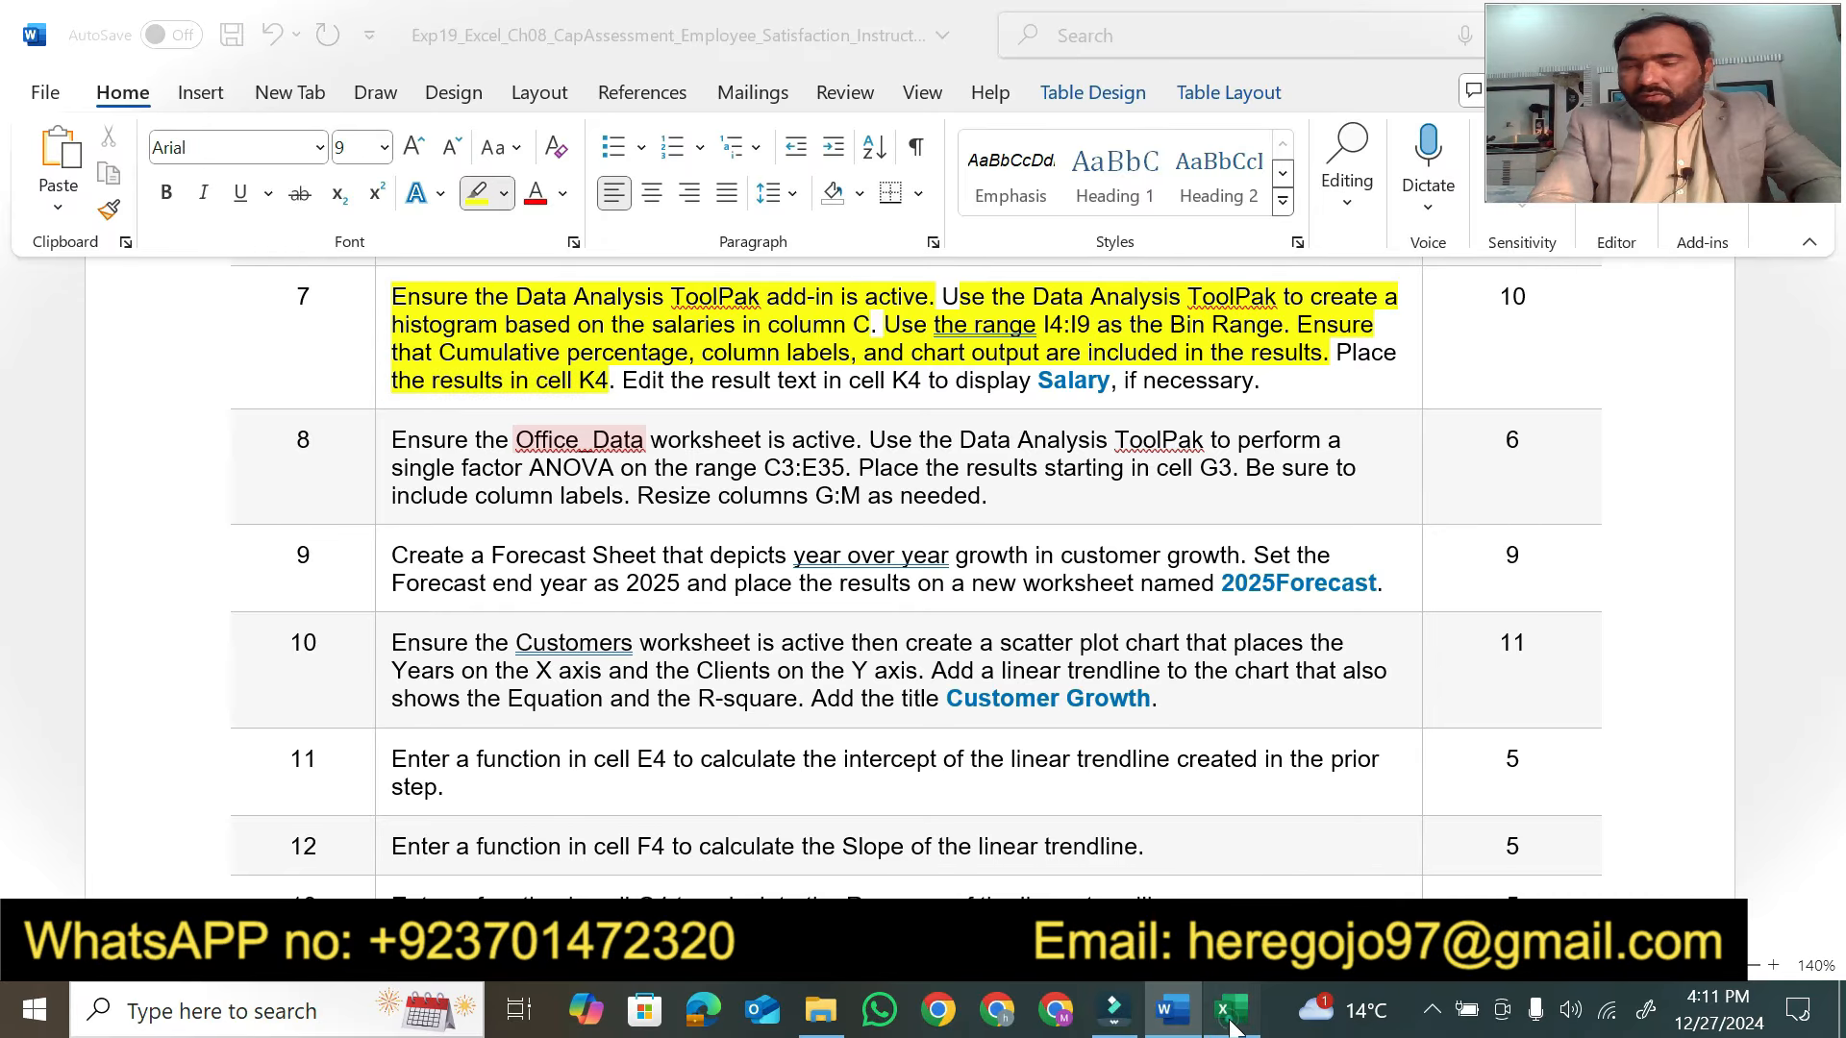
{"action": "left_click", "coordinate": [870, 472]}
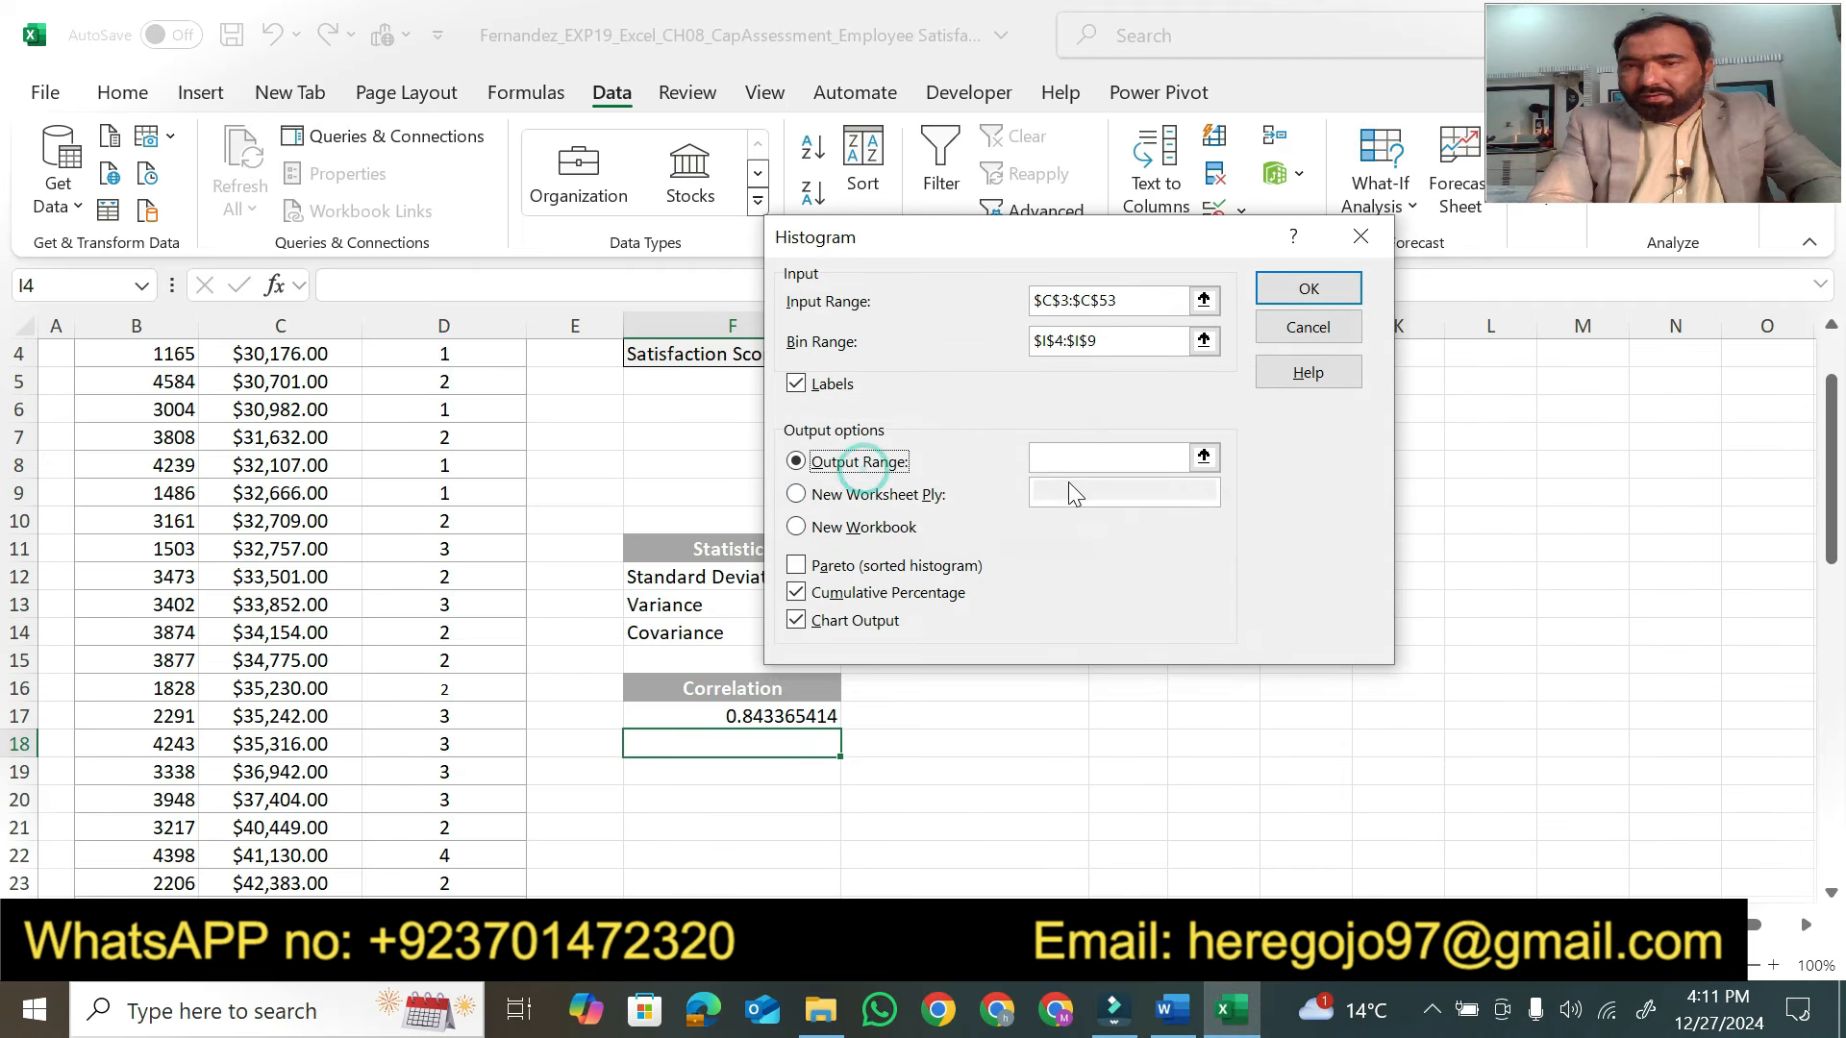
{"action": "left_click", "coordinate": [1058, 455]}
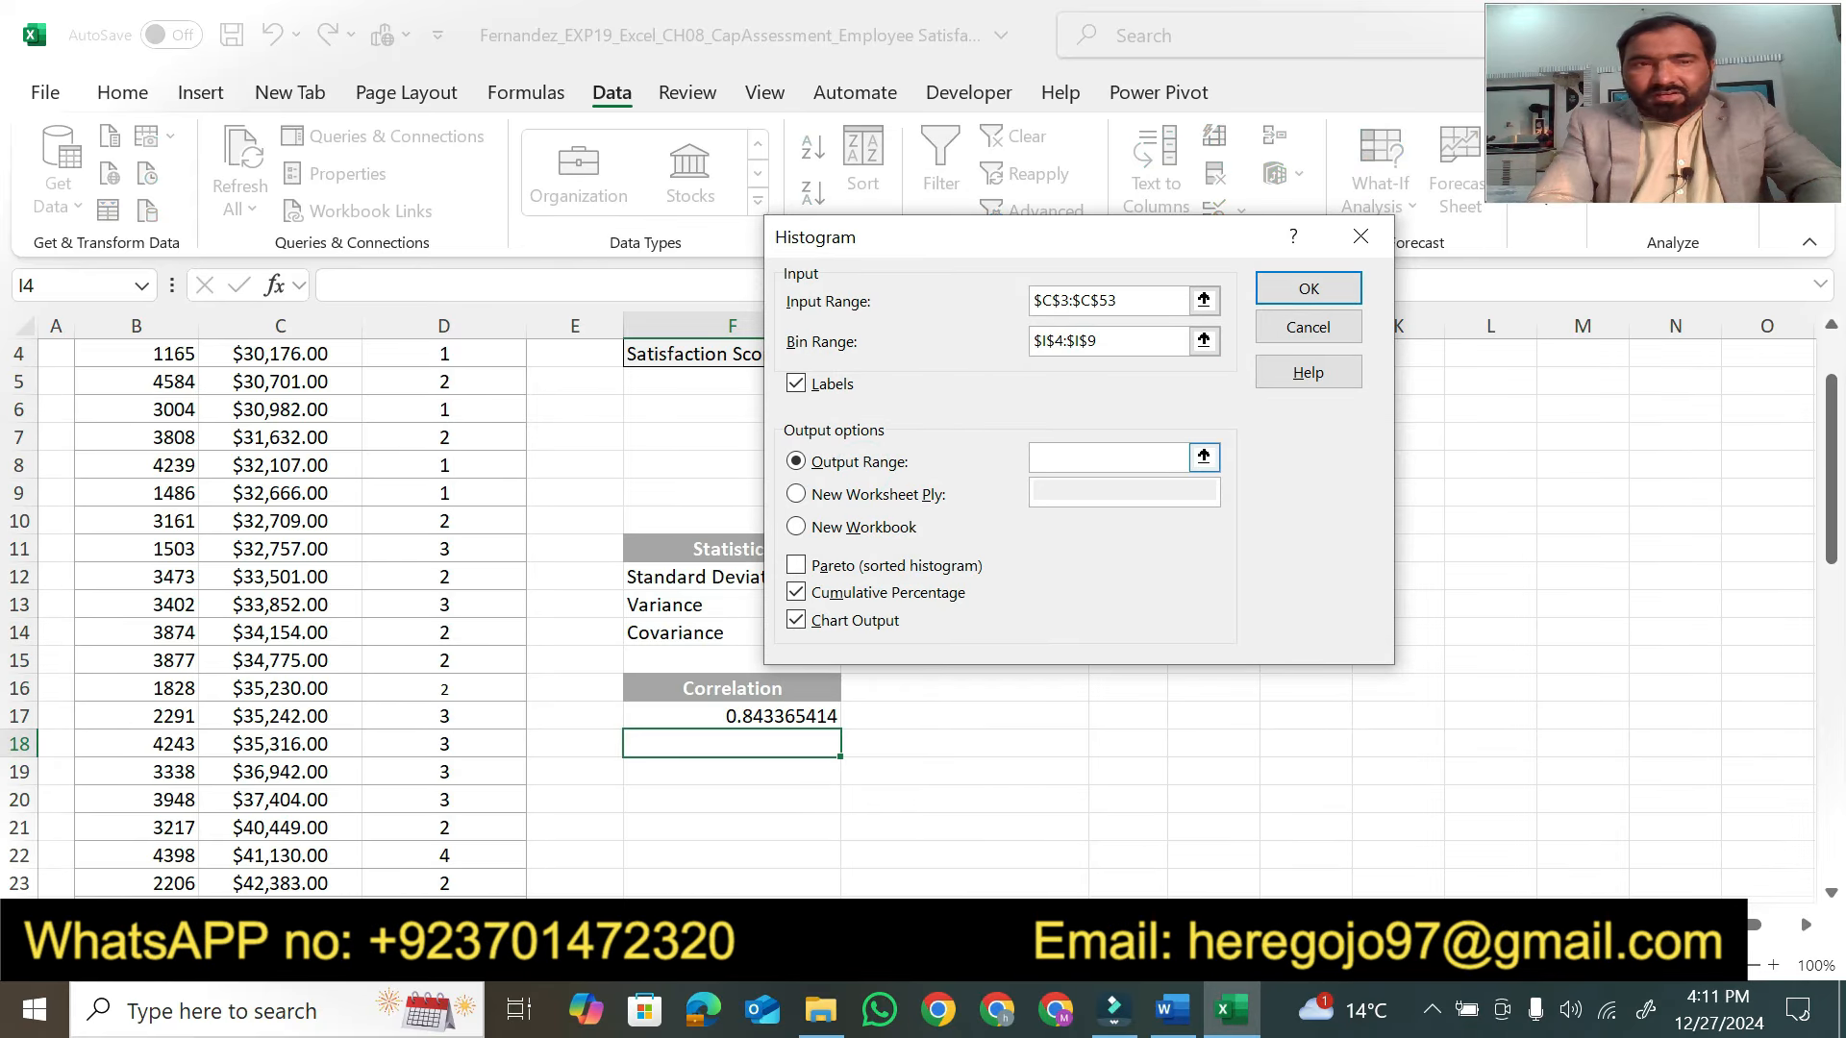
{"action": "type", "text": "K"}
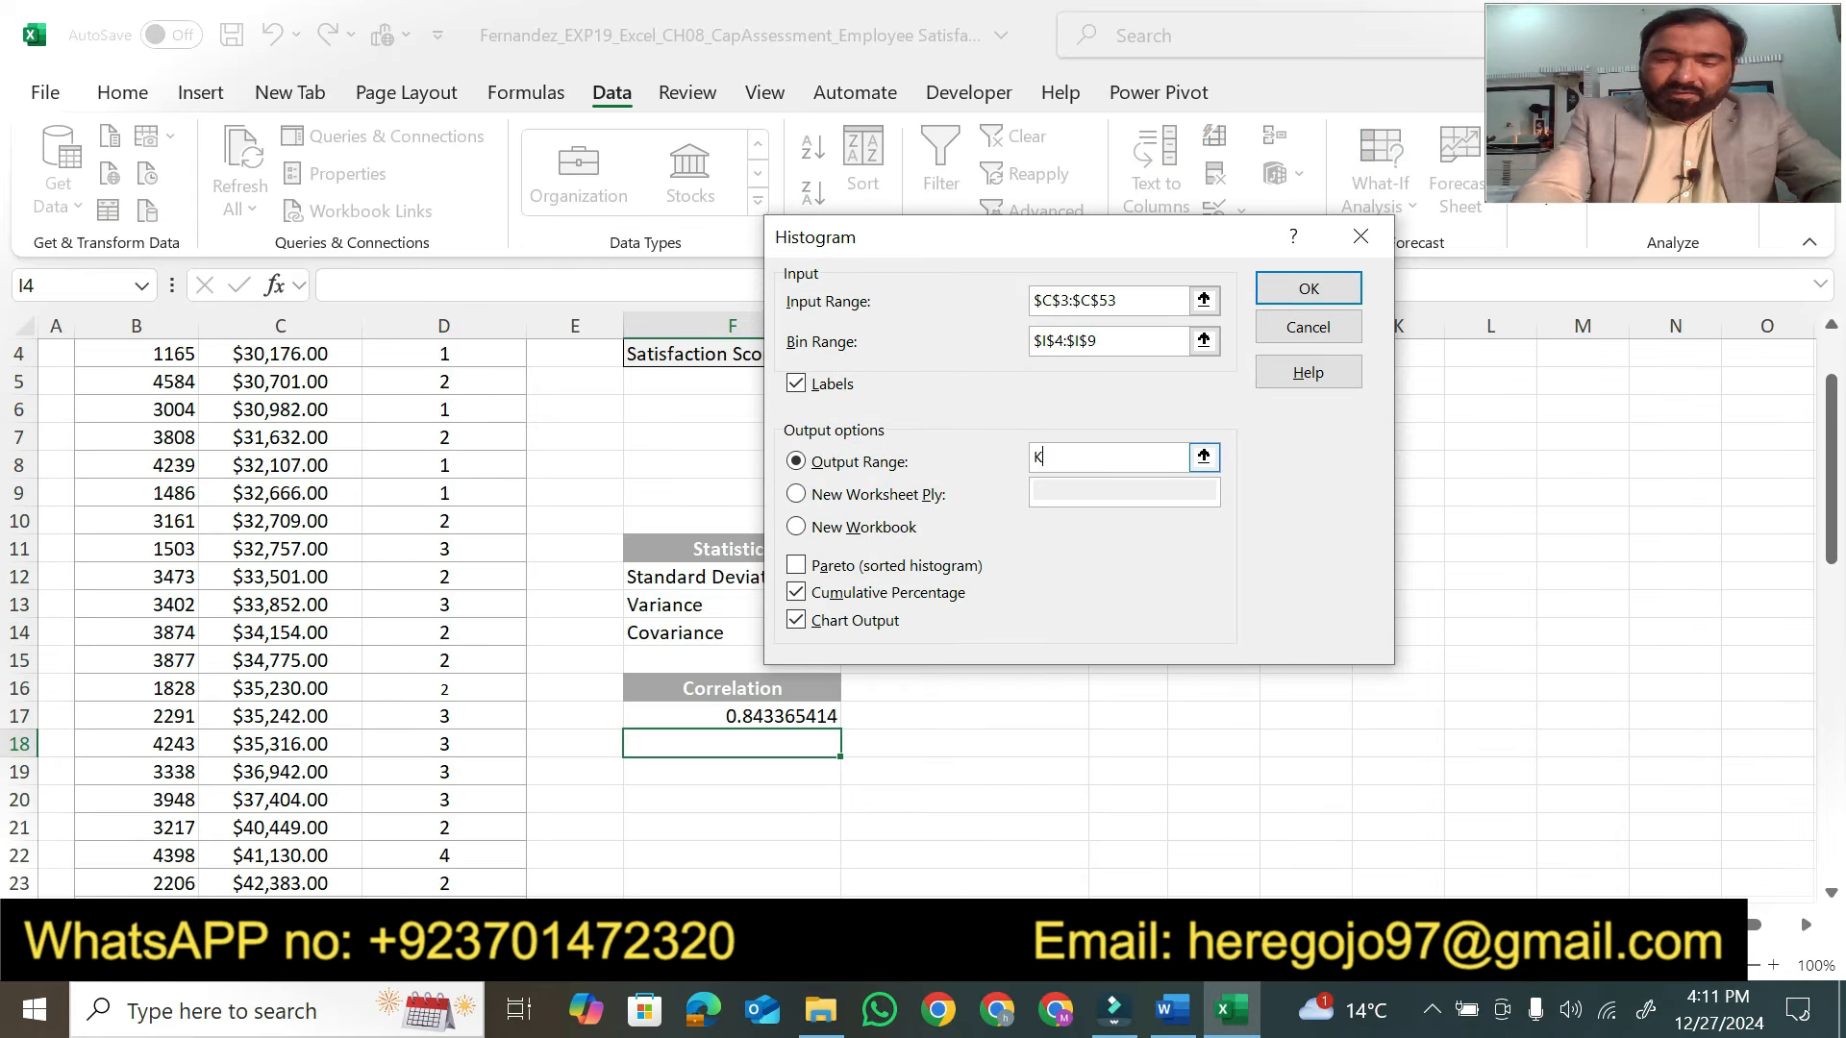
{"action": "type", "text": "4"}
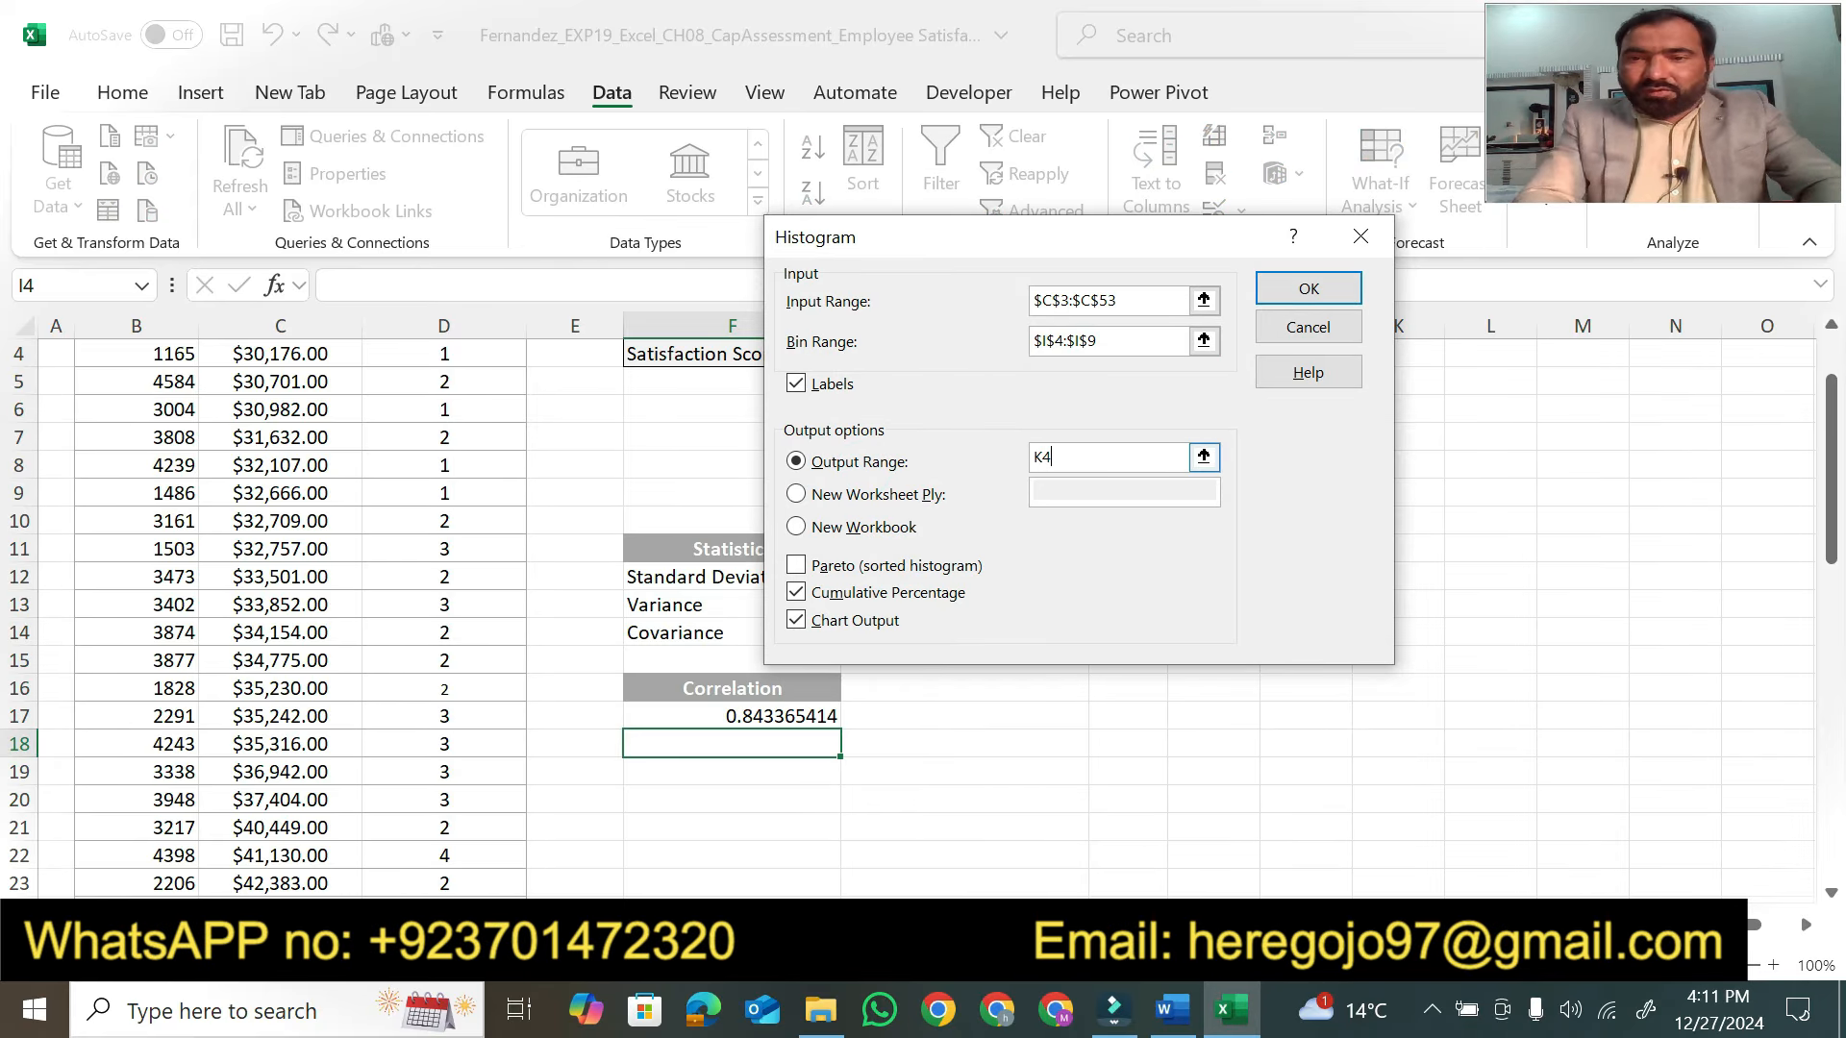
{"action": "left_click", "coordinate": [1322, 291]}
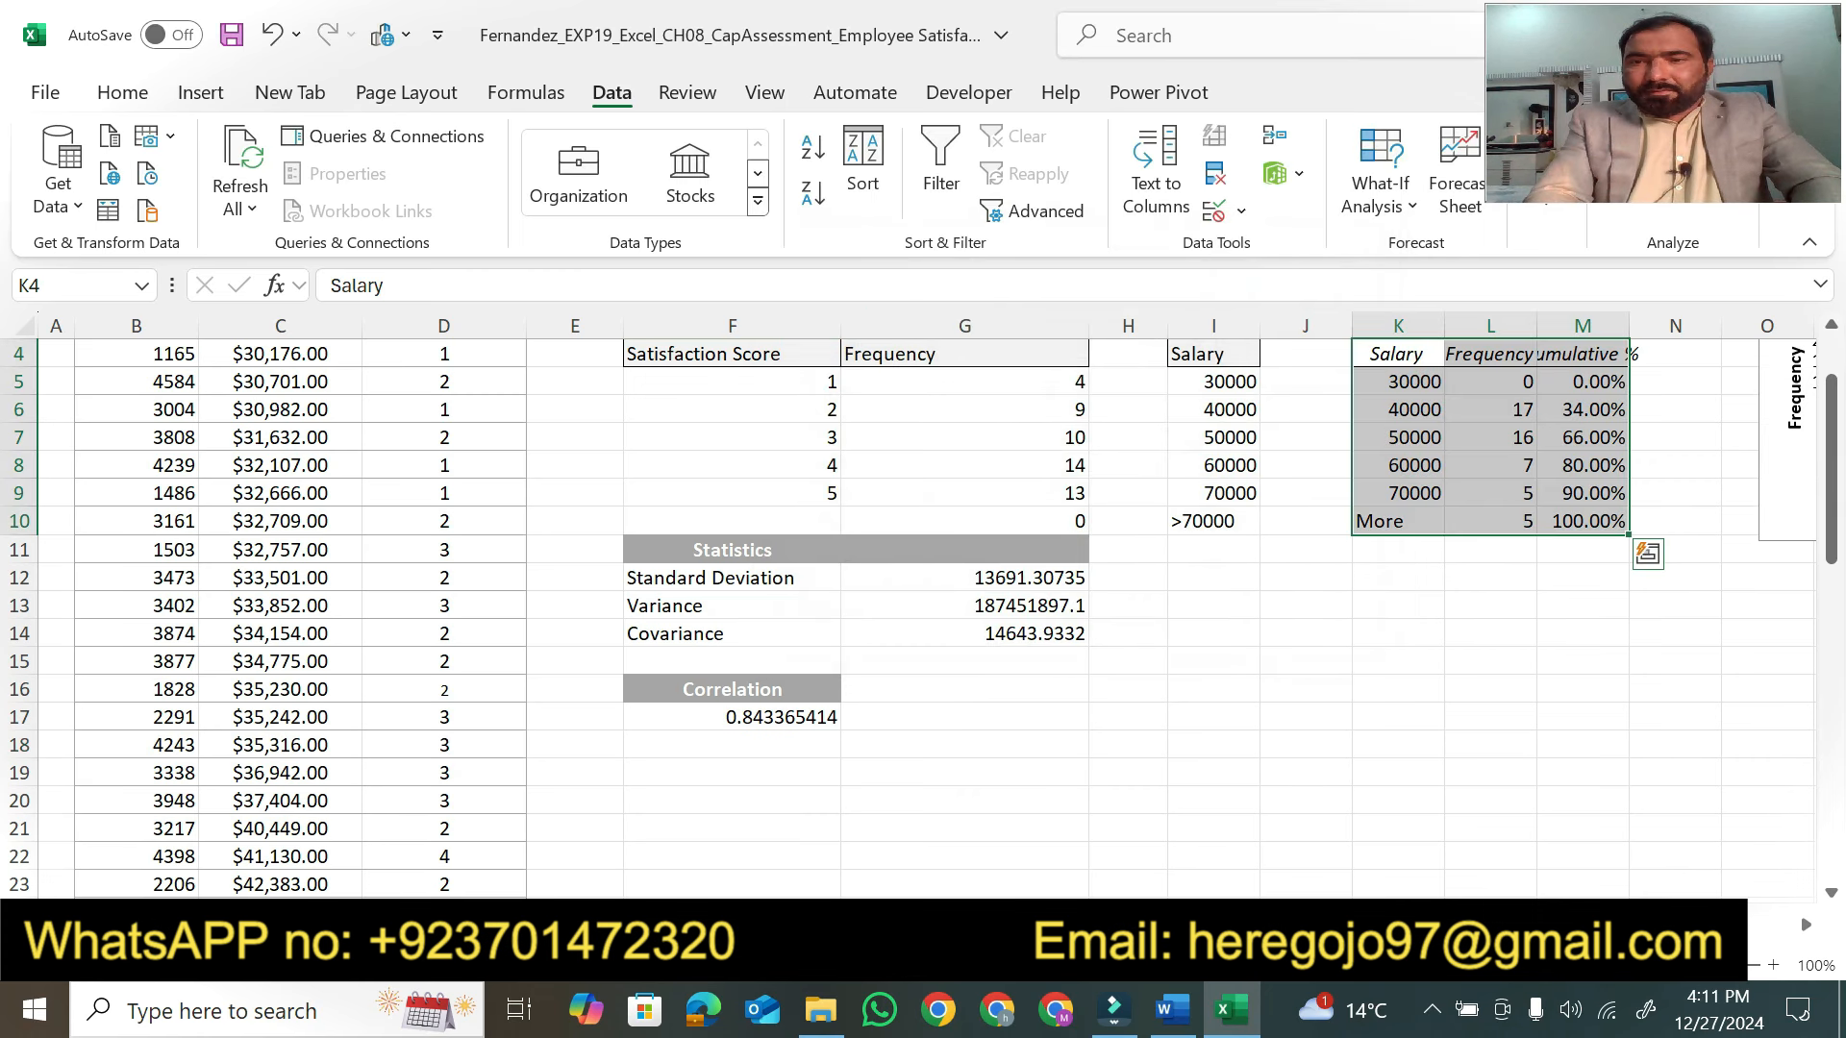
{"action": "left_click_drag", "start_coordinate": [1556, 925], "coordinate": [1585, 925]}
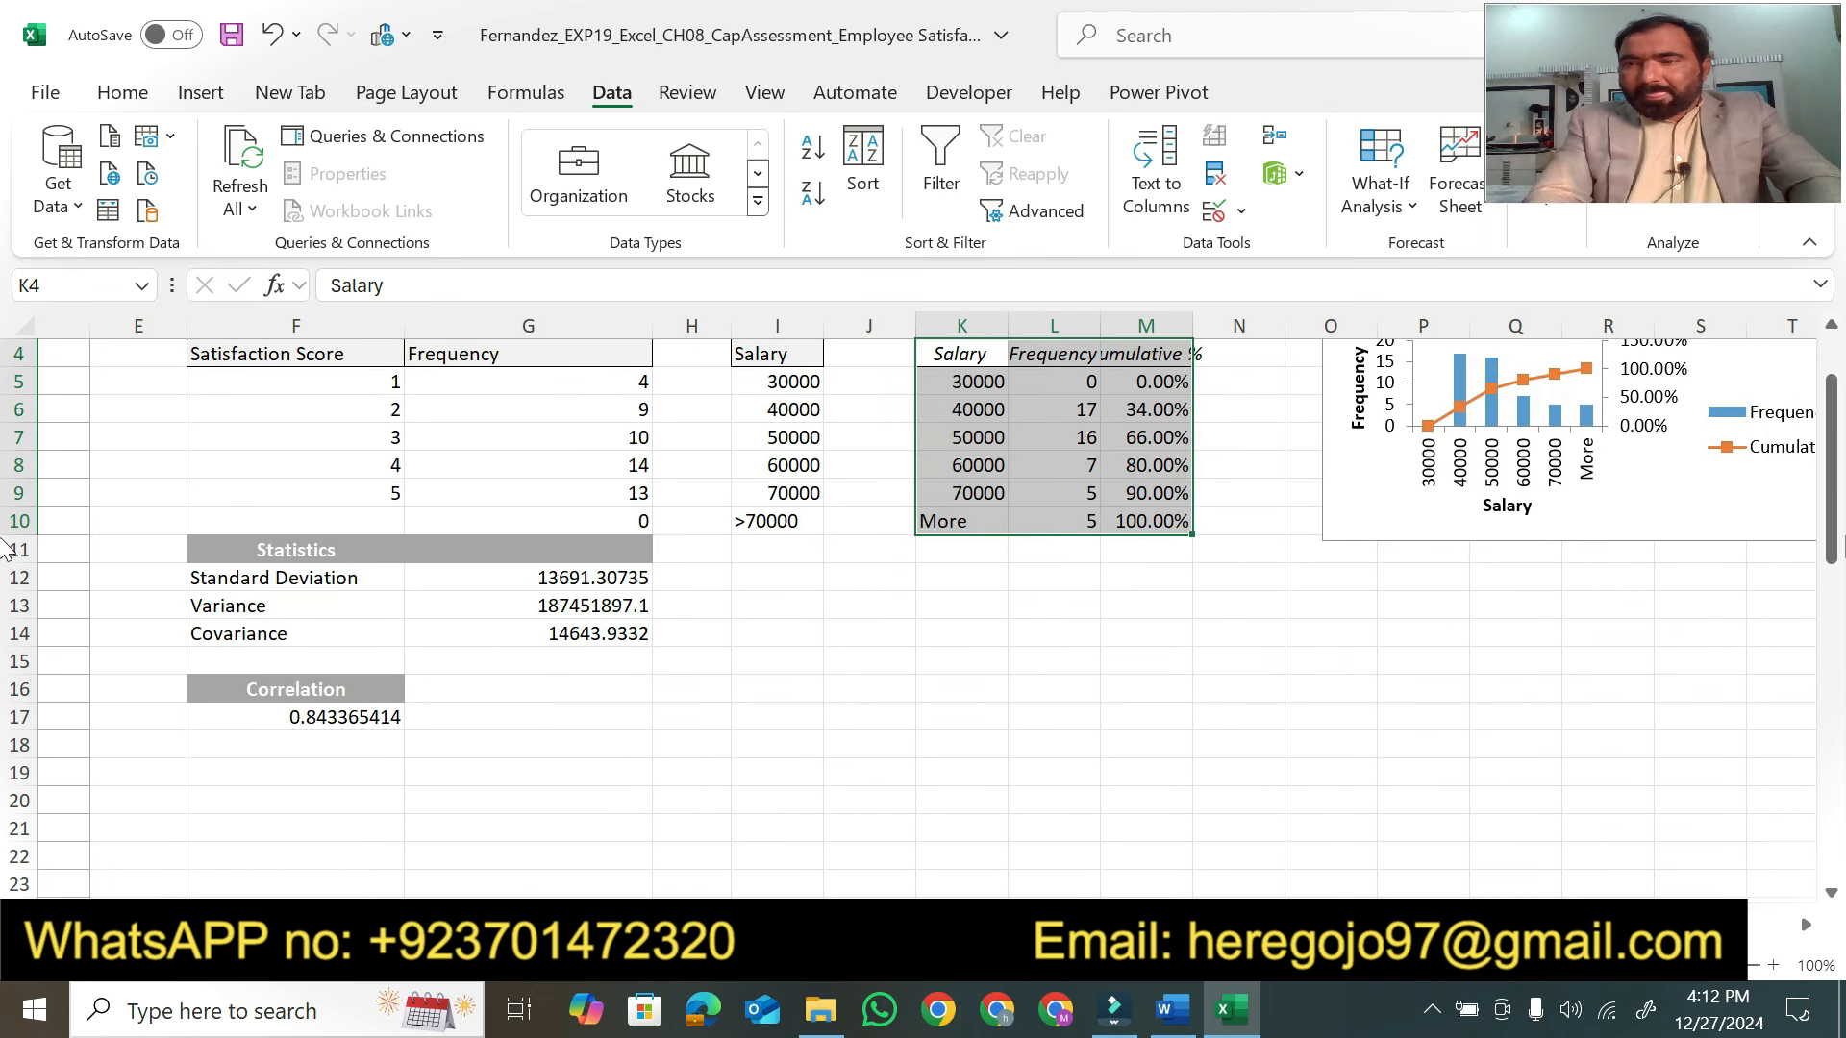
{"action": "left_click_drag", "start_coordinate": [1832, 536], "coordinate": [1832, 497]}
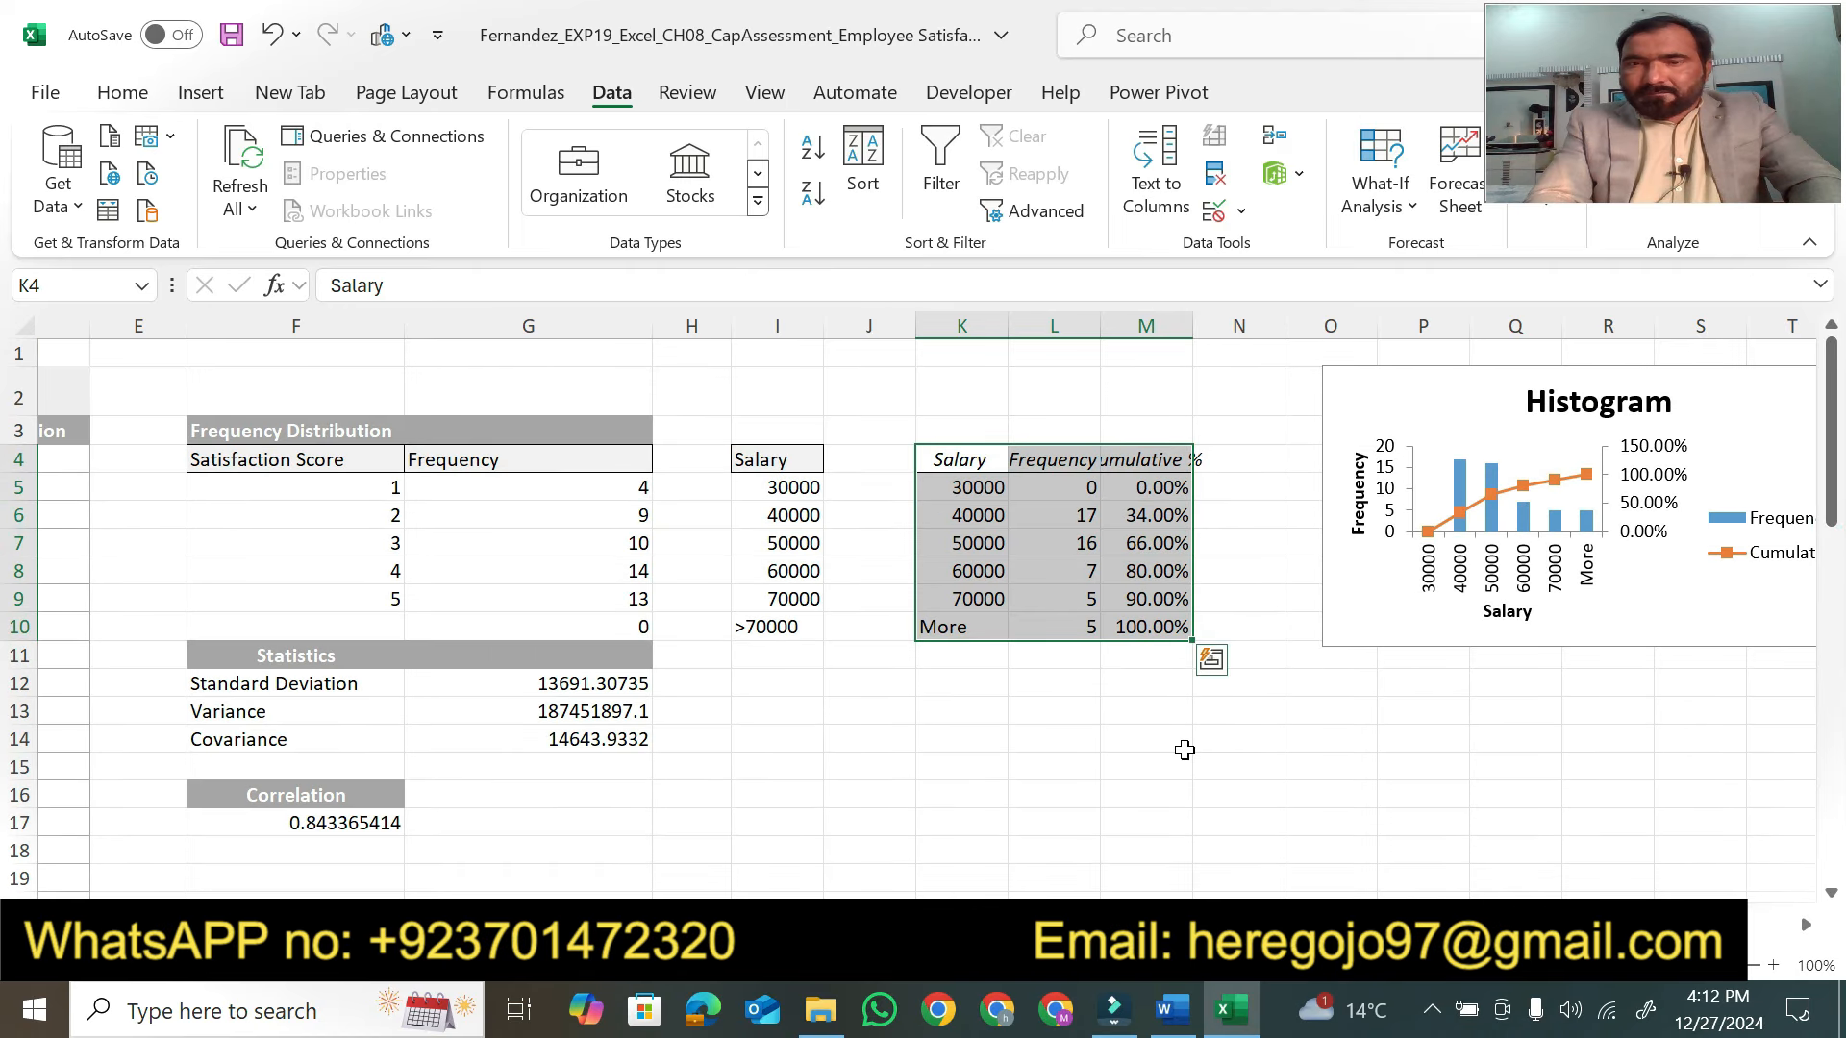
Highlight the instruction 7 sentence about displaying Salary in K4 in Word, and check the text of cell K4 in Excel
{"action": "left_click", "coordinate": [1172, 1010]}
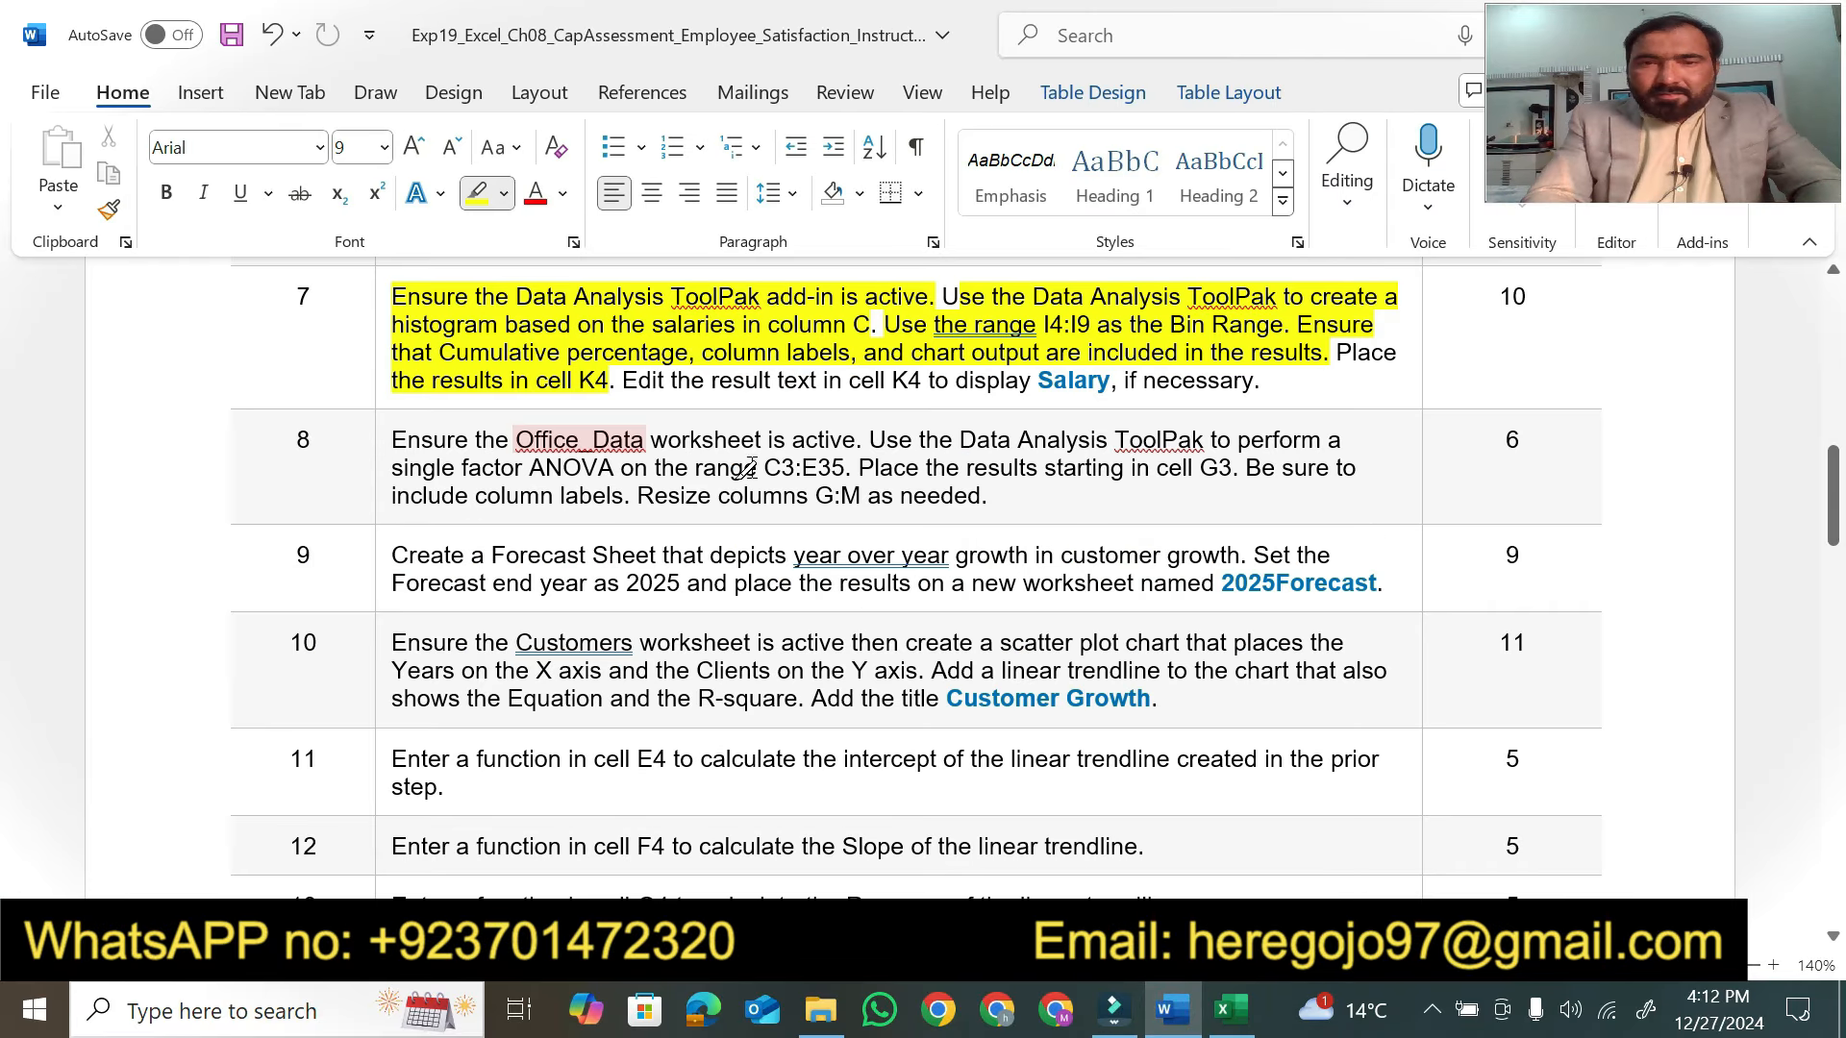
{"action": "left_click_drag", "start_coordinate": [625, 384], "coordinate": [1267, 387]}
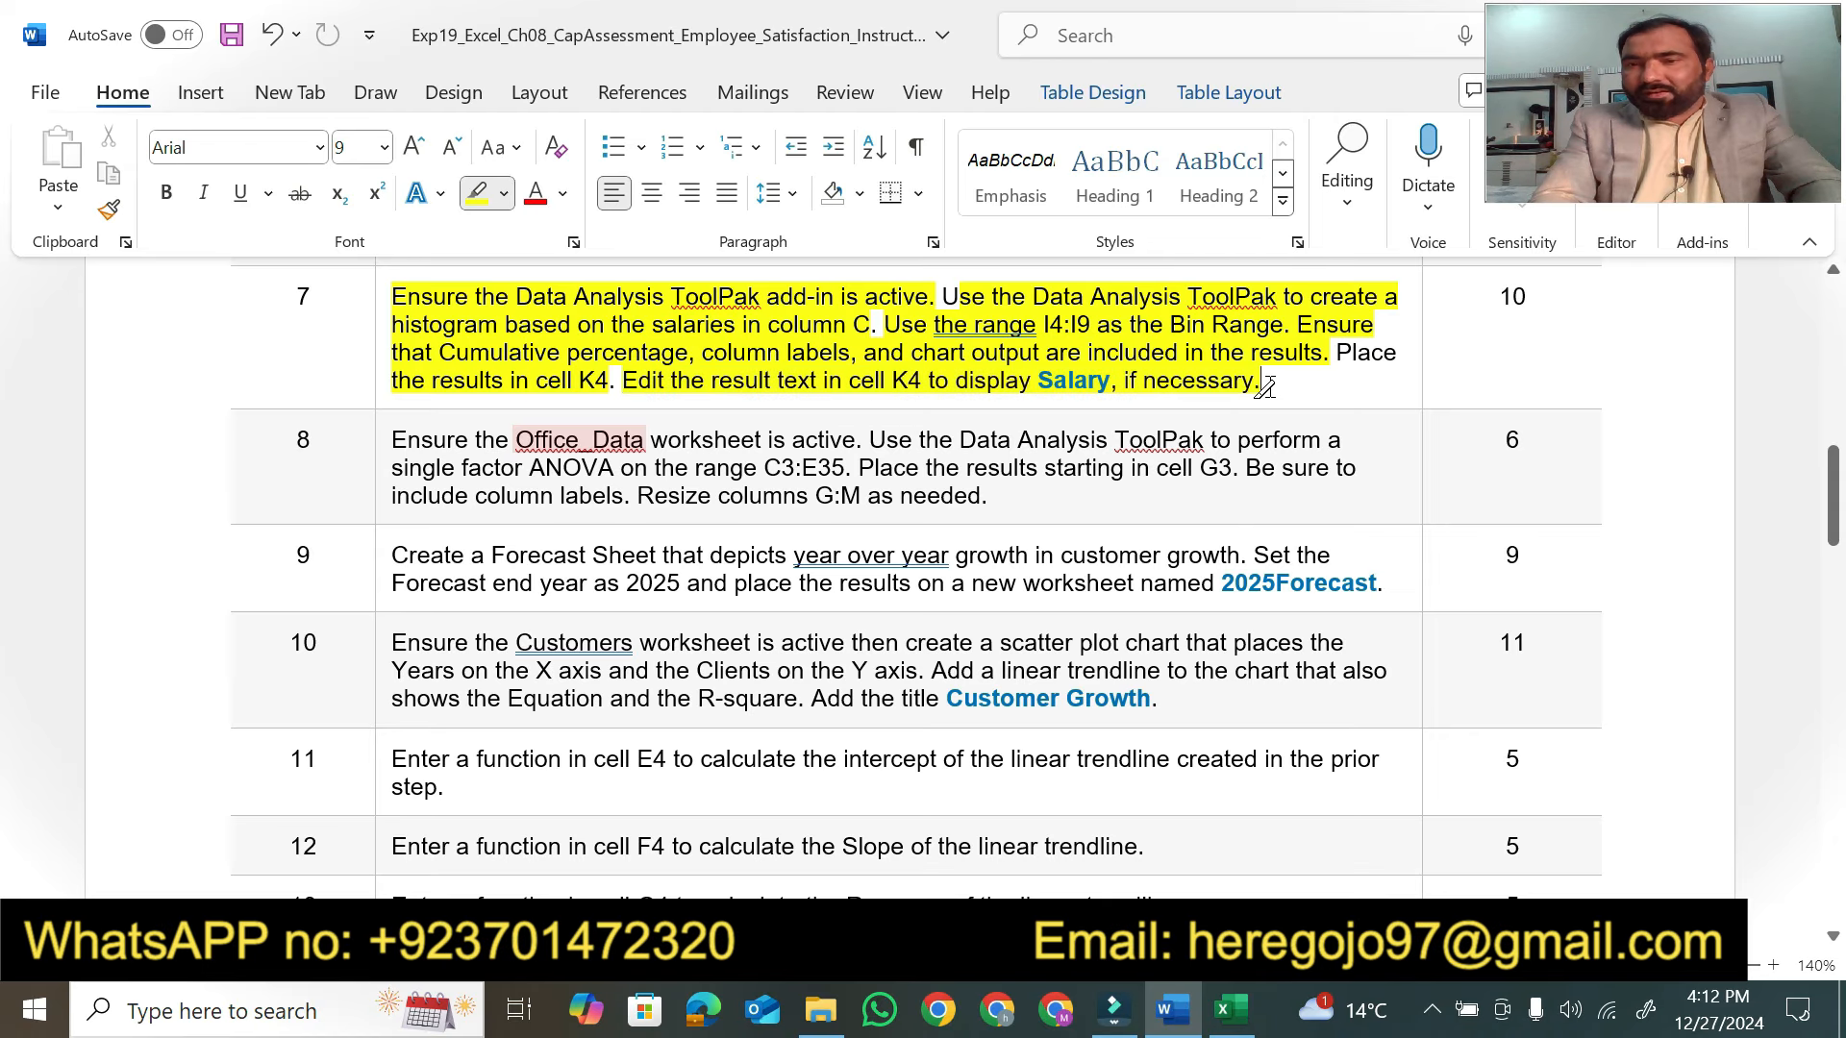
{"action": "left_click", "coordinate": [1228, 1029]}
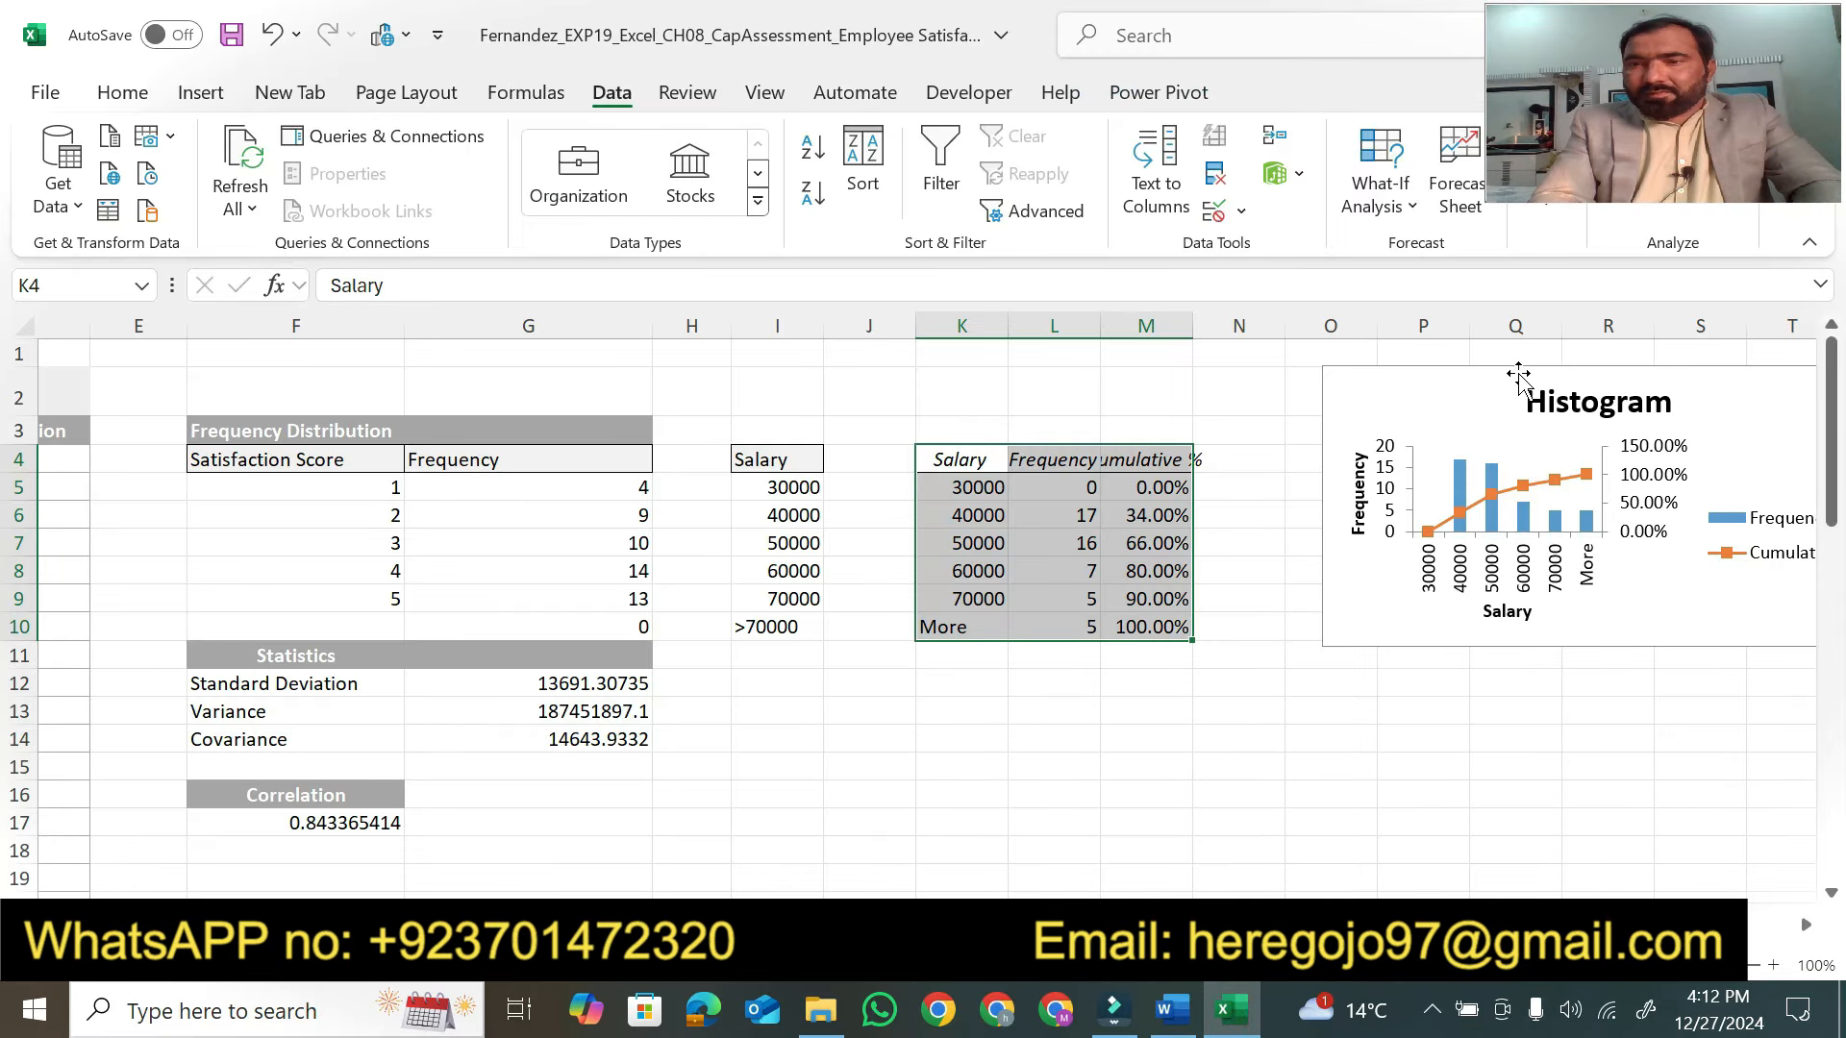
{"action": "left_click_drag", "start_coordinate": [955, 453], "coordinate": [940, 452]}
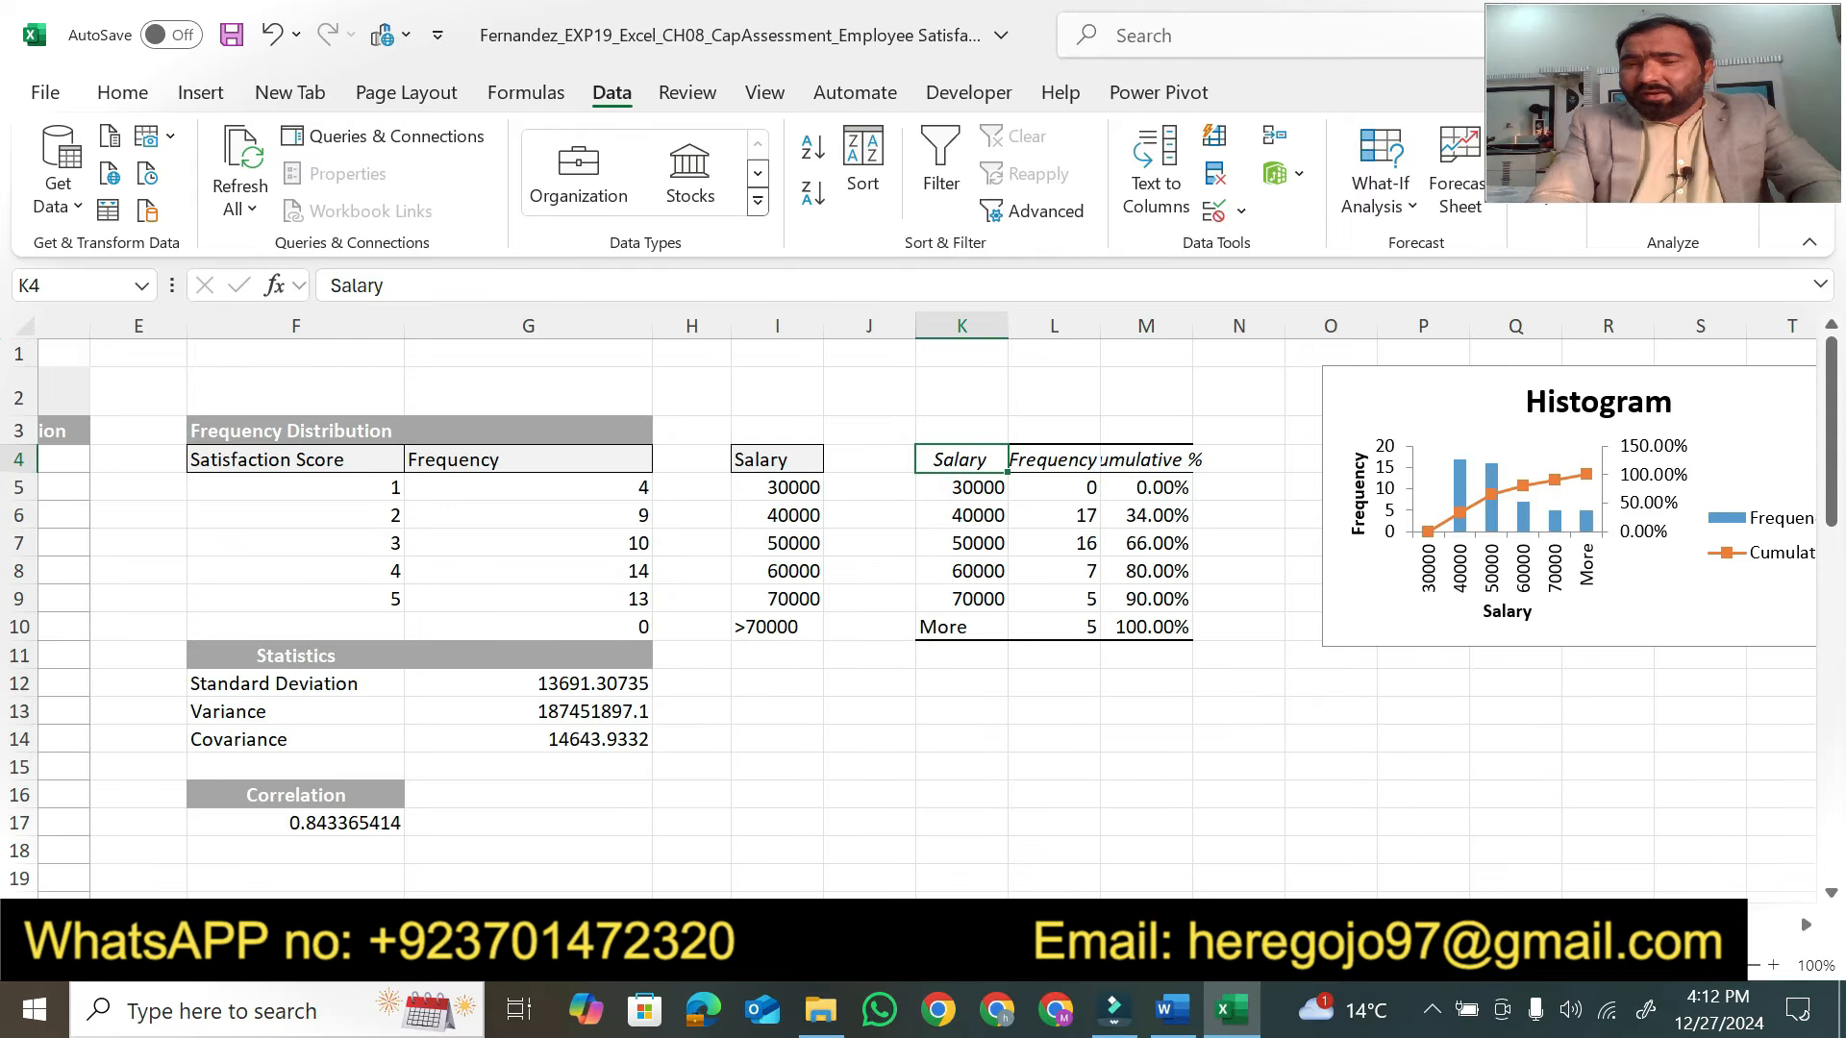
Compare the histogram output in Excel with instruction 7, and review the project title and description at the beginning of the Word instructions
{"action": "left_click", "coordinate": [1171, 1012]}
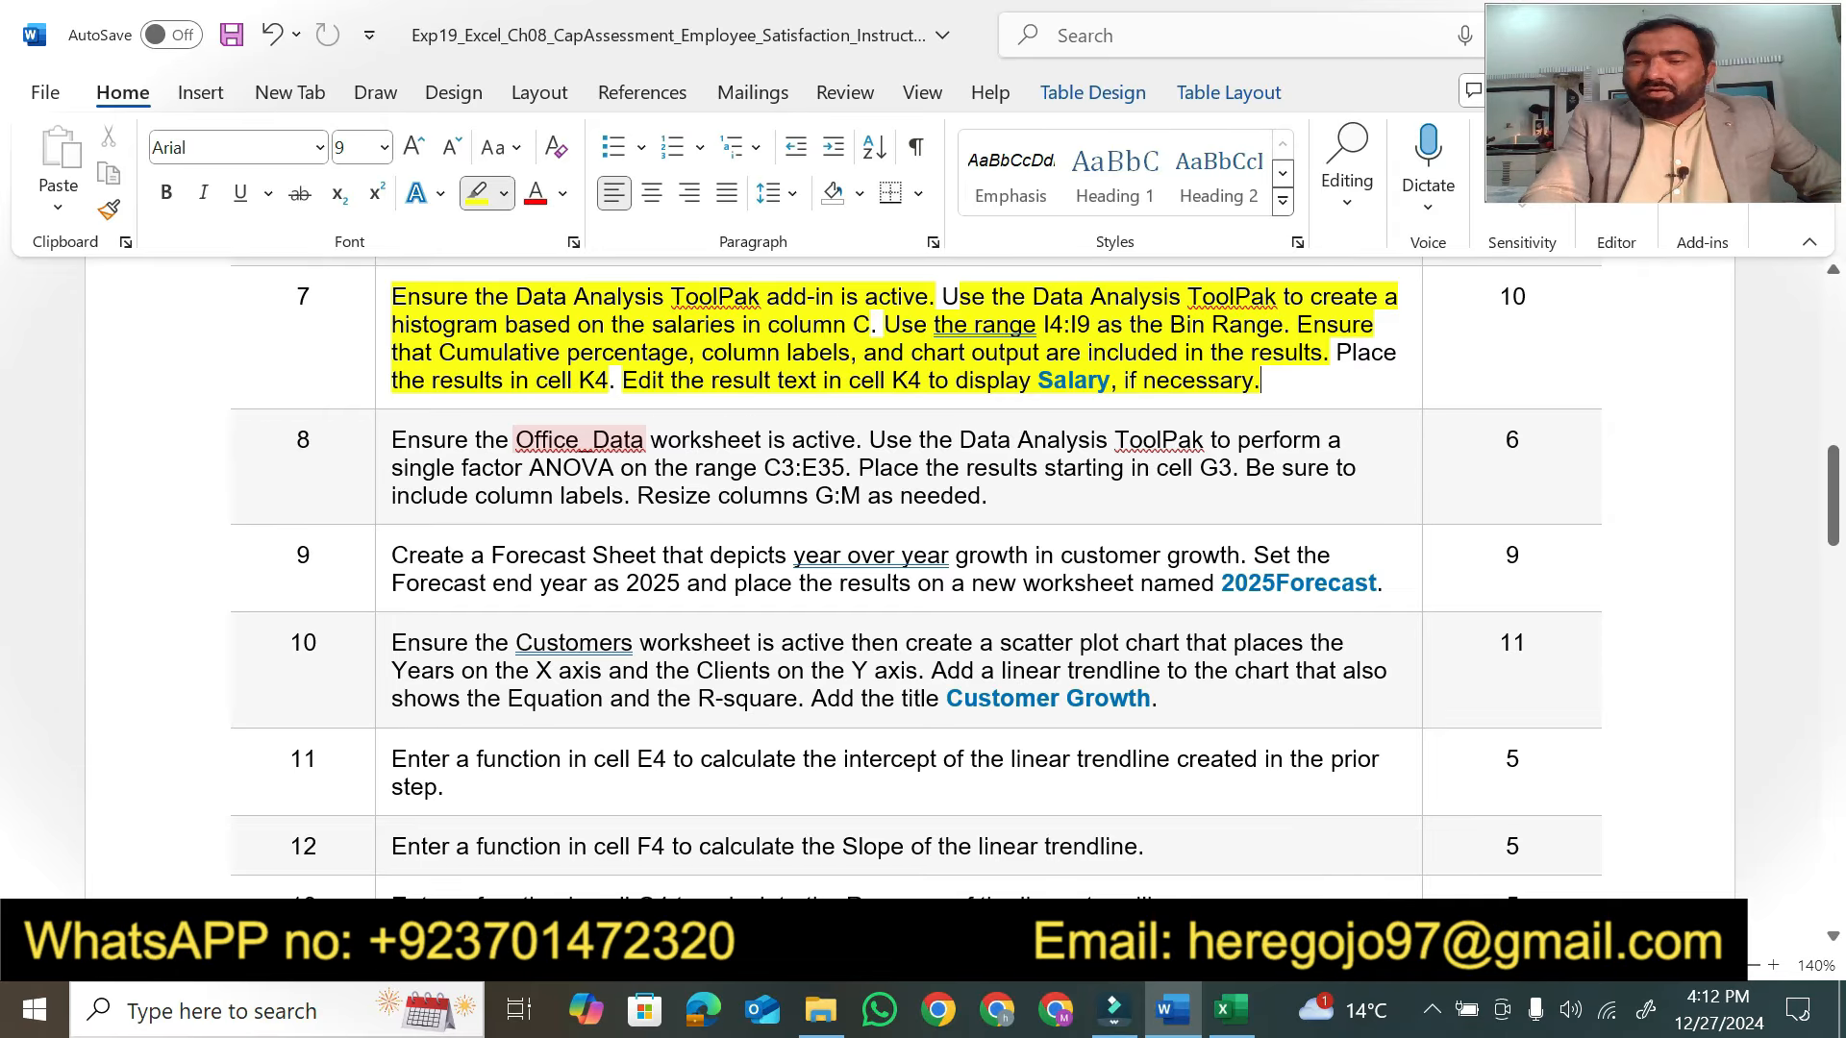
{"action": "left_click", "coordinate": [1234, 1017]}
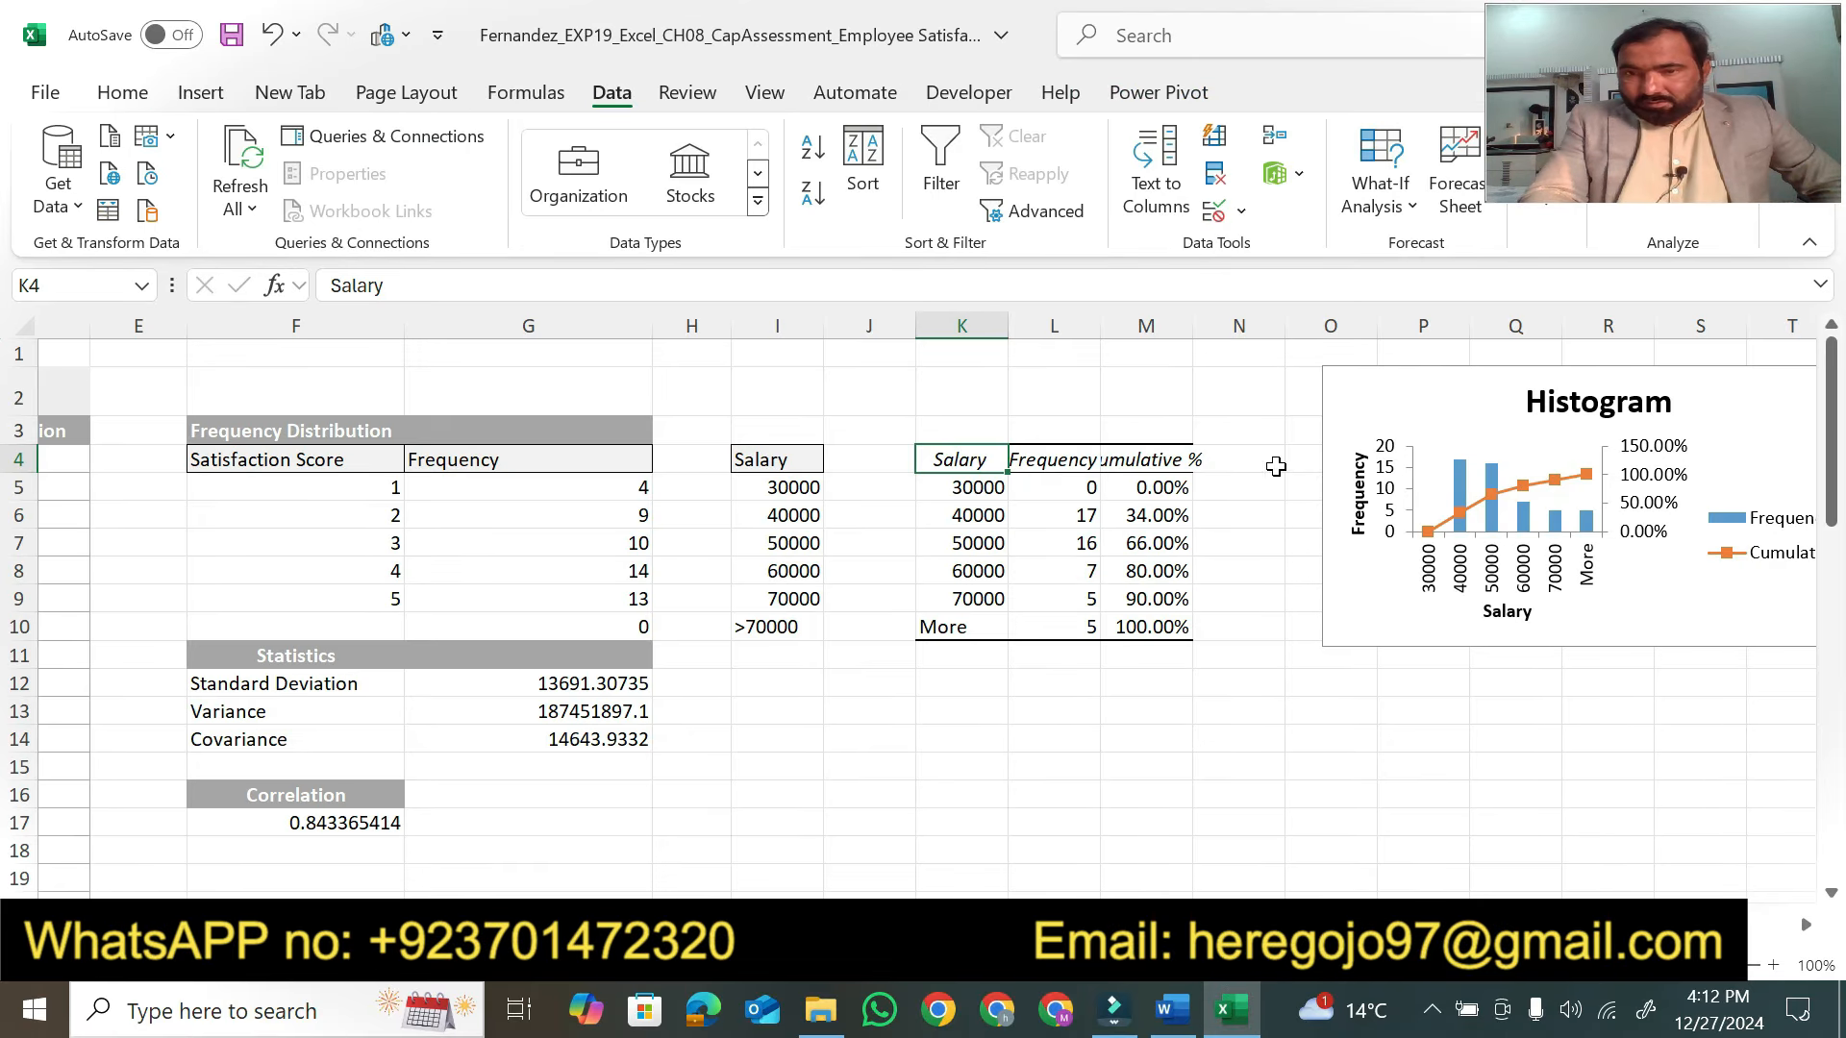
{"action": "left_click", "coordinate": [1173, 1012]}
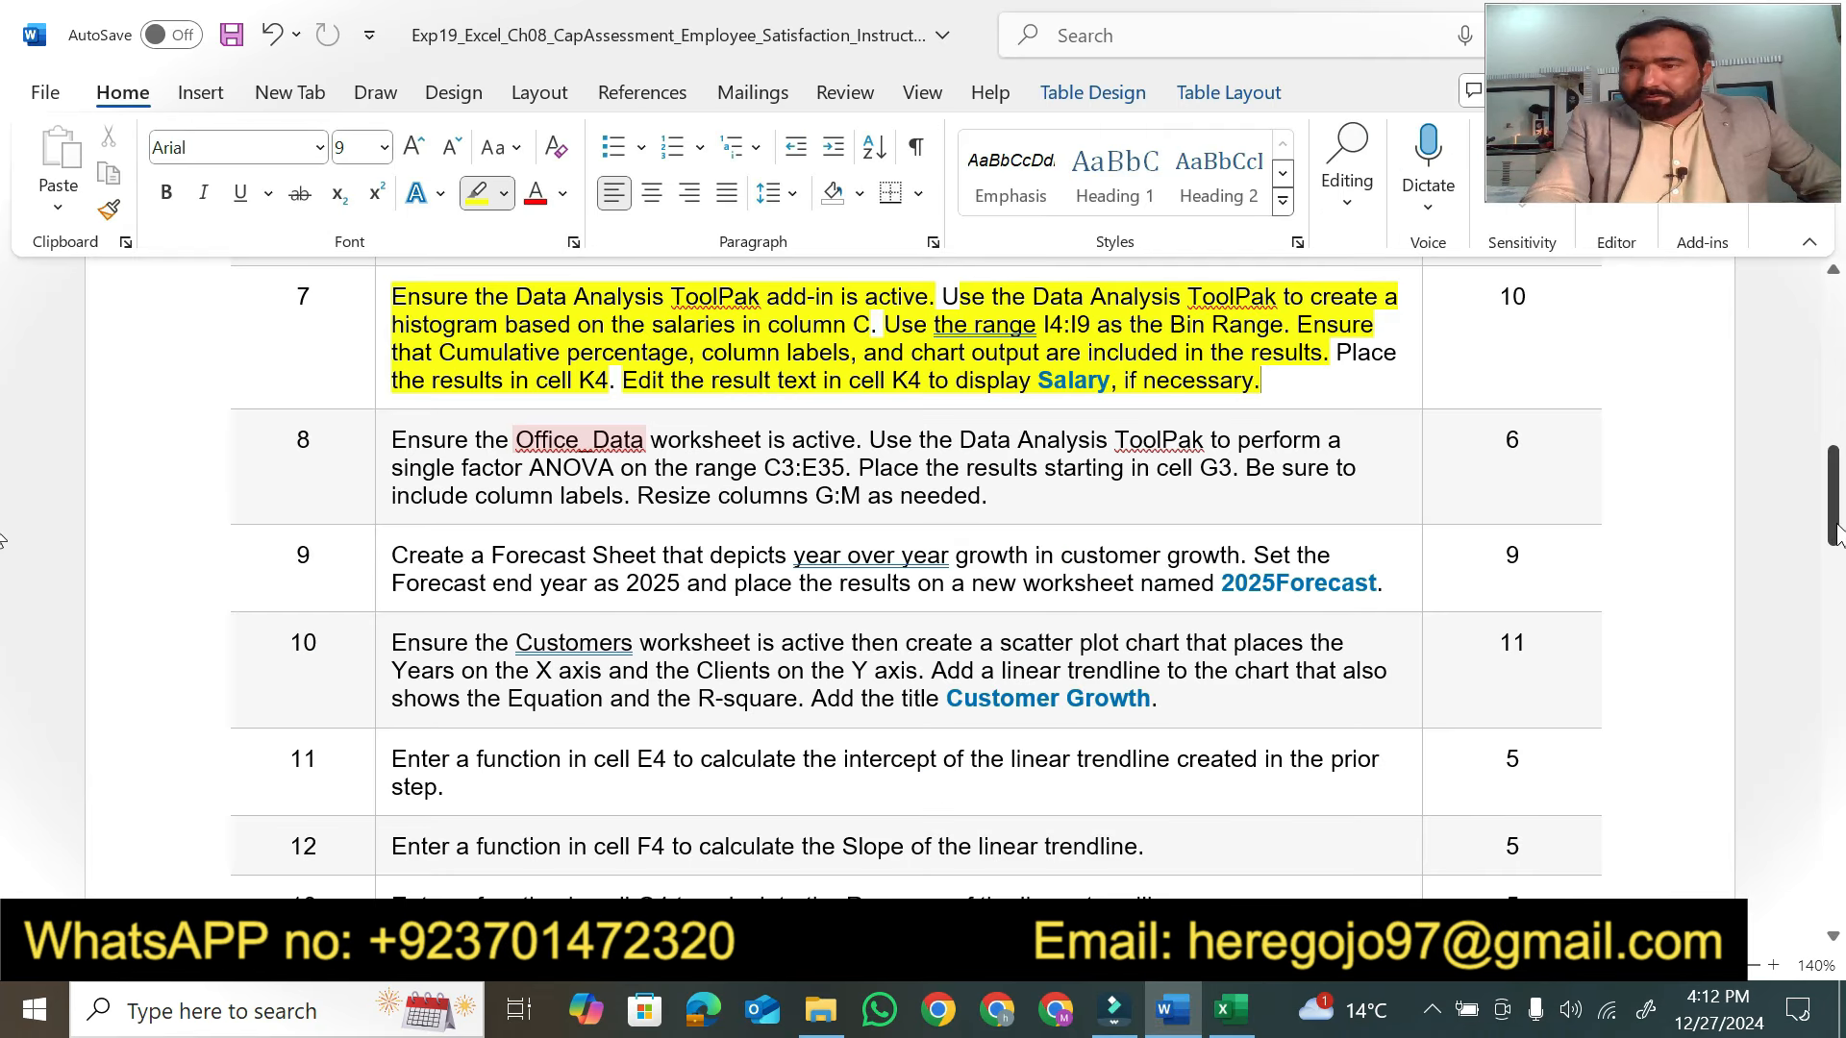
{"action": "left_click_drag", "start_coordinate": [1837, 500], "coordinate": [1826, 361]}
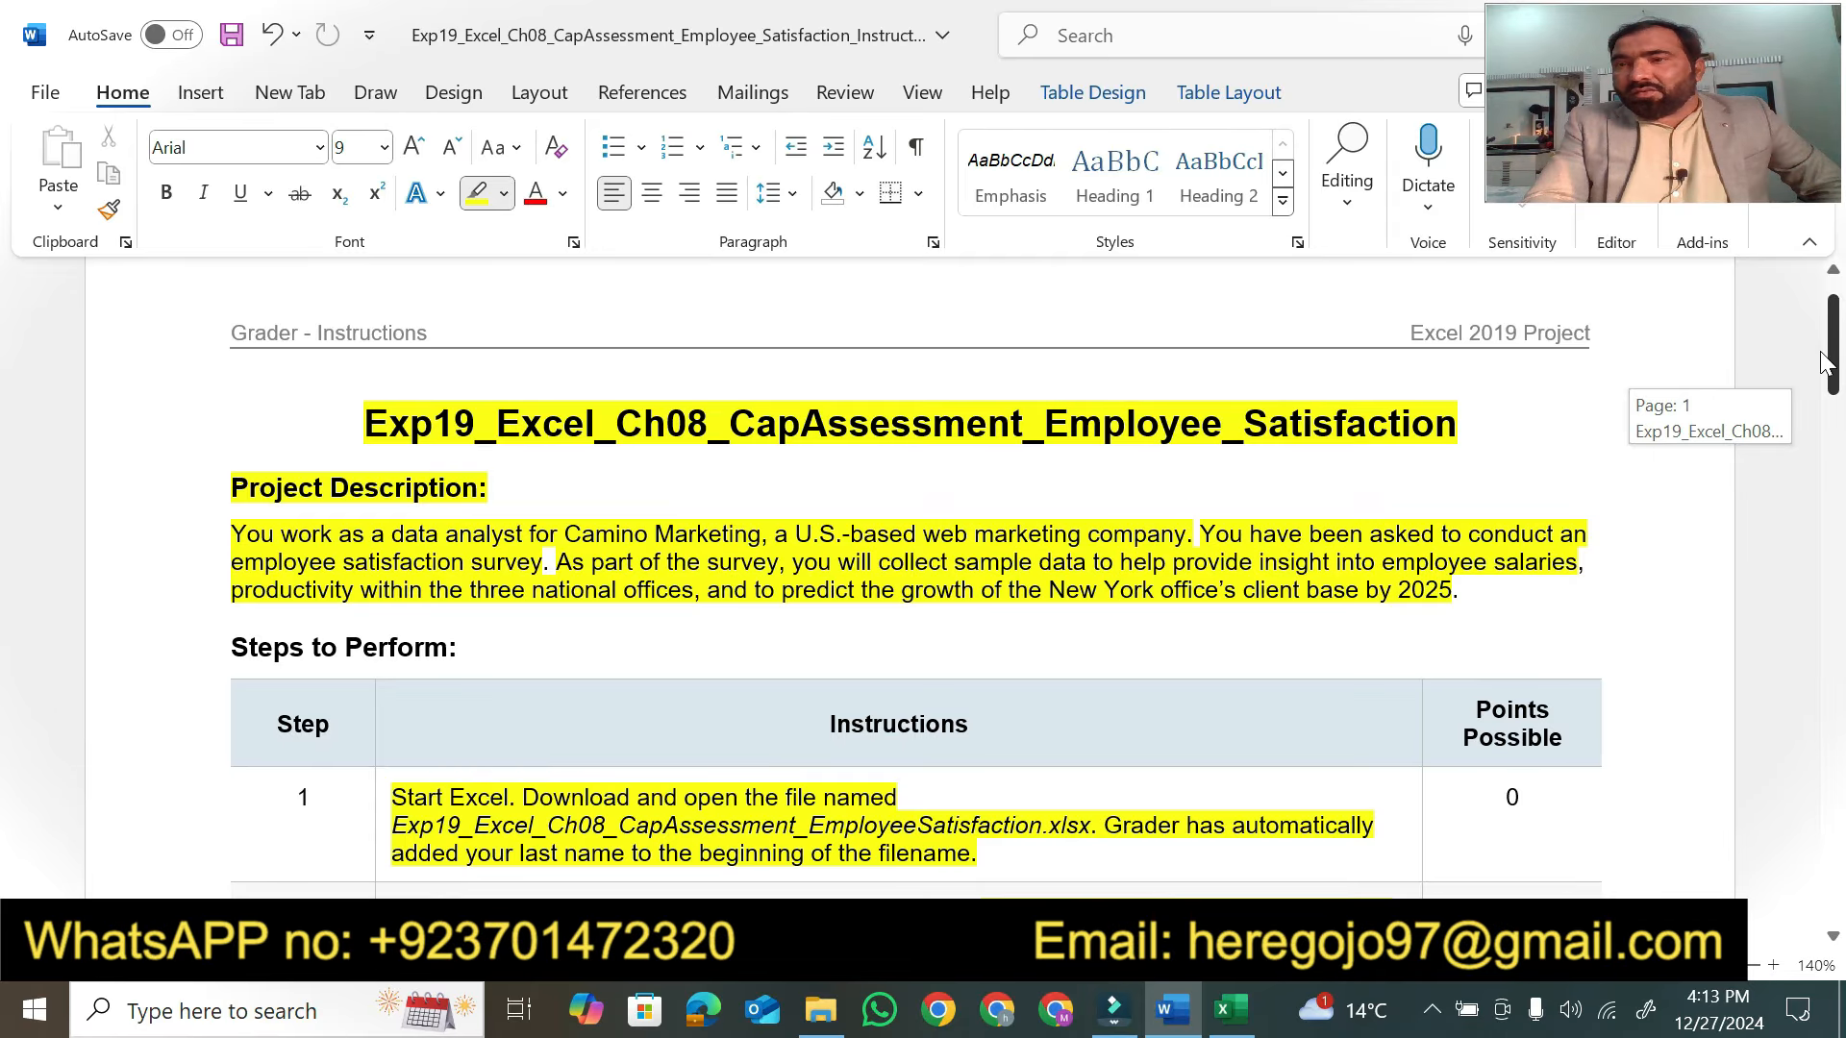
{"action": "left_click_drag", "start_coordinate": [1826, 361], "coordinate": [1822, 360]}
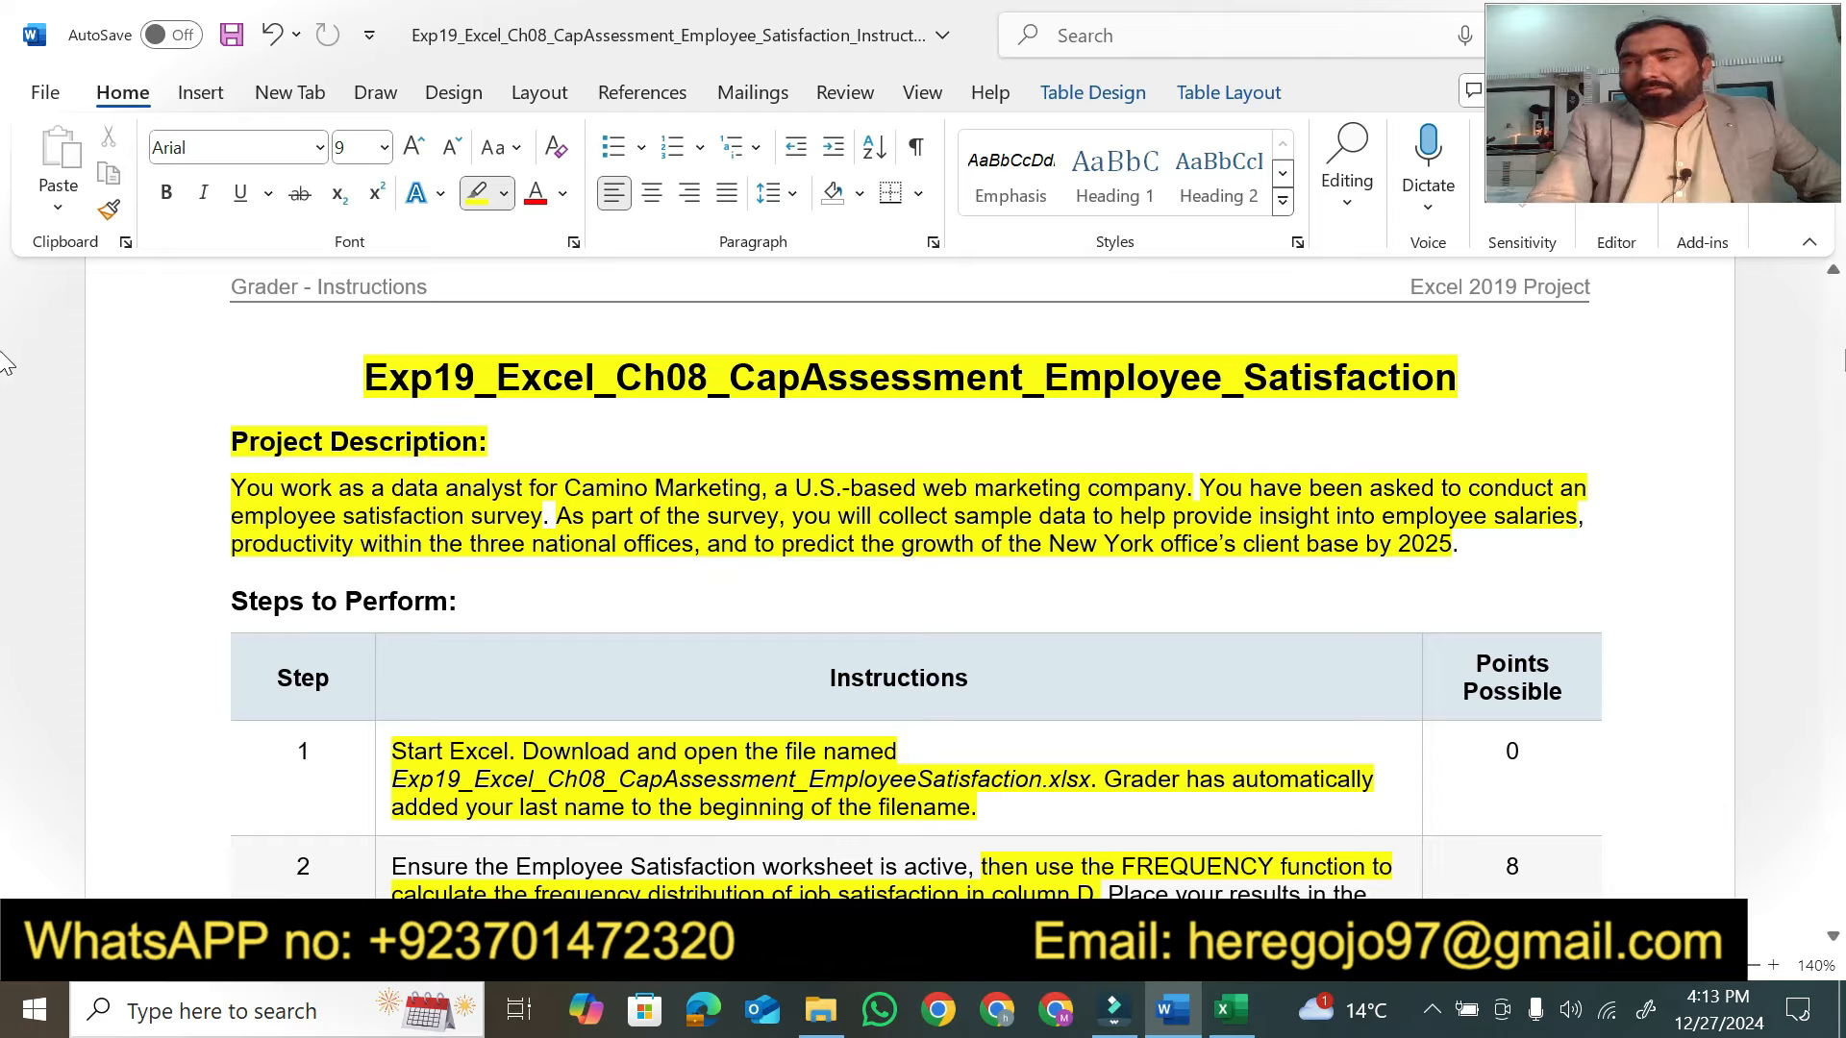
{"action": "left_click", "coordinate": [1836, 371]}
{"action": "left_click_drag", "start_coordinate": [1835, 371], "coordinate": [1838, 360]}
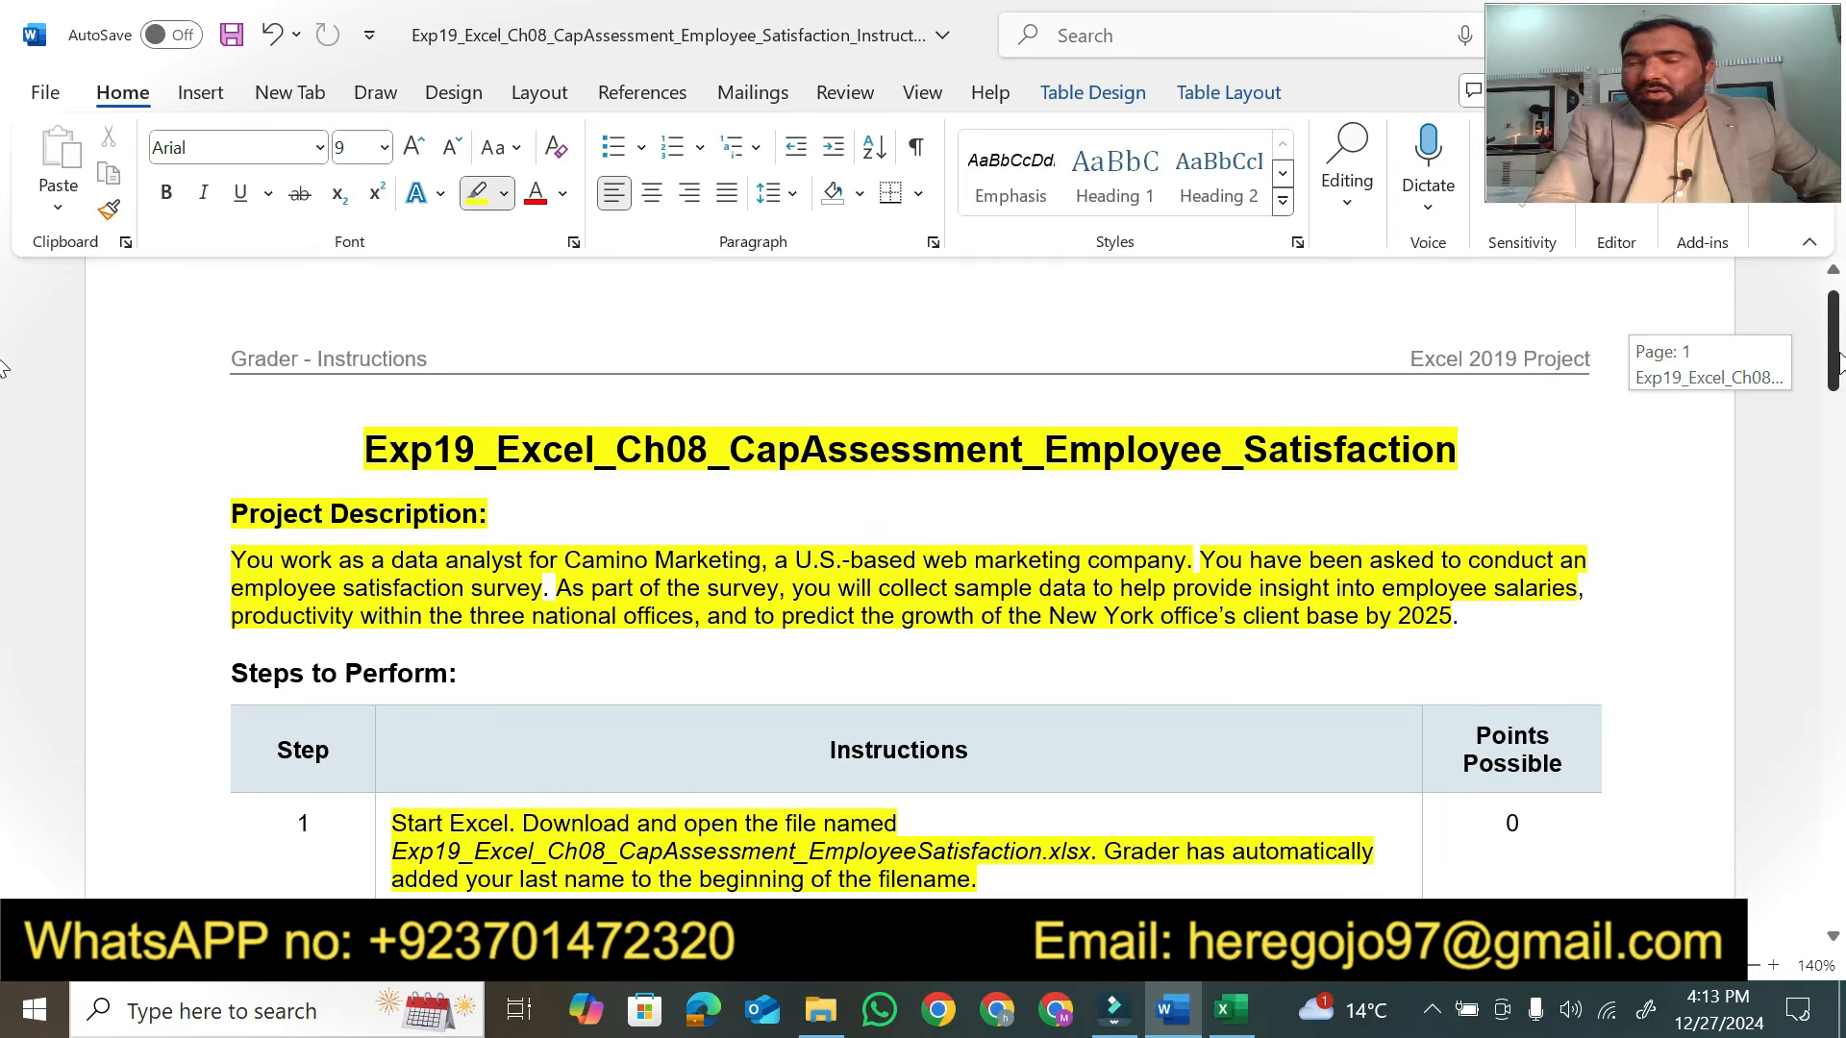
{"action": "mouse_move", "coordinate": [1839, 361]}
{"action": "left_mouse_down"}
{"action": "mouse_move", "coordinate": [1831, 682]}
{"action": "mouse_move", "coordinate": [1837, 337]}
{"action": "left_mouse_up"}
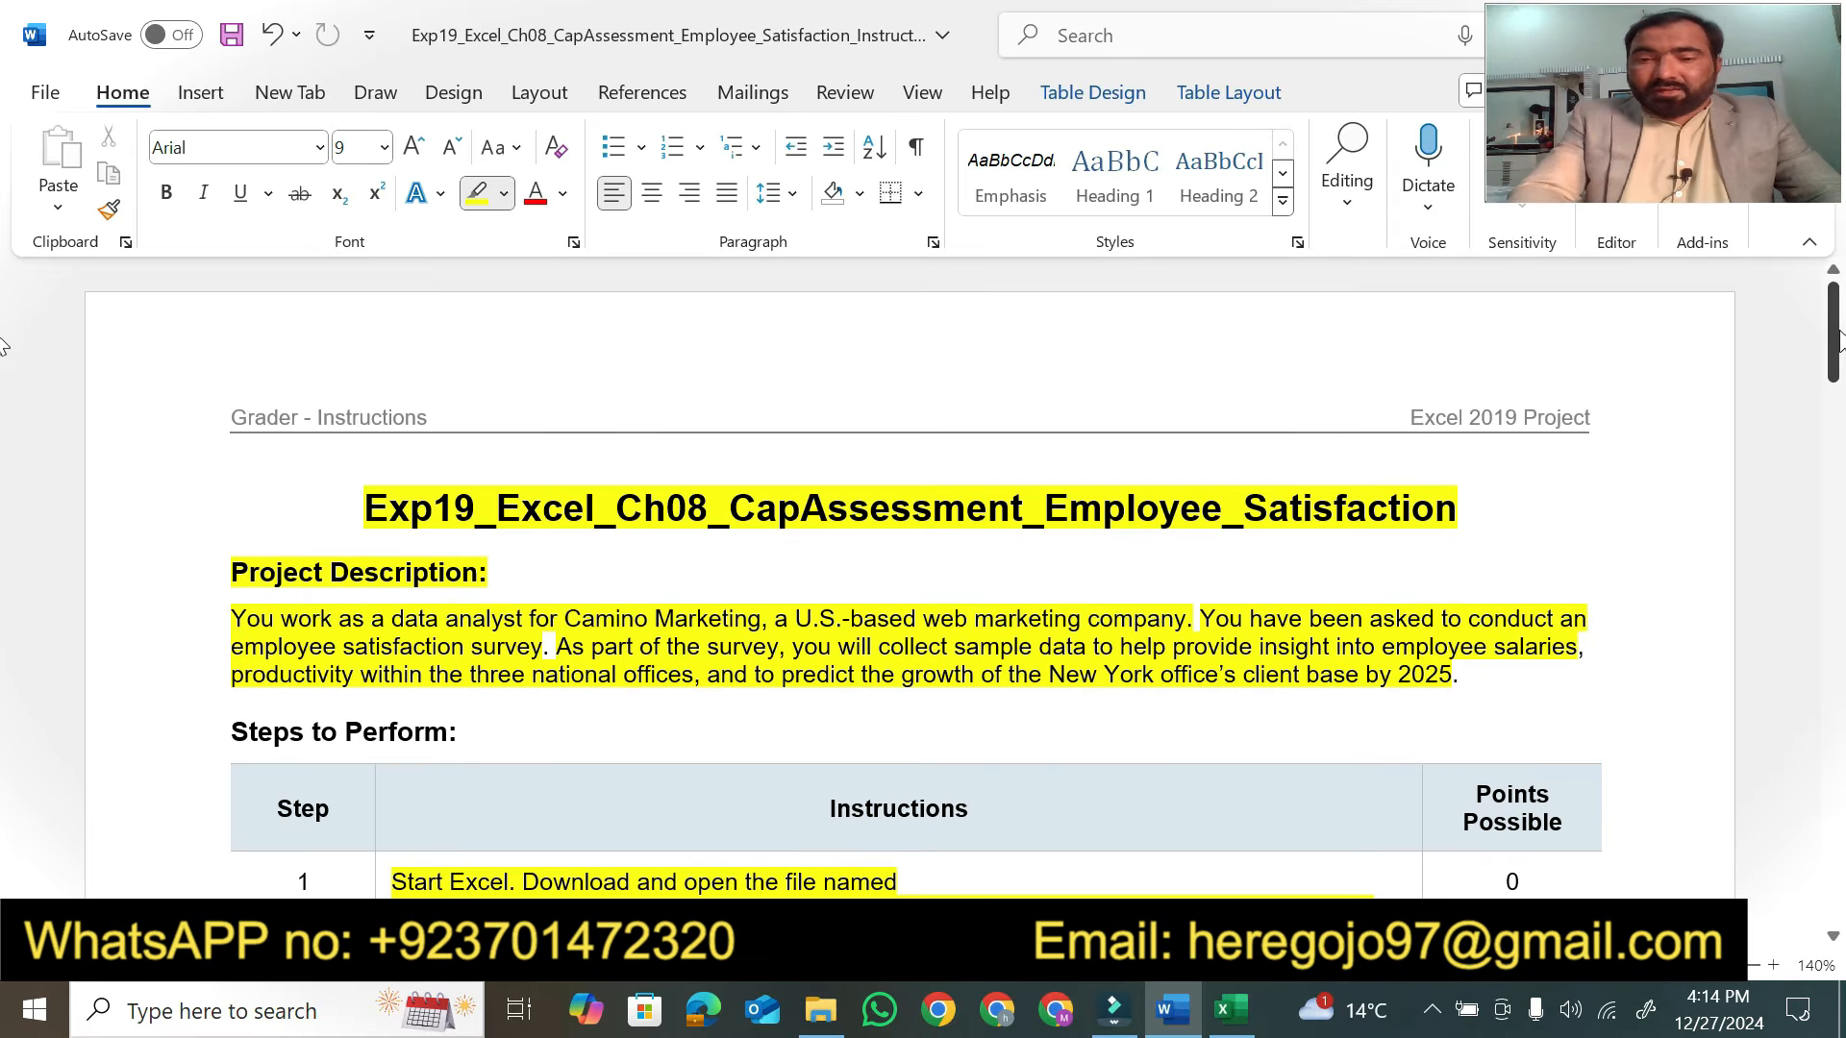